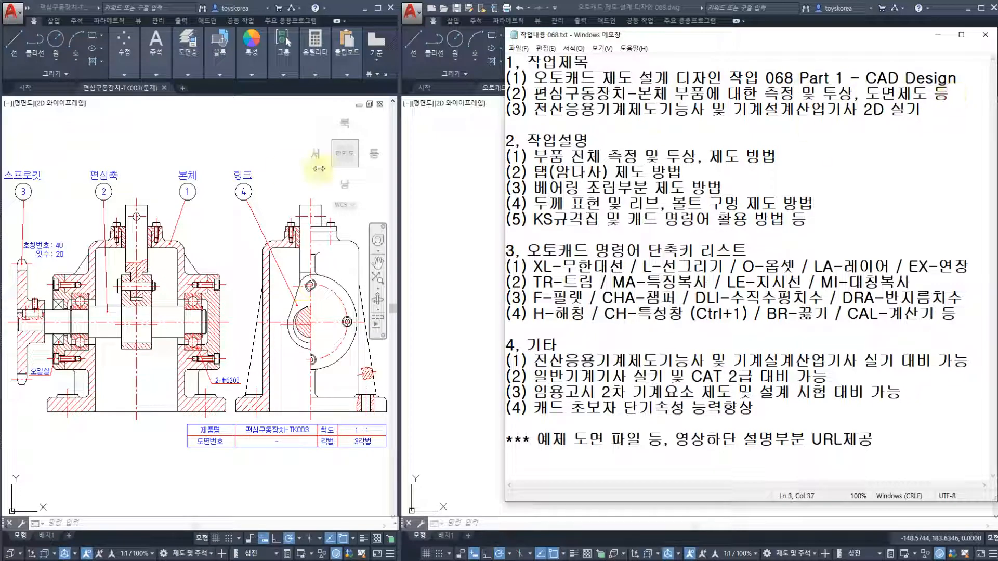
Step: Examine the front section view of the eccentric drive assembly drawing up close
click(178, 177)
click(165, 160)
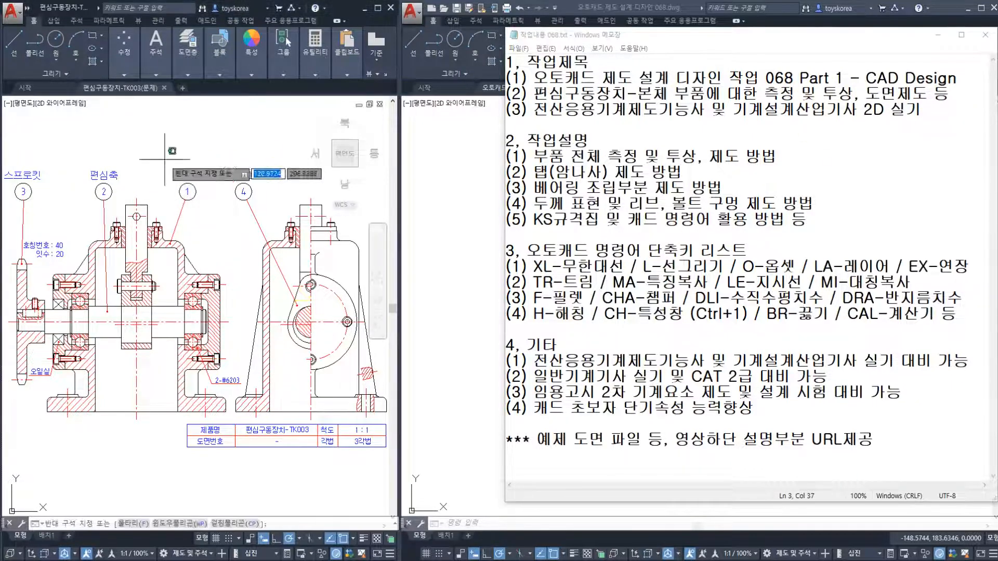
key(Escape)
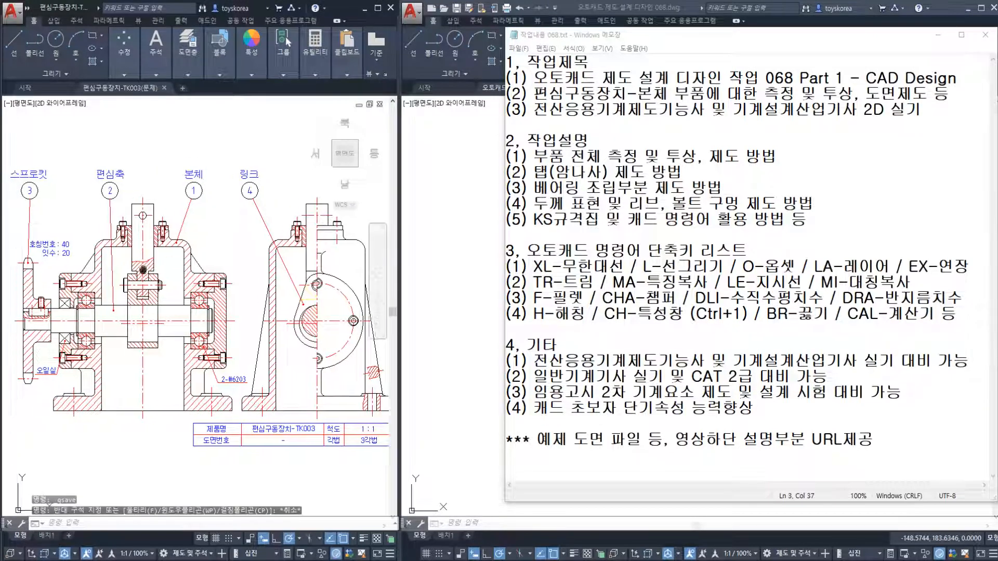
scroll(115, 273, up, 4)
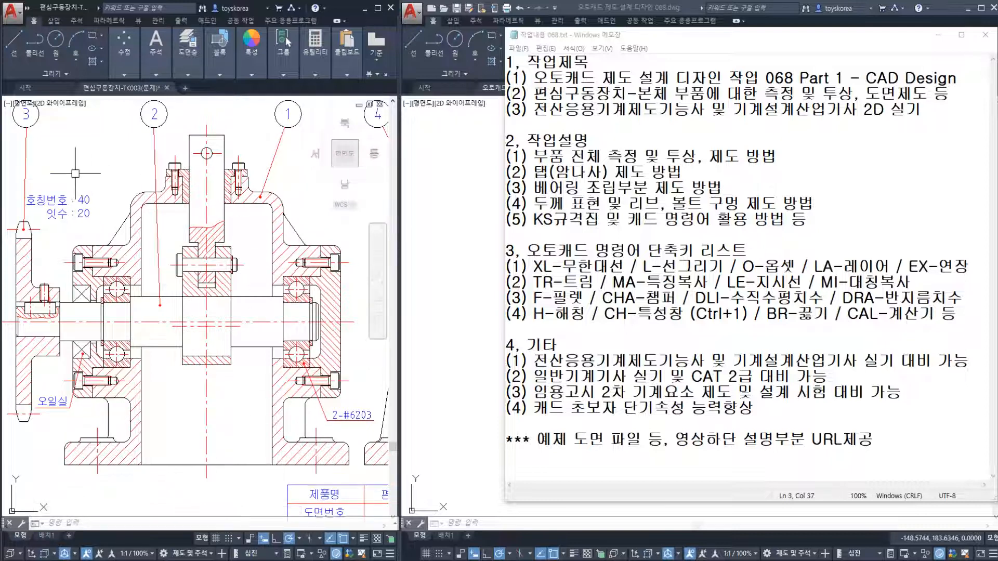
click(56, 165)
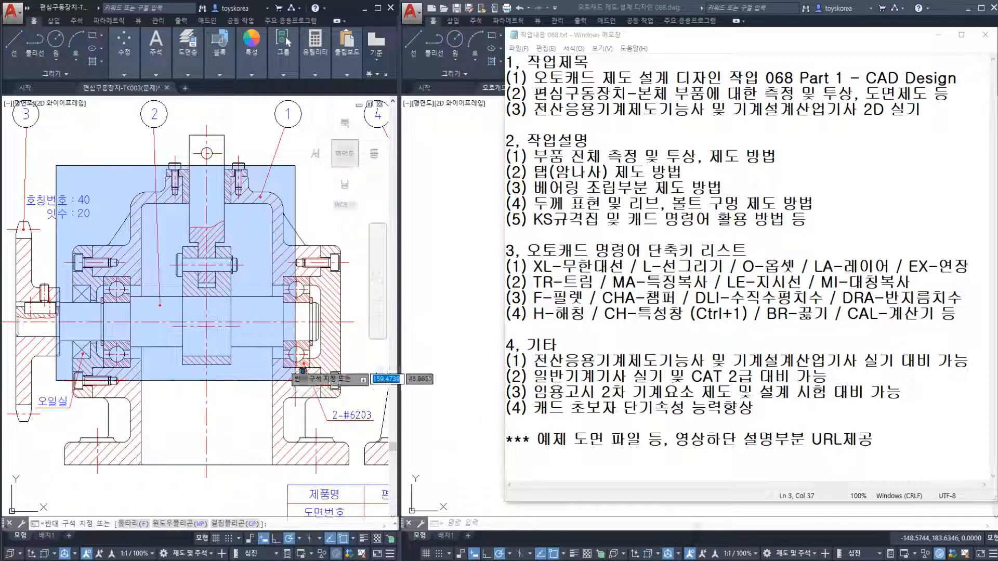
click(99, 171)
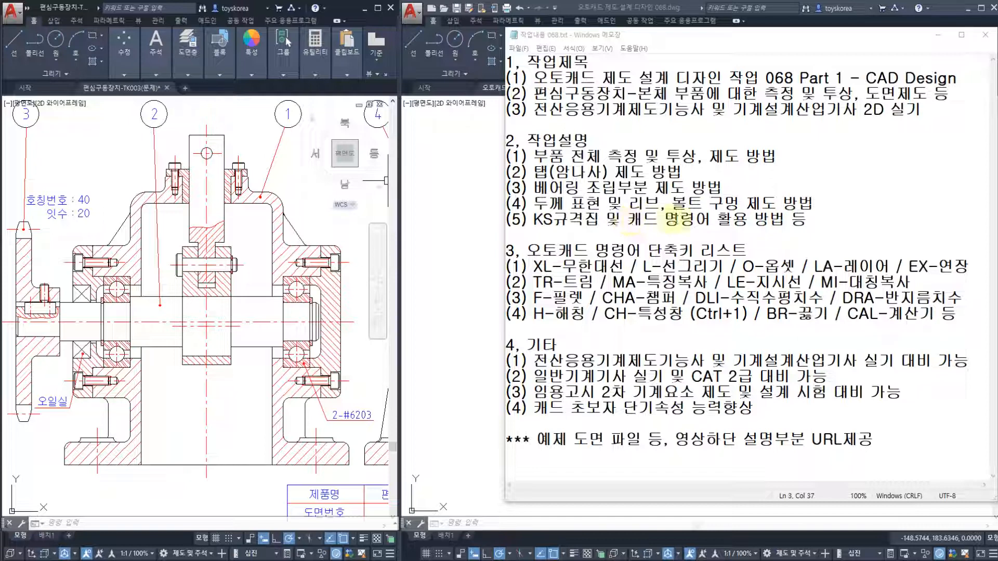
Step: Switch to the Notepad work notes and review the Part 1 title, the work description and the AutoCAD command shortcut list
click(831, 222)
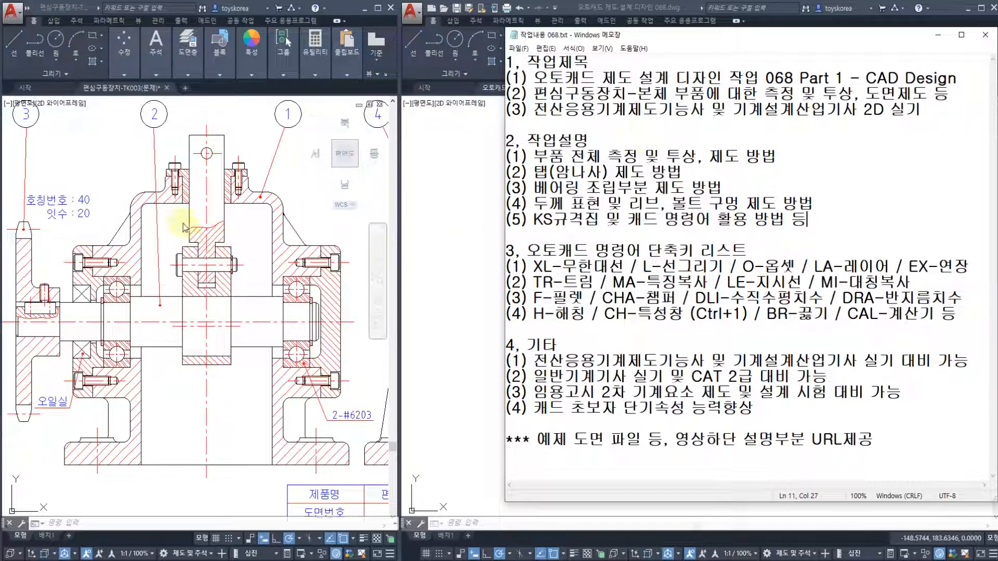
drag(845, 78, 806, 78)
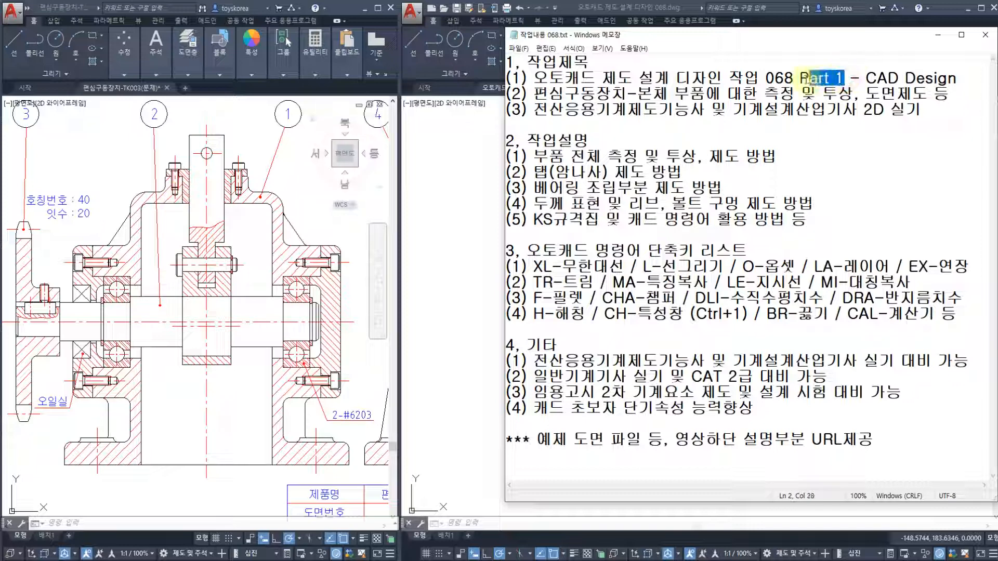
click(776, 141)
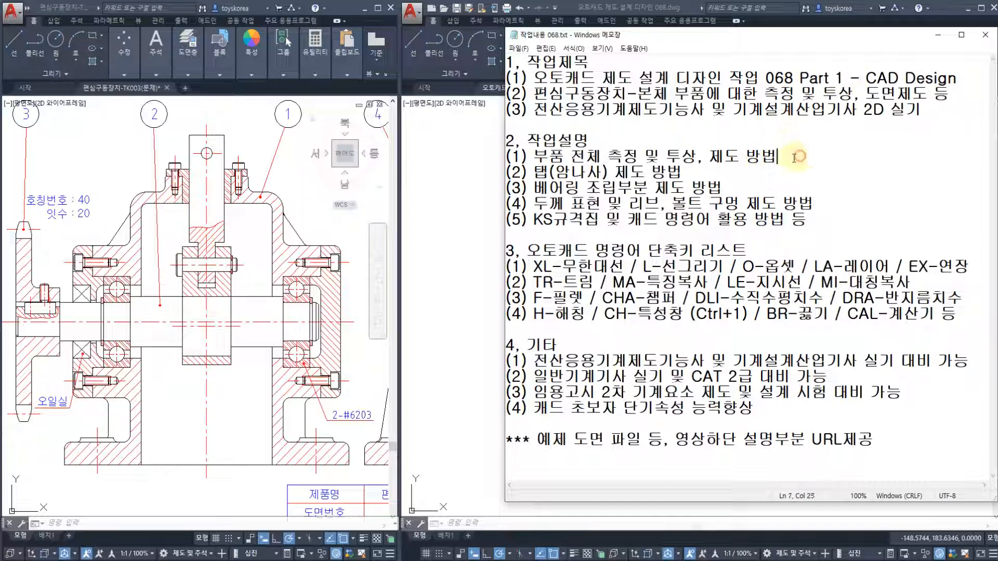
click(762, 175)
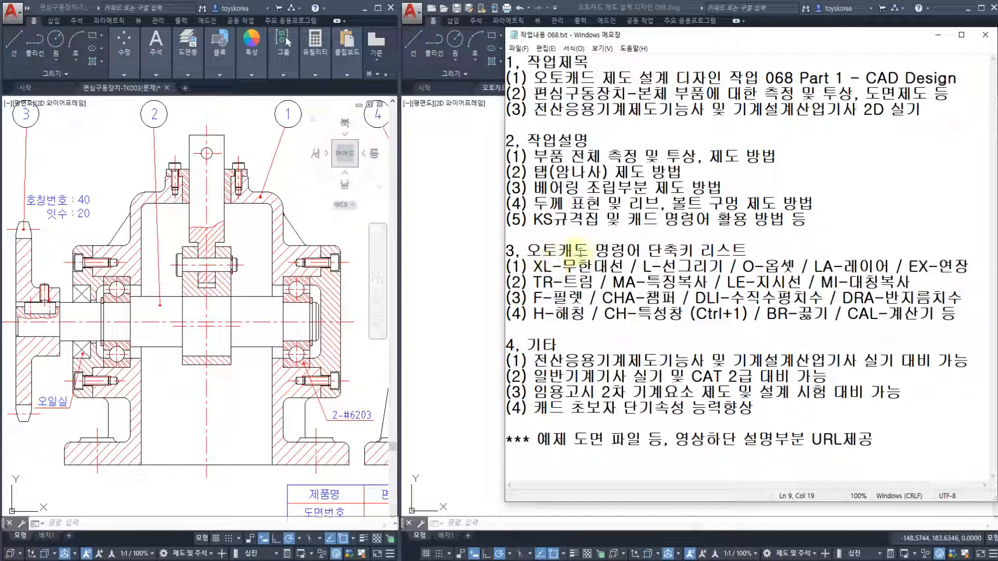
drag(534, 266, 936, 315)
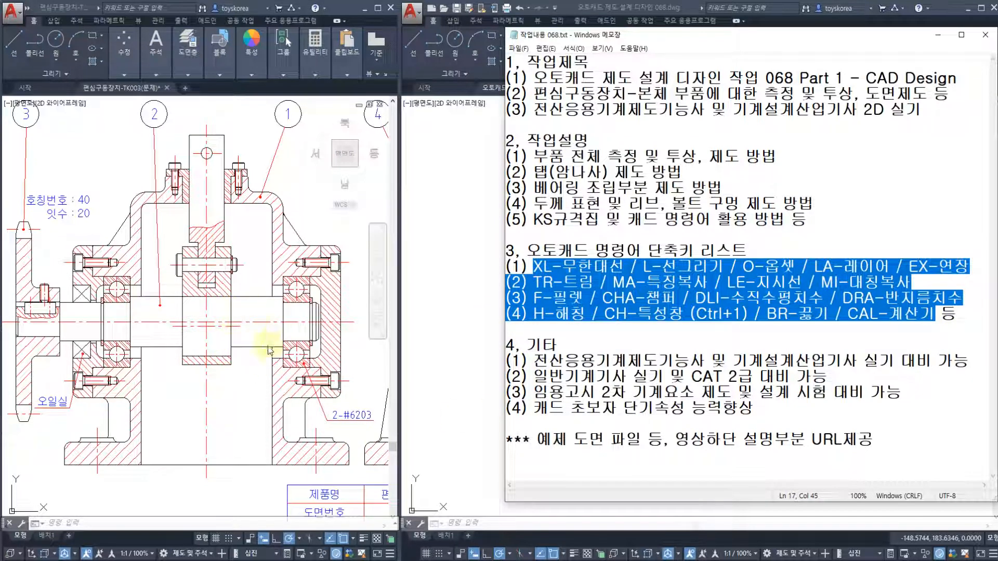
click(245, 378)
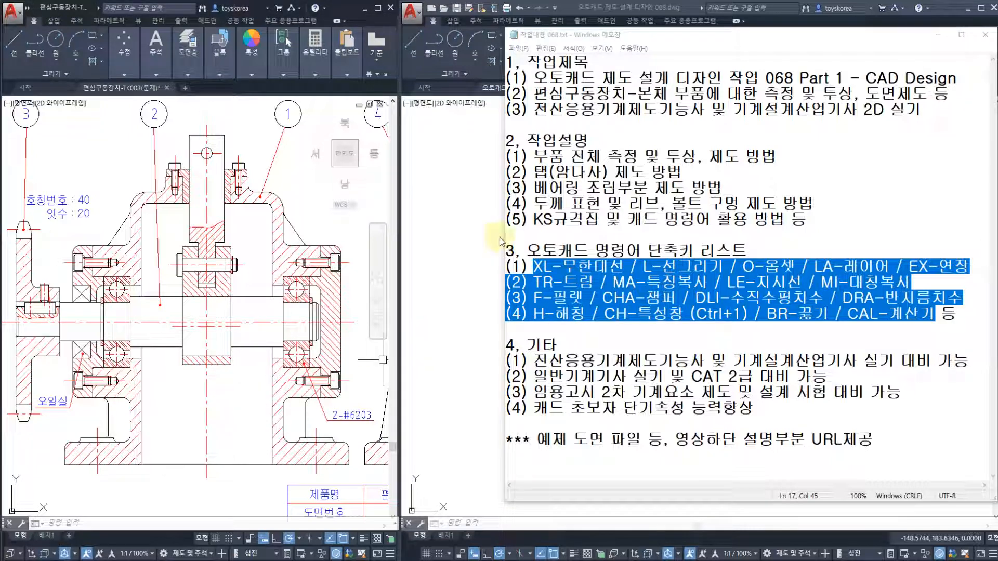
drag(844, 78, 815, 77)
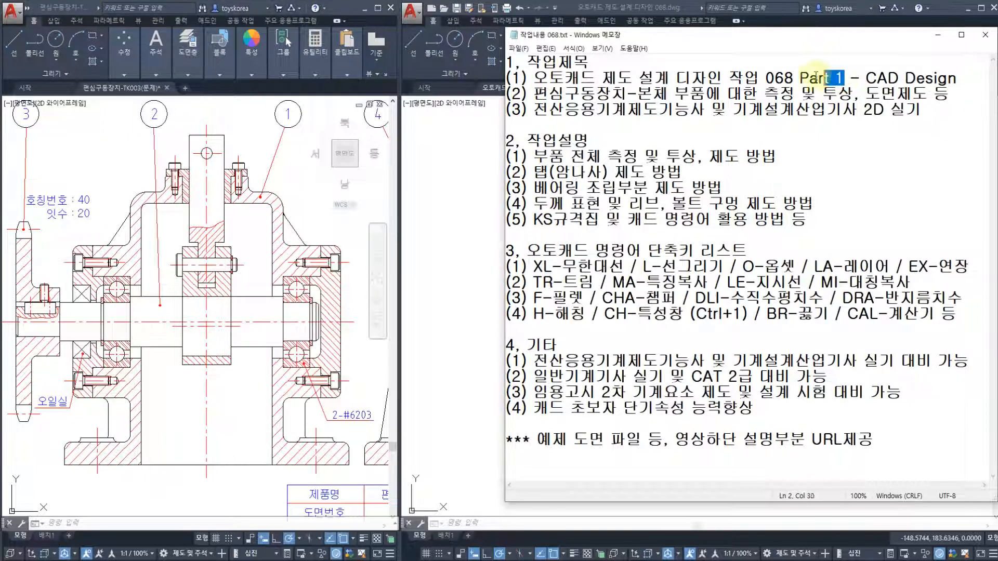
Step: Return to the AutoCAD drawings and examine the front and side views of the assembly, focusing on the body, part 1
click(466, 235)
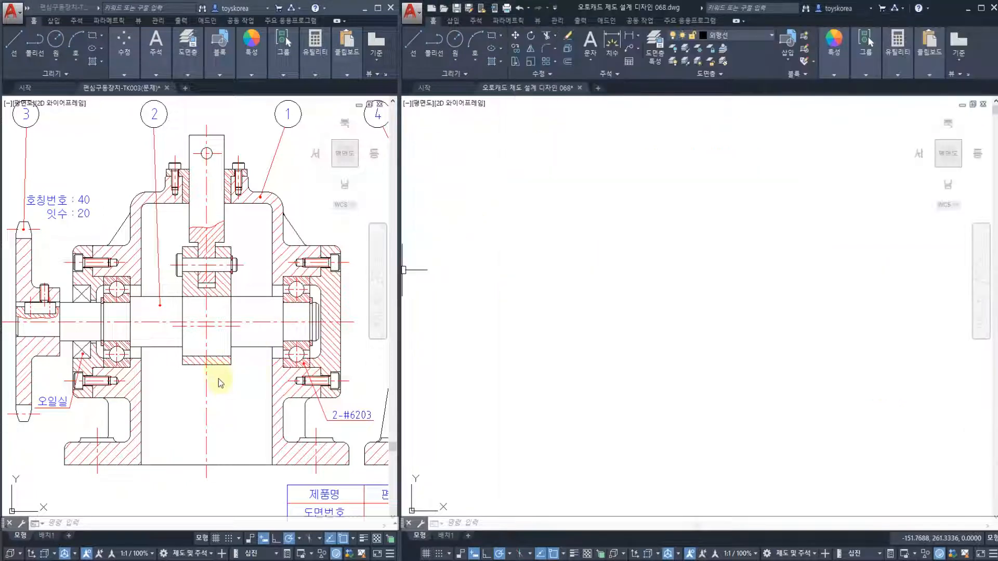
scroll(161, 376, down, 3)
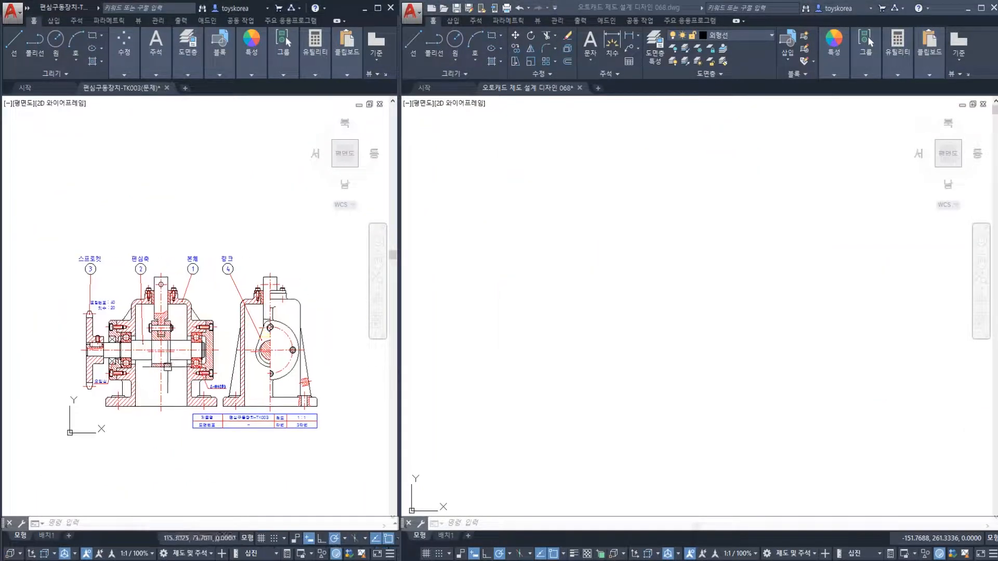
scroll(161, 377, up, 5)
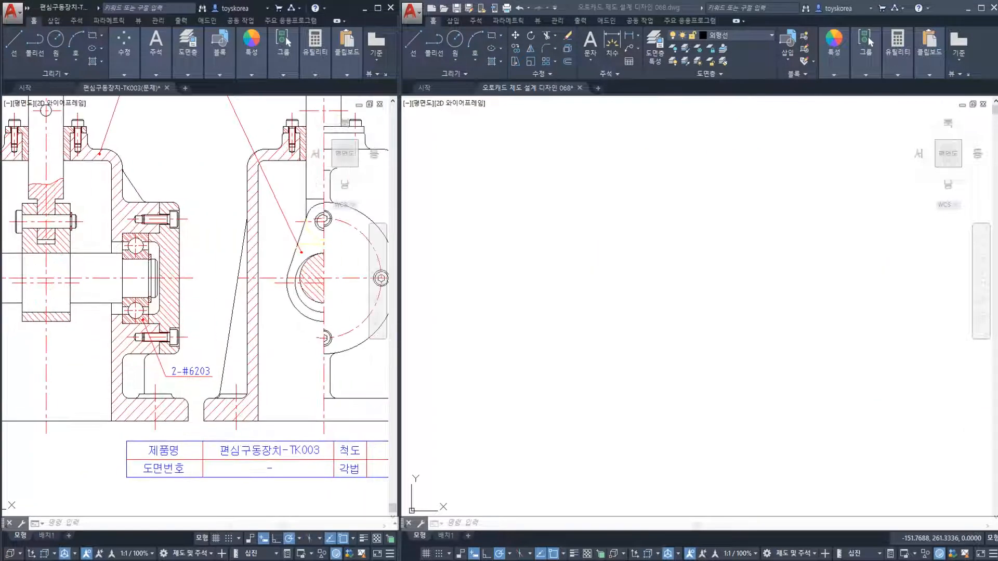
mouse_move(166, 416)
middle_down()
mouse_move(73, 404)
mouse_move(177, 364)
middle_up()
scroll(174, 369, down, 3)
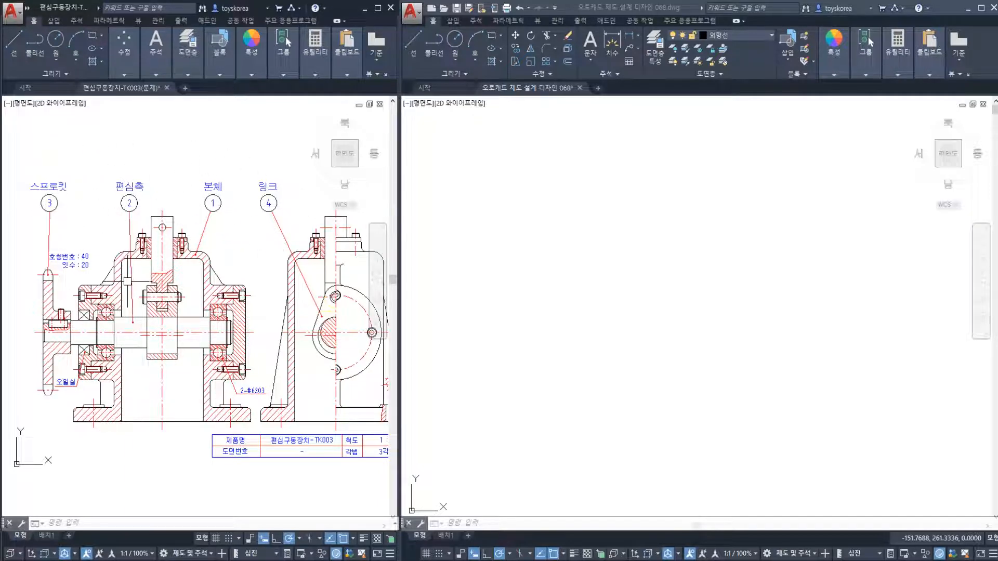
scroll(129, 280, up, 3)
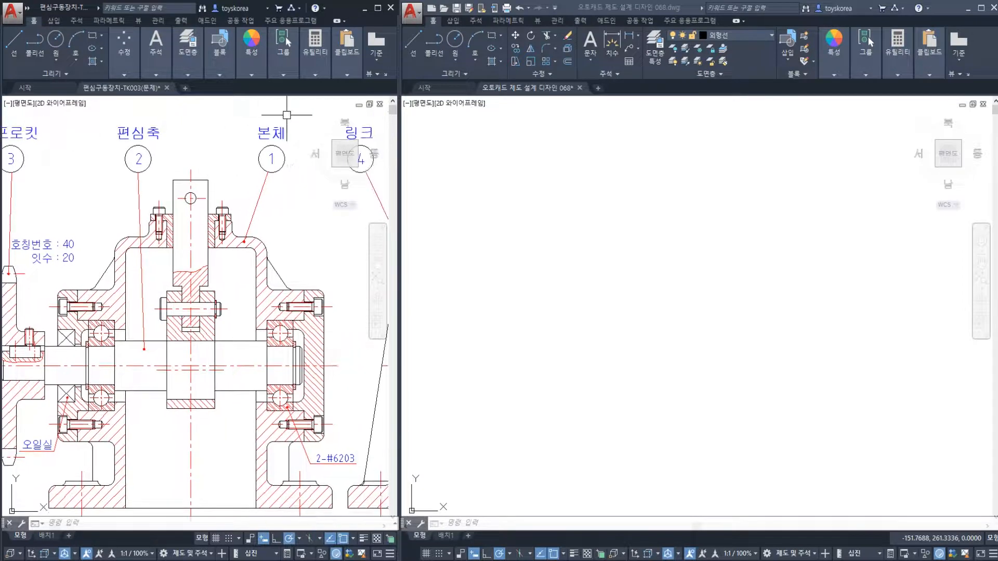
middle_drag(252, 210, 251, 183)
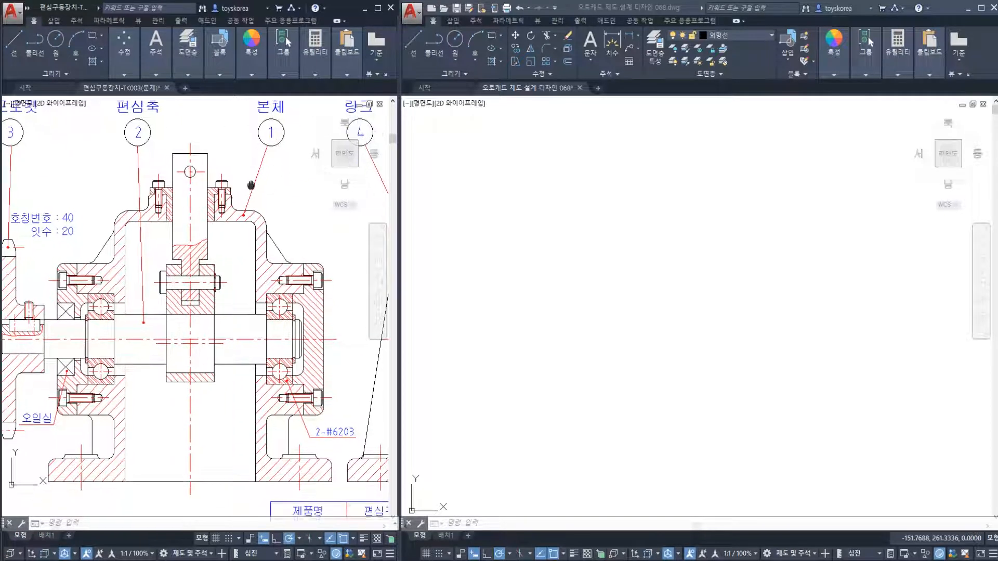
Step: Highlight the section hatching of the body in the front view to inspect its extent, and clear the selection
key(Escape)
click(260, 227)
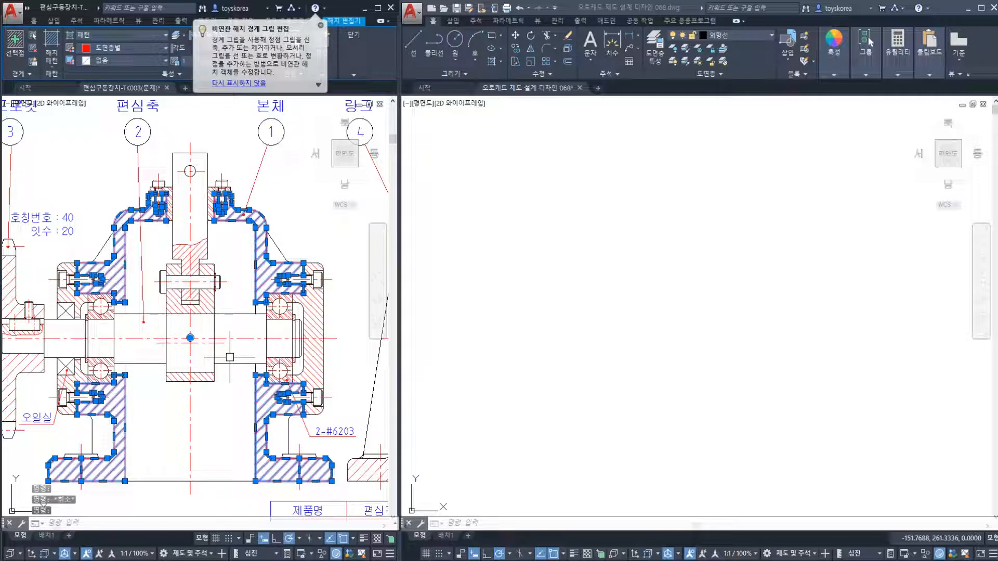
click(321, 26)
key(Escape)
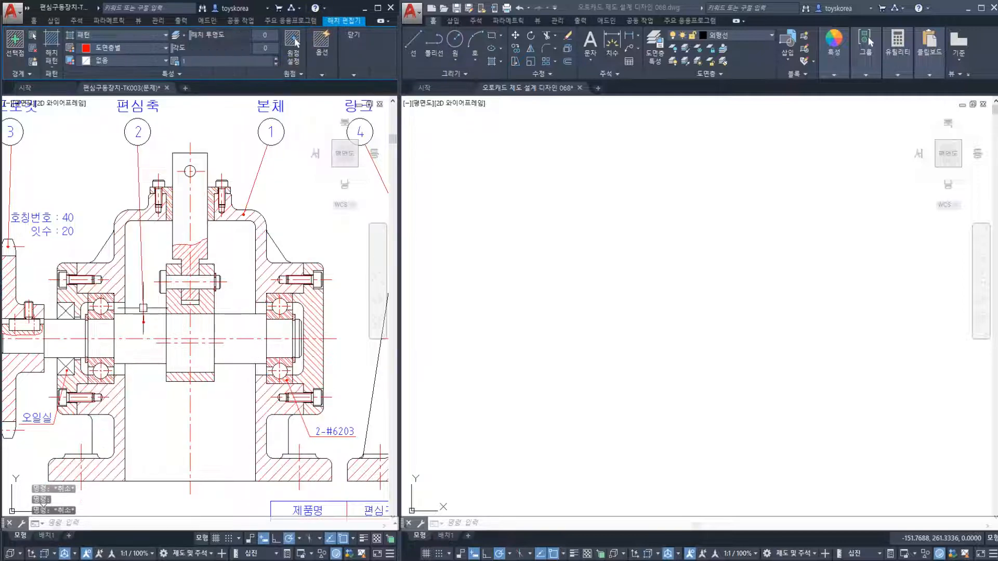
Step: Examine the sprocket, eccentric shaft, body and link callouts and how the parts fit together in the front section view
middle_drag(208, 260, 235, 284)
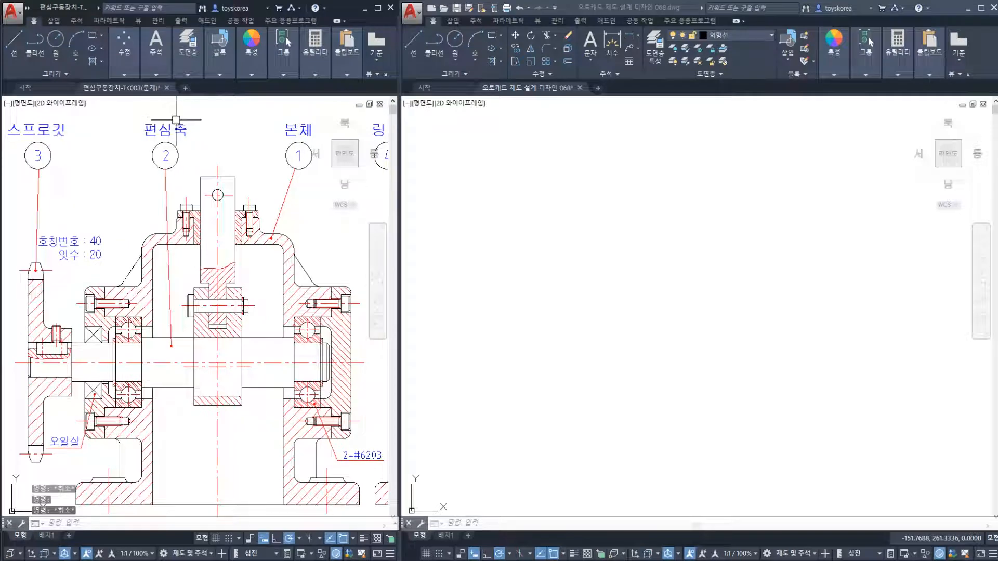
middle_drag(110, 205, 169, 194)
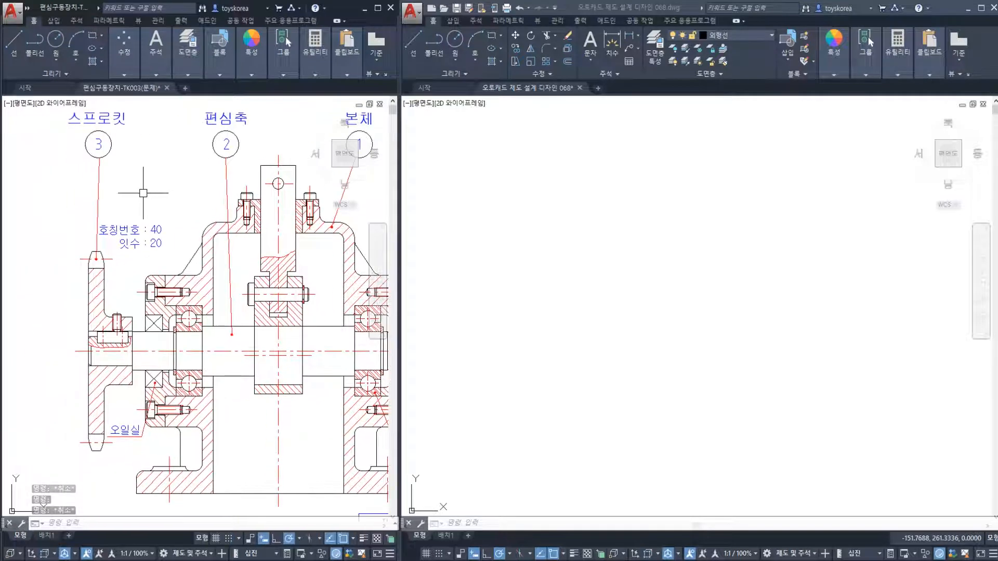
middle_drag(112, 175, 120, 198)
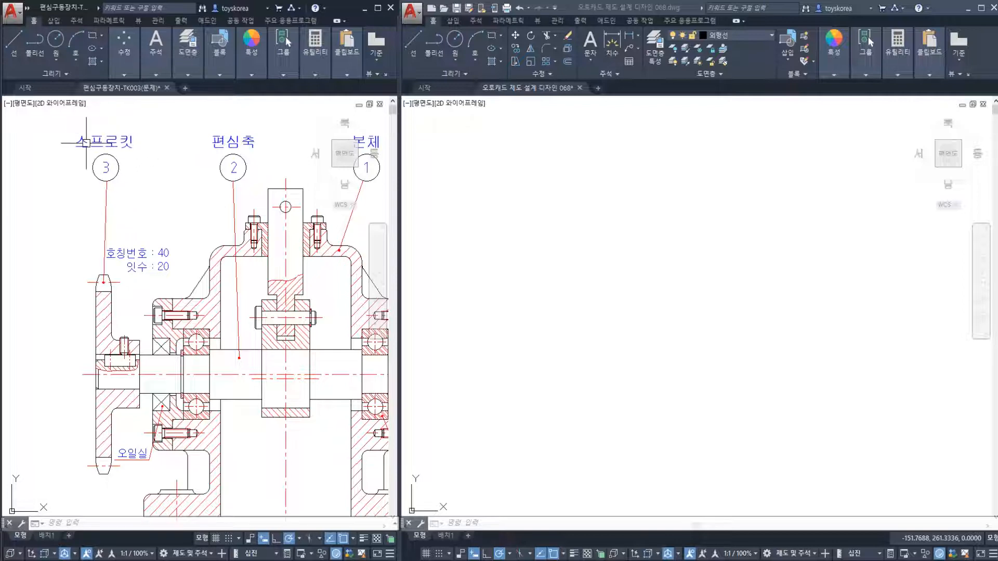
mouse_move(84, 218)
middle_down()
mouse_move(87, 192)
mouse_move(116, 180)
middle_up()
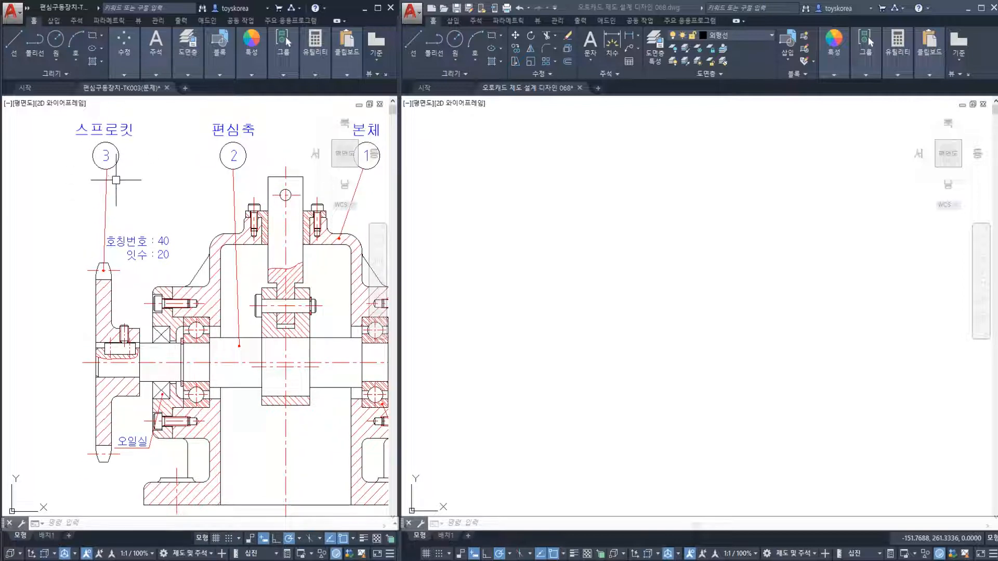
middle_drag(82, 264, 15, 277)
mouse_move(199, 311)
middle_down()
mouse_move(45, 303)
mouse_move(170, 323)
middle_up()
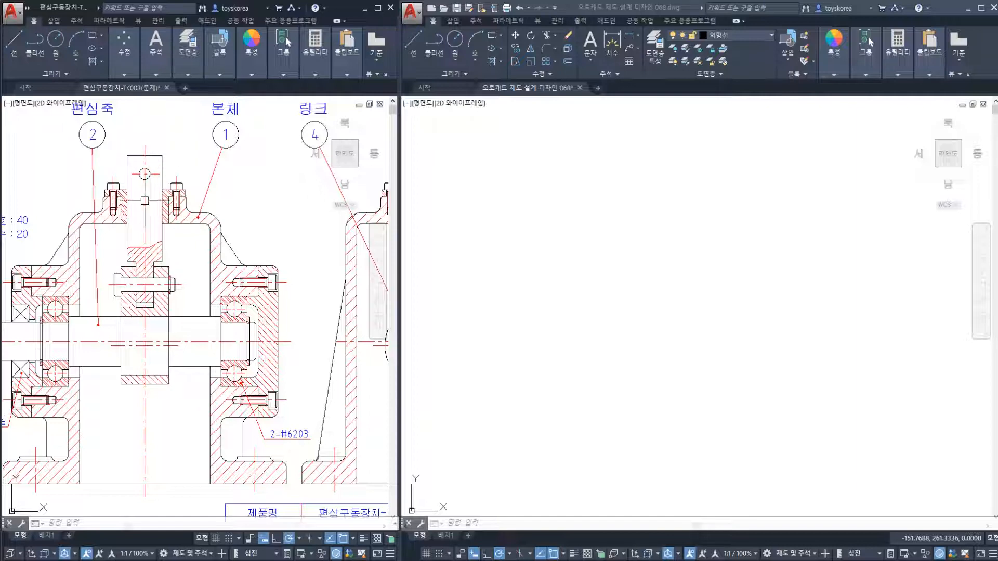
mouse_move(238, 232)
middle_down()
mouse_move(64, 226)
mouse_move(203, 227)
mouse_move(232, 255)
middle_up()
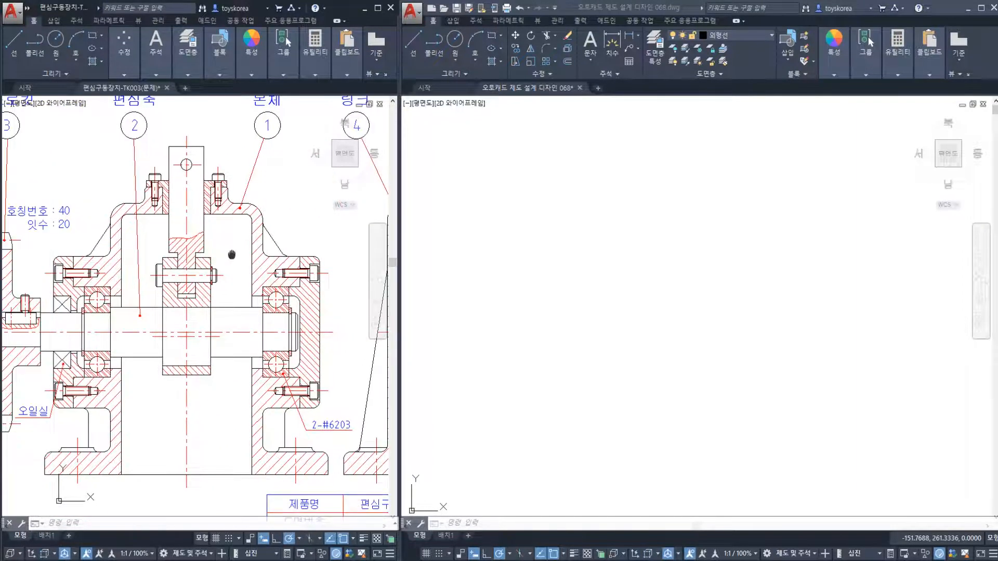
middle_drag(205, 311, 236, 274)
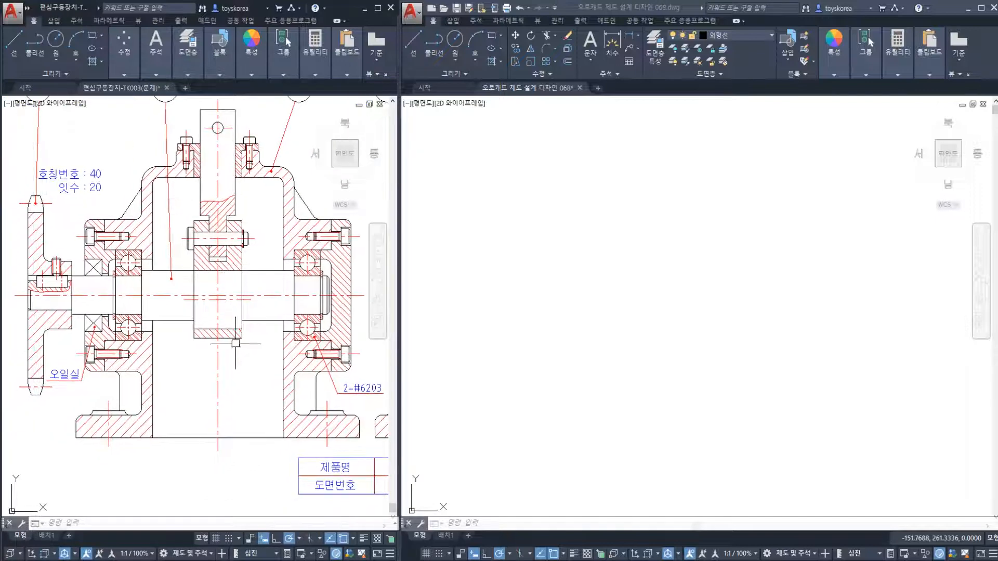
middle_drag(217, 372, 207, 385)
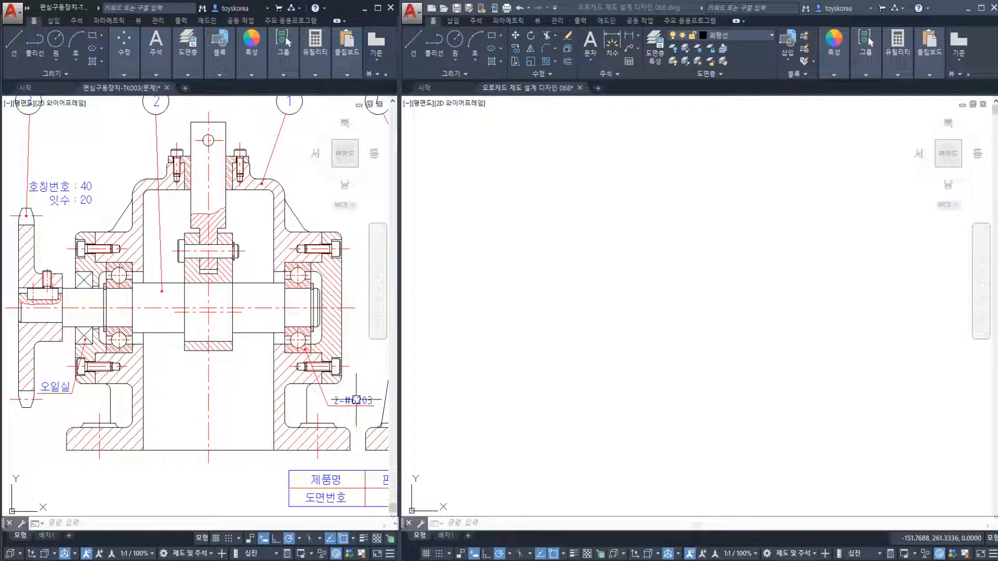
Step: Examine the 2-#6203 bearing callout and the bearing seats around the shaft in the front view
scroll(362, 400, up, 5)
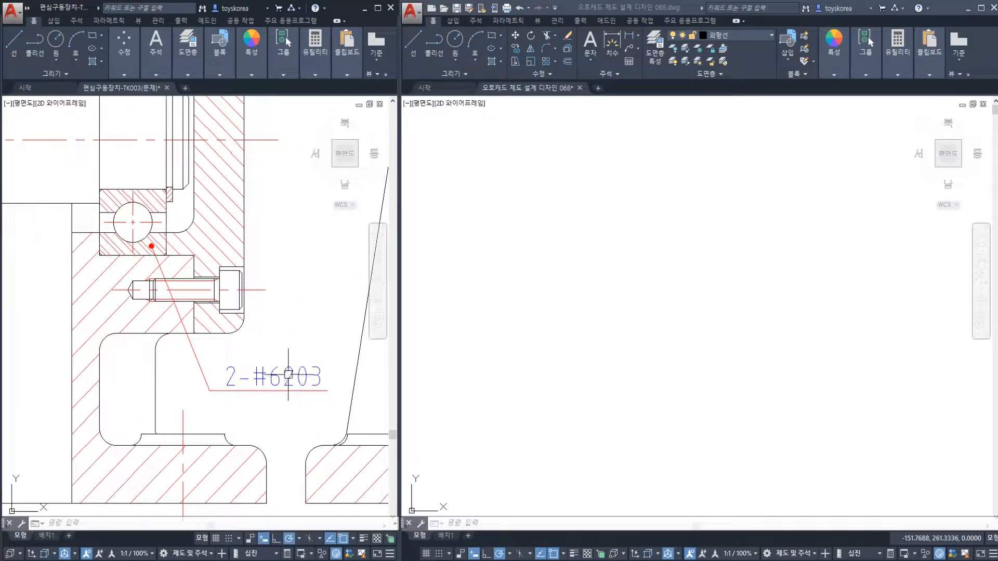
scroll(295, 370, down, 3)
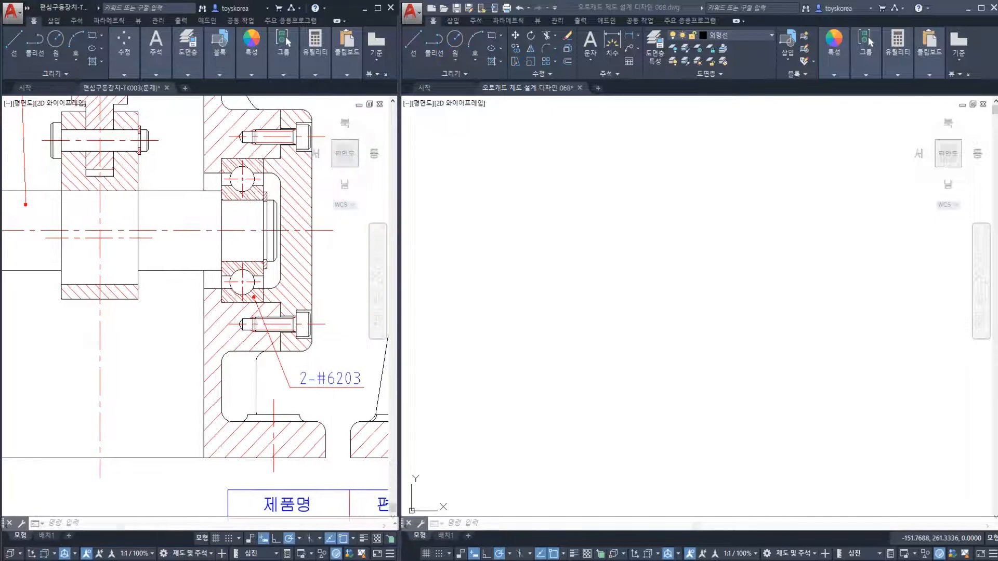
scroll(295, 371, down, 3)
middle_drag(153, 278, 204, 288)
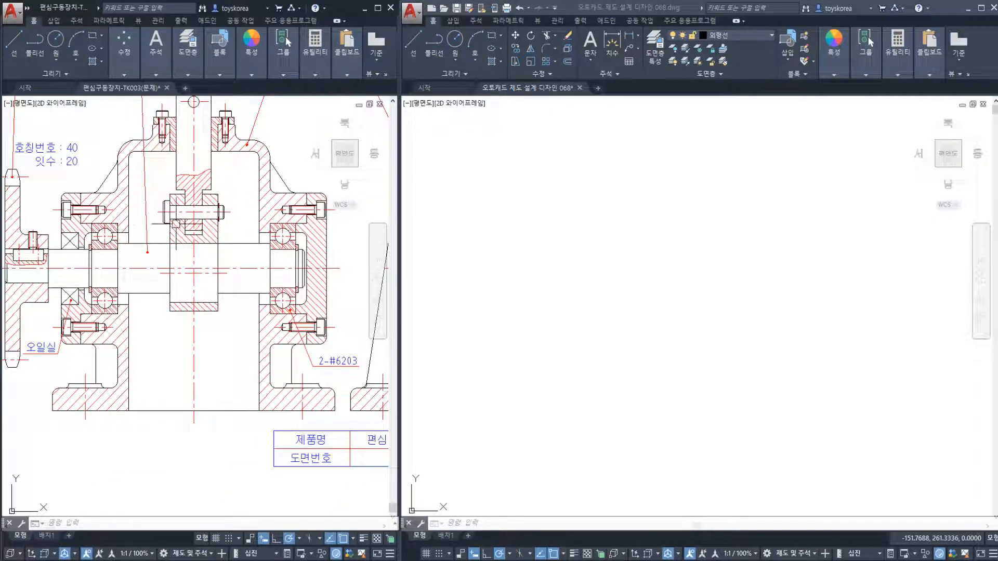
middle_drag(192, 291, 203, 304)
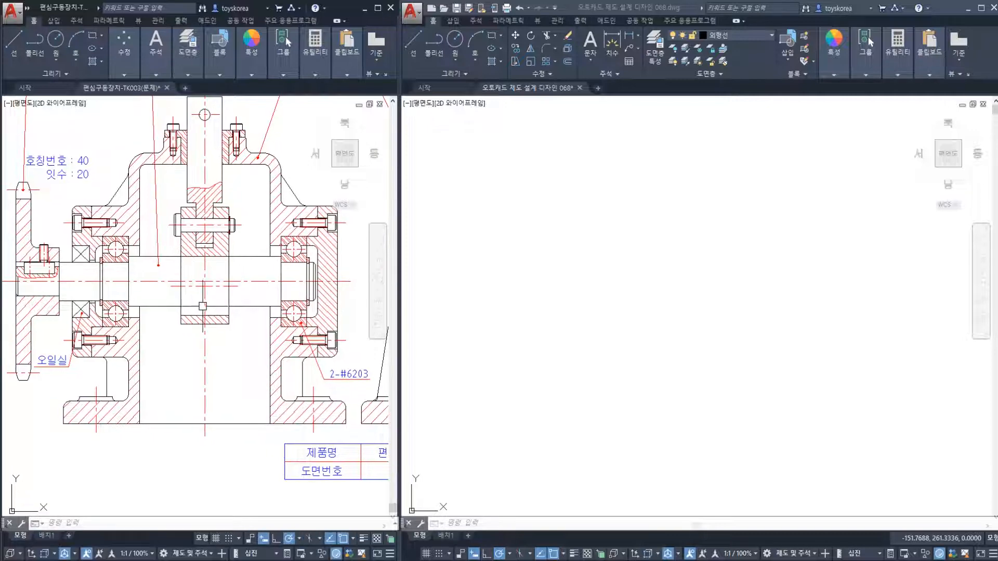
Step: Highlight the vertical and horizontal centre lines of the front view, clear them, and select the vertical centre line again
click(205, 347)
click(258, 280)
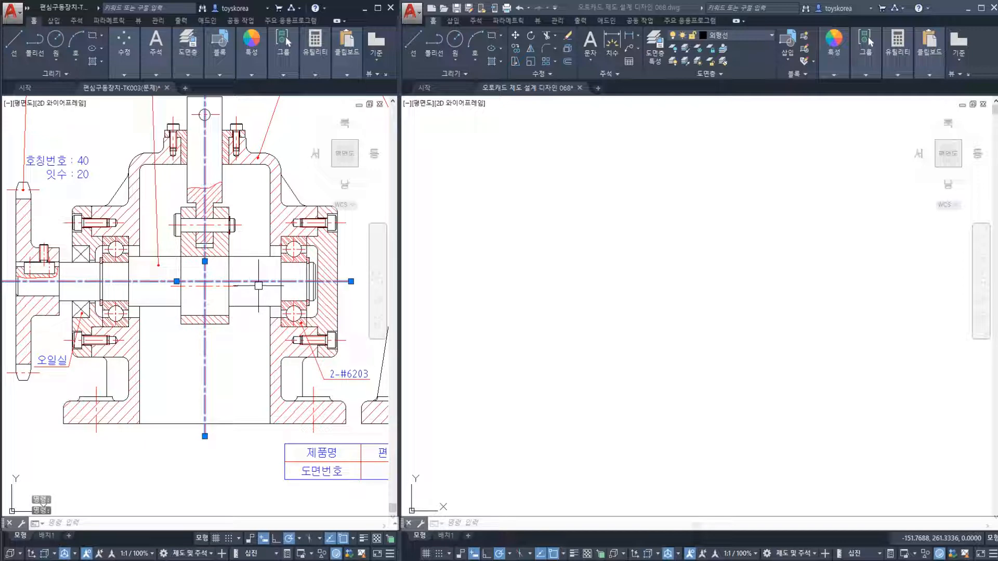
key(Escape)
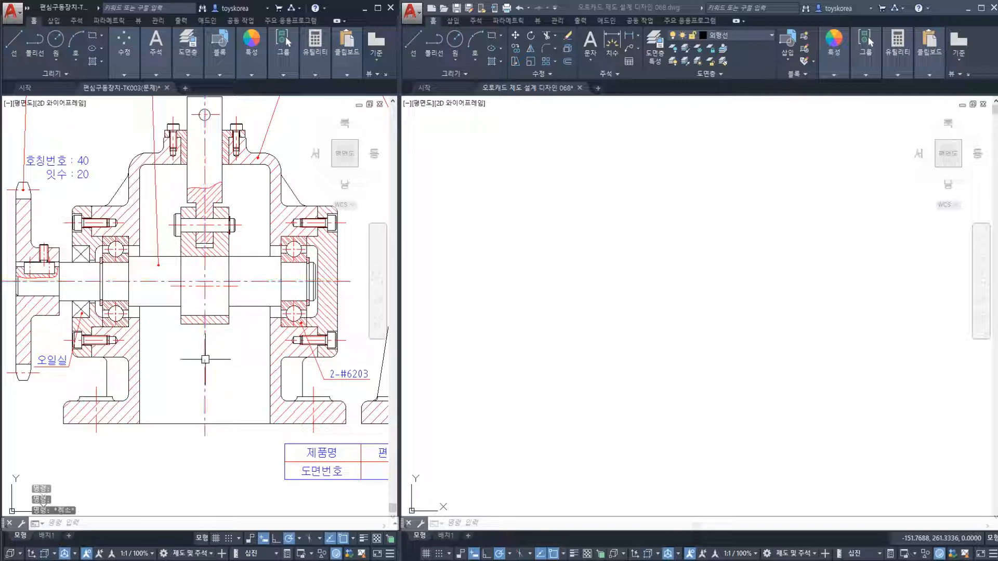
click(205, 359)
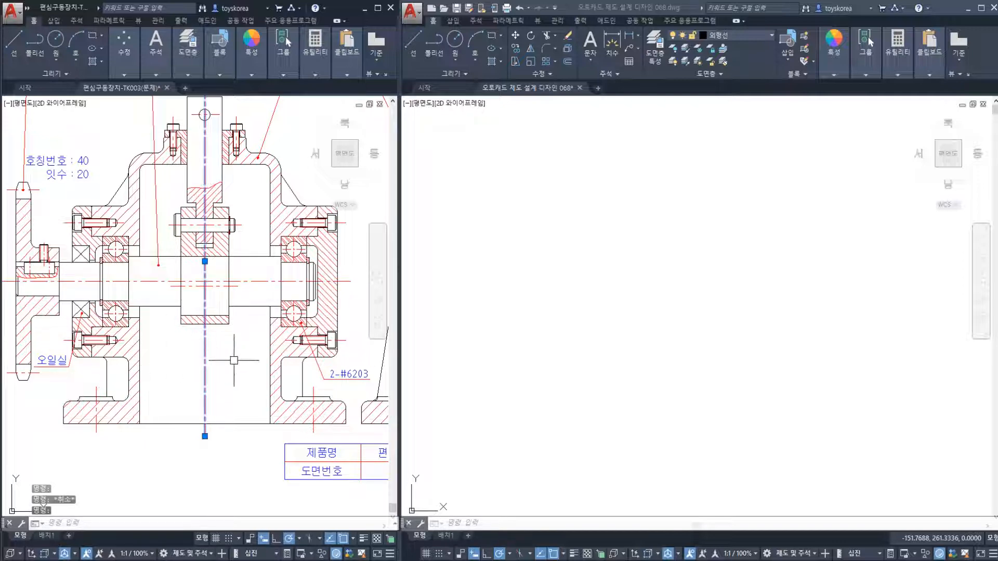
Step: Examine the side view next to the front view, highlight its vertical centre line as well, and clear the selection
mouse_move(254, 385)
middle_down()
mouse_move(210, 400)
mouse_move(213, 411)
middle_up()
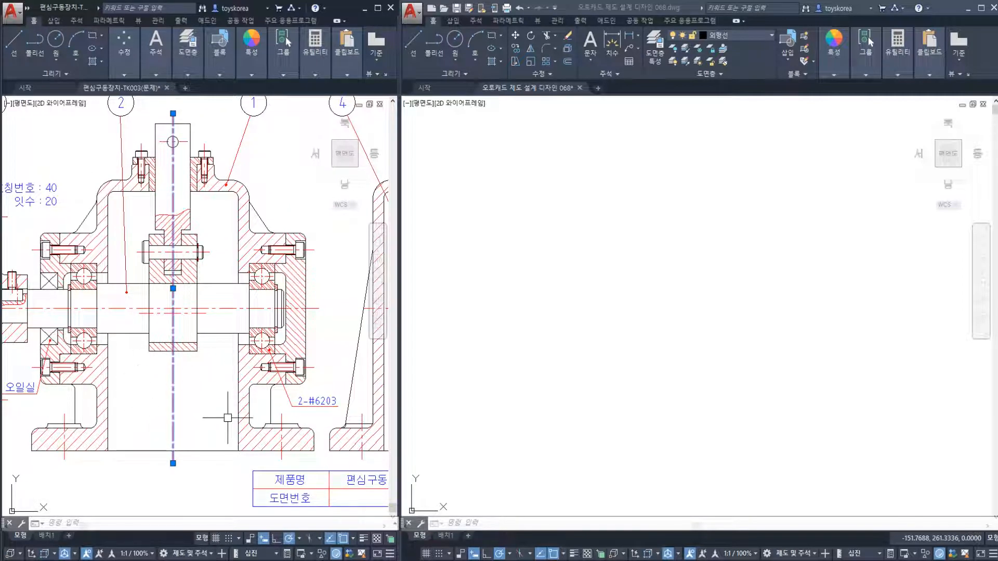
mouse_move(228, 417)
middle_down()
mouse_move(223, 401)
mouse_move(103, 417)
mouse_move(22, 410)
middle_up()
click(243, 406)
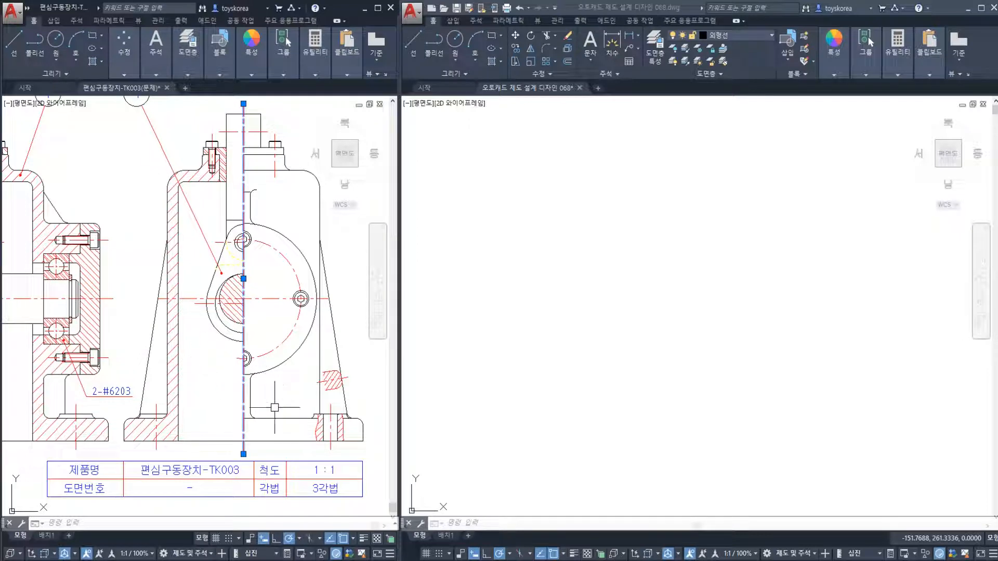
key(Escape)
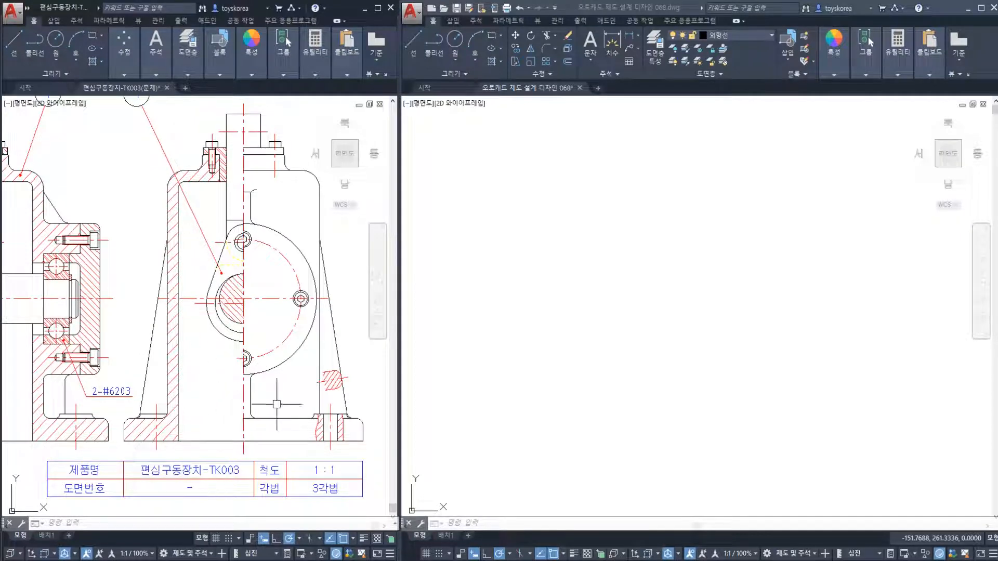
middle_drag(162, 407, 326, 401)
middle_drag(253, 423, 136, 399)
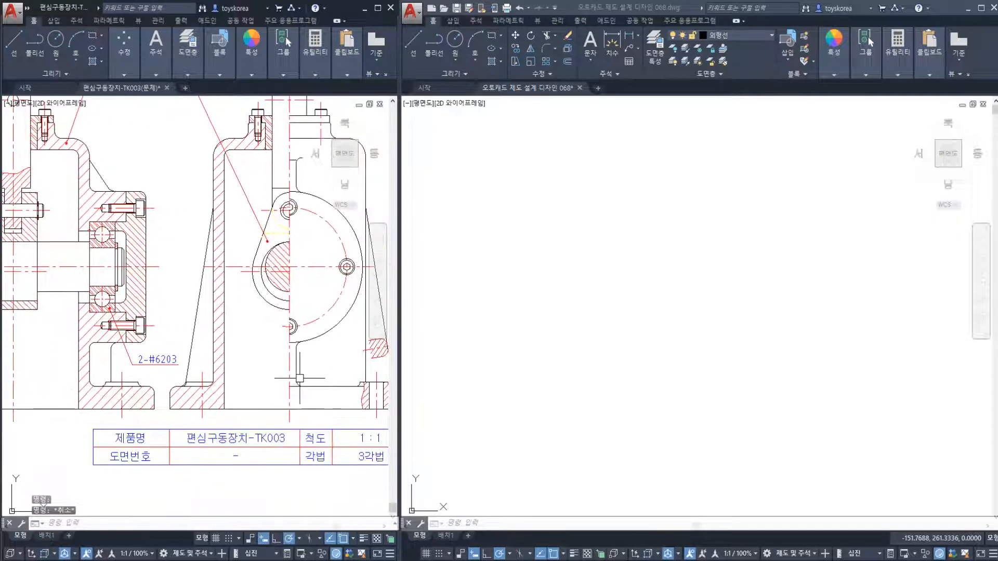
key(Escape)
Step: Highlight the front view's vertical centre line and its horizontal shaft centre line one after the other, clearing each selection
middle_drag(198, 351, 301, 377)
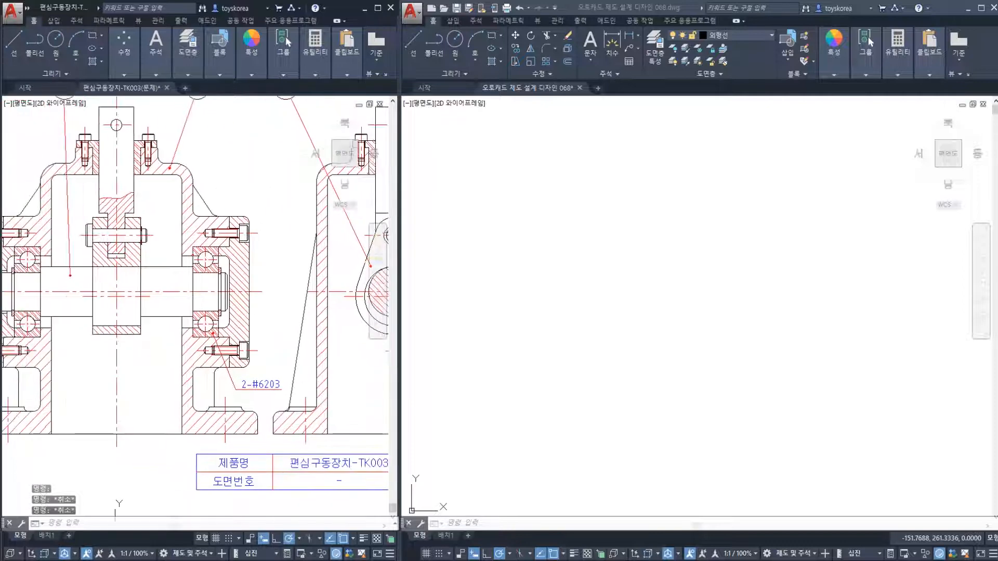
click(114, 396)
middle_drag(373, 389, 292, 388)
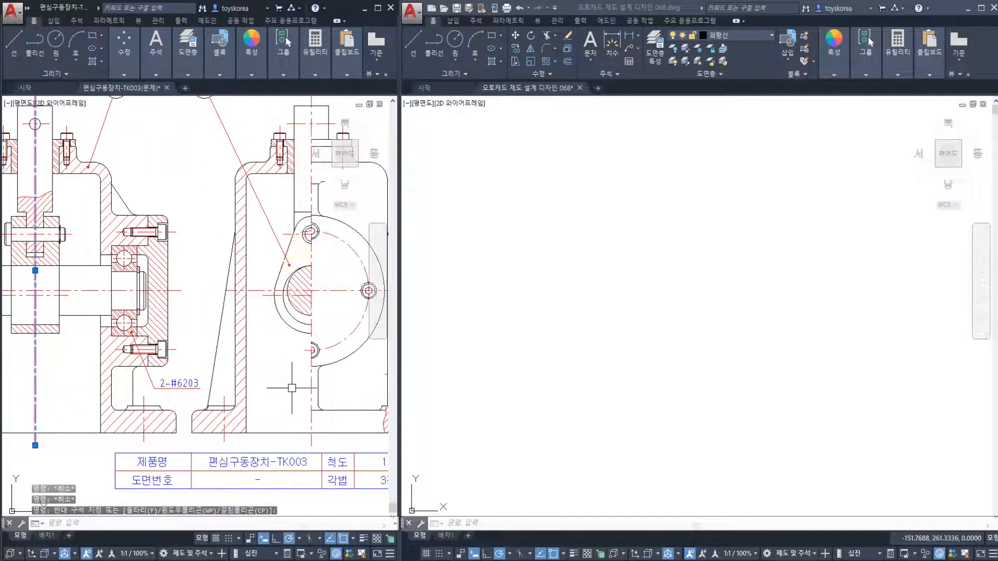
key(Escape)
middle_drag(94, 322, 211, 331)
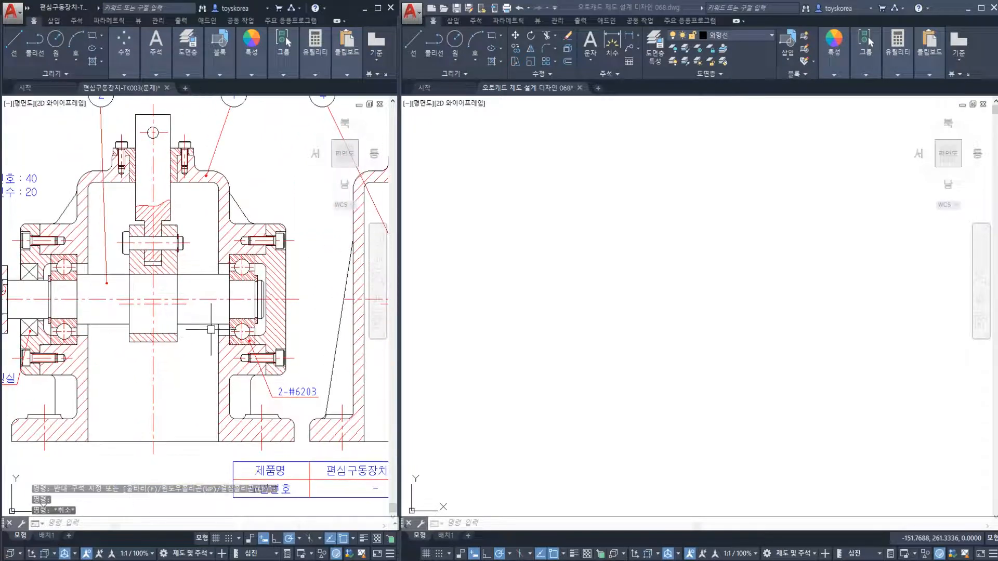
click(211, 299)
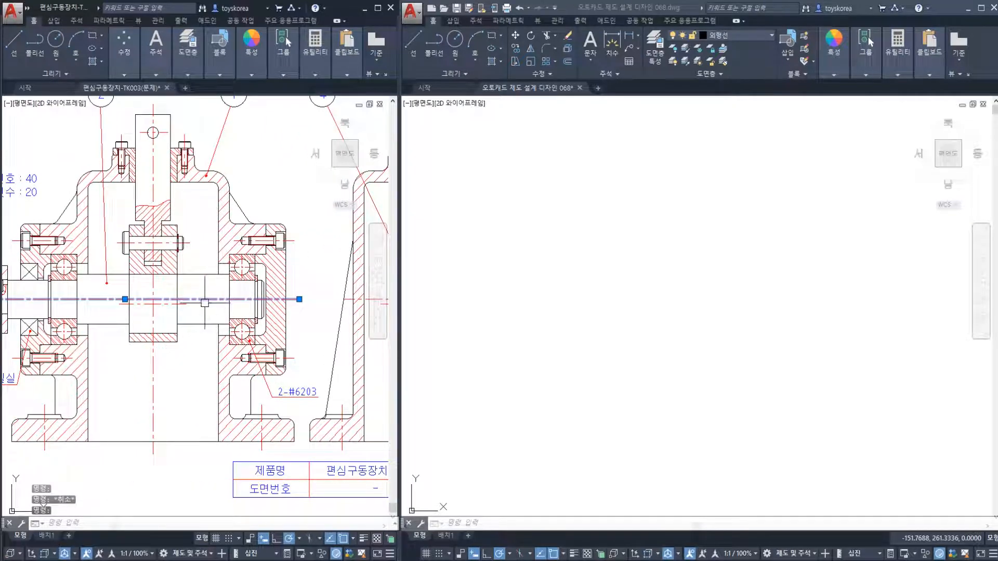
key(Escape)
middle_drag(198, 305, 233, 310)
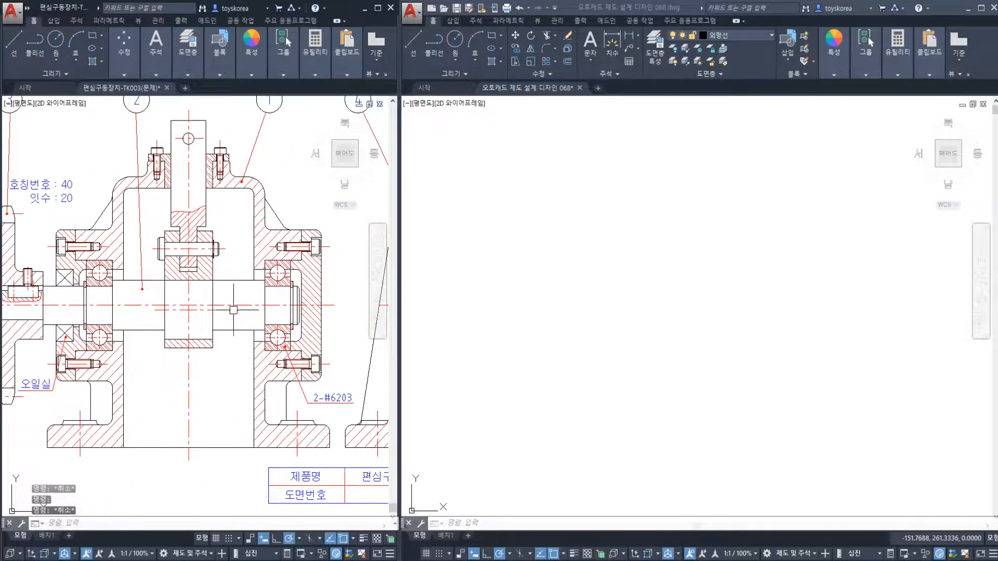
Step: Highlight the bearing and cover areas at both shaft ends in the front view and the round cover in the side view, and clear them
click(234, 306)
click(36, 225)
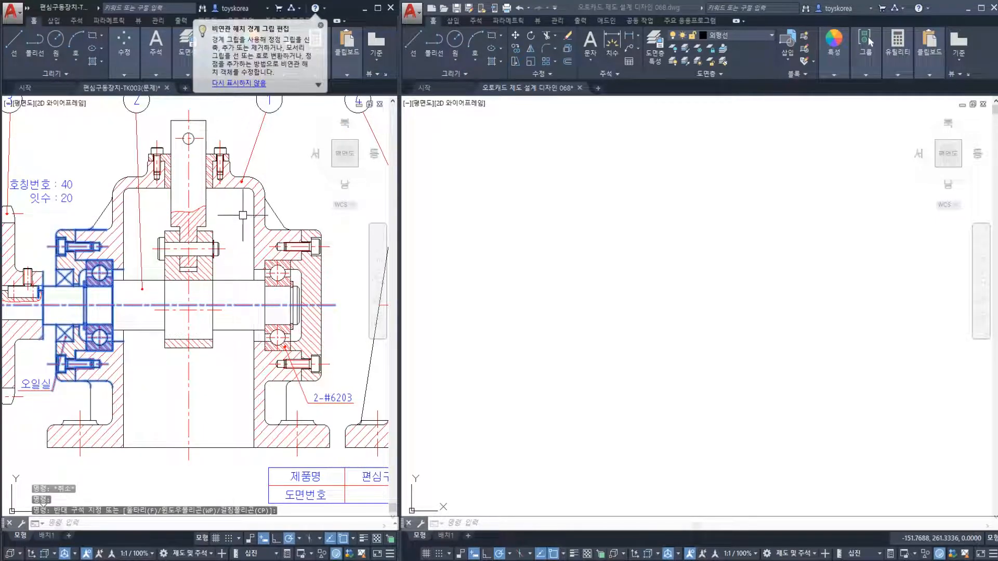
click(366, 421)
middle_drag(346, 393, 164, 378)
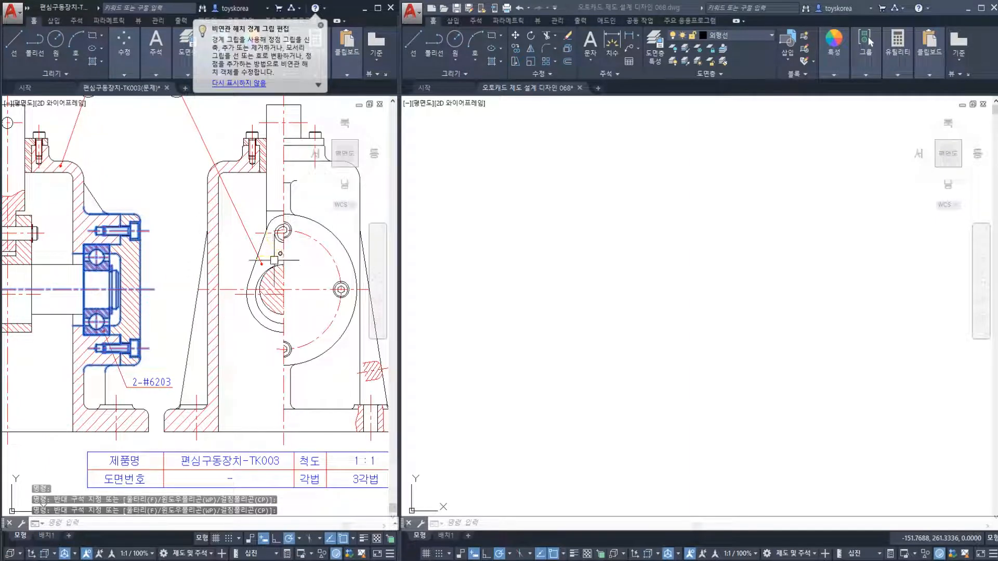
click(253, 207)
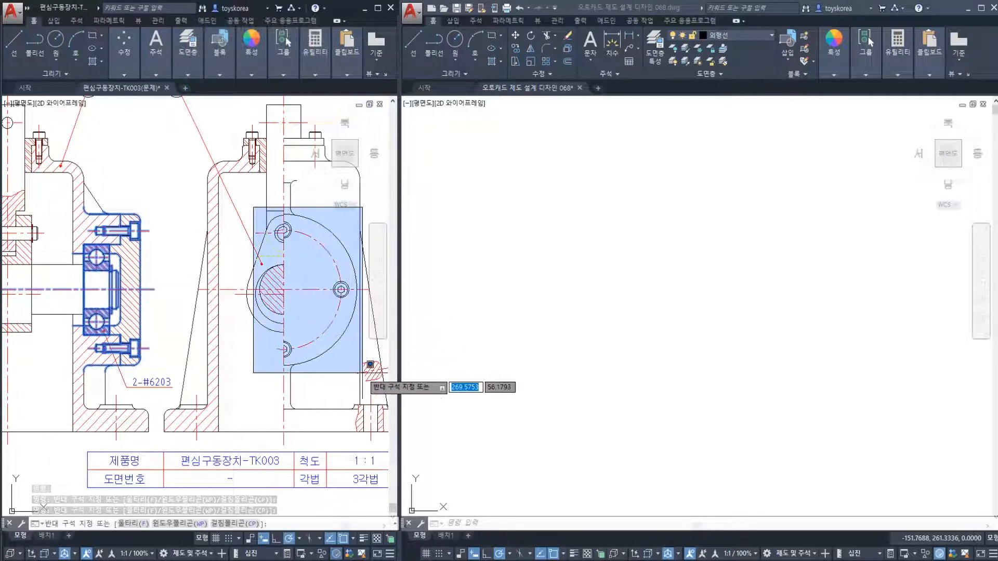
click(362, 373)
key(Escape)
key(Escape)
Step: Highlight the crossing horizontal and vertical centre lines of the front view together, and clear the selection
mouse_move(20, 302)
middle_down()
mouse_move(119, 319)
mouse_move(194, 313)
middle_up()
click(193, 300)
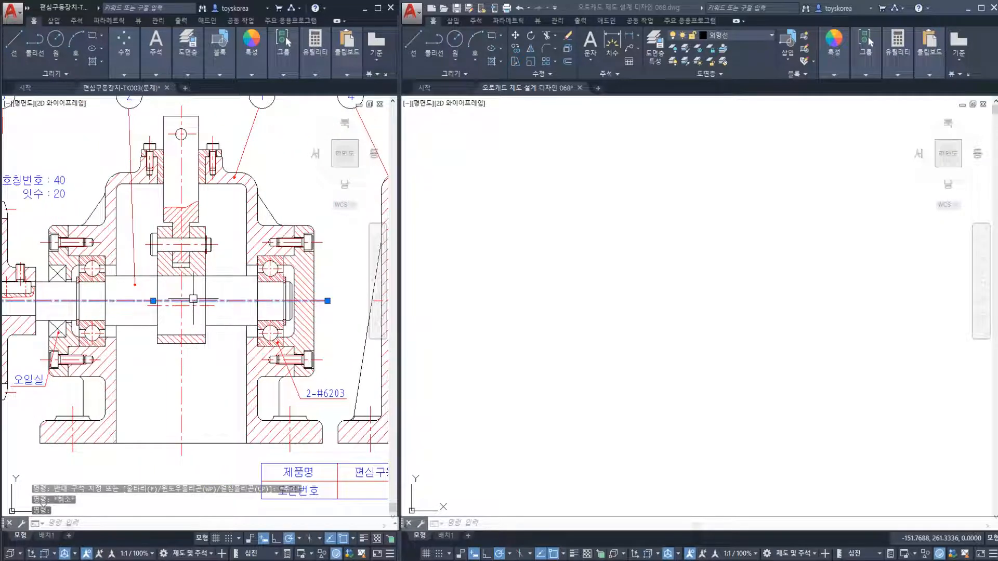
click(182, 291)
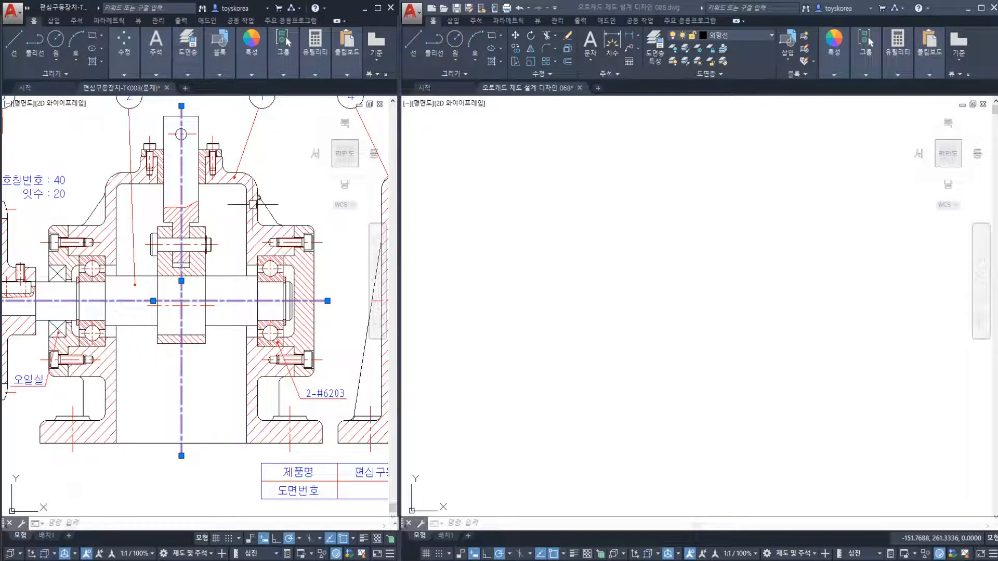
key(Escape)
Step: Highlight the section hatching of the body, bushing, eccentric and link in the front view to compare the parts, and clear it
scroll(133, 143, up, 4)
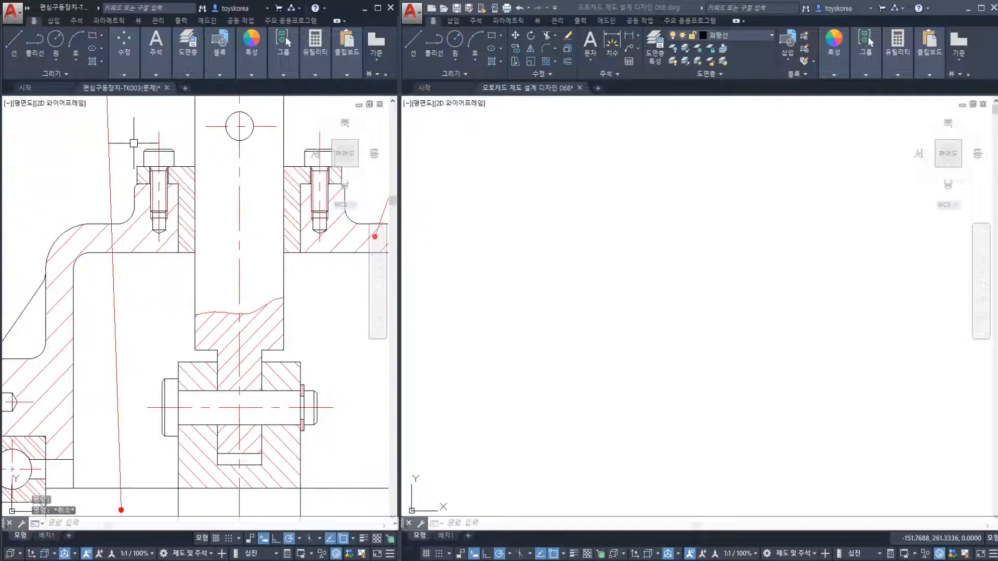
click(139, 241)
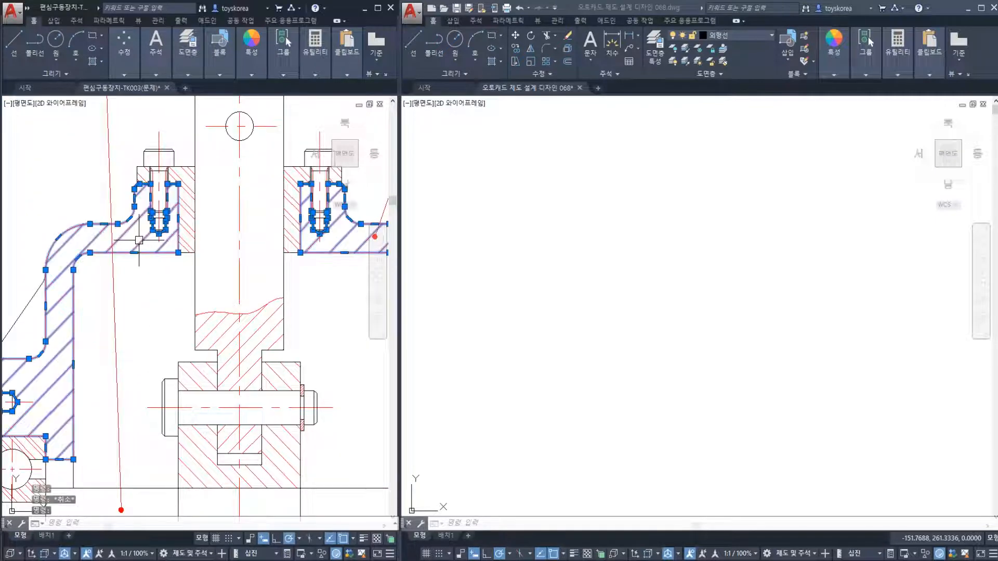
click(185, 222)
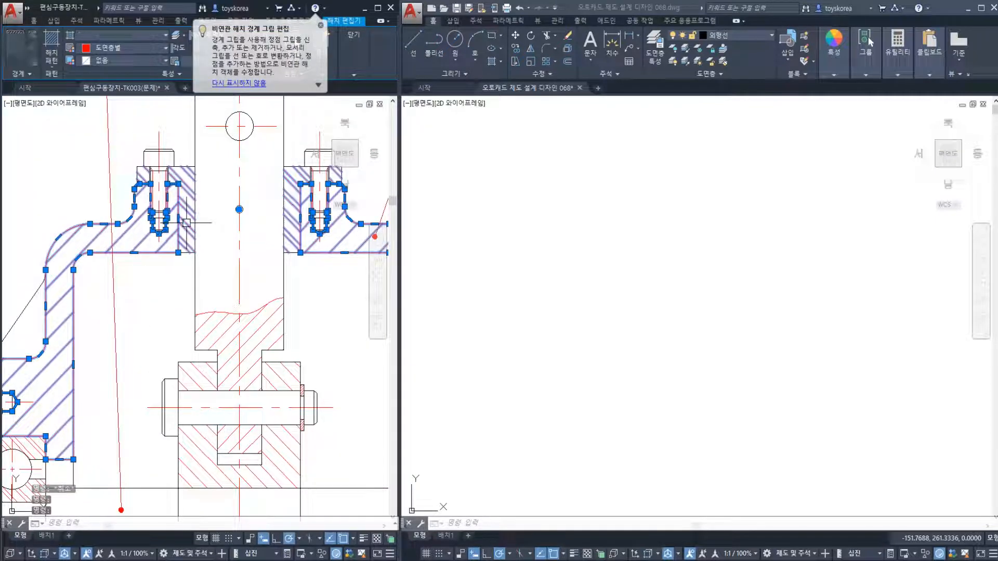
click(203, 373)
click(230, 357)
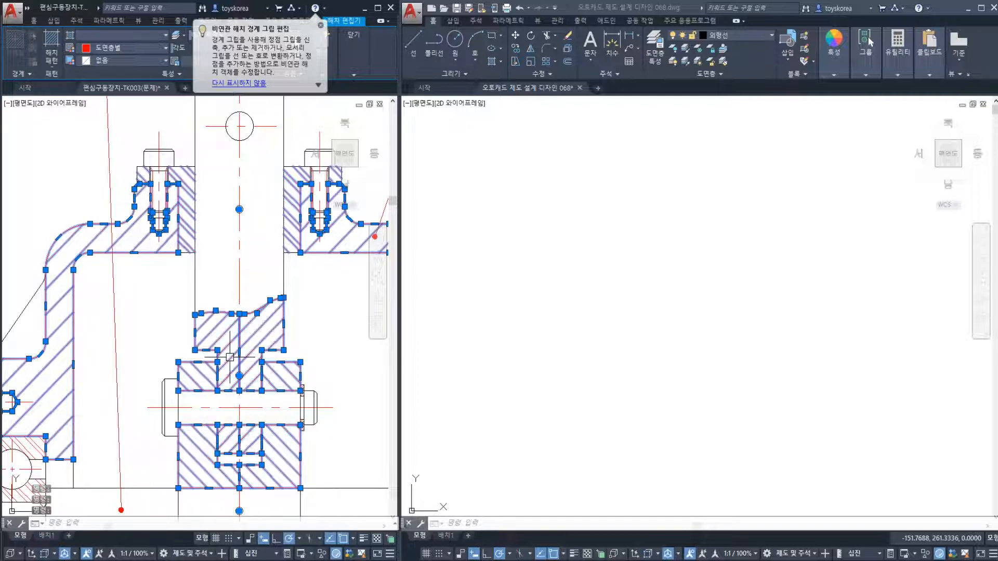
key(Escape)
Step: Highlight the body's hatching and the oil-seal cover's hatching separately to compare their boundaries, clear them, and dismiss the hatch tip
middle_drag(141, 252, 151, 249)
click(149, 238)
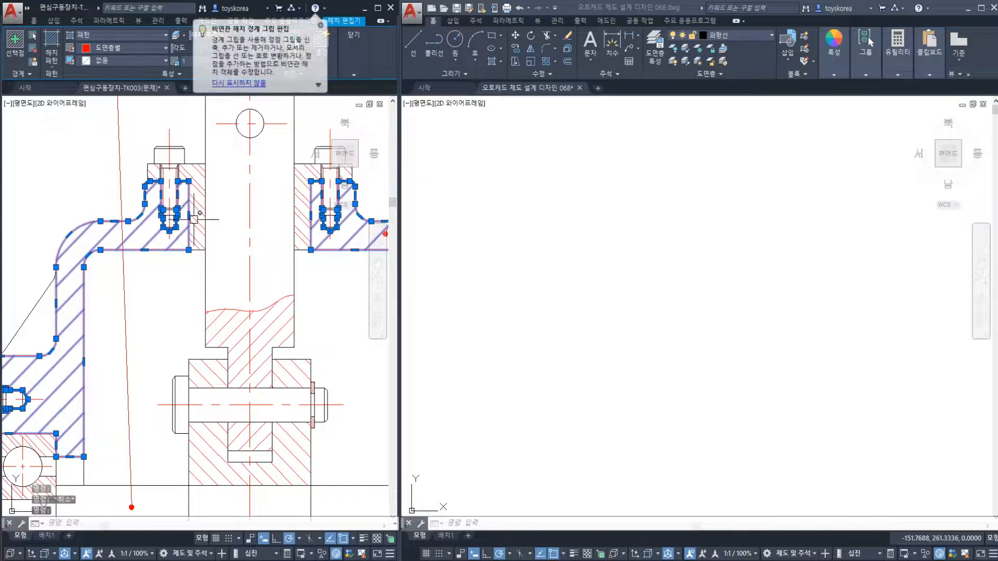
key(Escape)
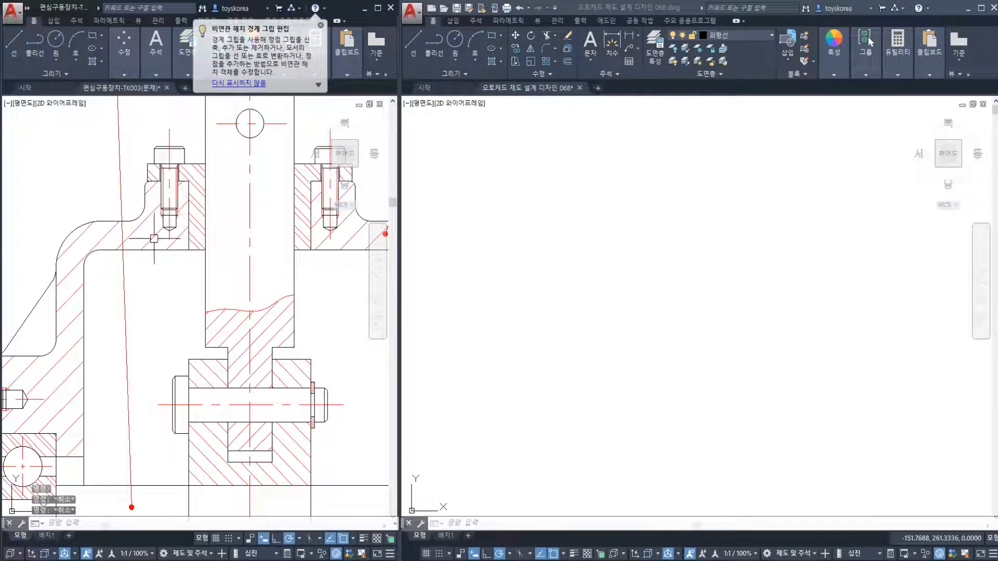
click(154, 239)
scroll(154, 239, down, 3)
scroll(200, 229, up, 2)
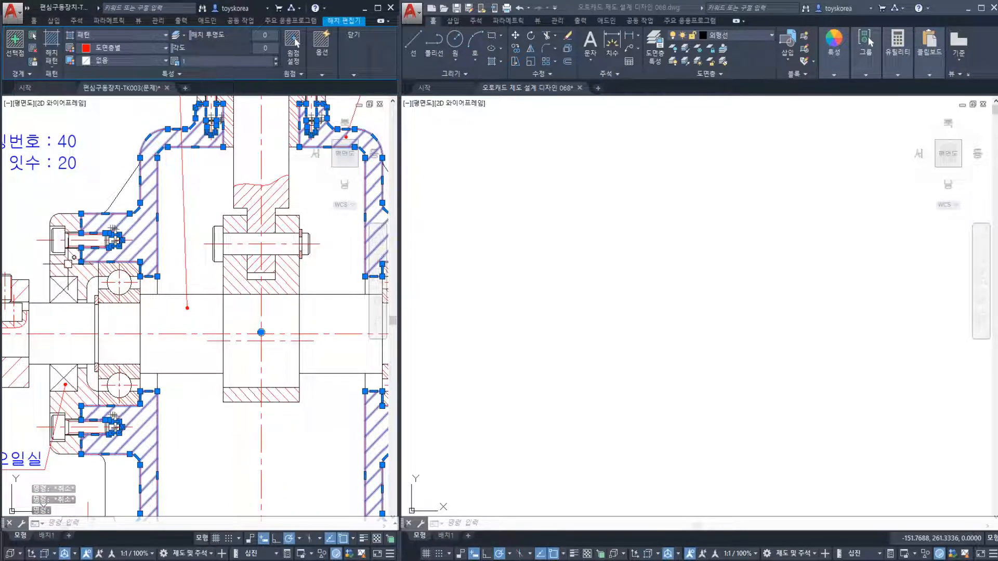
key(Escape)
click(70, 263)
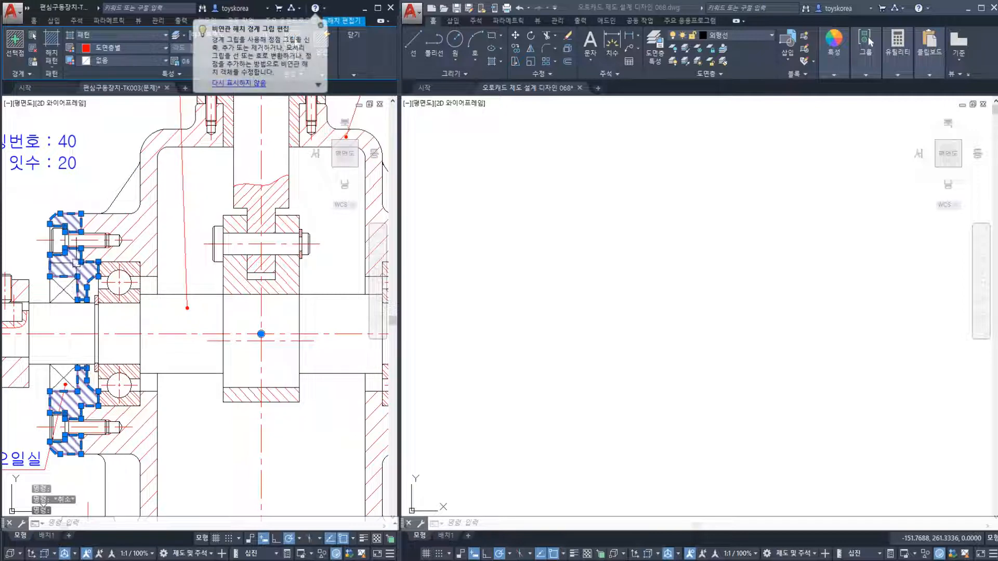
key(Escape)
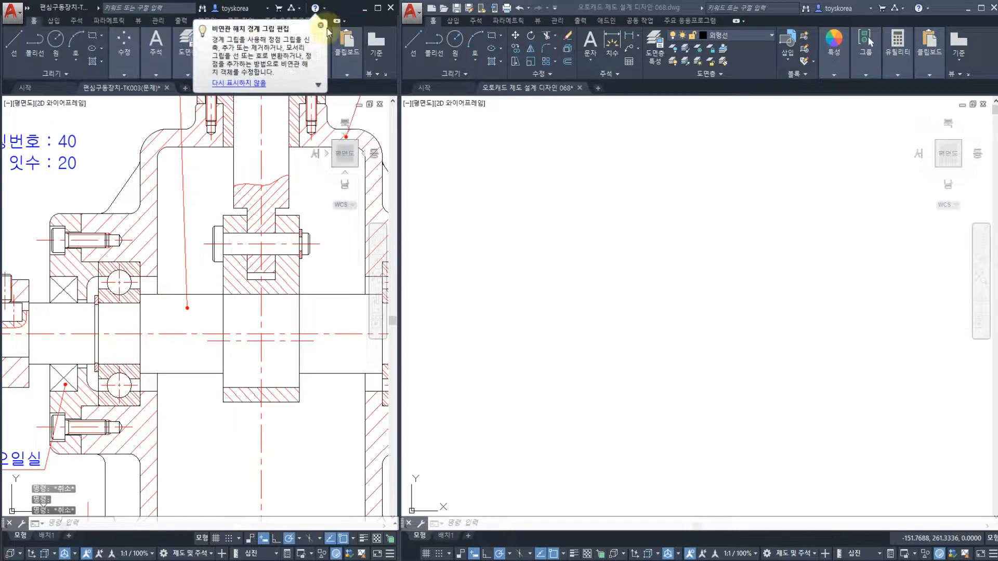
click(322, 27)
Step: In the empty drawing, draw one horizontal and one vertical construction line crossing at a common point
scroll(260, 216, down, 2)
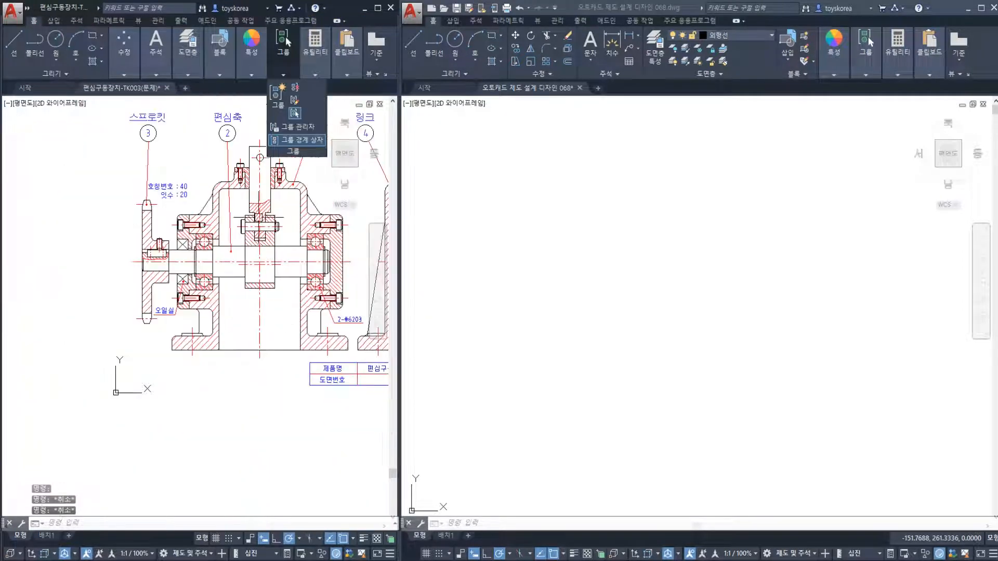
middle_drag(235, 202, 222, 207)
scroll(221, 208, up, 3)
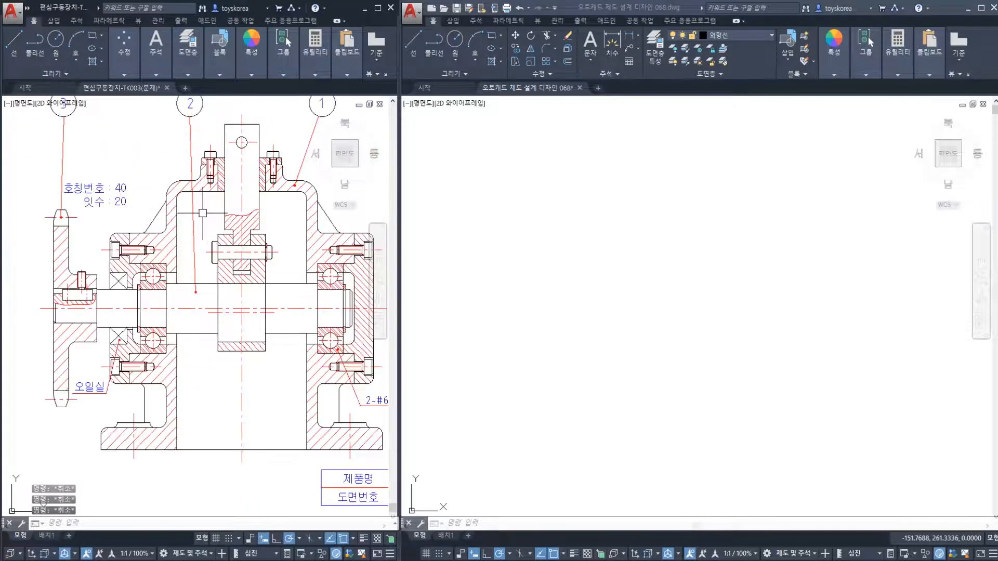
click(727, 304)
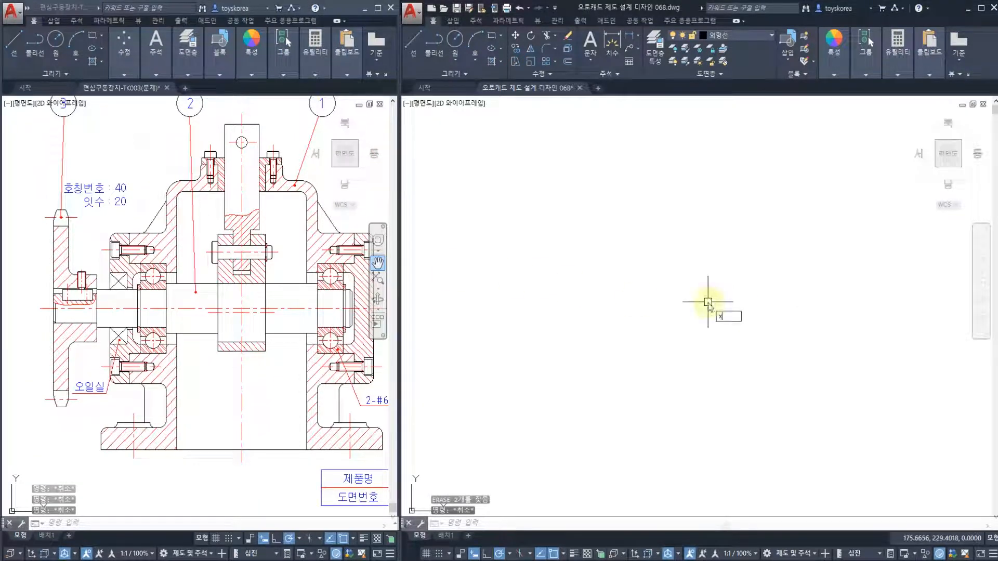
text(xl)
key(Return)
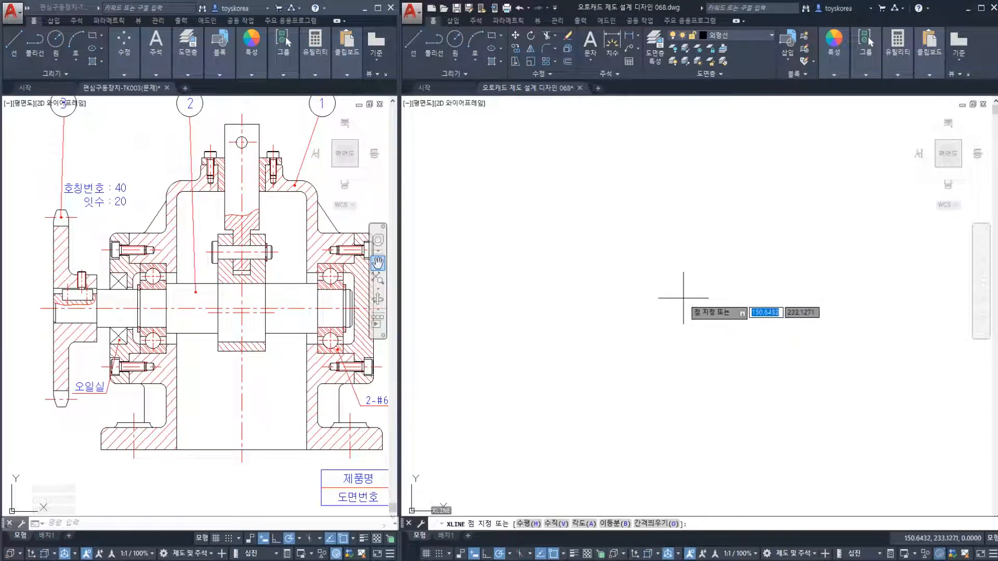
click(681, 283)
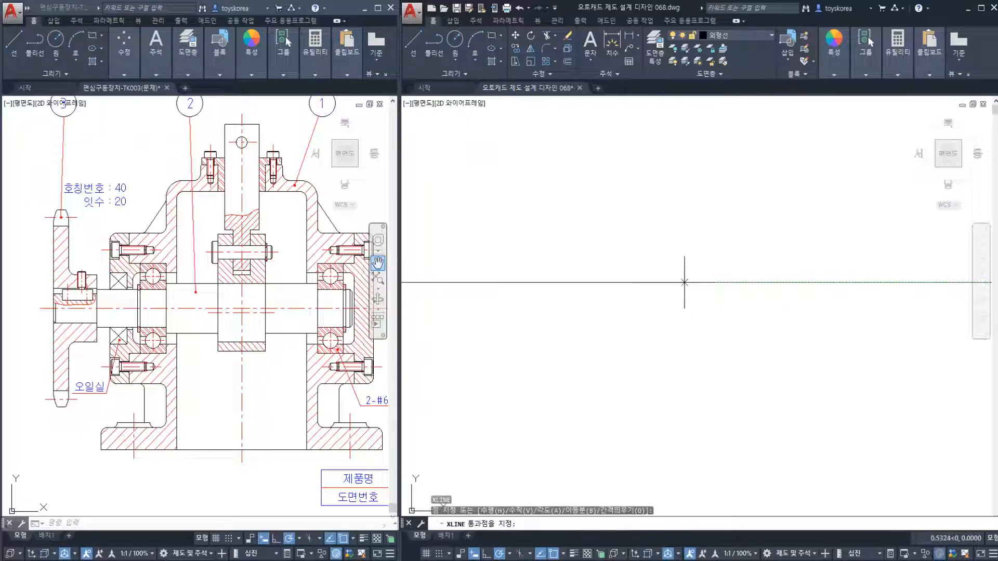
click(709, 282)
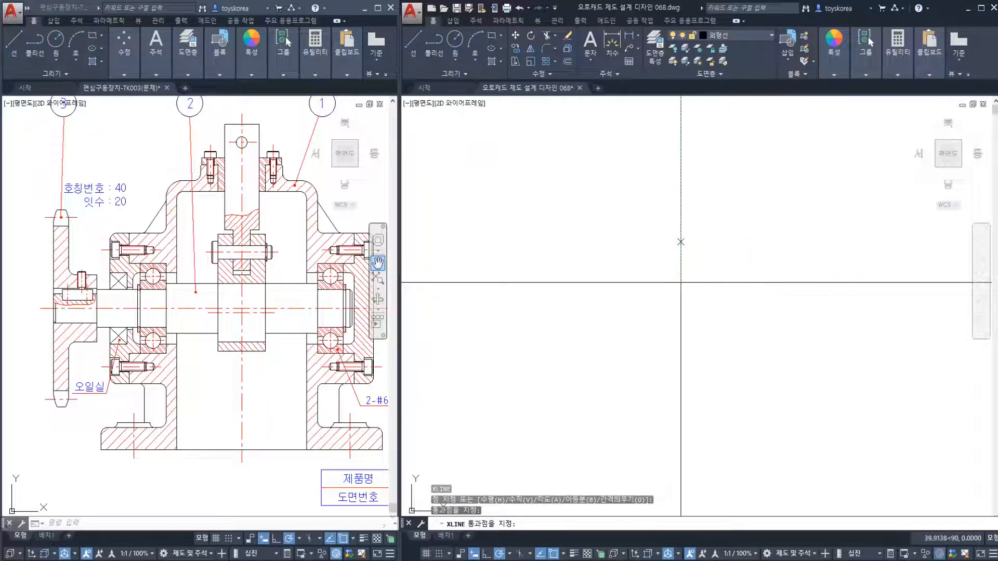
click(682, 243)
key(Escape)
Step: Highlight the two construction lines repeatedly around their intersection, leaving both selected as the reference axes
click(694, 301)
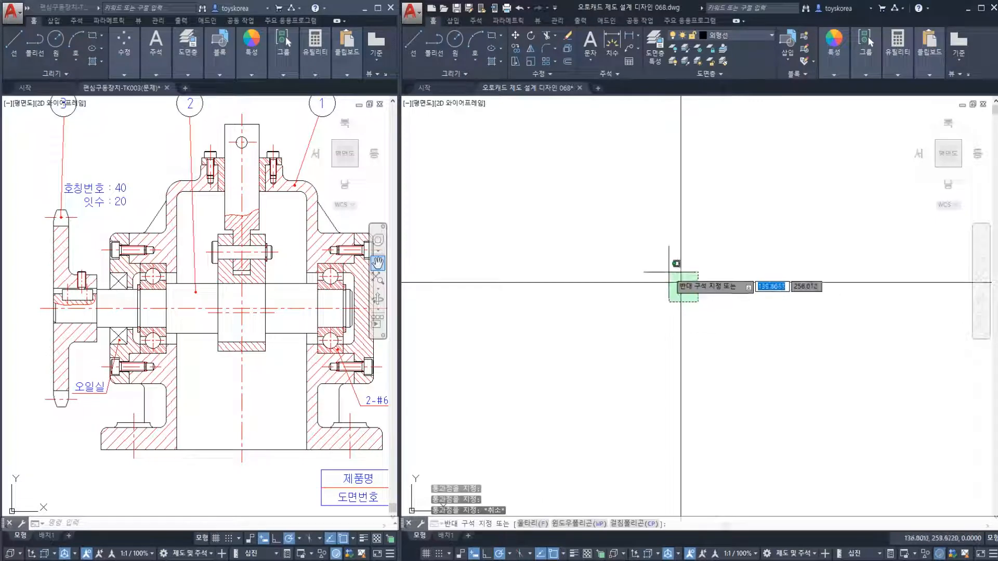
click(673, 269)
key(Escape)
click(695, 305)
click(675, 276)
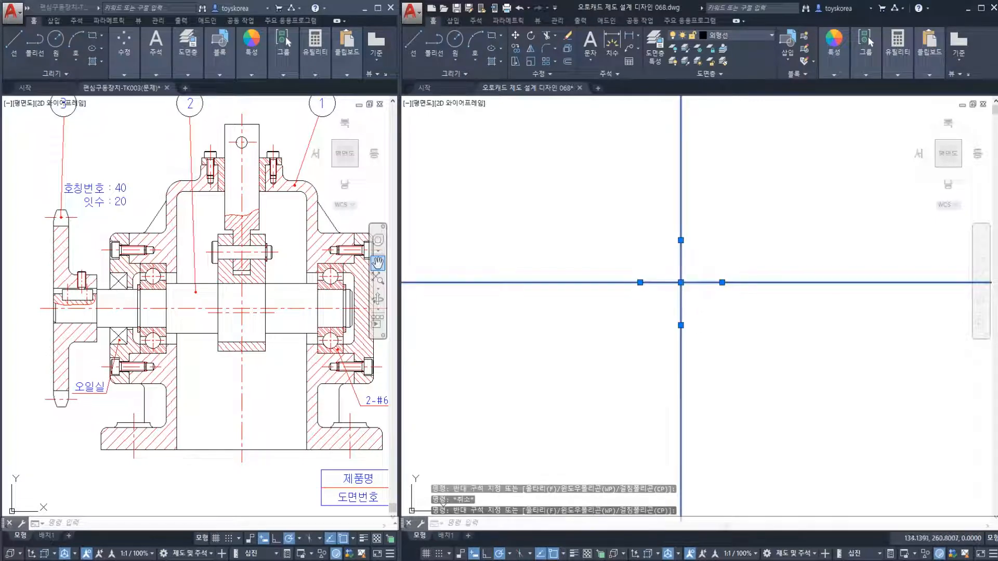
key(Escape)
click(697, 295)
click(655, 253)
key(Escape)
click(678, 272)
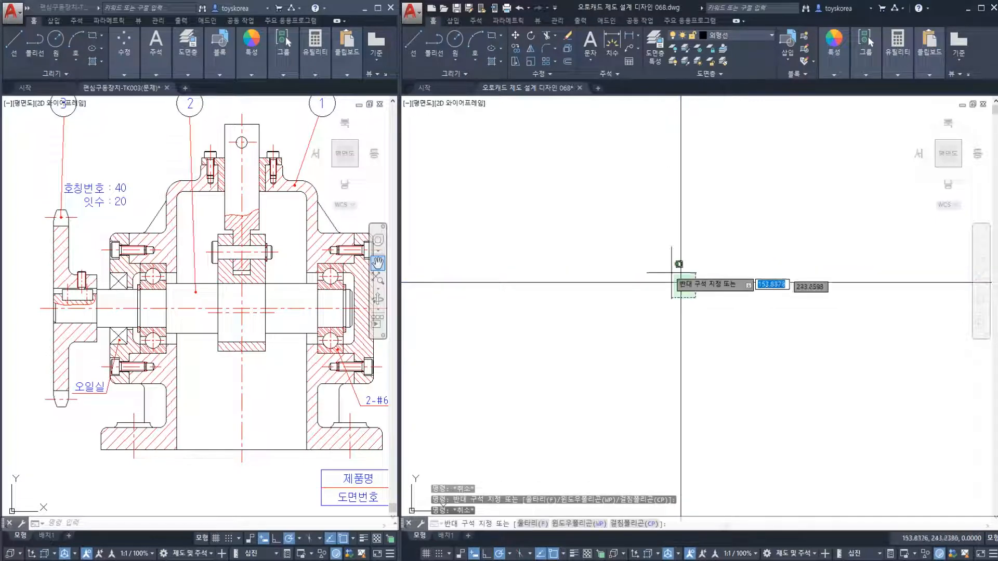
click(692, 283)
key(Escape)
click(697, 290)
click(672, 270)
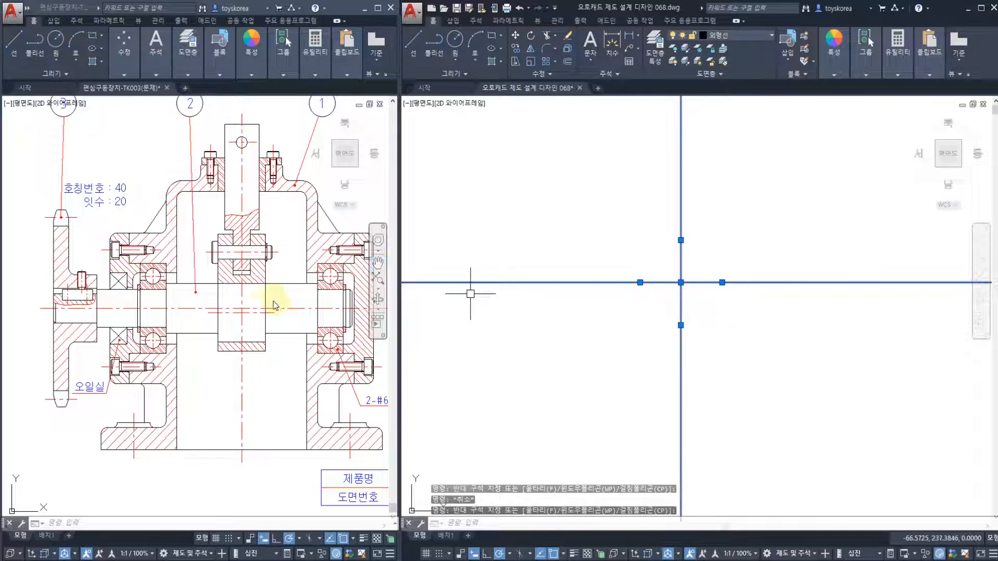
Step: In the assembly drawing, highlight the front view's centre lines that correspond to the two construction lines, and clear the selection
click(257, 306)
click(244, 308)
click(243, 304)
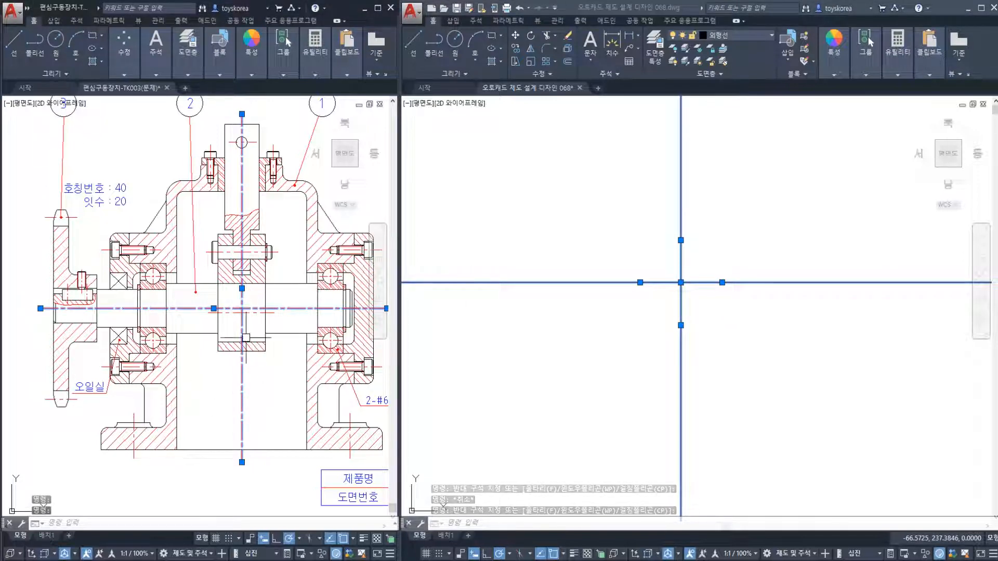
key(Escape)
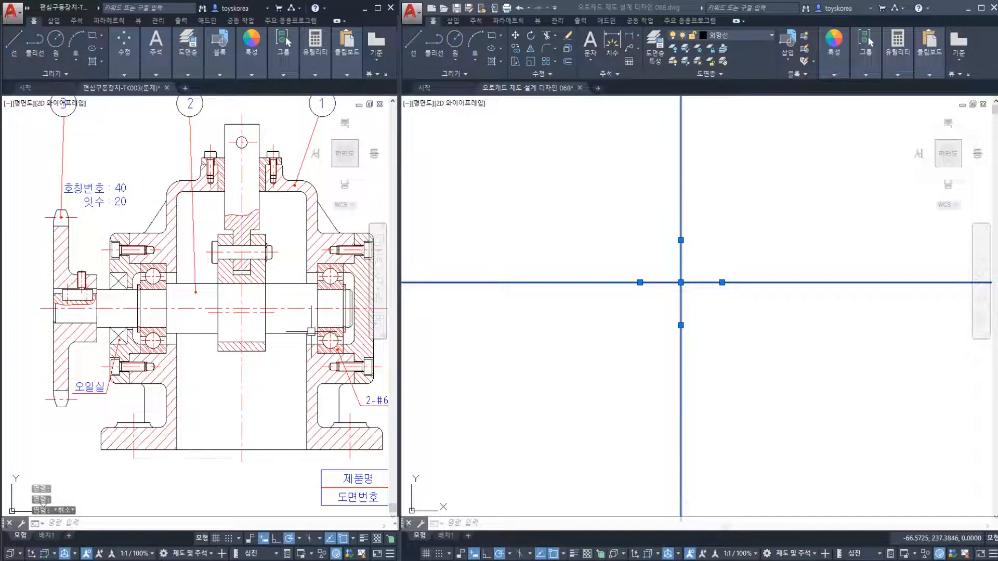
Step: Clear the construction-line selection in the part drawing and return to the front view of the assembly drawing
middle_drag(235, 356, 238, 357)
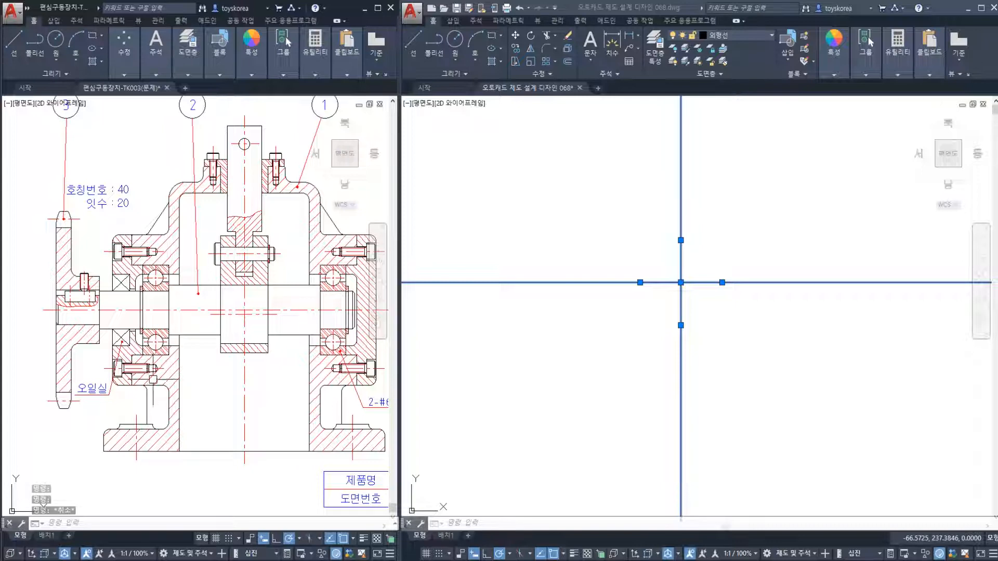
middle_drag(162, 341, 141, 337)
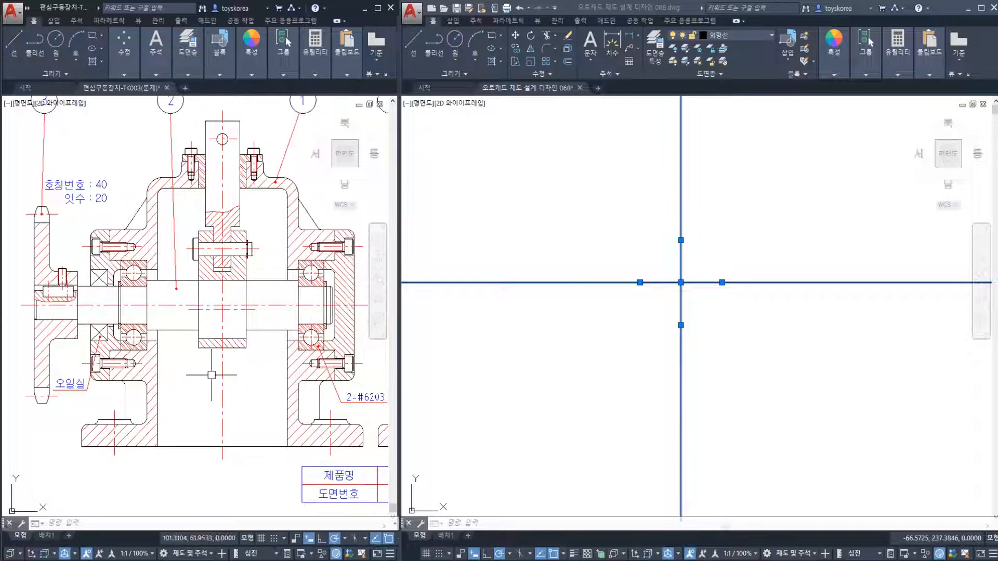
key(Escape)
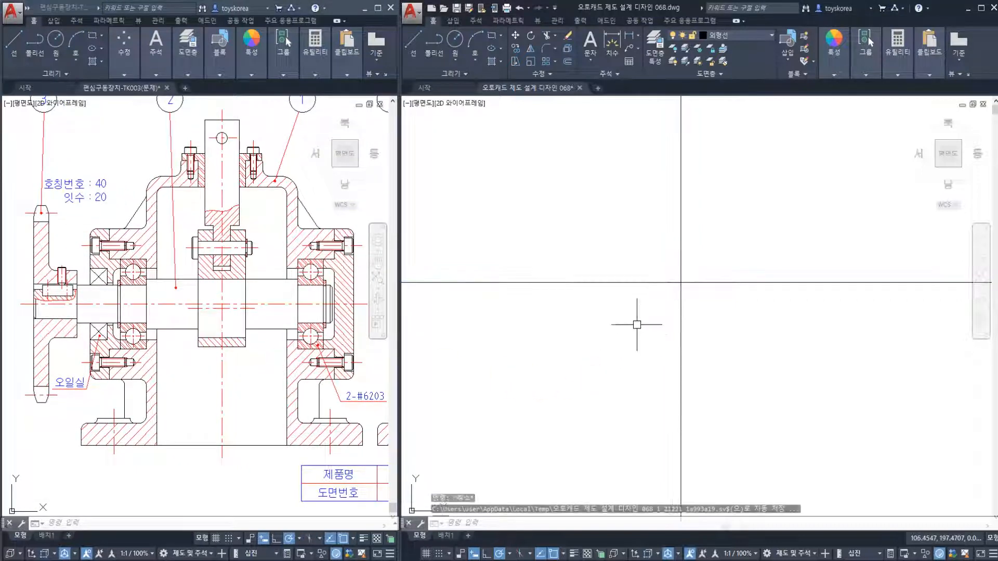
scroll(635, 322, down, 1)
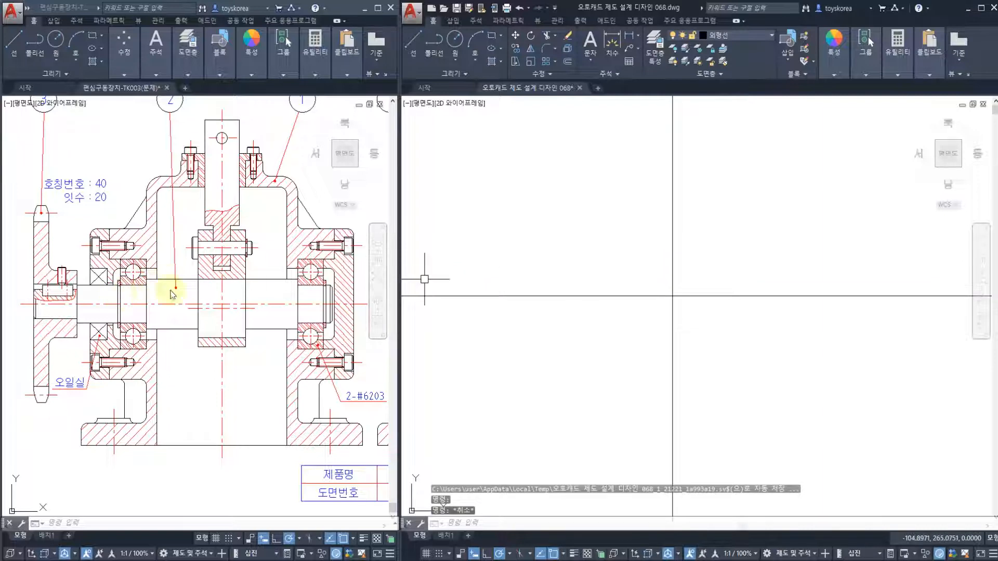
click(213, 309)
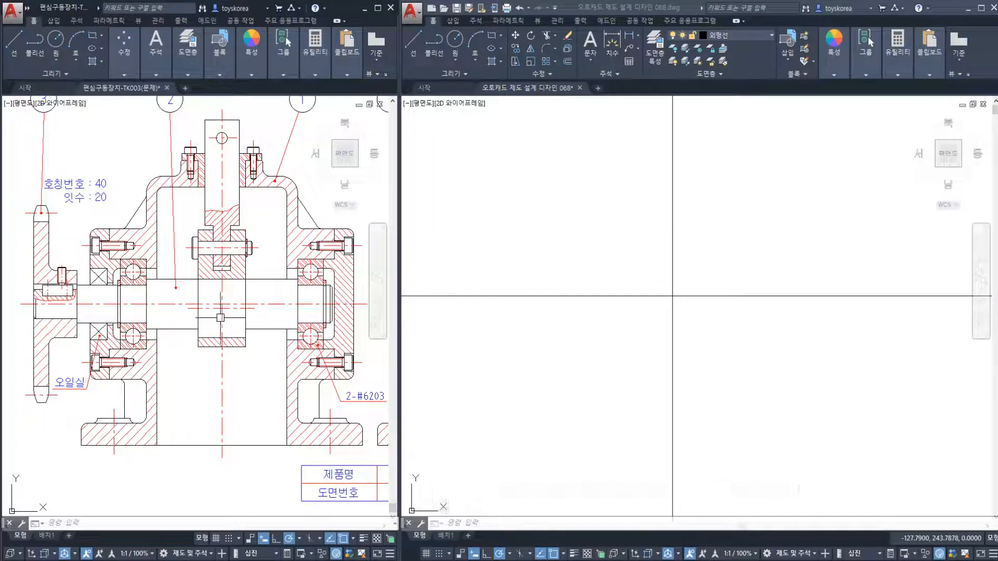
mouse_move(221, 318)
key(Escape)
key(Escape)
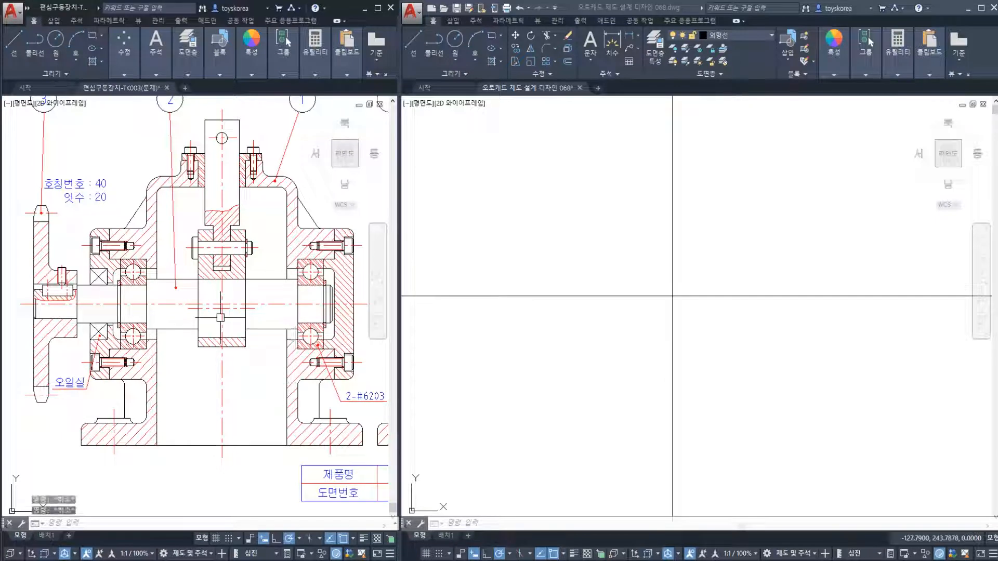
Step: Highlight the front view's vertical centre line and horizontal shaft centre line together twice, clearing the selection each time
click(221, 317)
click(234, 304)
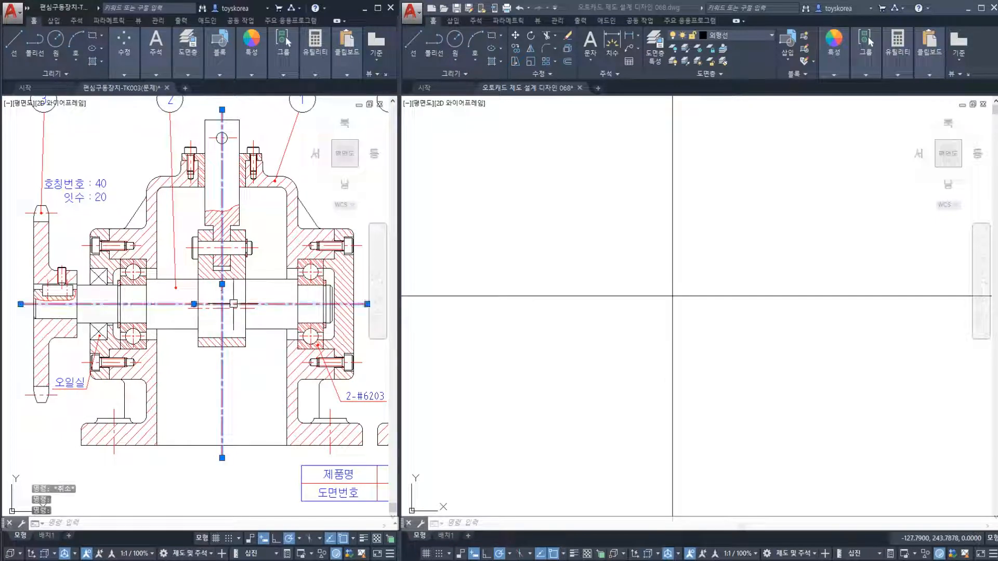
key(Escape)
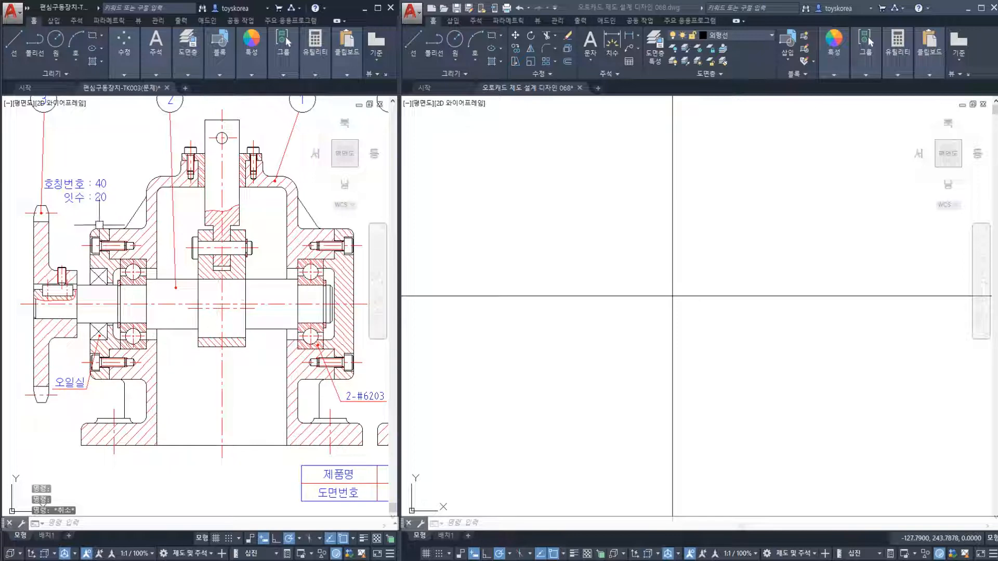
click(222, 294)
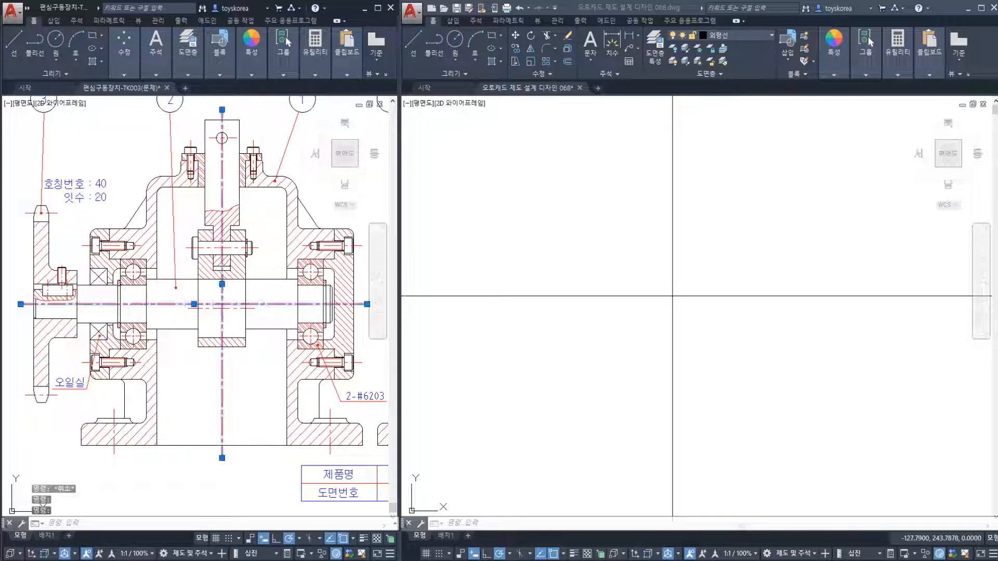
key(Escape)
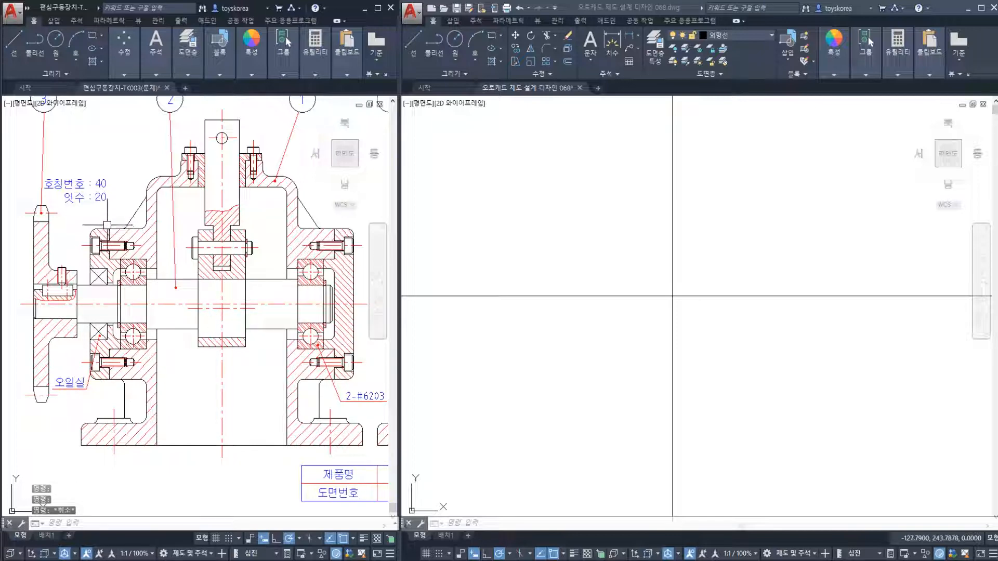
Step: Highlight the edge where the oil-seal cover meets the body together with the vertical centre line, and clear the selection
scroll(109, 233, up, 4)
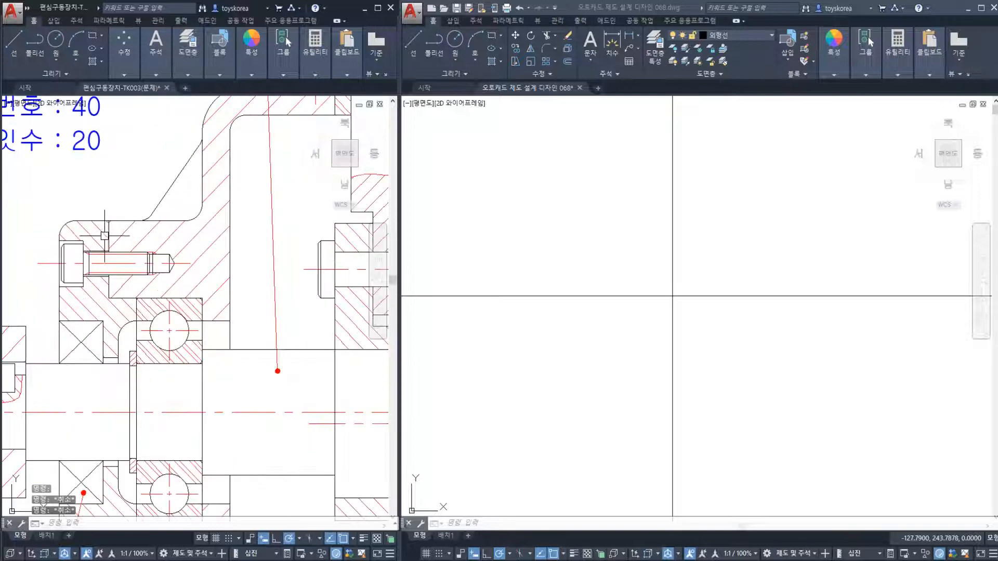
click(108, 242)
scroll(112, 243, down, 4)
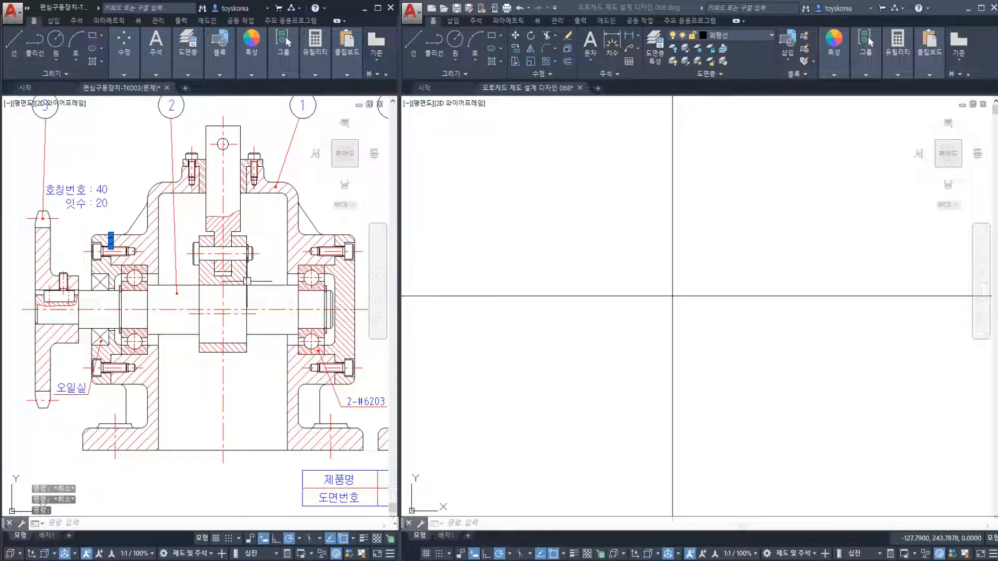
click(224, 298)
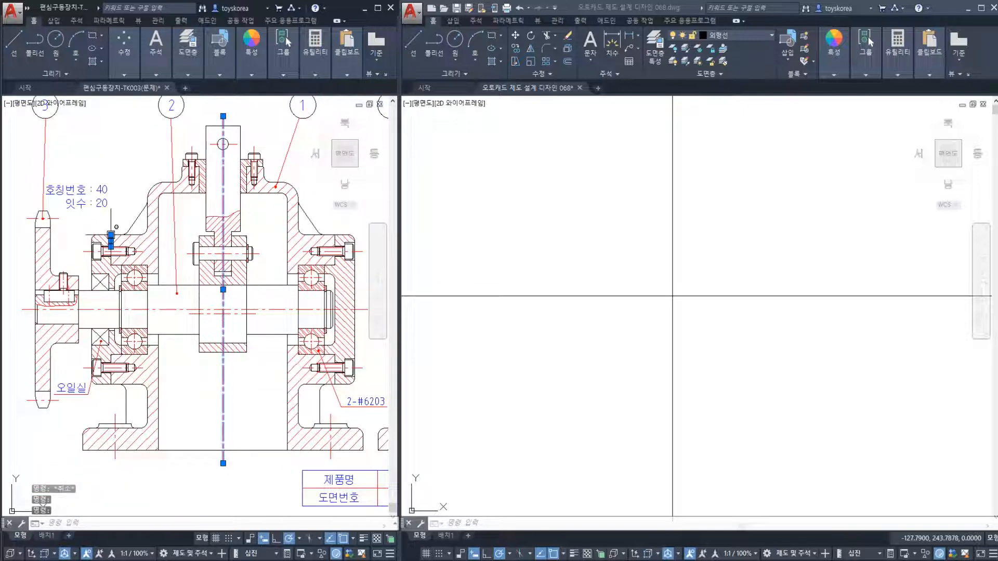
key(Escape)
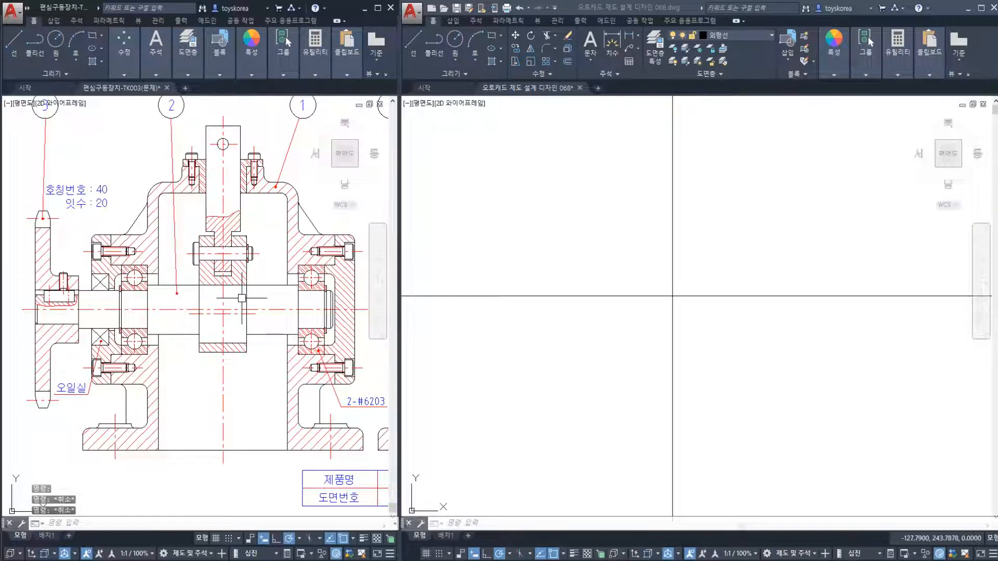
click(224, 298)
key(Escape)
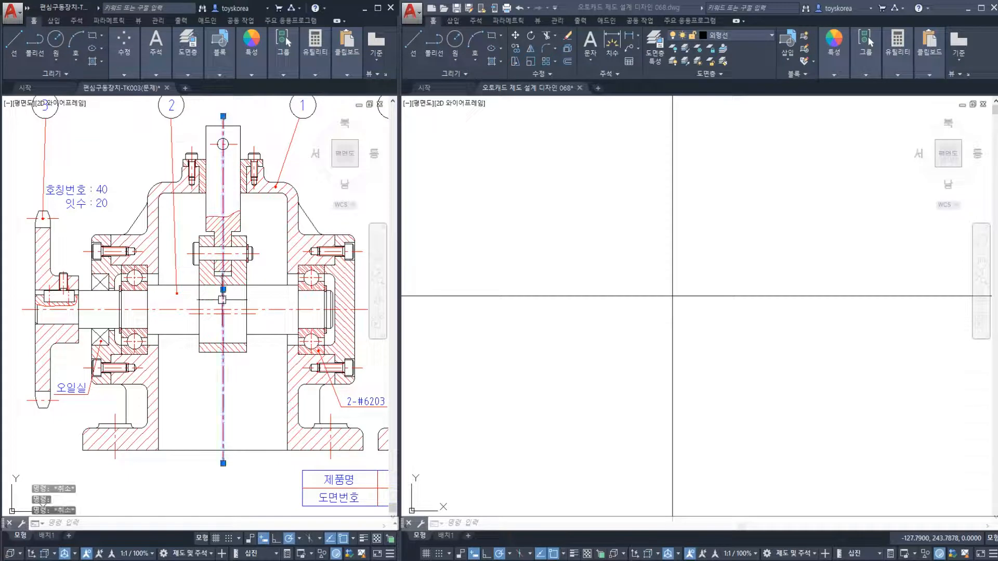
Step: Measure horizontally from the body's oil-seal-side flange face to the vertical centre line with an unplaced linear dimension, and highlight that centre line
click(92, 228)
key(Return)
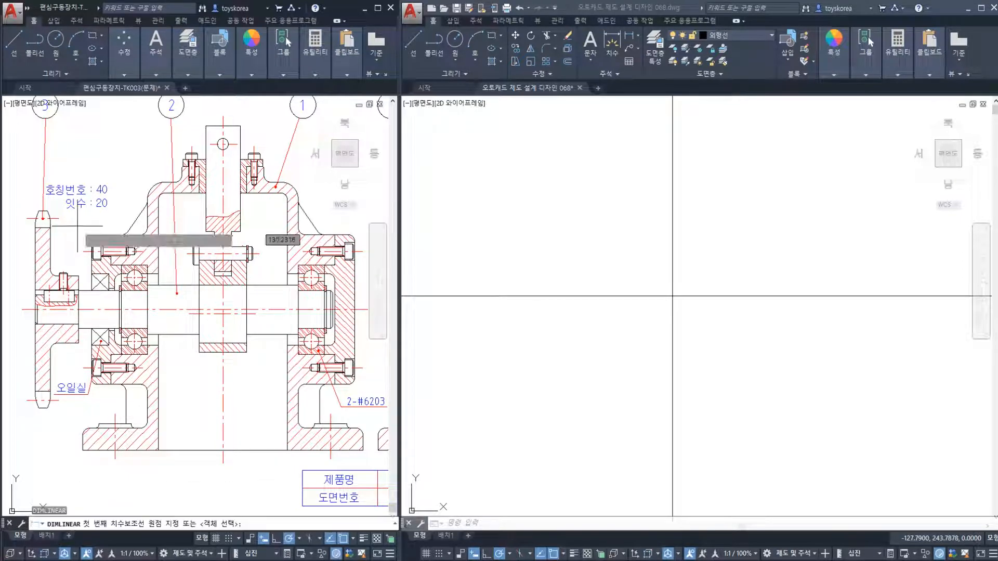
scroll(104, 225, up, 4)
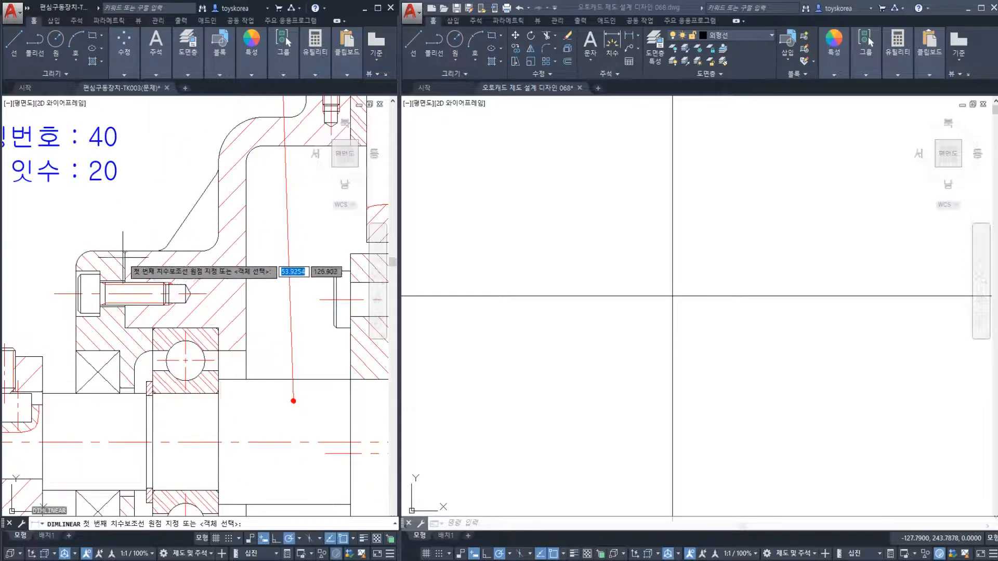
click(122, 251)
scroll(121, 251, down, 2)
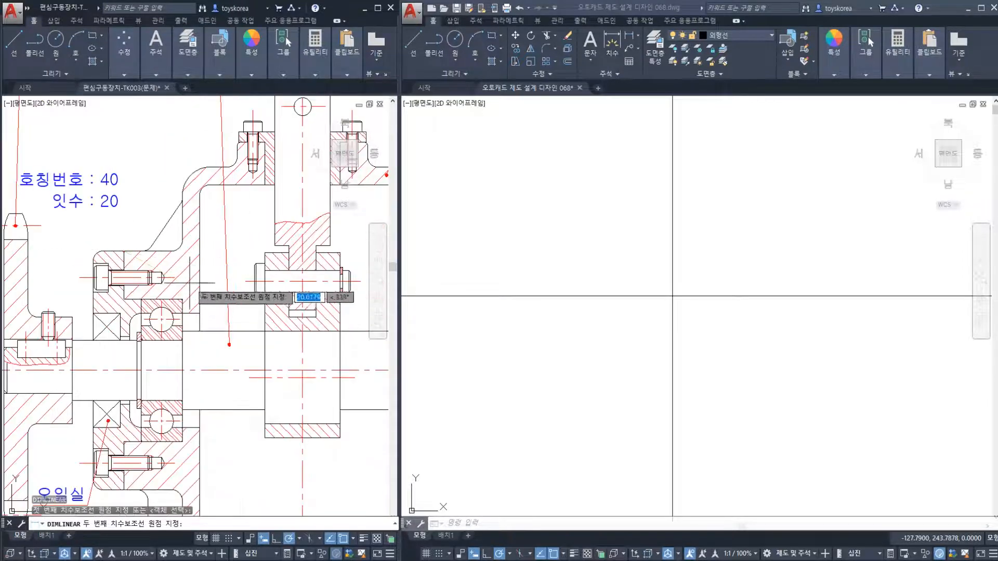
click(302, 340)
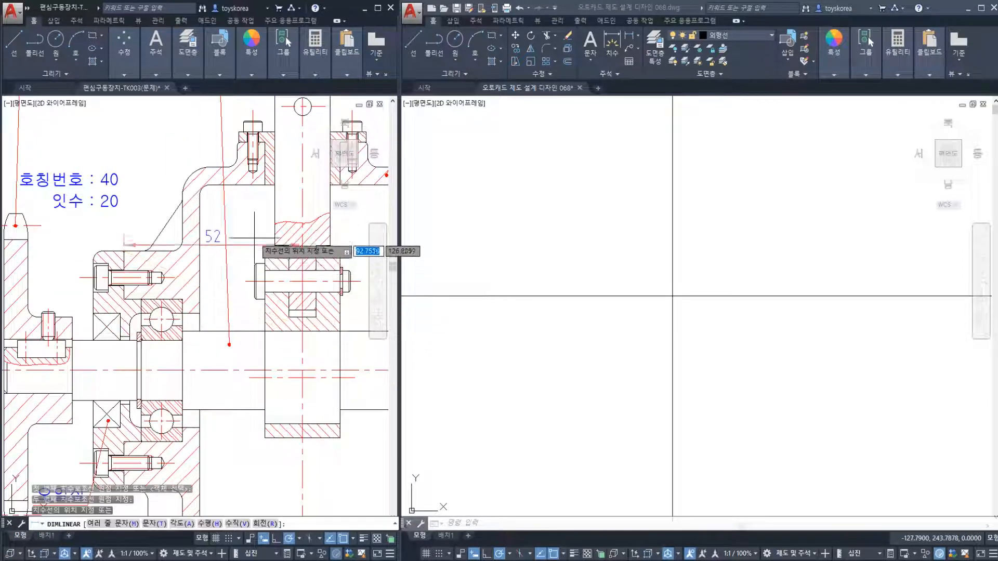
key(Escape)
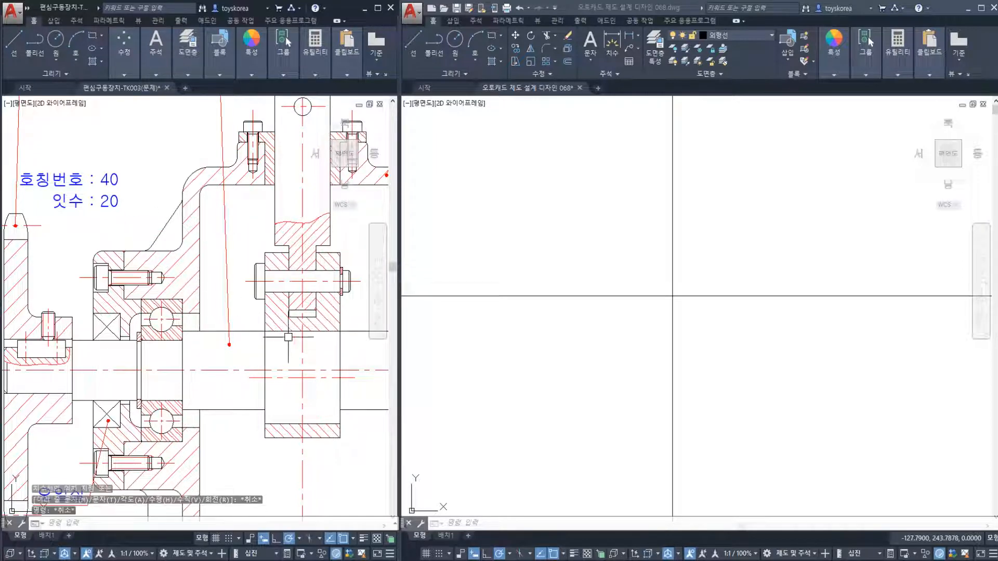
middle_drag(301, 346, 198, 331)
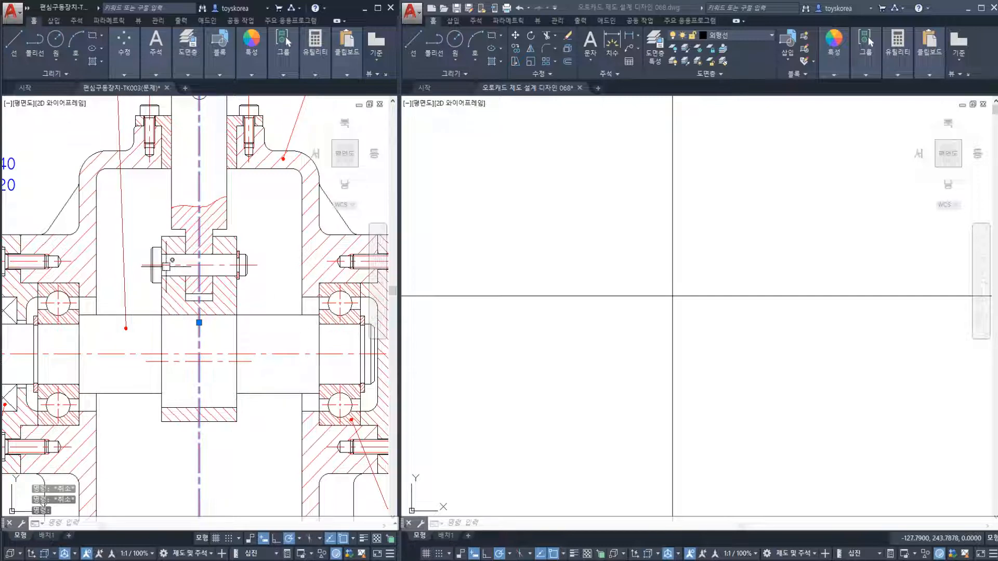
key(Escape)
scroll(202, 315, down, 3)
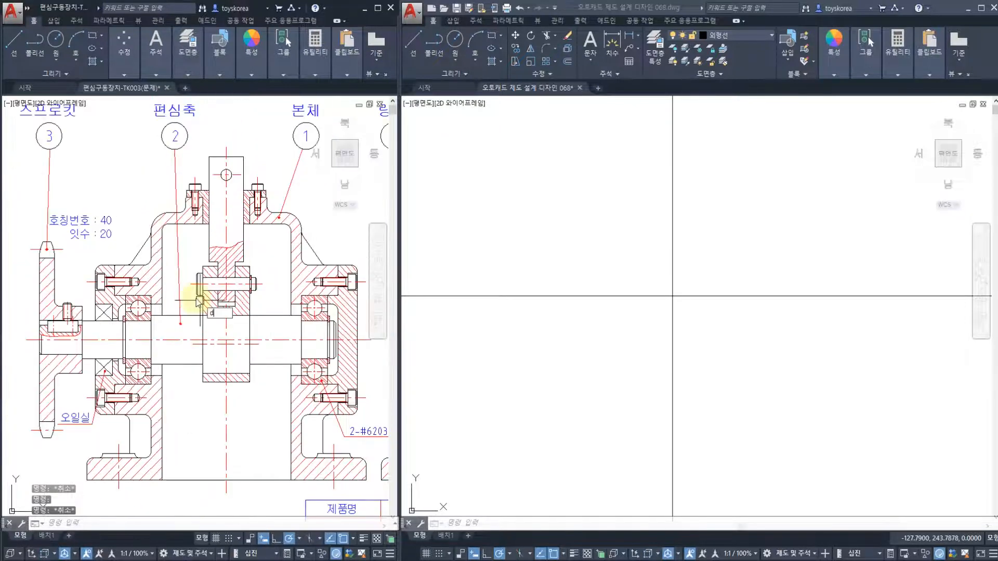
Step: Add a horizontal linear dimension between the body's two outer flange faces, placing it above the bearing flanges
text(dli)
key(space)
scroll(130, 281, up, 1)
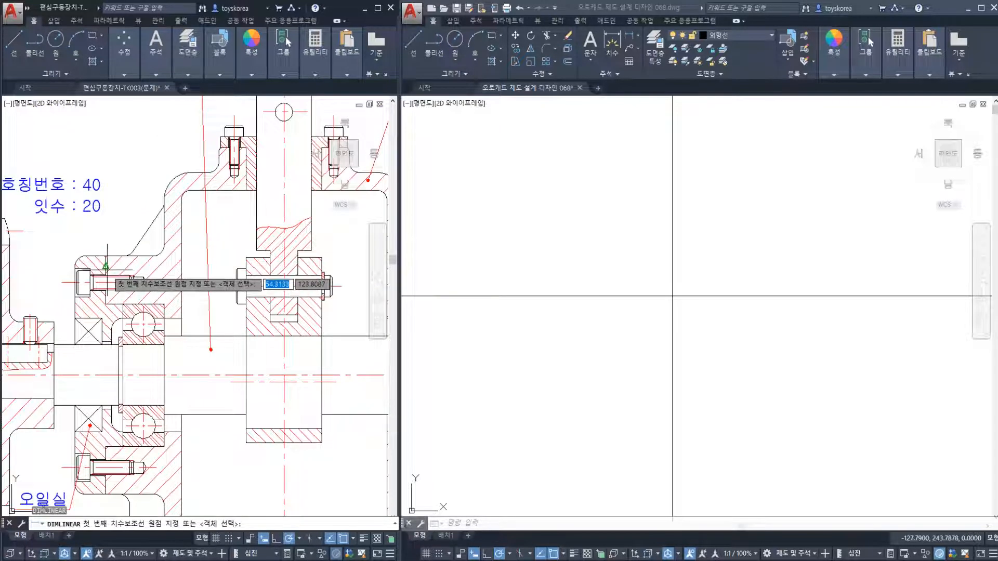
click(106, 269)
scroll(106, 269, down, 2)
scroll(286, 257, up, 3)
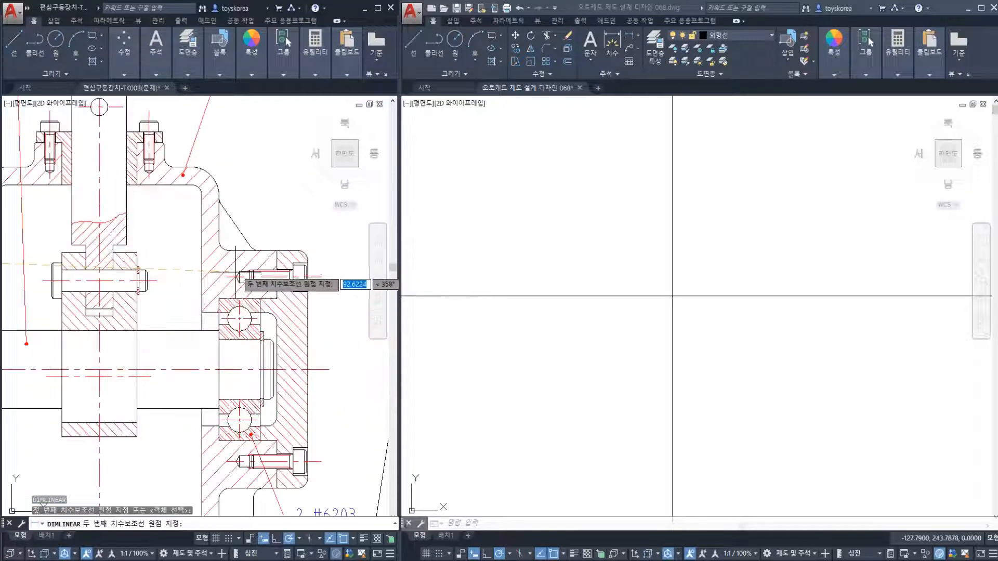
click(302, 277)
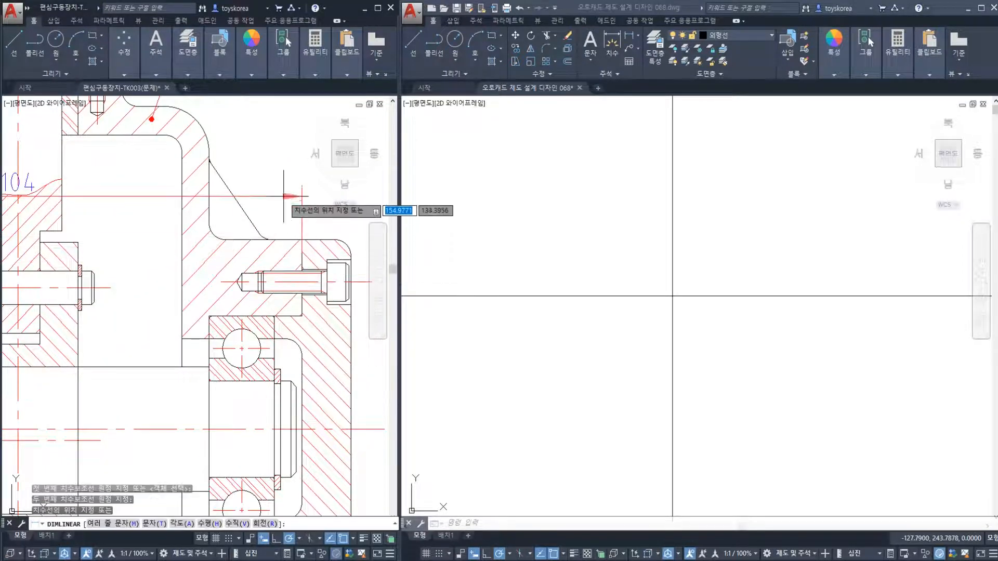
middle_drag(117, 230, 232, 244)
key(Escape)
key(Escape)
key(Escape)
Step: Inspect the placed flange-to-flange width dimension against the front view's vertical centre line, and clear the selection
middle_drag(123, 186, 143, 203)
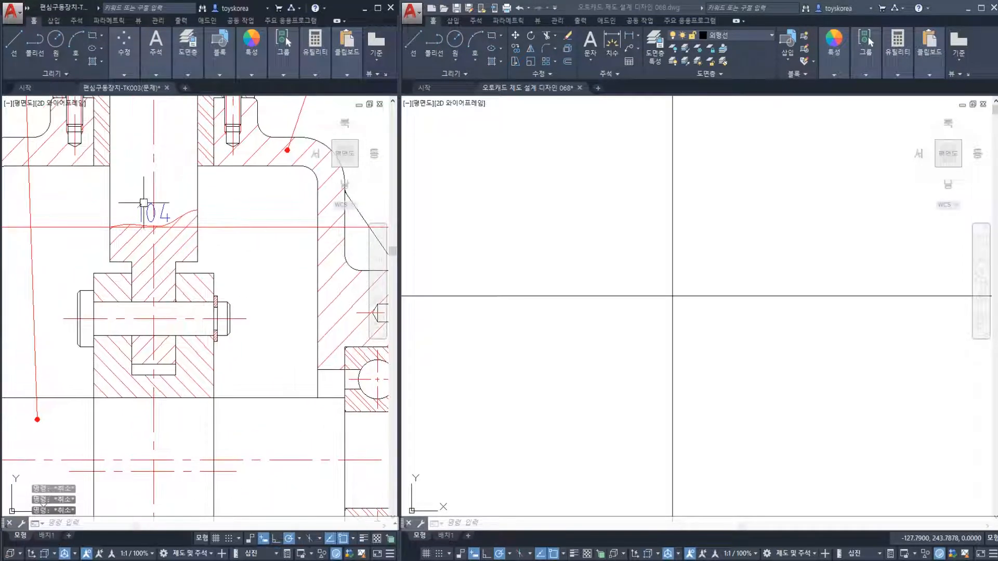
click(159, 215)
middle_drag(80, 251, 196, 267)
key(Escape)
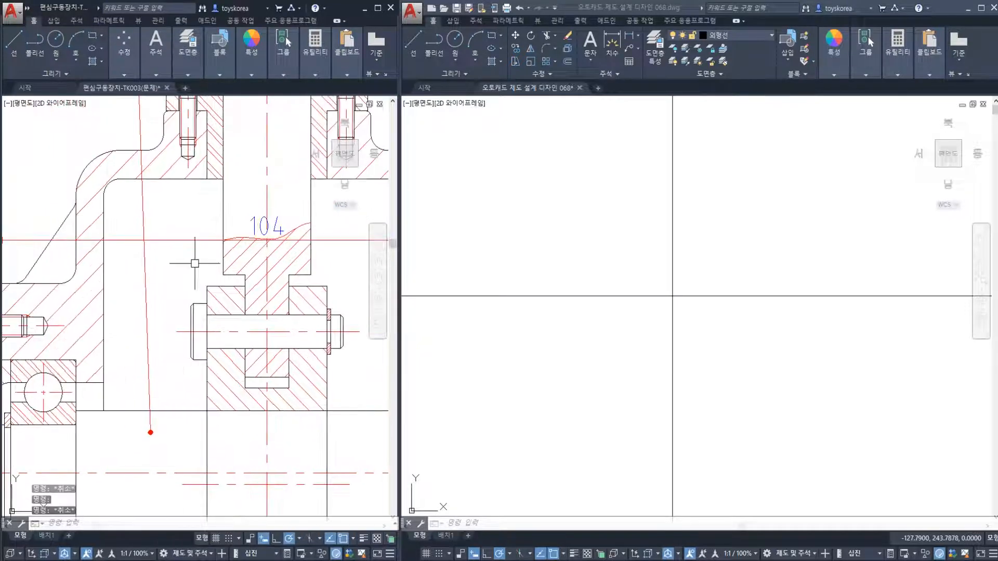
scroll(196, 268, down, 3)
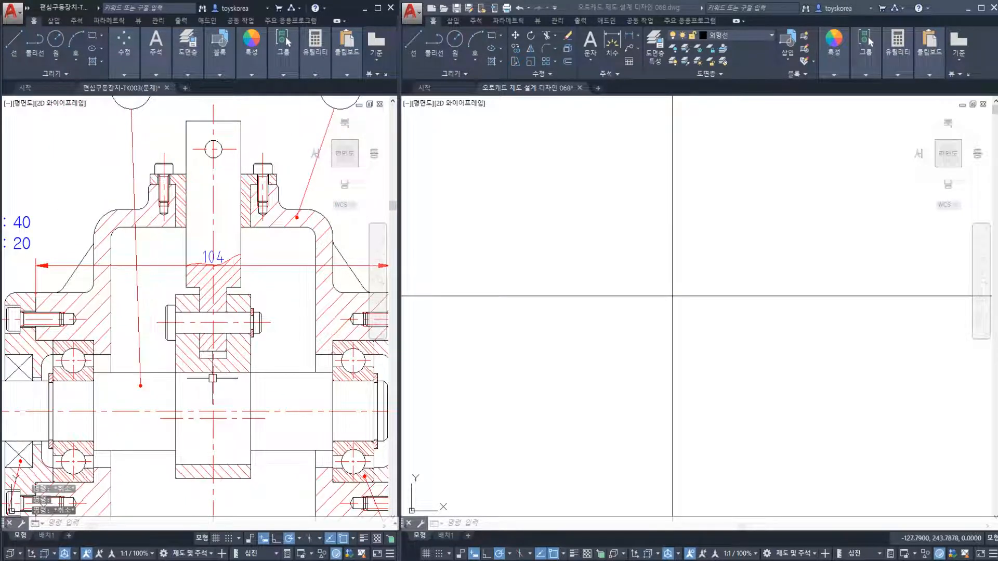
click(213, 378)
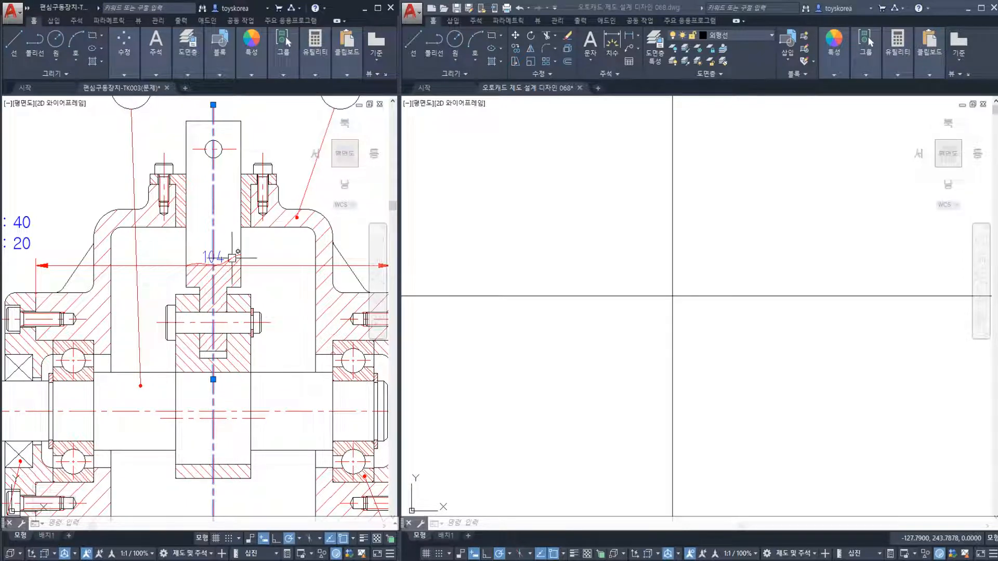
key(Escape)
mouse_move(104, 297)
middle_down()
mouse_move(207, 264)
mouse_move(211, 223)
middle_up()
text(d)
key(space)
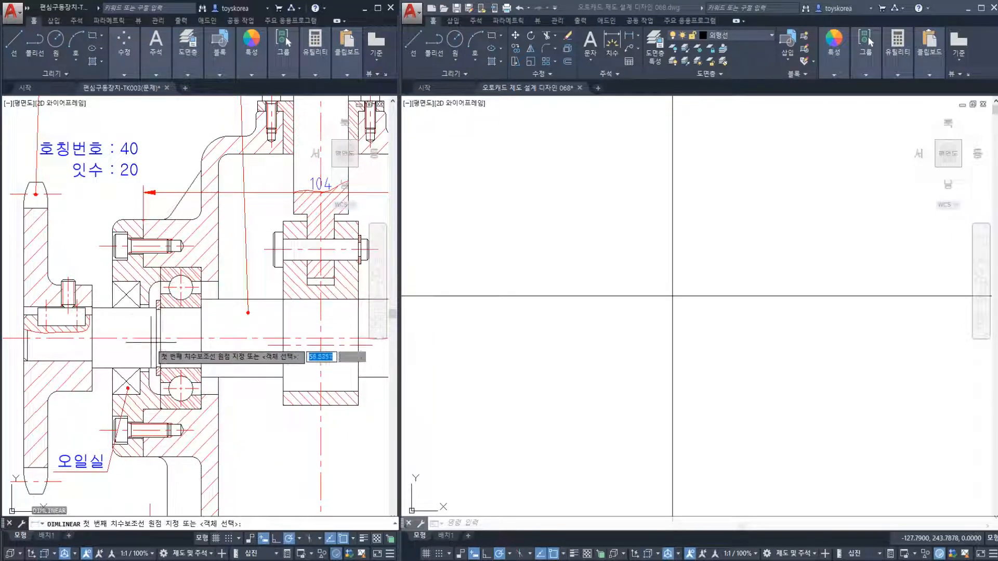
click(145, 339)
key(Escape)
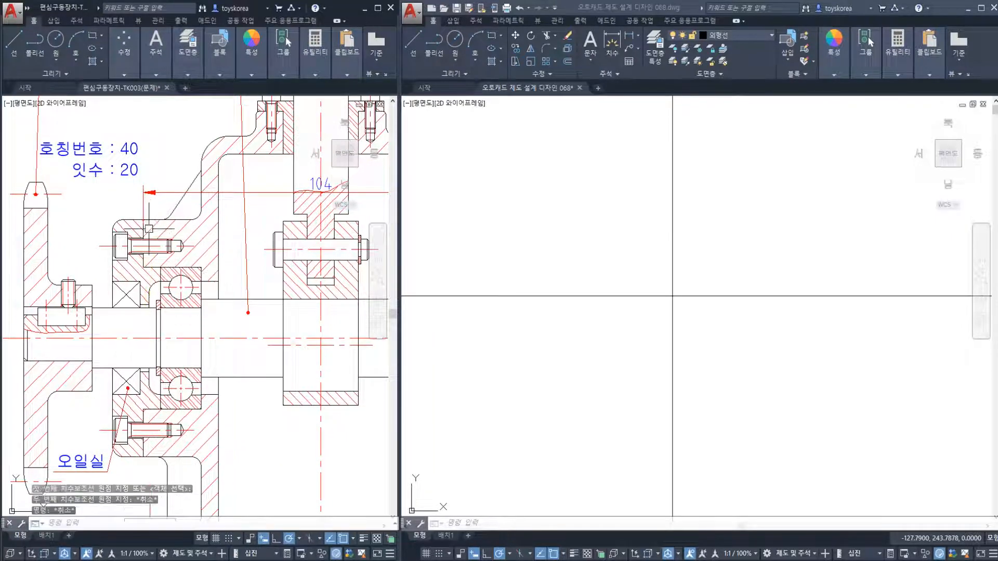
Step: Try to dimension the body's oil-seal-side flange height vertically from its upper edge, and erase the placed dimension
key(space)
click(151, 220)
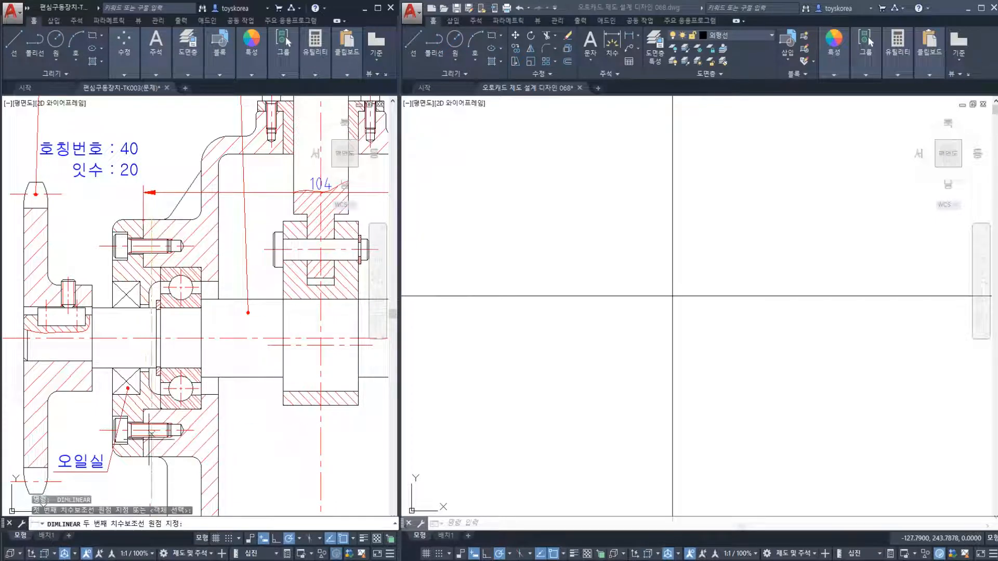
click(127, 439)
click(88, 458)
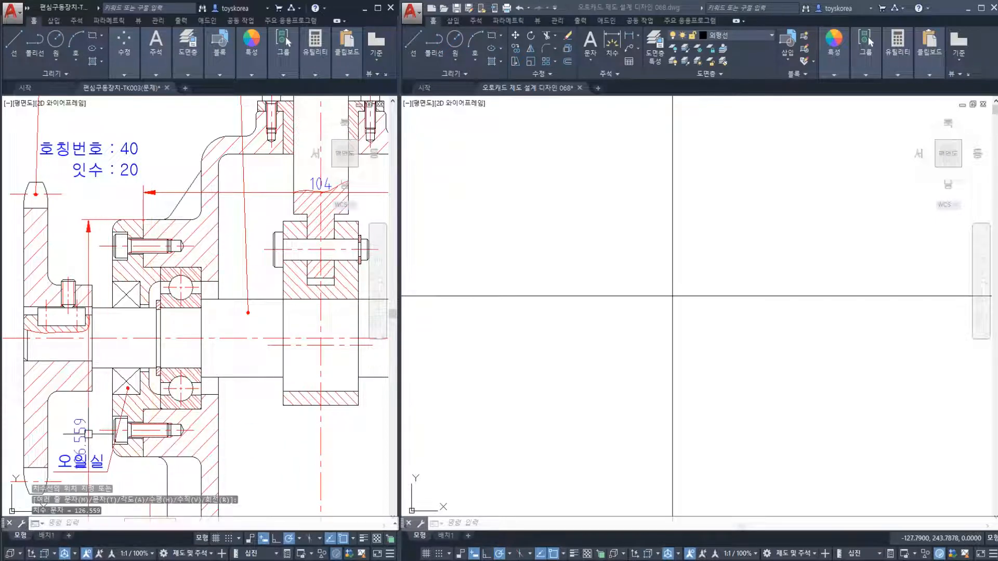
key(Escape)
key(Escape)
click(92, 442)
text(e)
key(space)
Step: Add a vertical linear dimension for the body's oil-seal-side bearing flange height, placing it beside the sprocket hub
text(d)
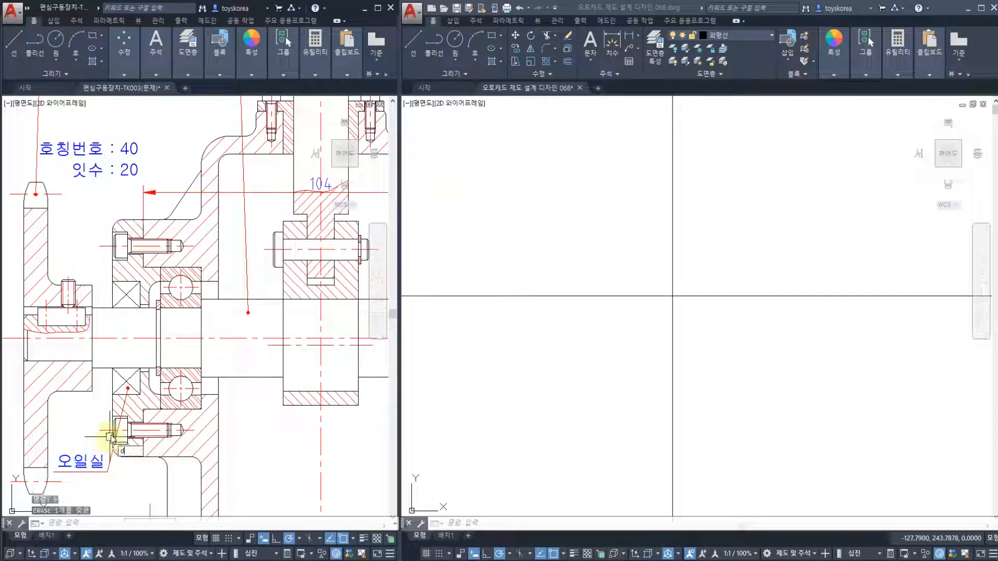
text(li)
key(space)
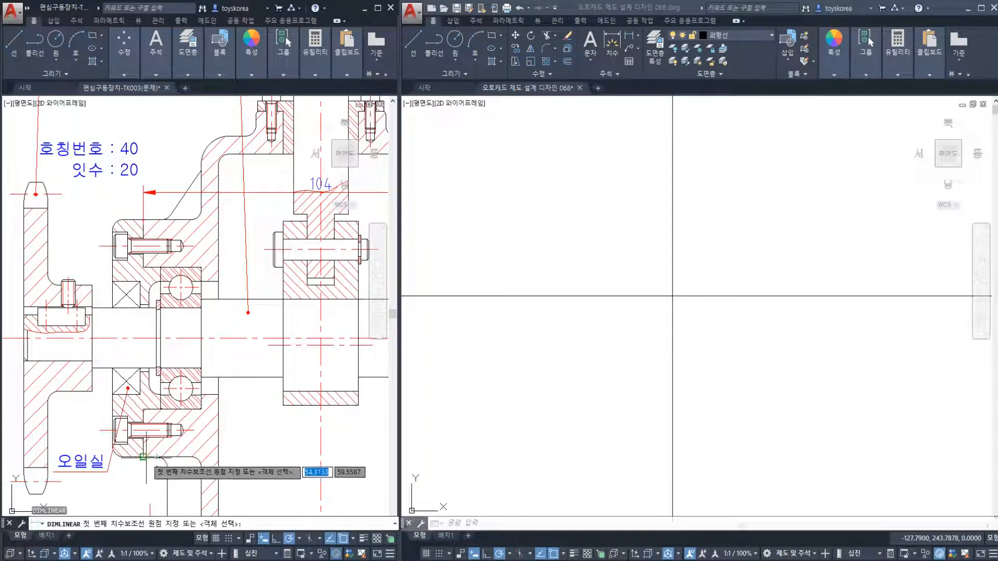
click(120, 457)
click(143, 220)
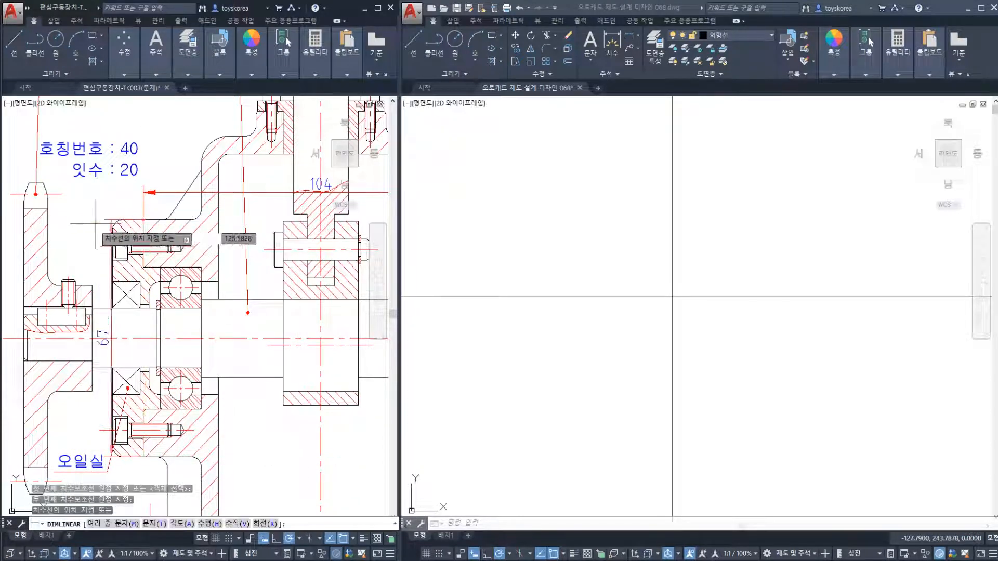
click(84, 233)
key(Escape)
key(Escape)
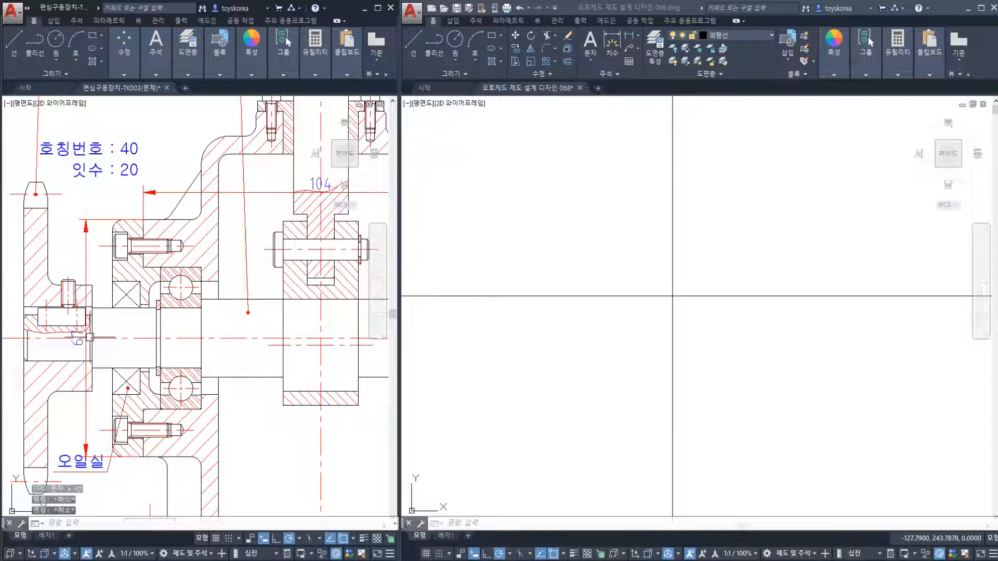
middle_drag(196, 360, 163, 384)
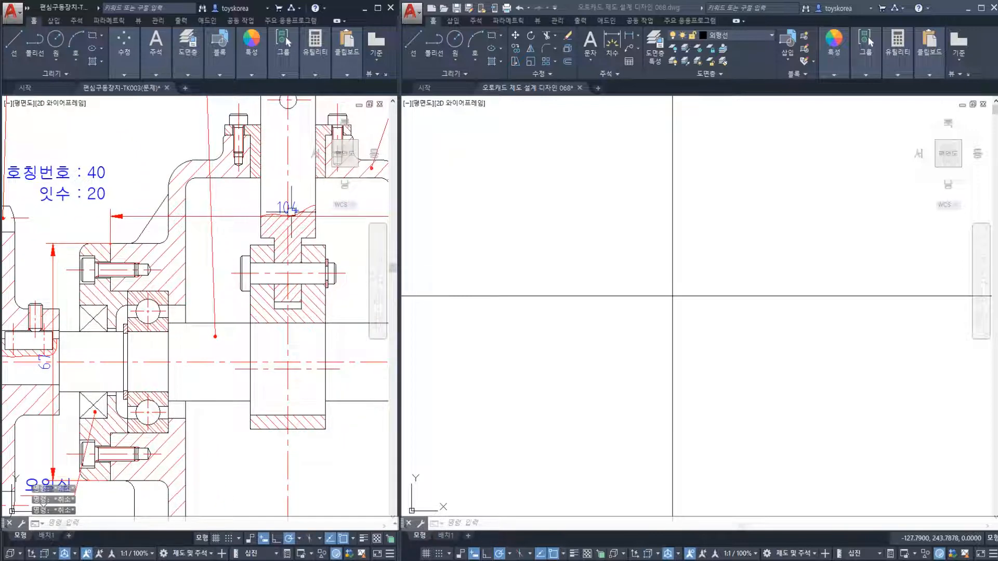
Step: In the part drawing, offset the vertical centre line by 104/2 toward the oil-seal side to form the body's outer flange face
click(508, 263)
key(Escape)
key(Escape)
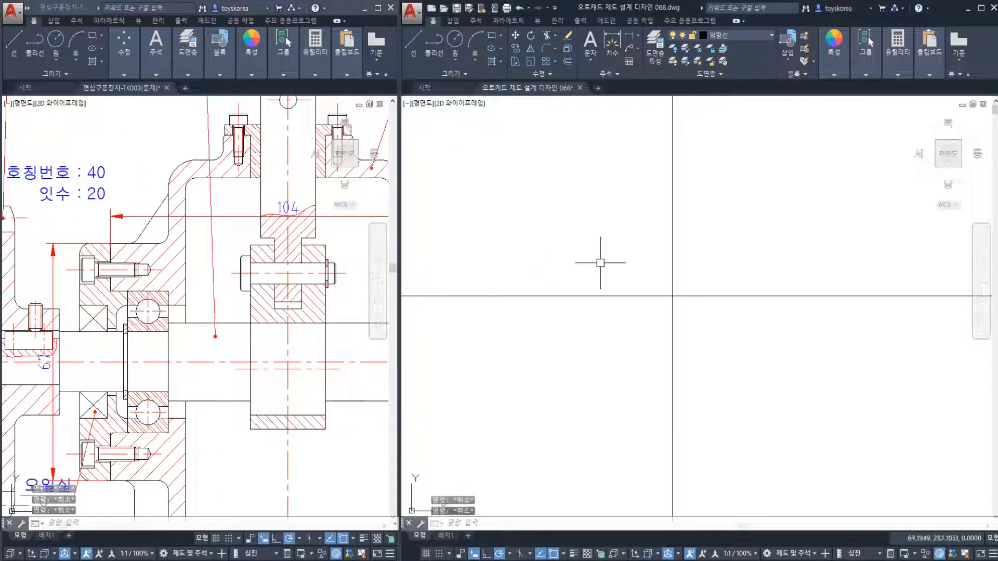
middle_drag(608, 266, 566, 276)
text(o)
key(Return)
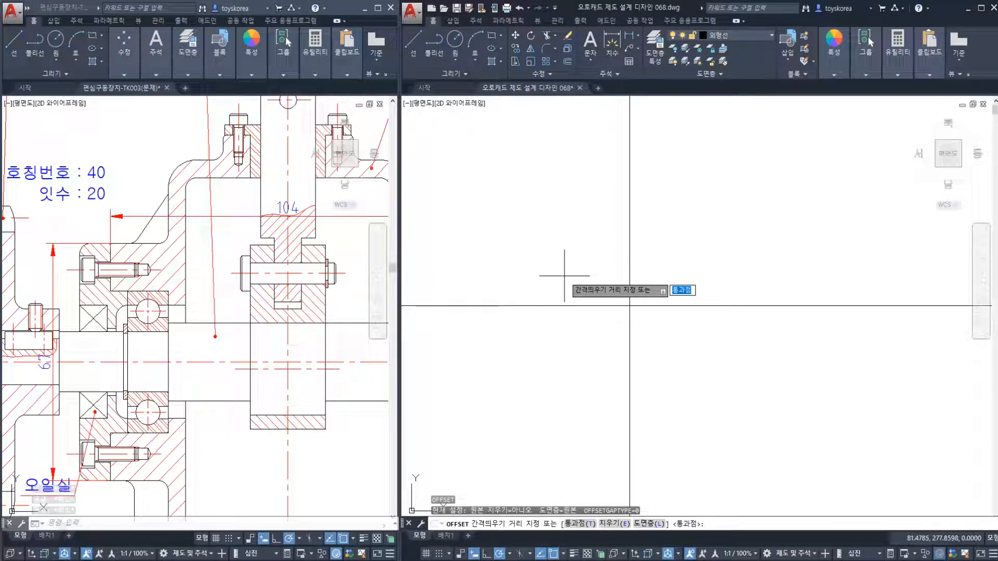
text(104/2)
key(Return)
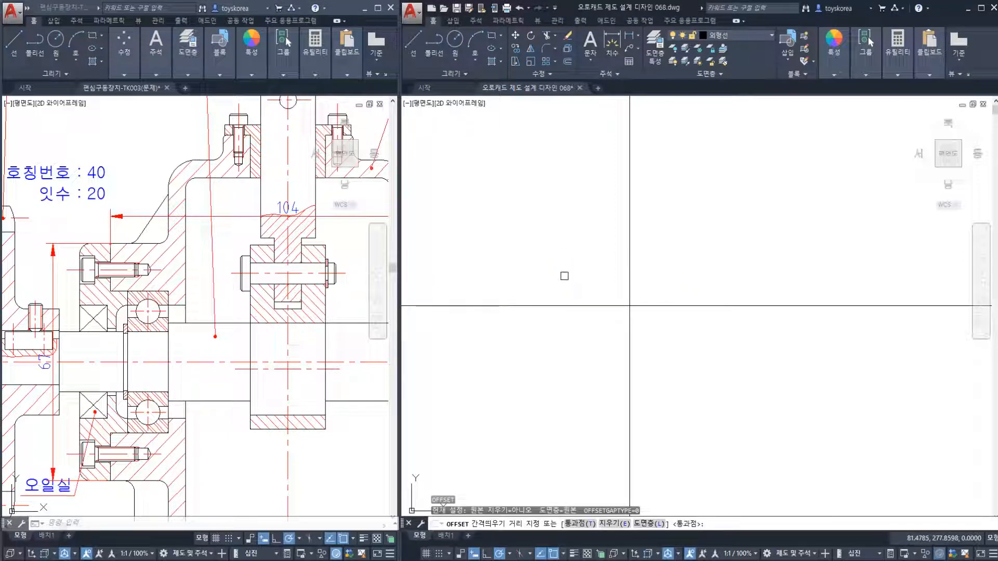
click(628, 278)
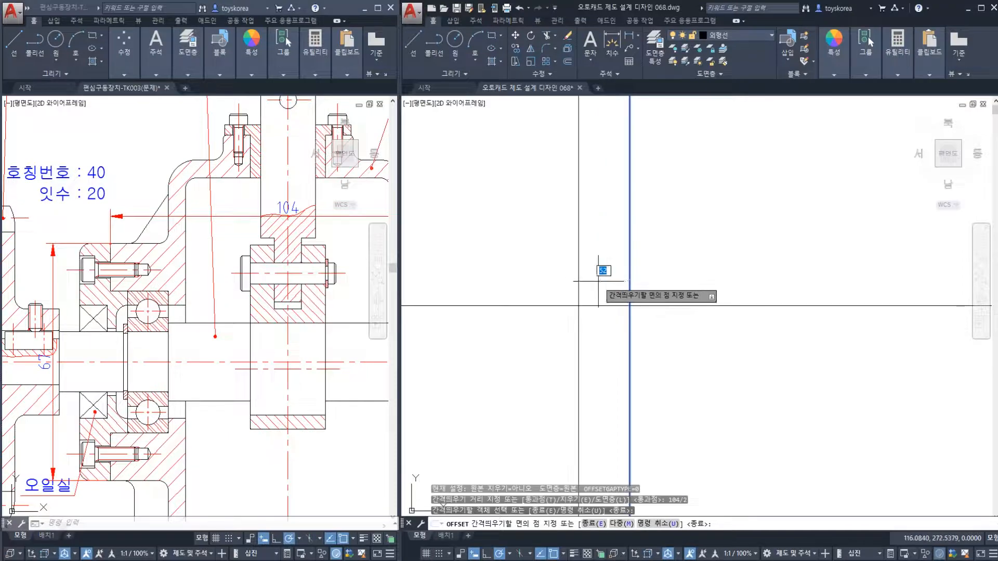
click(597, 280)
key(Escape)
Step: Add a horizontal linear dimension between the offset flange face line and the vertical centre line in the part drawing
scroll(597, 301, up, 2)
text(dli)
key(Return)
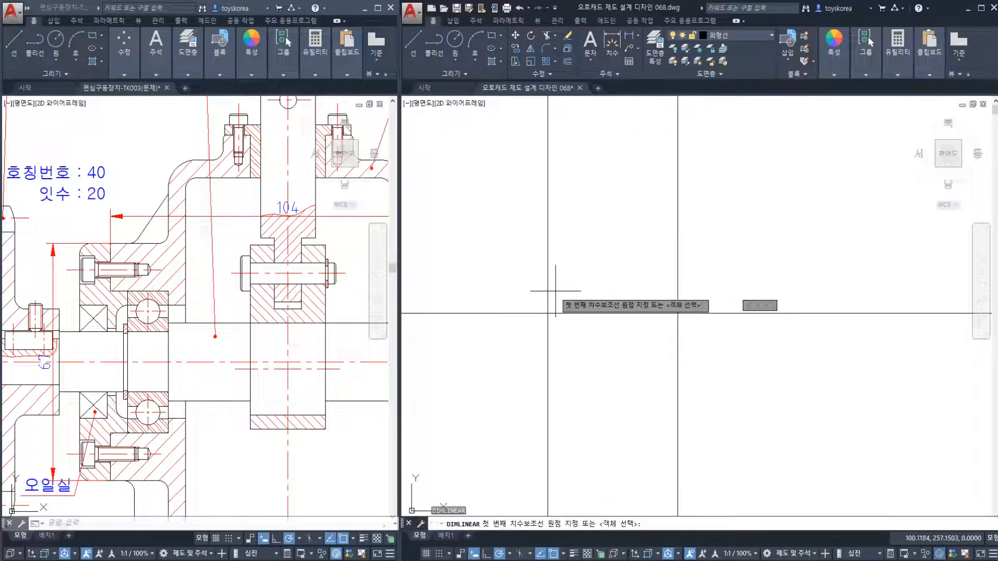
click(548, 307)
click(676, 304)
click(667, 266)
key(Escape)
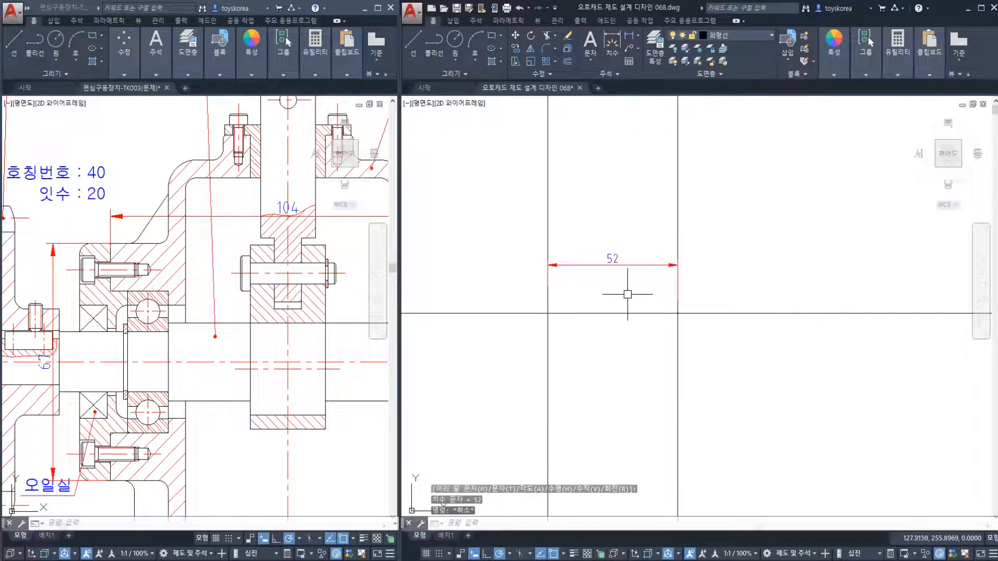
Step: Compare the offset dimension in the part drawing with the assembly front view's vertical centre line, and clear the selection
scroll(626, 293, up, 2)
scroll(601, 284, down, 3)
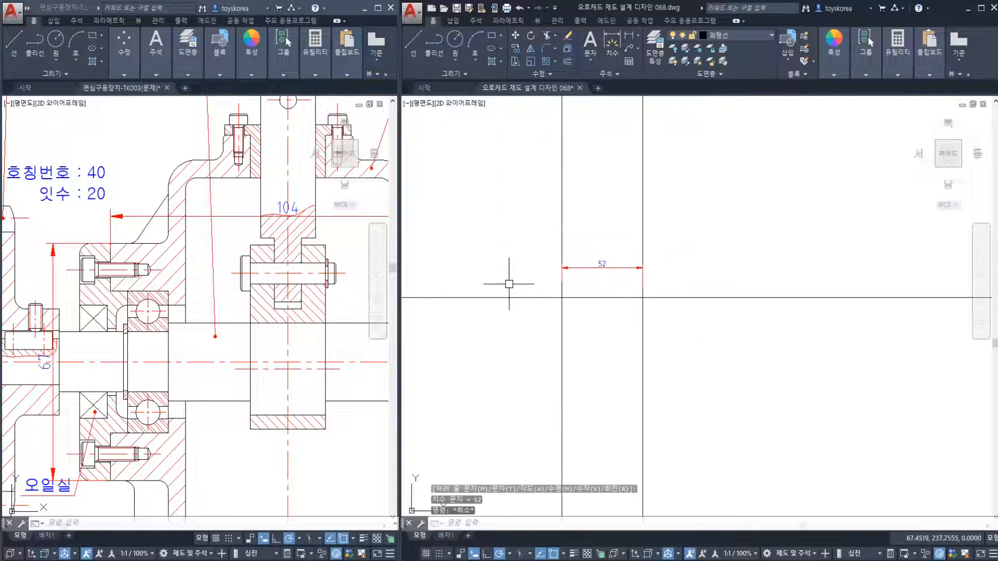
click(643, 371)
key(Escape)
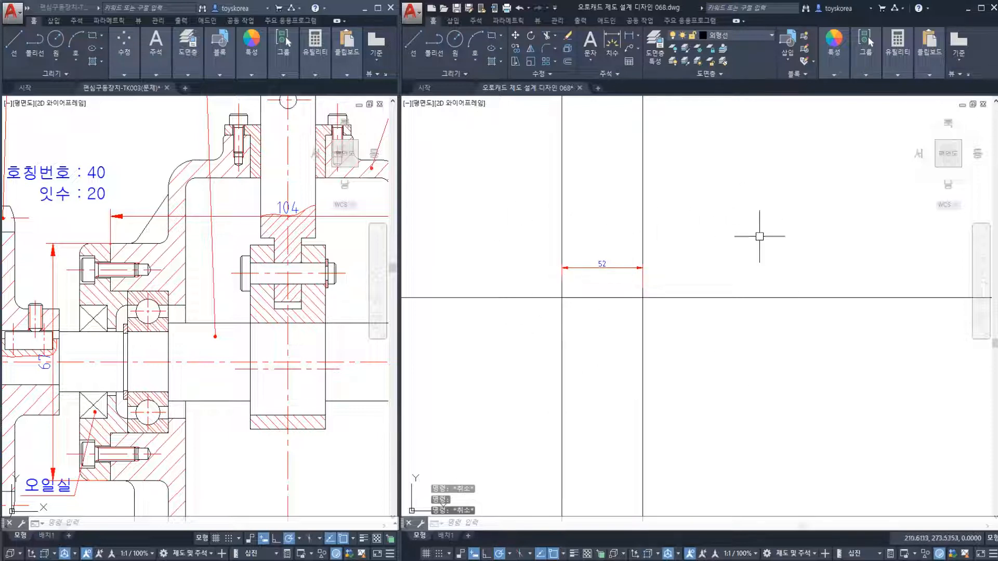
scroll(596, 269, up, 4)
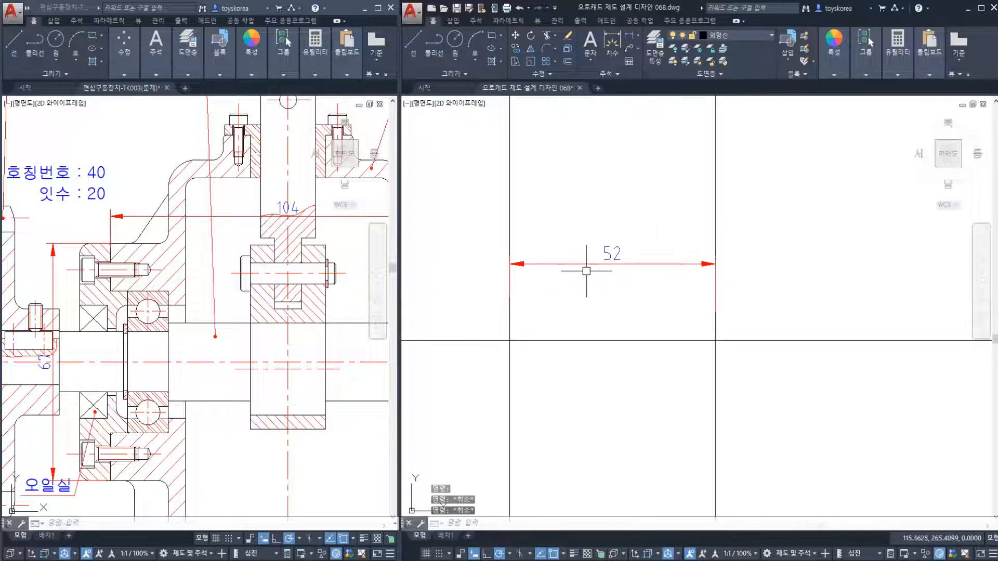
click(335, 222)
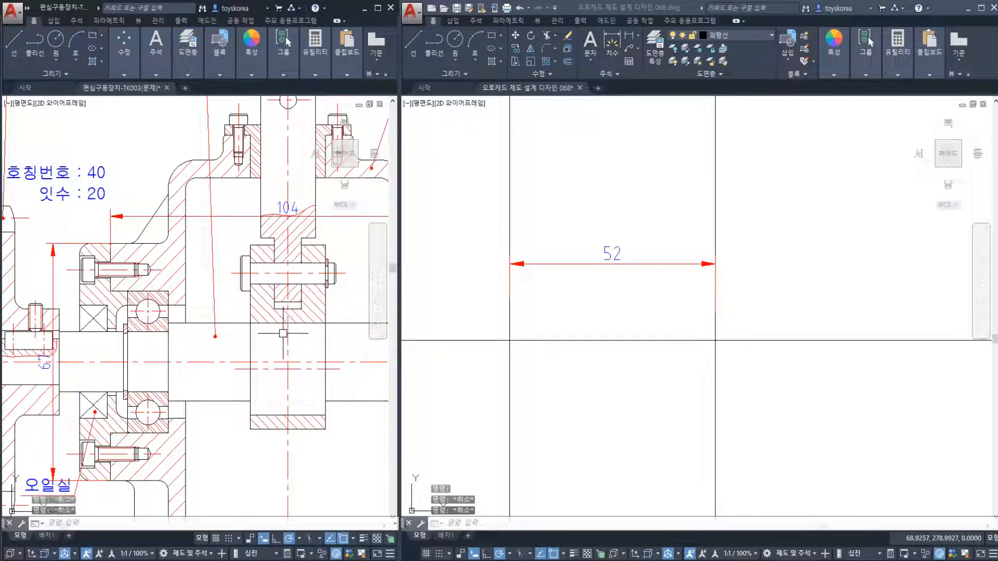
click(288, 322)
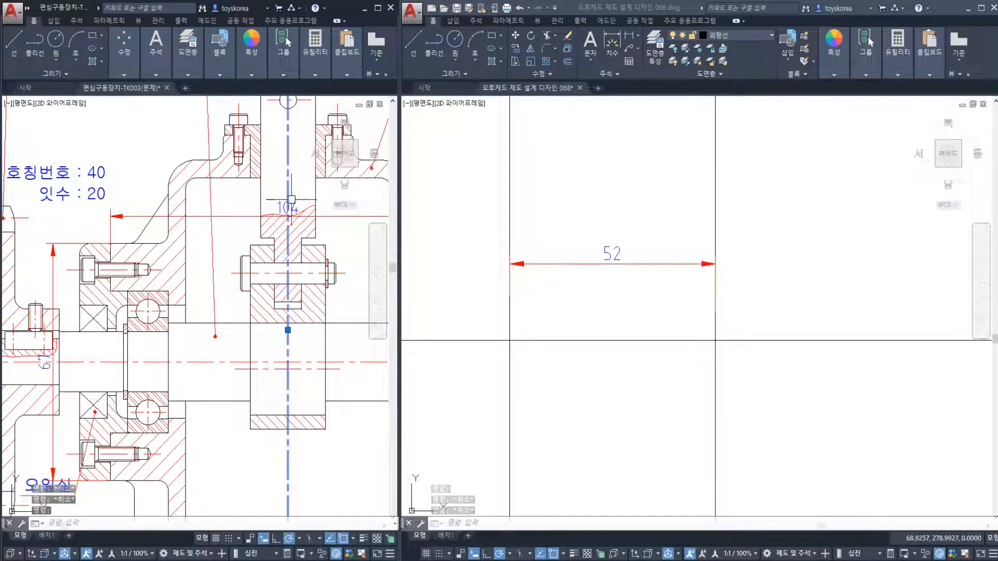
key(Escape)
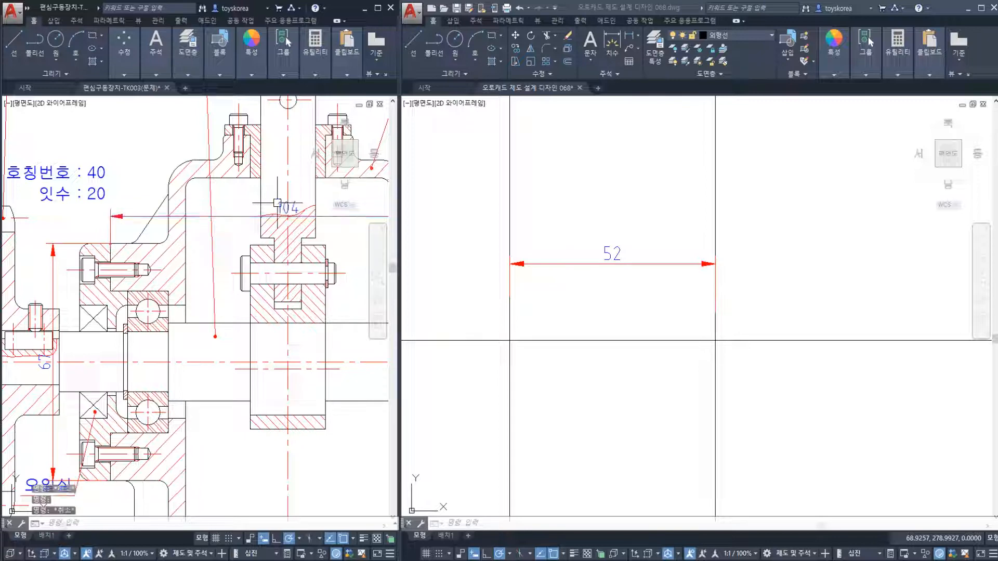
Step: Erase the flange-to-flange width dimension from the assembly front view
click(277, 204)
text(E)
key(Return)
middle_drag(198, 277, 262, 246)
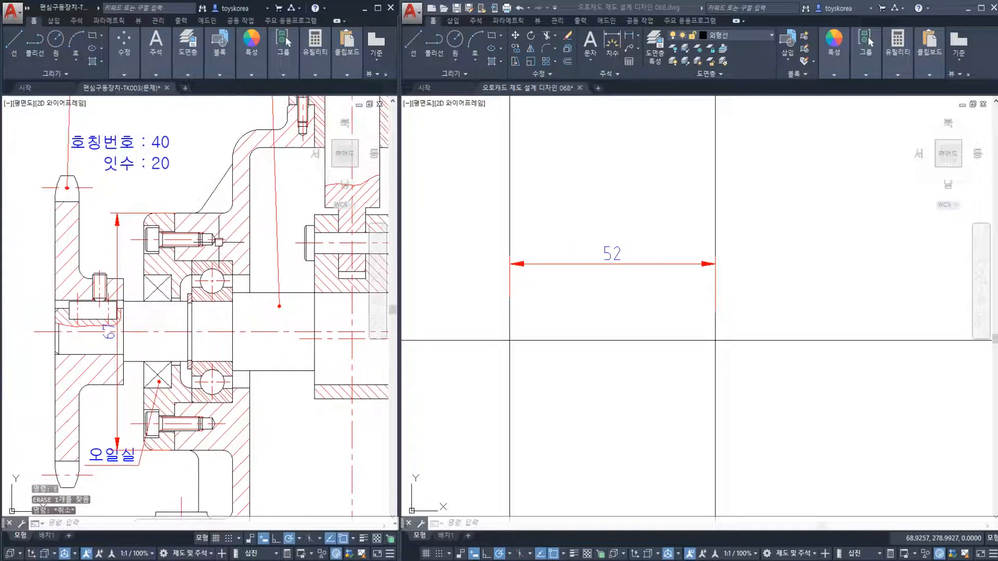
Step: Offset the part drawing's horizontal centre line upward by 67/2 to form the upper edge of the bearing flange
click(572, 341)
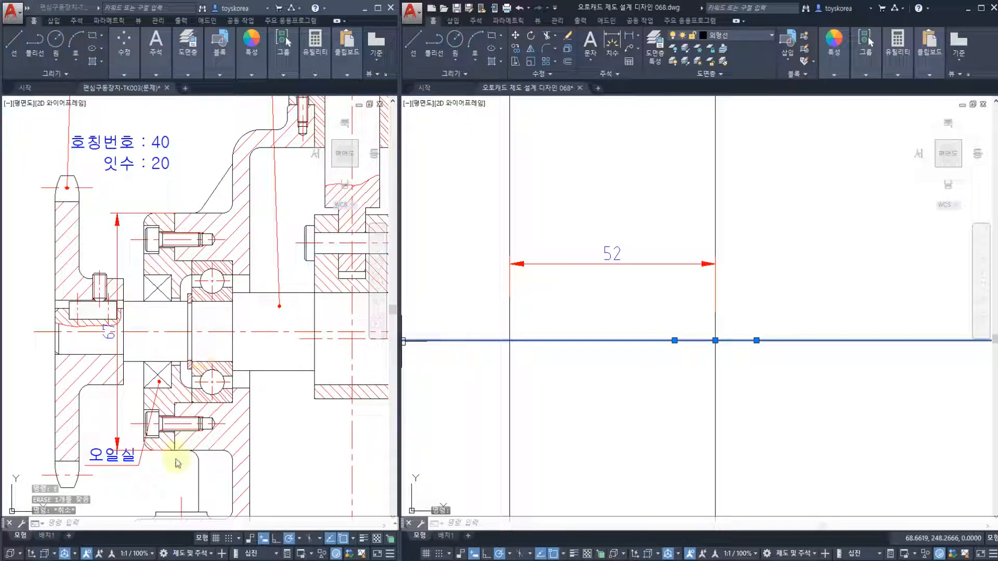
key(Escape)
key(Escape)
middle_drag(589, 364, 571, 353)
text(o)
key(Return)
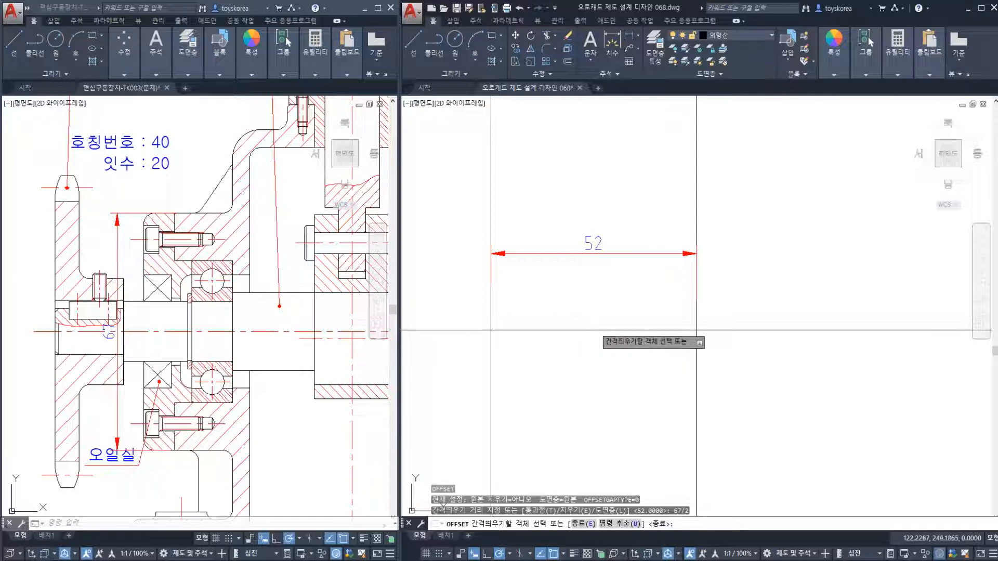
click(594, 330)
click(593, 289)
key(Escape)
Step: Erase the horizontal check dimension between the flange face line and the vertical centre line
click(593, 266)
click(573, 225)
key(Delete)
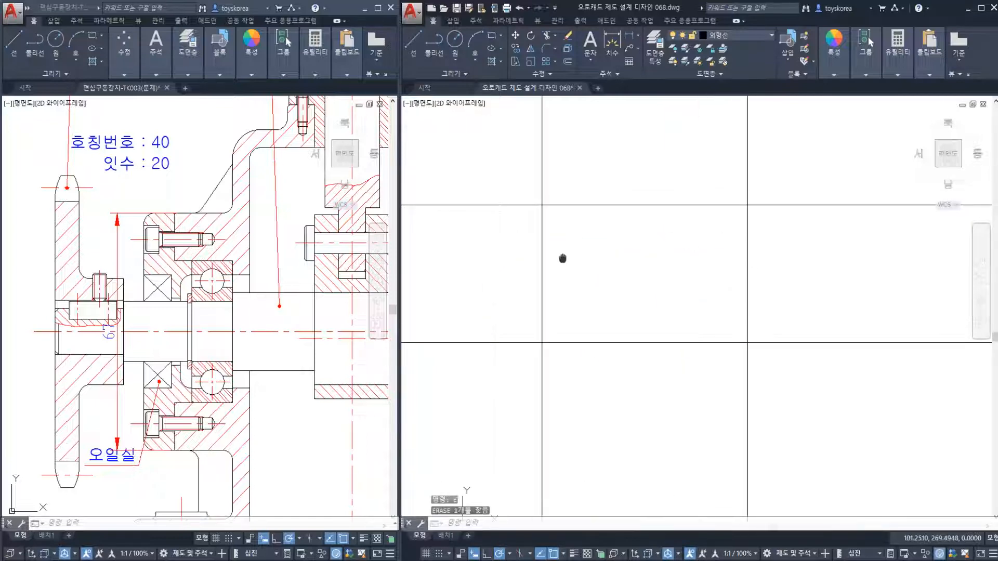
middle_drag(523, 220, 575, 233)
key(Escape)
key(Escape)
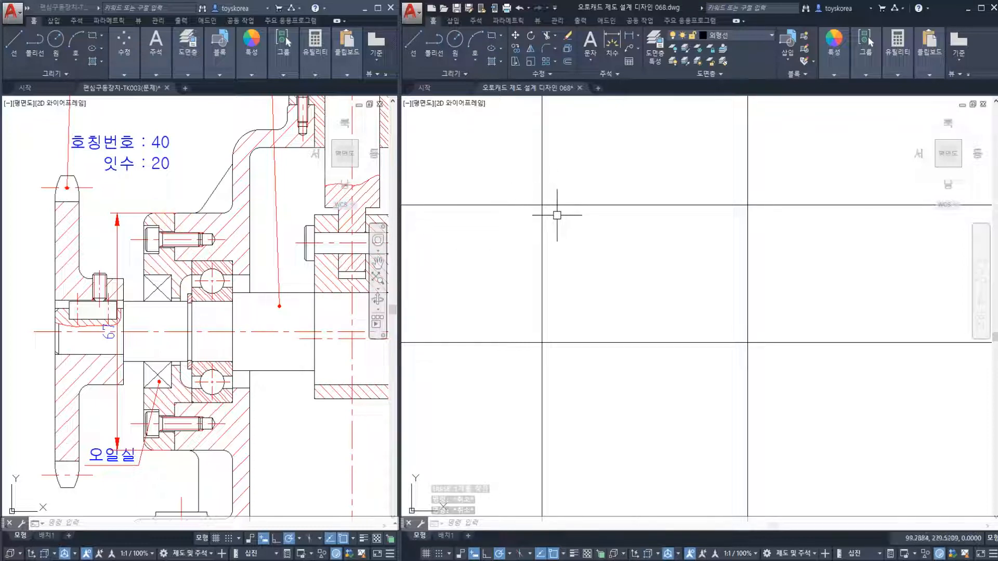
Step: Trim the flange face and upper edge lines where they extend past each other, leaving the flange's outer corner
text(tr)
key(Return)
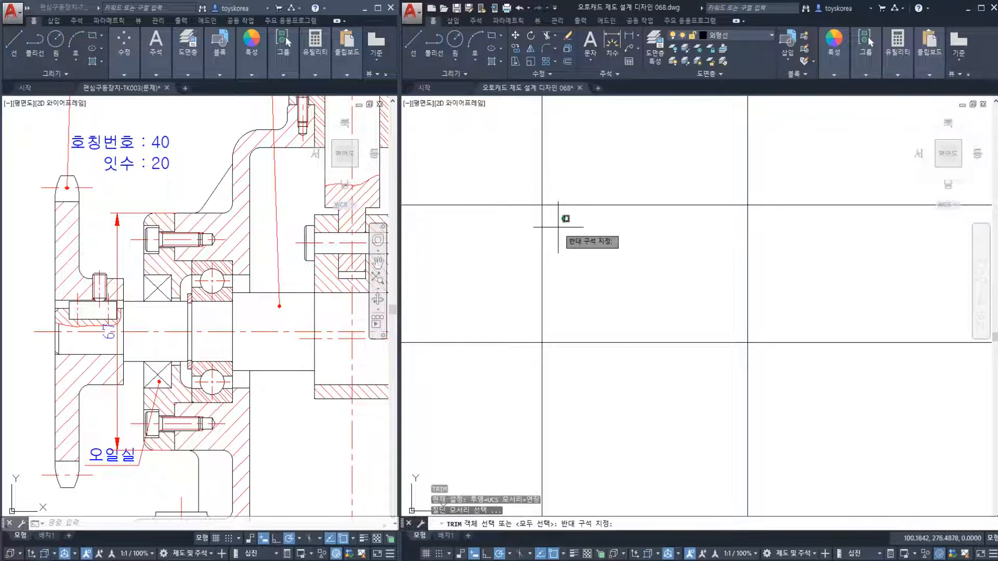
click(530, 204)
click(542, 194)
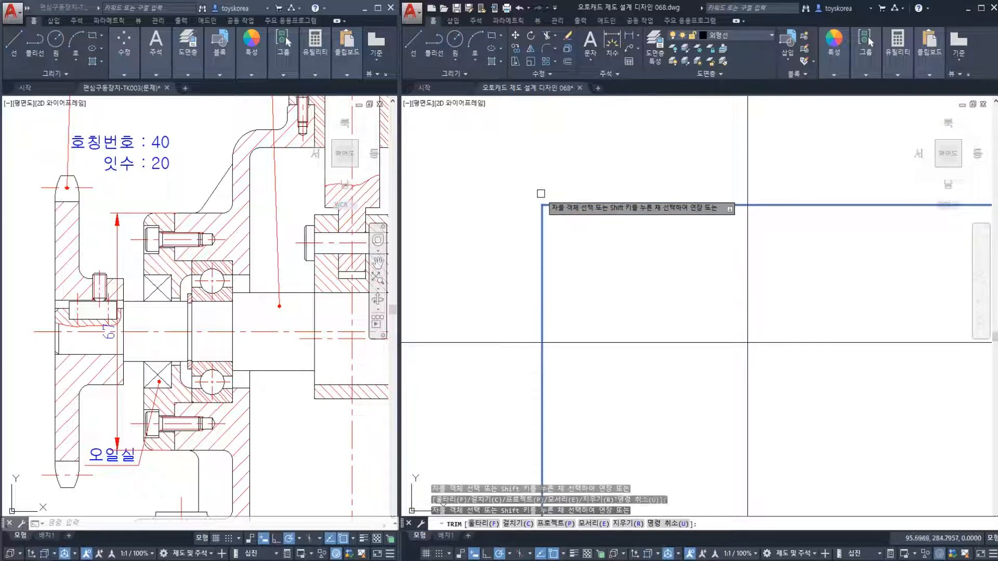
key(Escape)
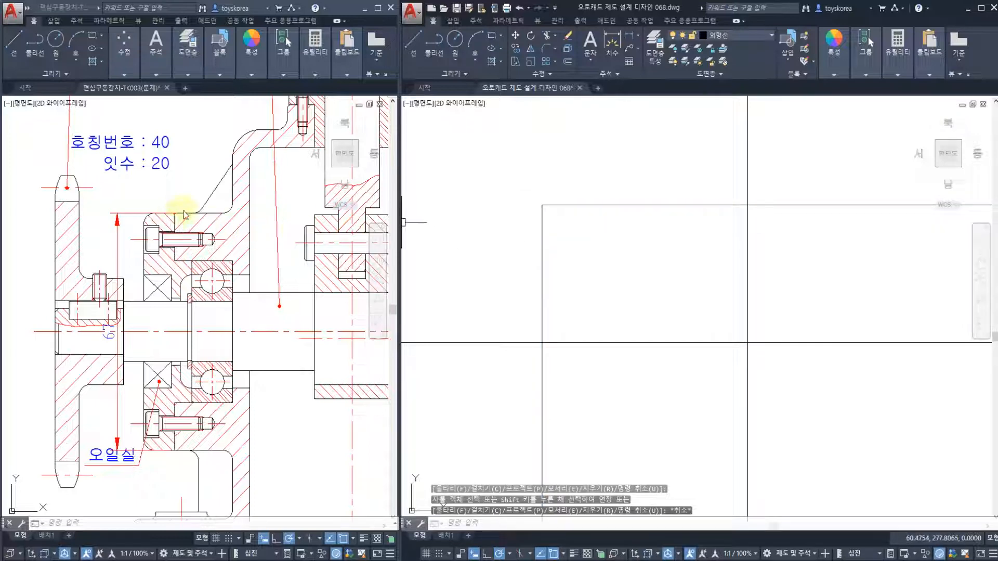
key(Escape)
click(128, 227)
key(Escape)
key(Escape)
click(509, 273)
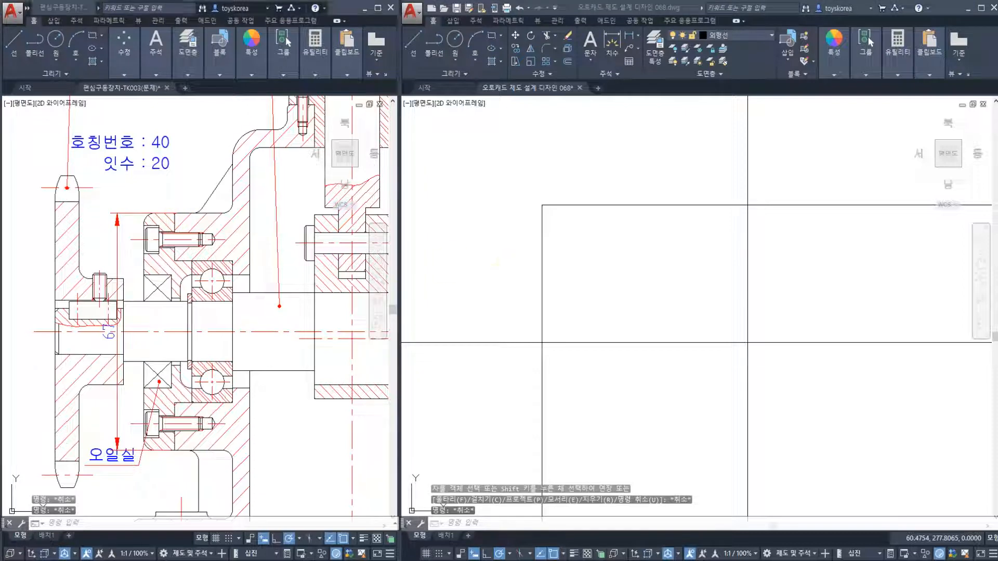
middle_drag(498, 303, 473, 299)
scroll(637, 272, down, 2)
scroll(649, 264, up, 1)
key(Escape)
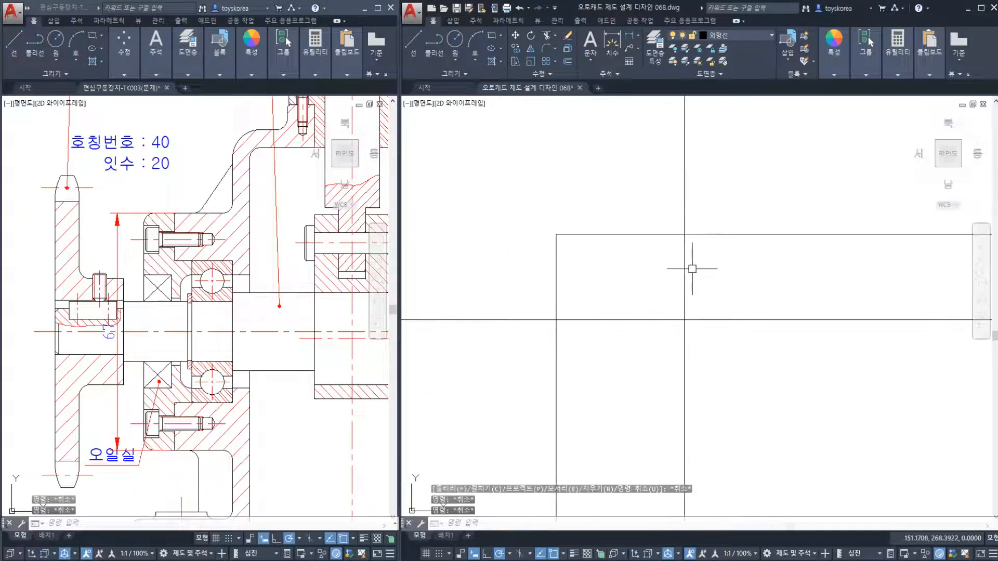
click(690, 269)
click(663, 263)
key(Escape)
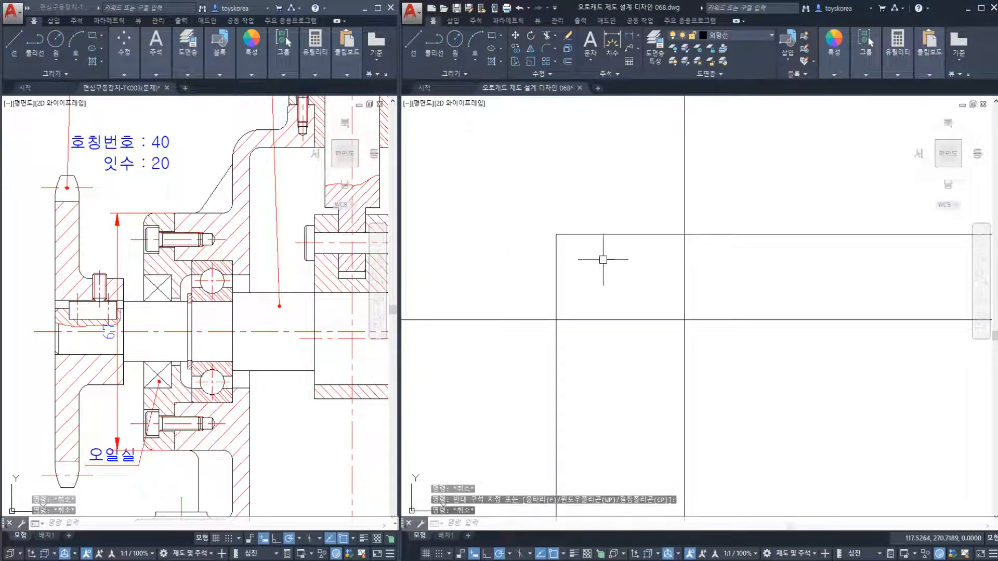
Step: Examine the body's bearing flanges, bolted covers and cover bolts at both ends of the shaft in the assembly front view
click(281, 272)
middle_drag(259, 256, 274, 211)
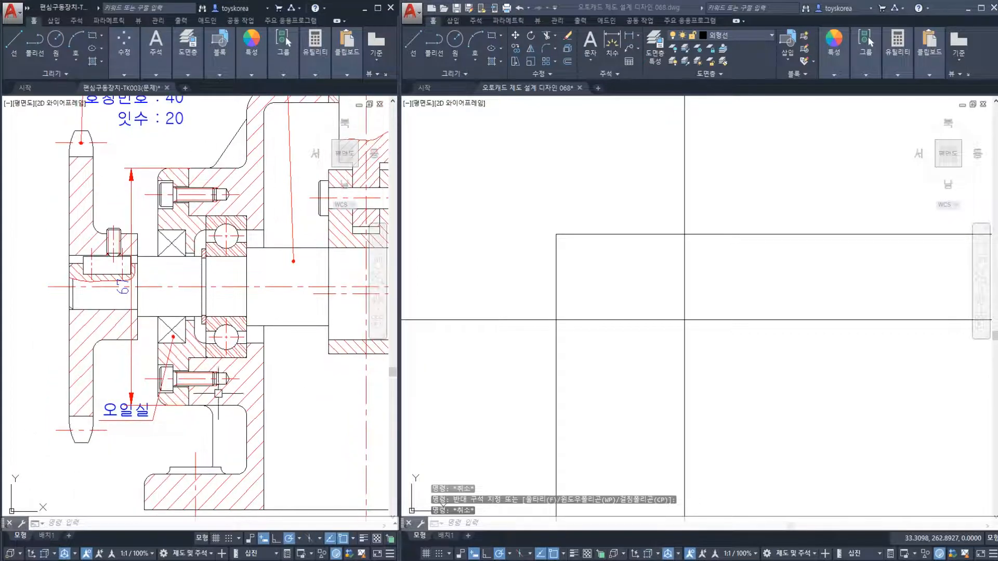
middle_drag(219, 393, 182, 464)
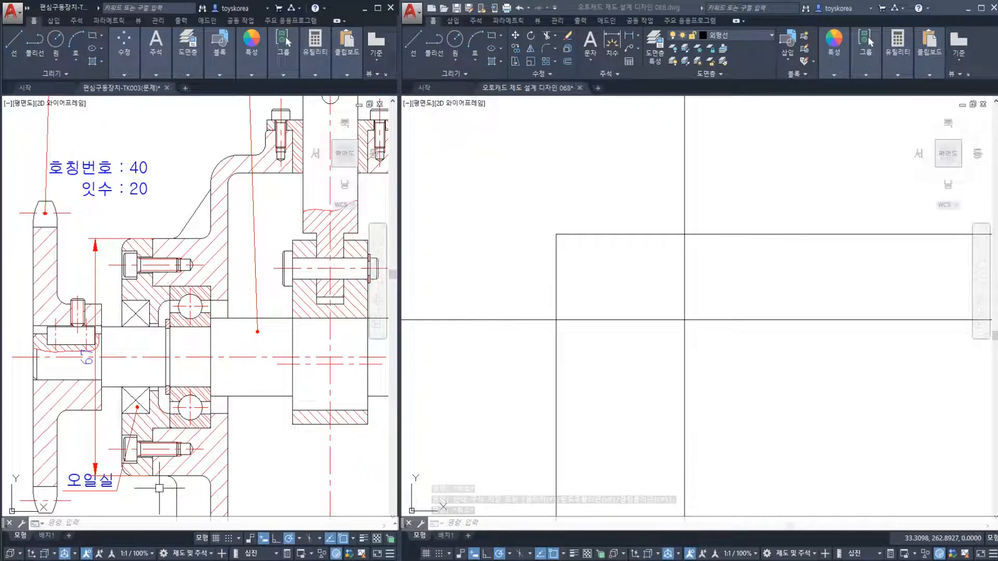
key(Escape)
middle_drag(101, 303, 124, 278)
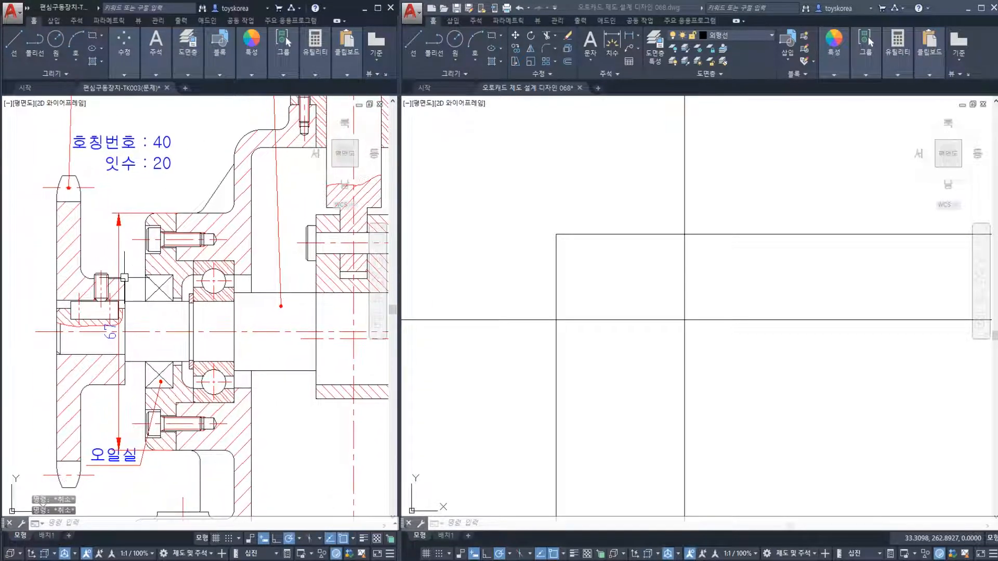
scroll(153, 283, up, 2)
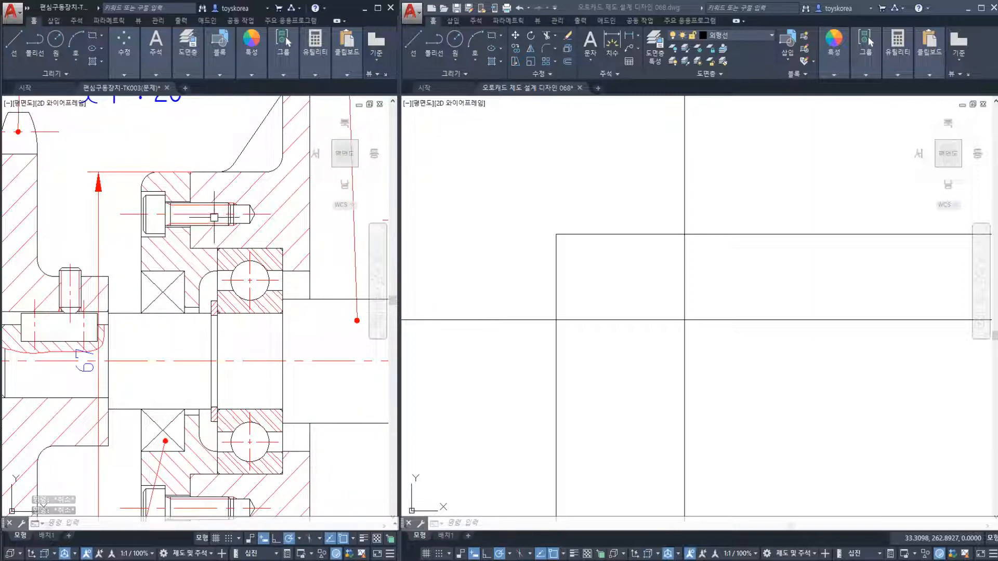
key(Escape)
scroll(216, 208, up, 2)
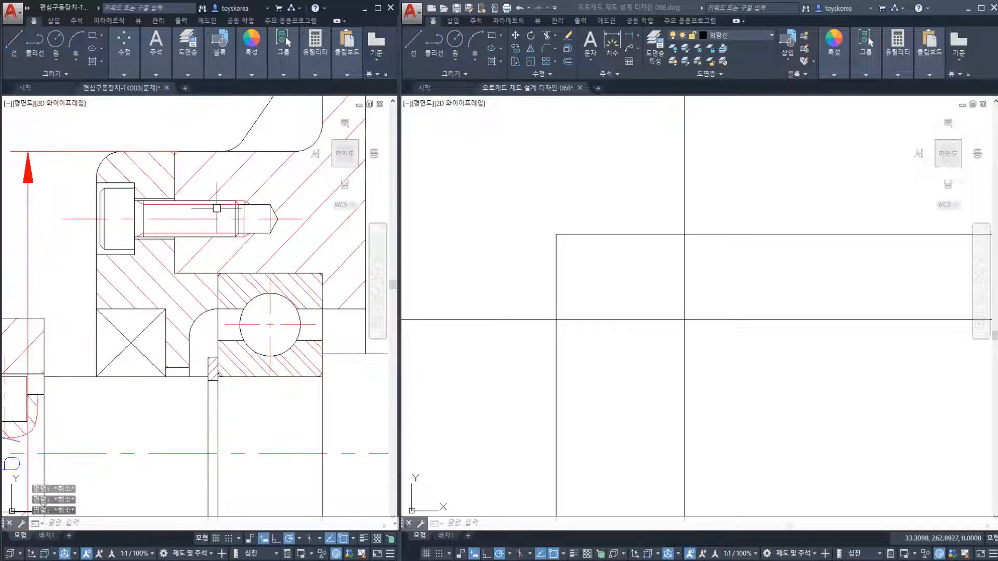
click(130, 176)
key(Escape)
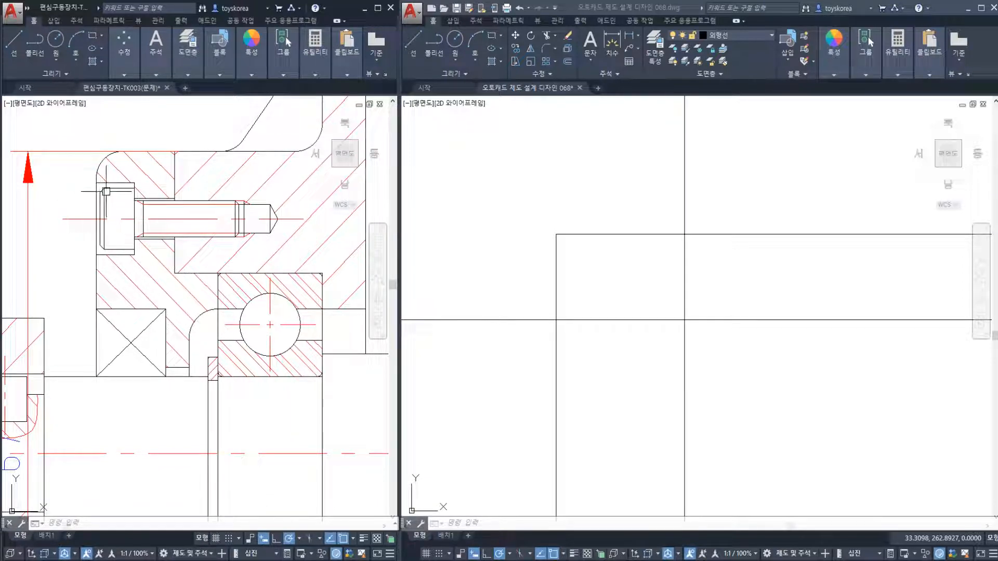
scroll(106, 191, down, 2)
middle_drag(106, 191, 152, 192)
middle_drag(253, 238, 56, 247)
middle_drag(232, 257, 57, 262)
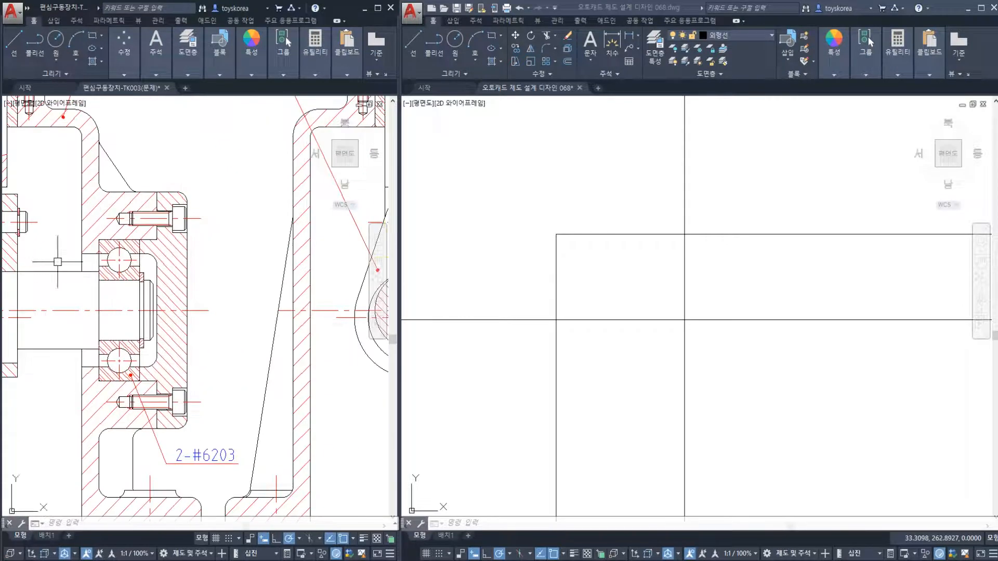
Step: Examine the cover's hexagon socket bolts and their bolt circle in the assembly side view
middle_drag(378, 260, 182, 262)
scroll(223, 228, up, 3)
click(212, 218)
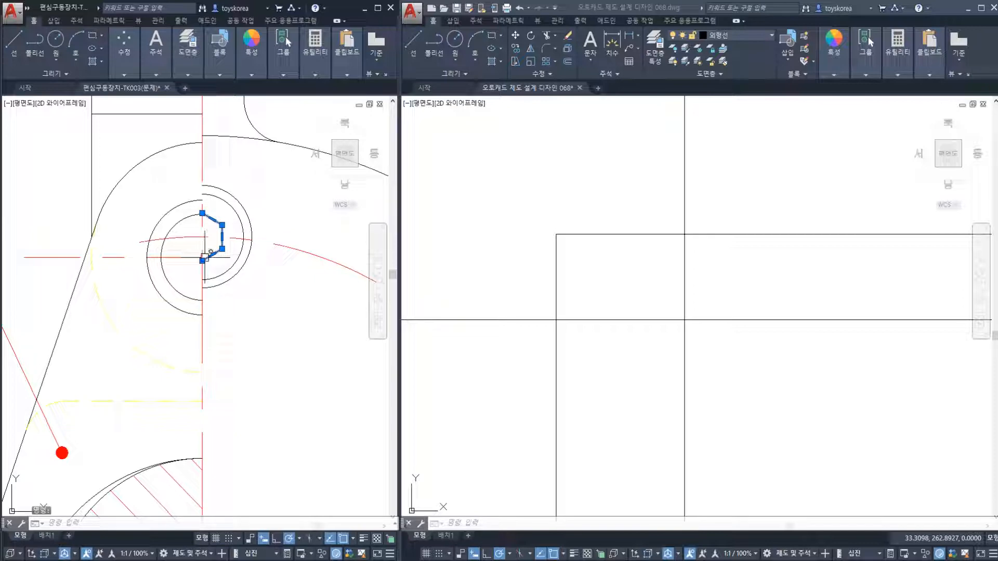
key(Escape)
scroll(208, 247, down, 3)
scroll(216, 236, up, 3)
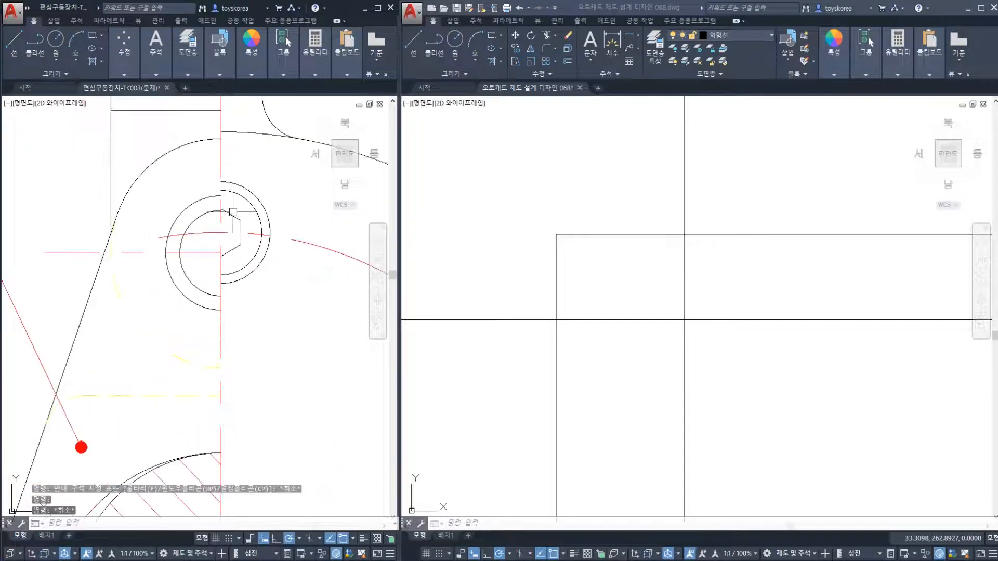
scroll(237, 231, down, 3)
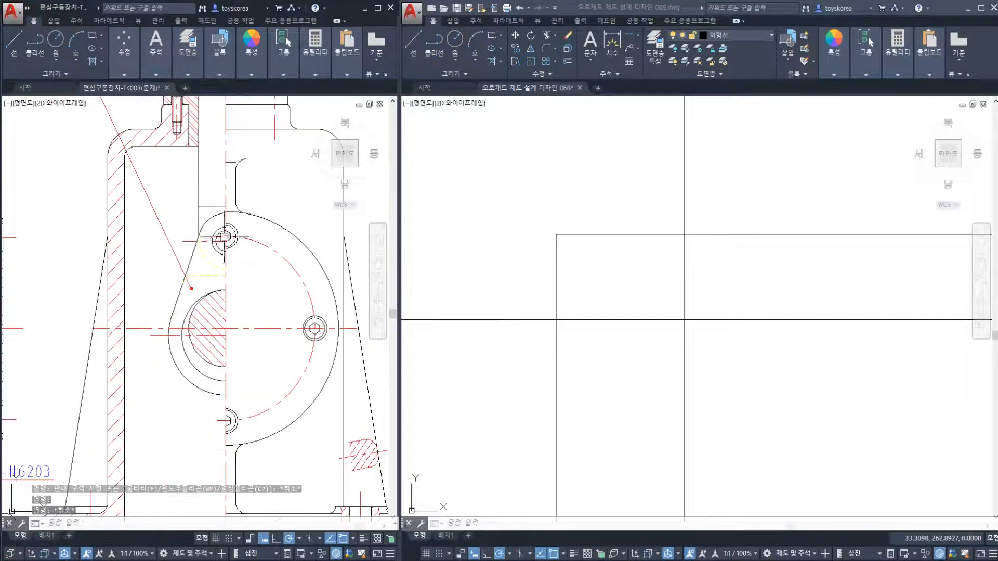
scroll(319, 249, up, 3)
scroll(124, 255, down, 3)
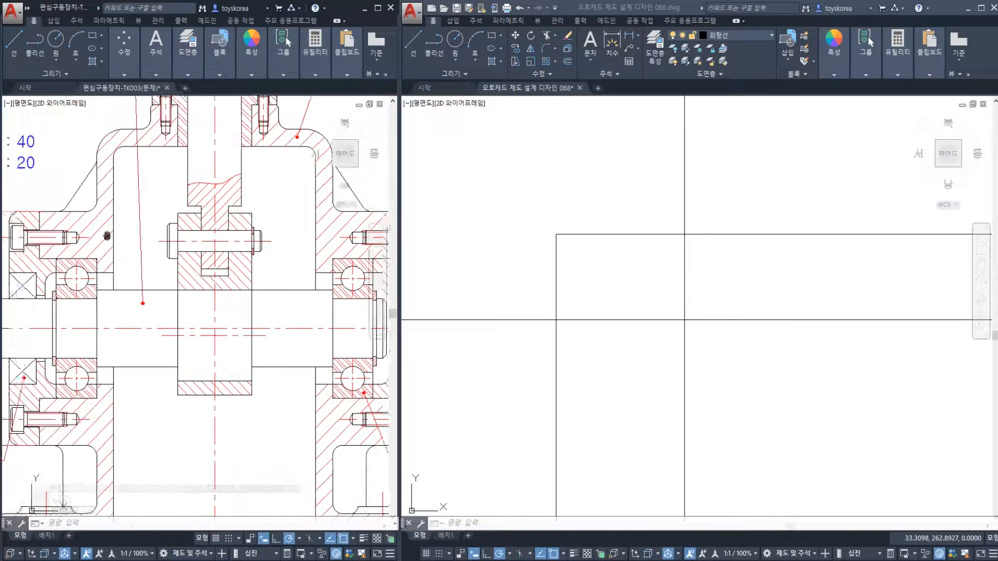
Step: Dimension the vertical distance between the upper and lower cover bolt centre lines in the assembly front view
scroll(124, 256, up, 3)
scroll(147, 244, up, 4)
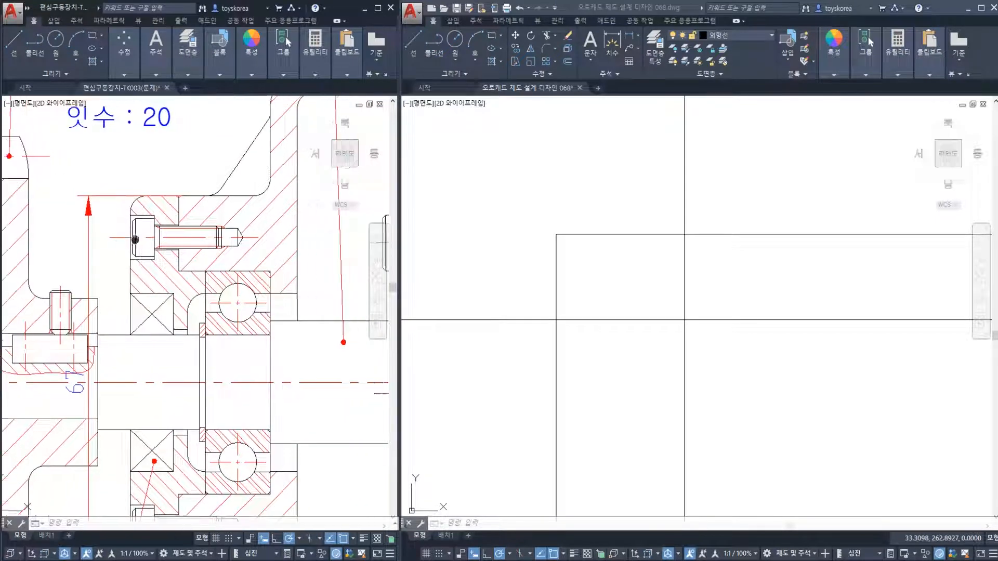
mouse_move(206, 245)
middle_down()
mouse_move(144, 241)
mouse_move(131, 253)
mouse_move(189, 167)
middle_up()
scroll(156, 237, down, 4)
click(165, 235)
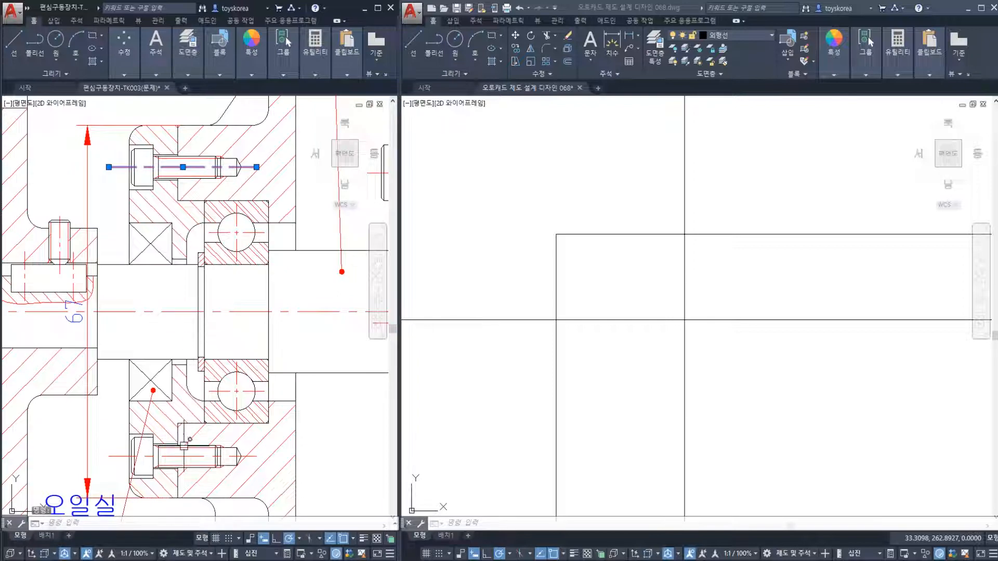
click(181, 457)
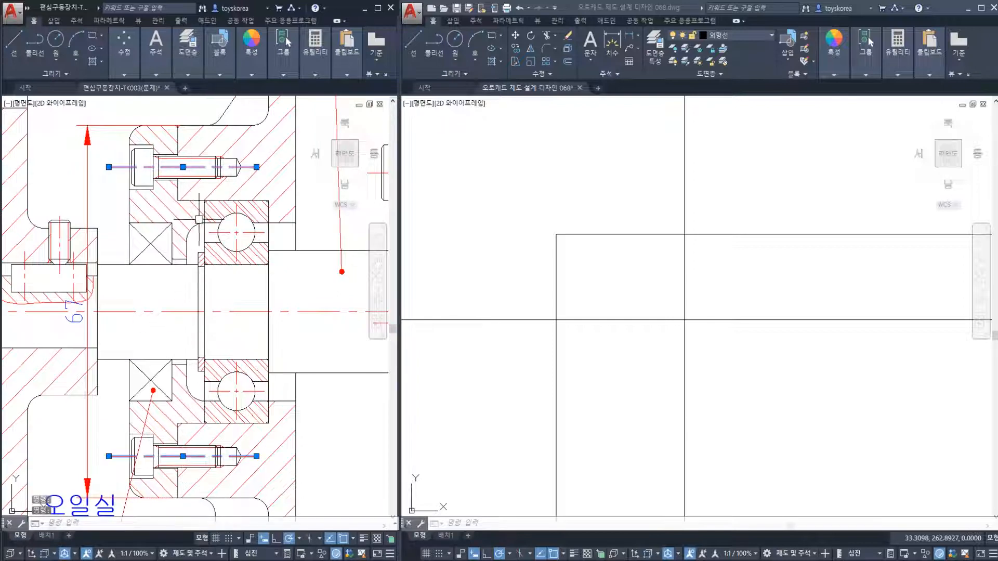
middle_drag(191, 377, 199, 374)
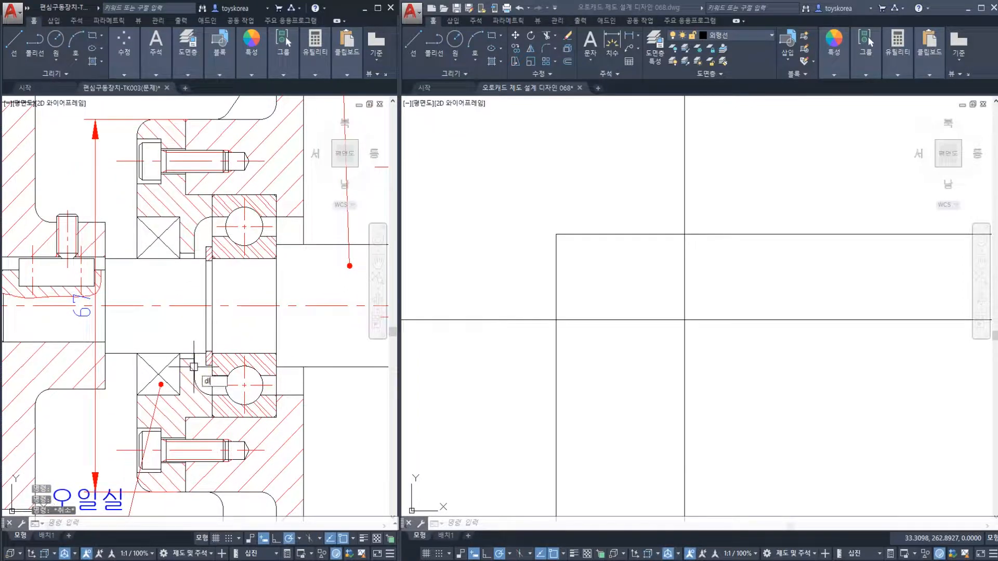
text(dli)
key(Return)
click(190, 451)
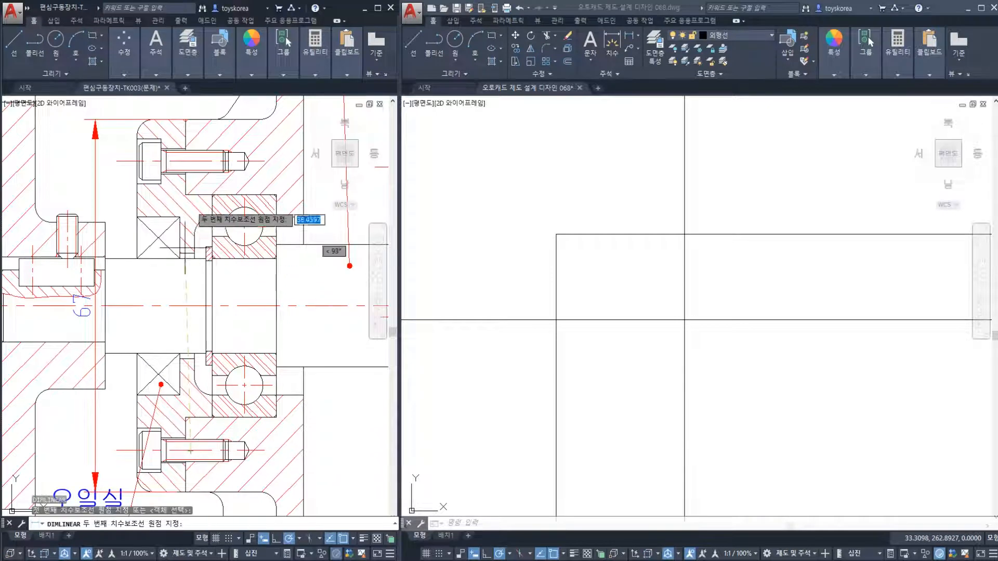
click(196, 156)
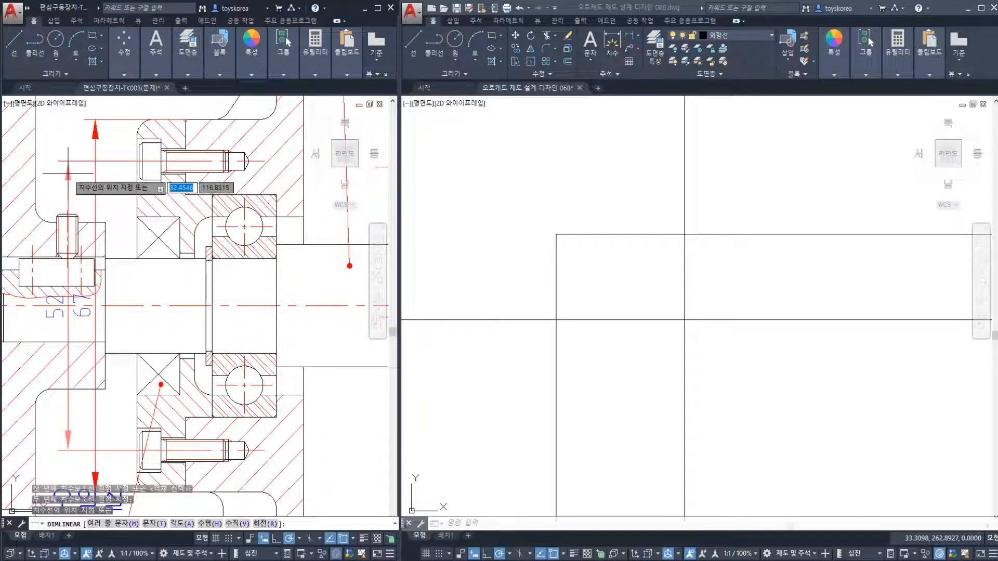
click(68, 296)
Step: Offset the part drawing's horizontal centre line upward by 52/2 to form the upper bolt hole's axis
click(668, 290)
text(o)
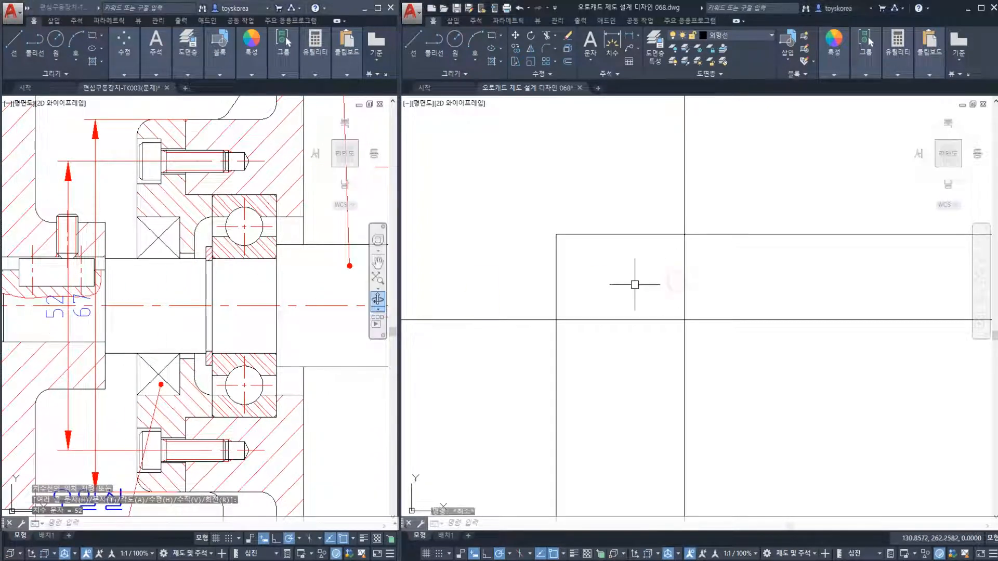
key(Return)
middle_drag(635, 282, 620, 280)
text(52/2)
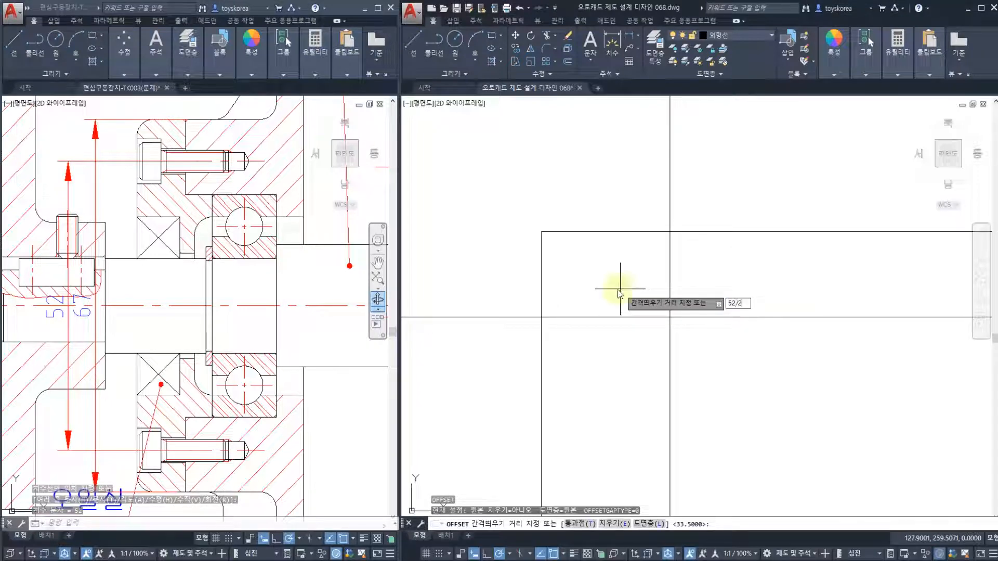
key(Return)
click(605, 318)
click(597, 287)
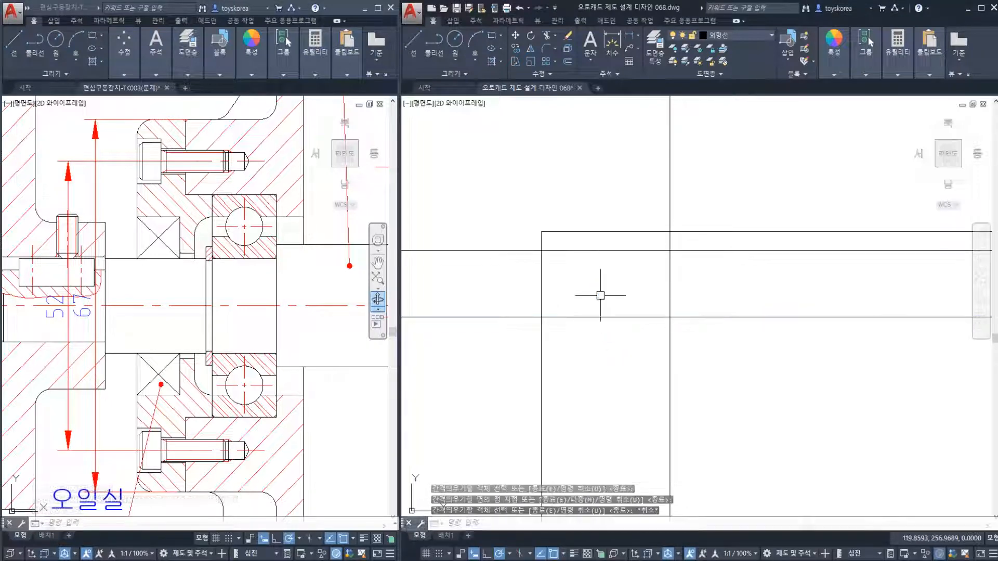
key(Escape)
click(584, 250)
key(Escape)
click(569, 251)
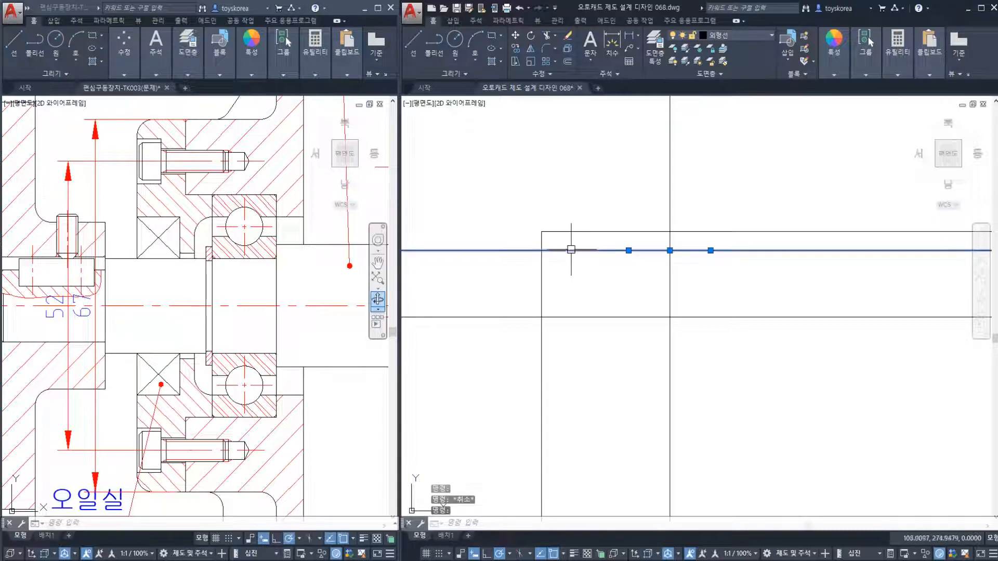
key(Escape)
click(567, 250)
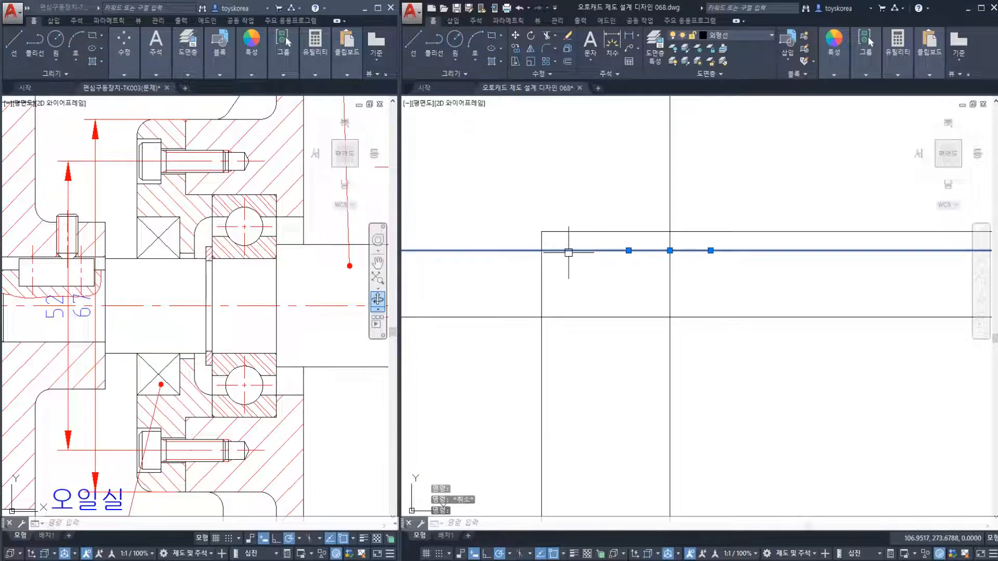
key(Escape)
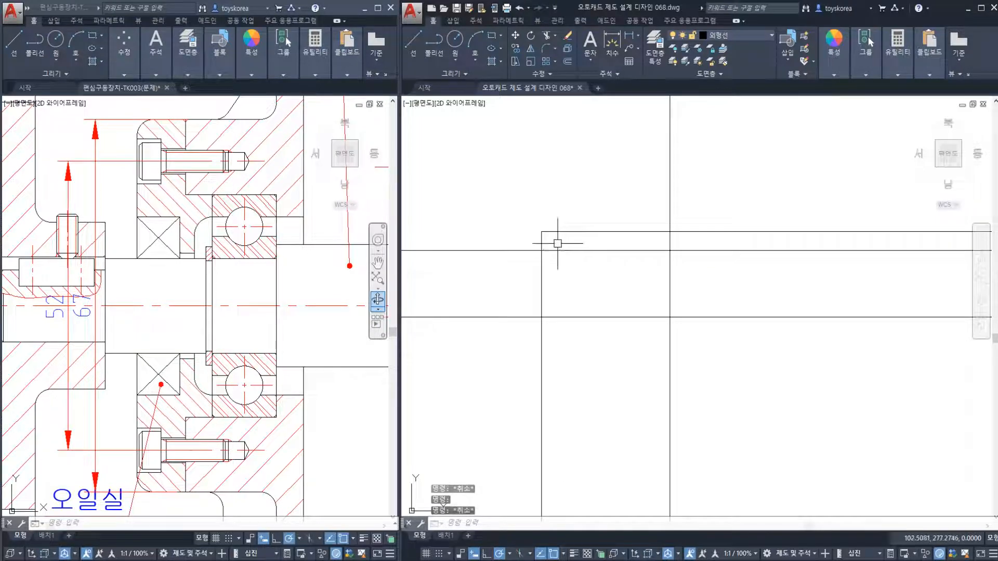
click(220, 159)
key(Escape)
click(120, 105)
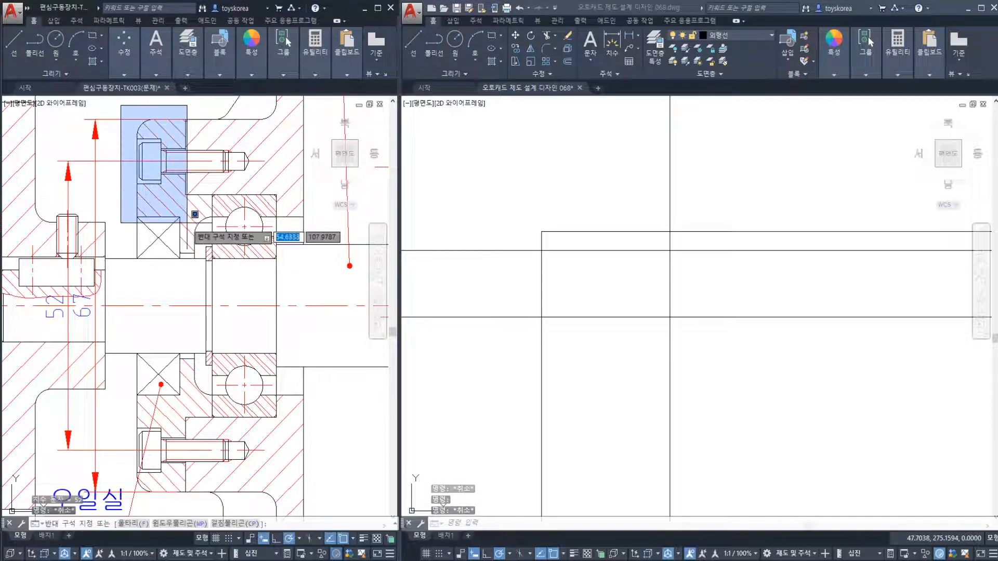
middle_drag(191, 224, 181, 265)
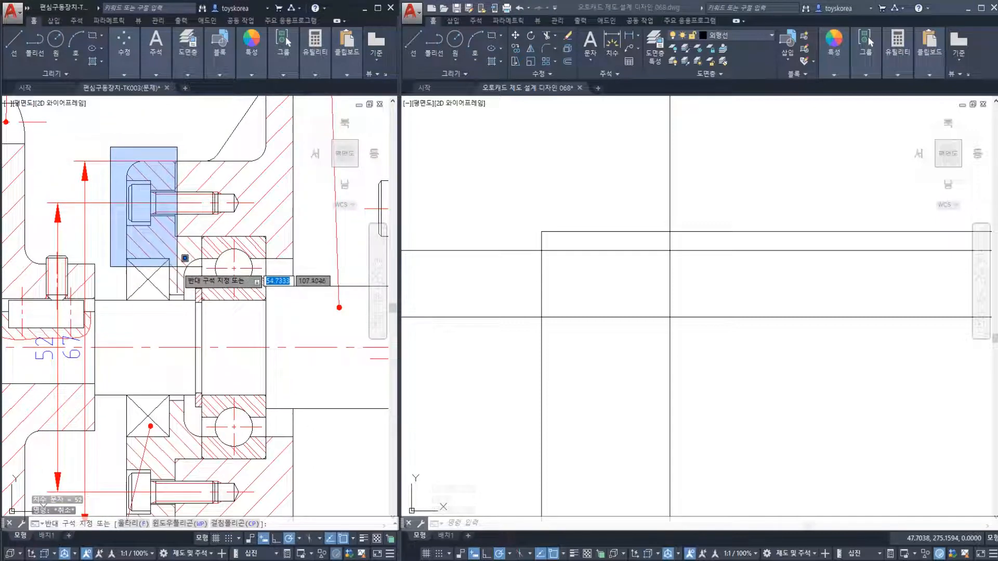
key(Escape)
click(111, 144)
key(Escape)
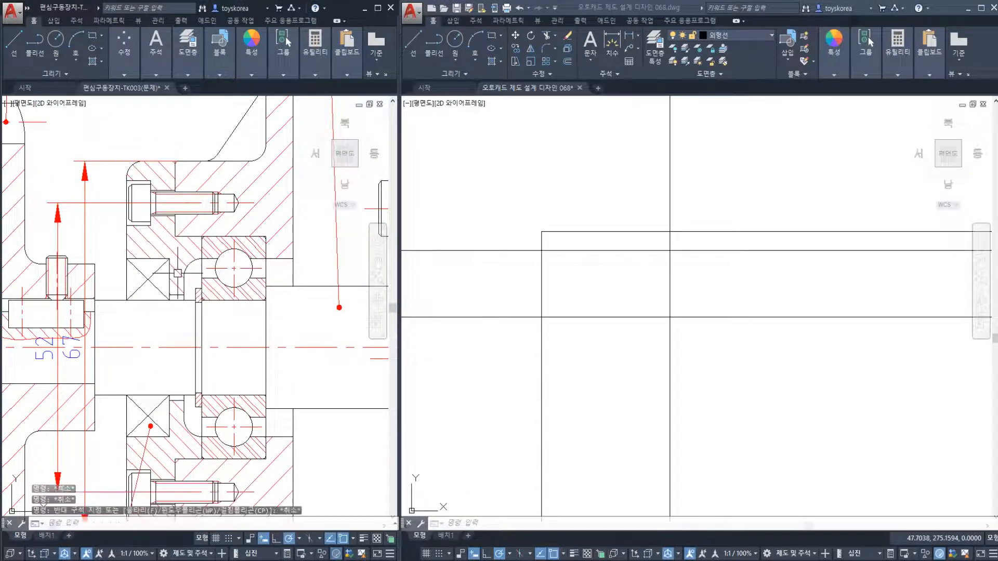
key(space)
click(171, 147)
key(Escape)
key(Escape)
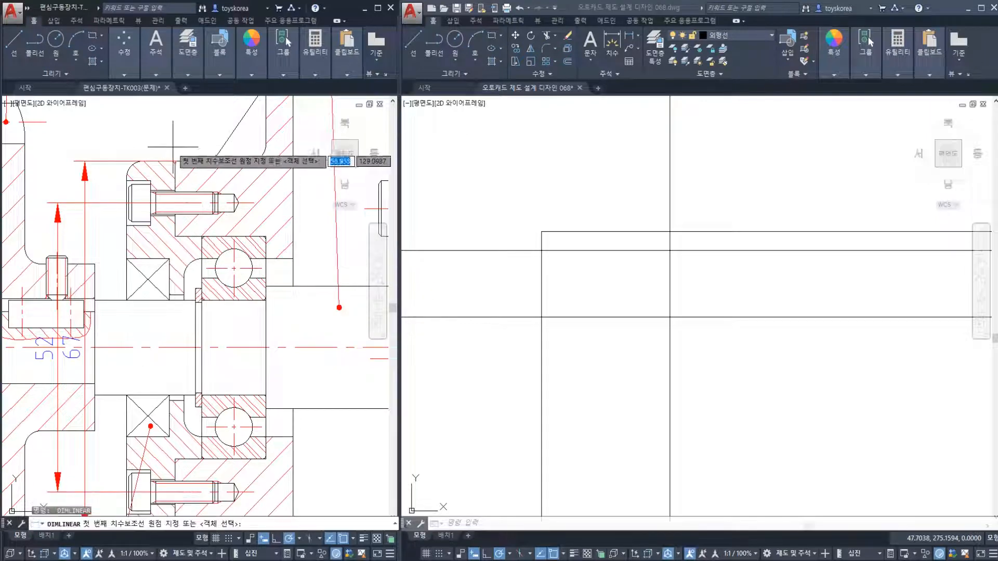
Step: Regenerate the assembly drawing's display
text(re)
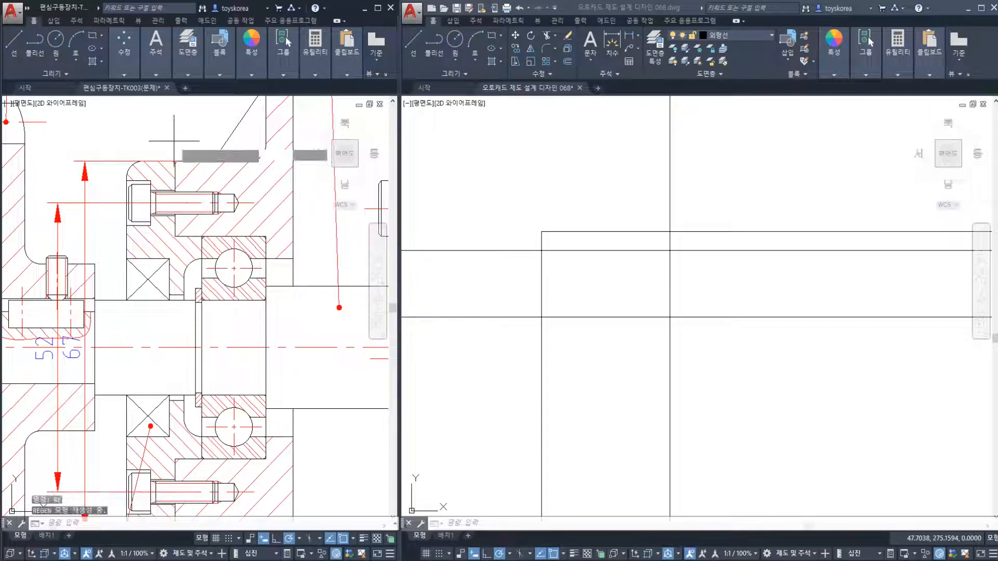
key(Return)
click(174, 141)
key(Escape)
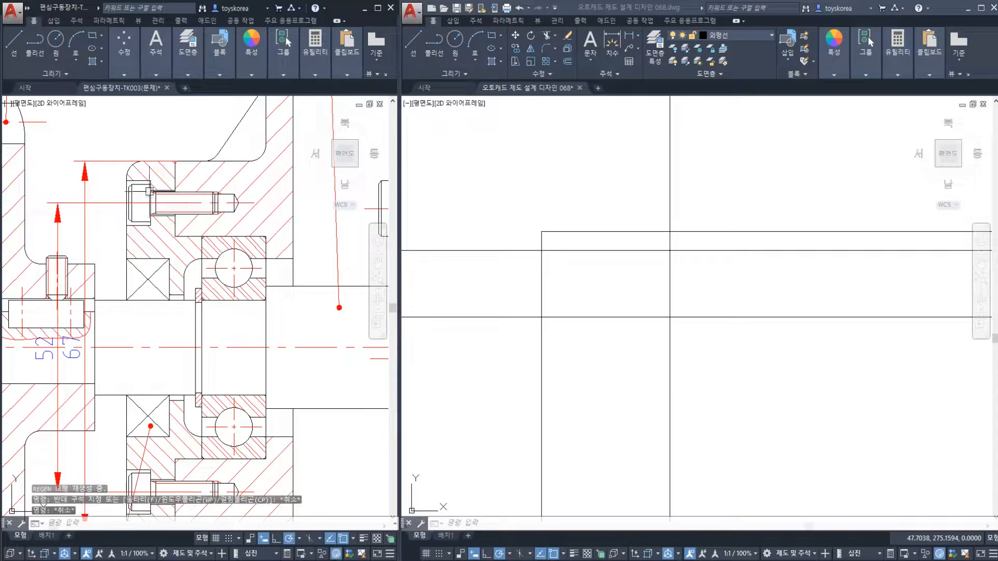
Step: Dimension the upper cover bolt's outer thread diameter in the assembly front view
scroll(120, 156, up, 2)
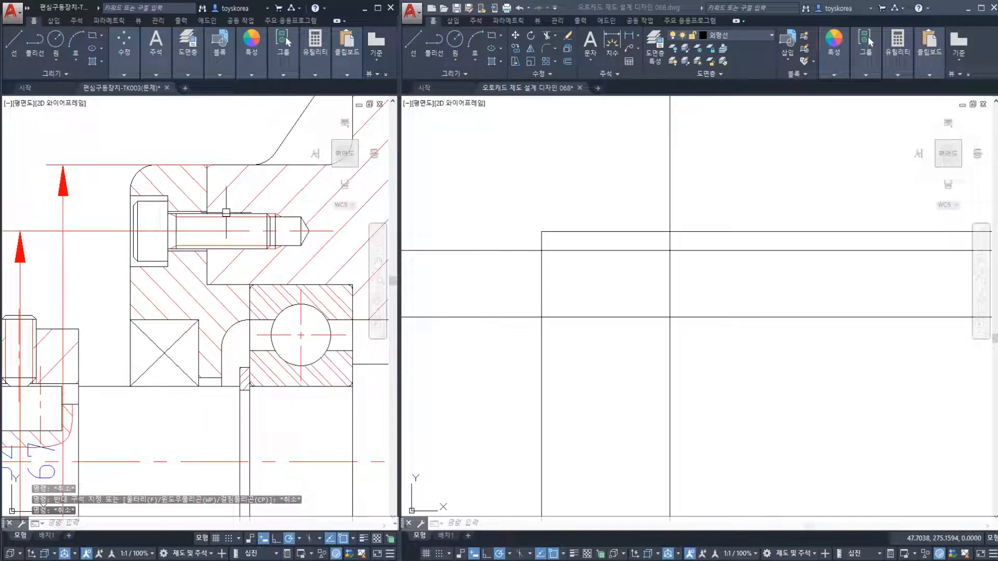
click(226, 213)
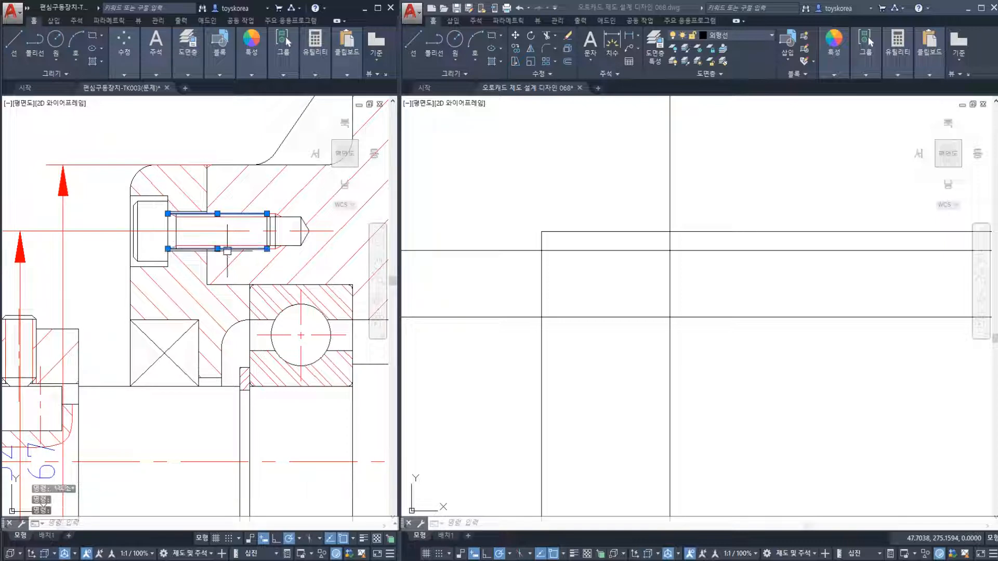
key(Escape)
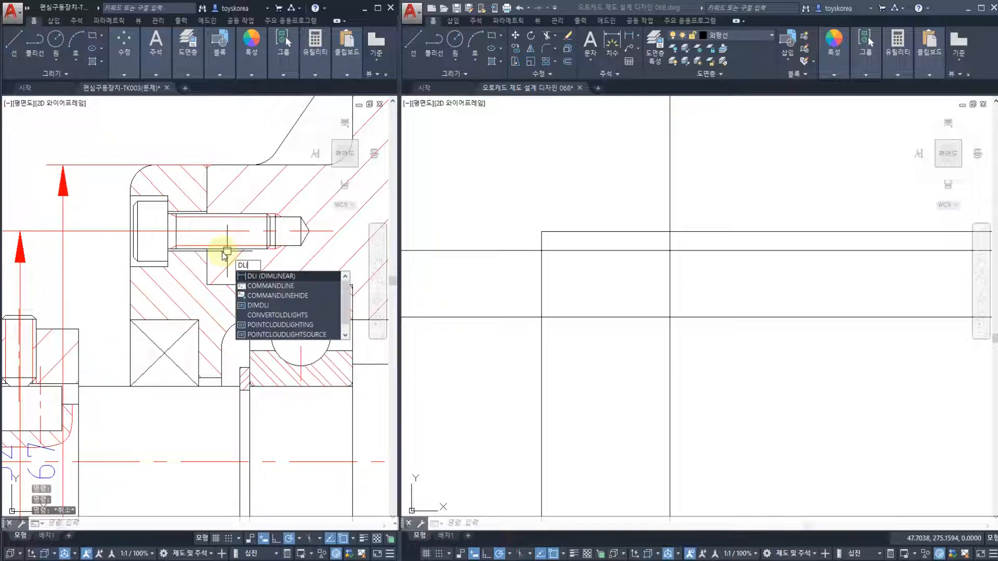
key(Return)
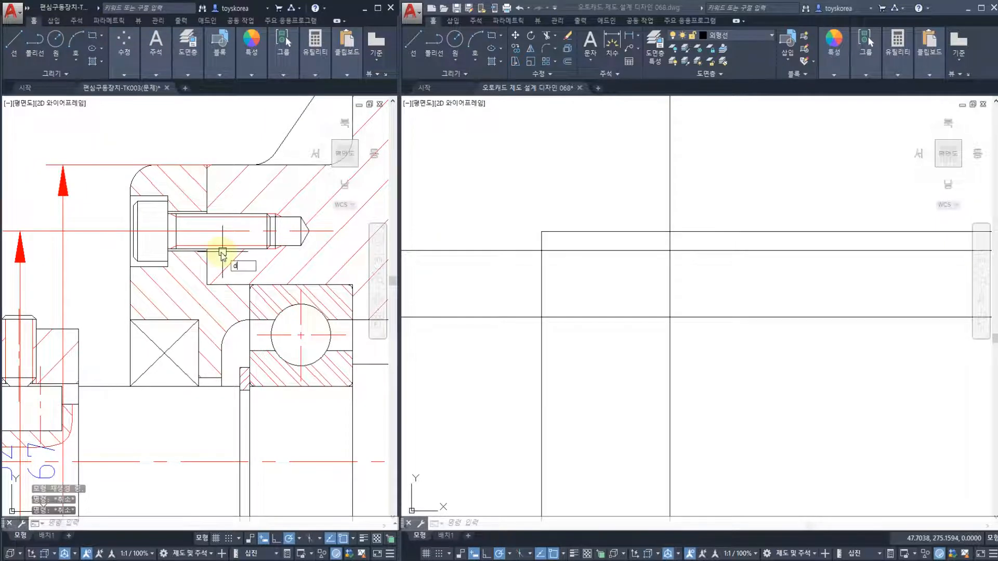
key(Return)
click(219, 249)
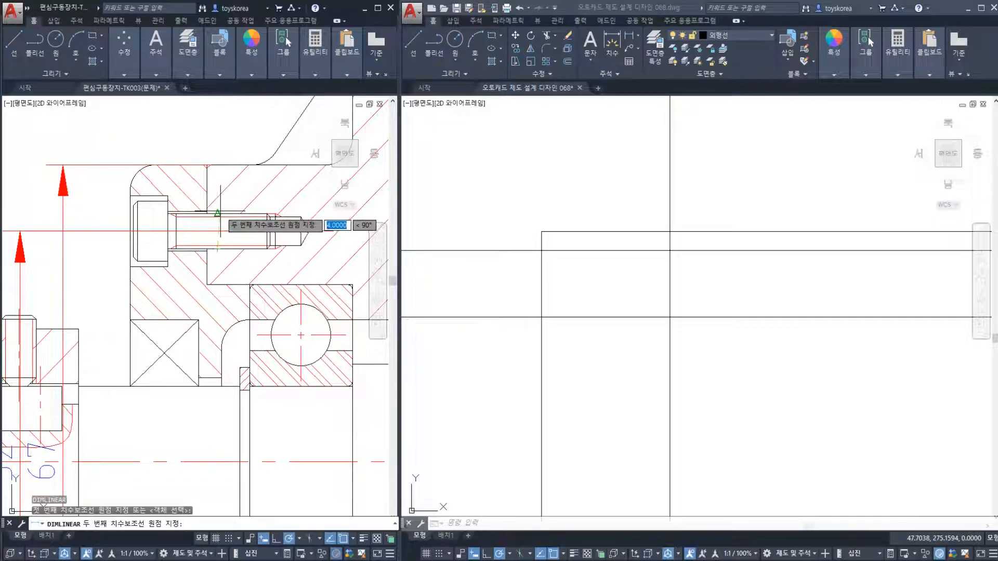
click(220, 213)
click(103, 233)
key(Escape)
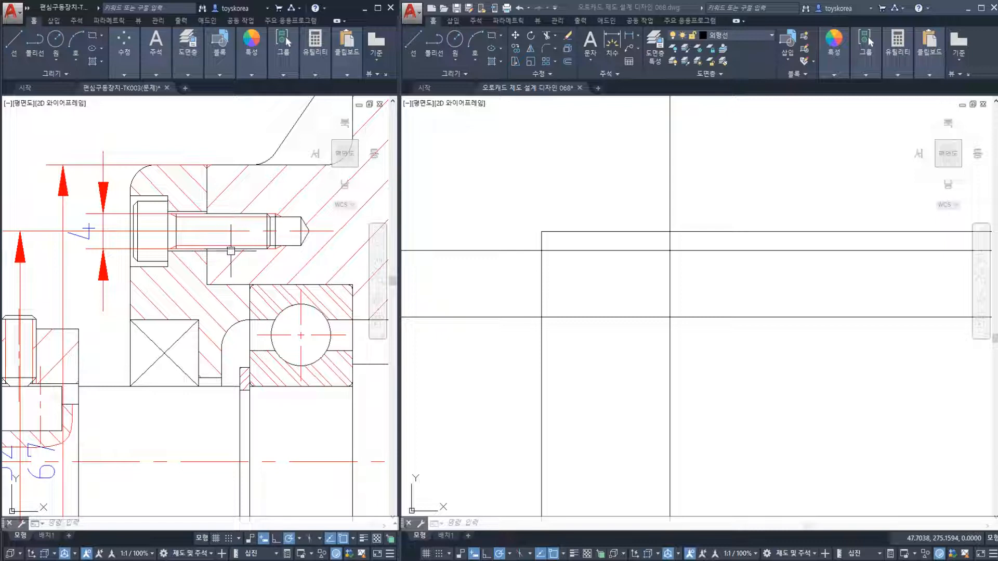
key(Escape)
key(Escape)
key(Escape)
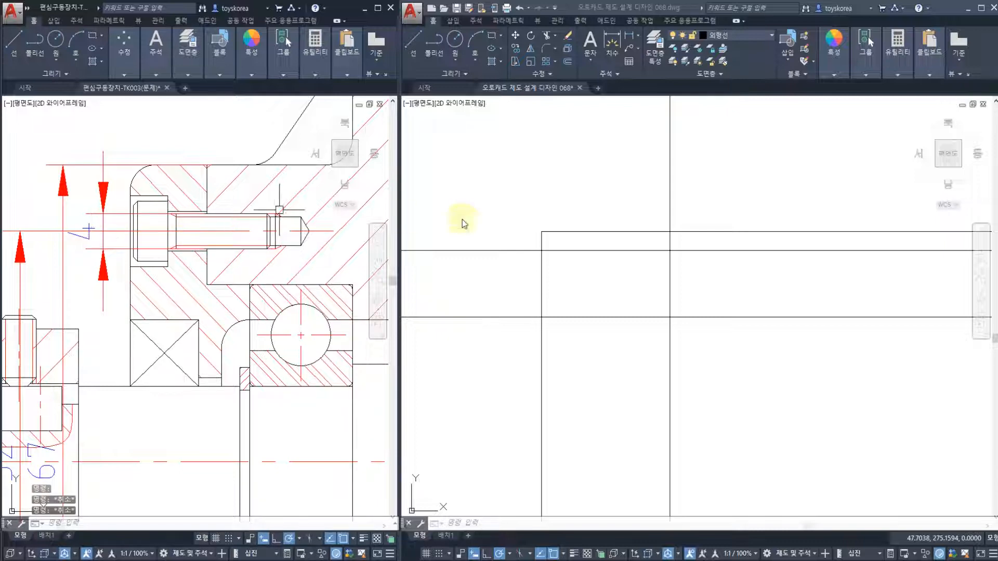
Step: Examine the upper cover bolt's two outer thread lines and their diameter dimension in the assembly front view
click(447, 249)
scroll(227, 213, up, 2)
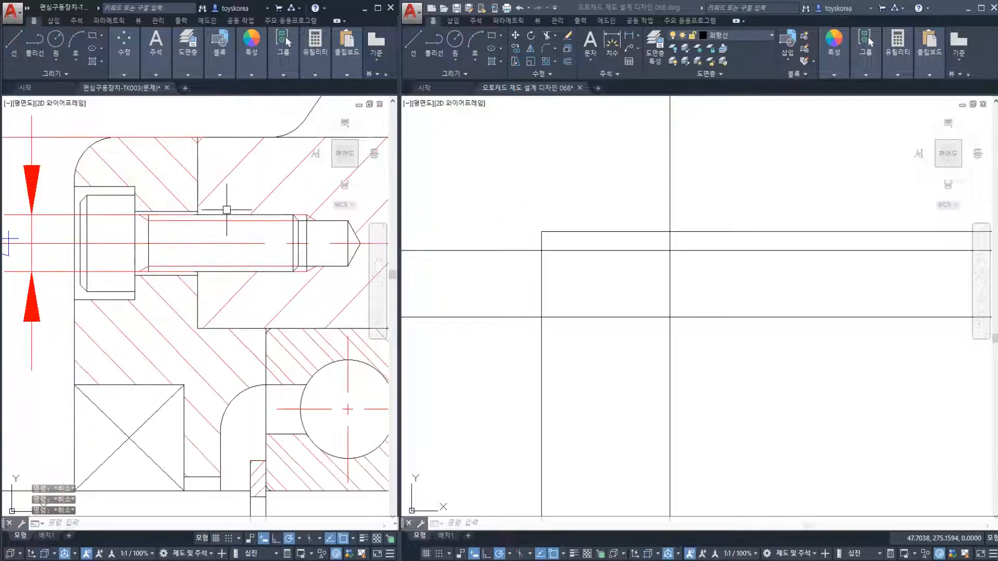
click(228, 213)
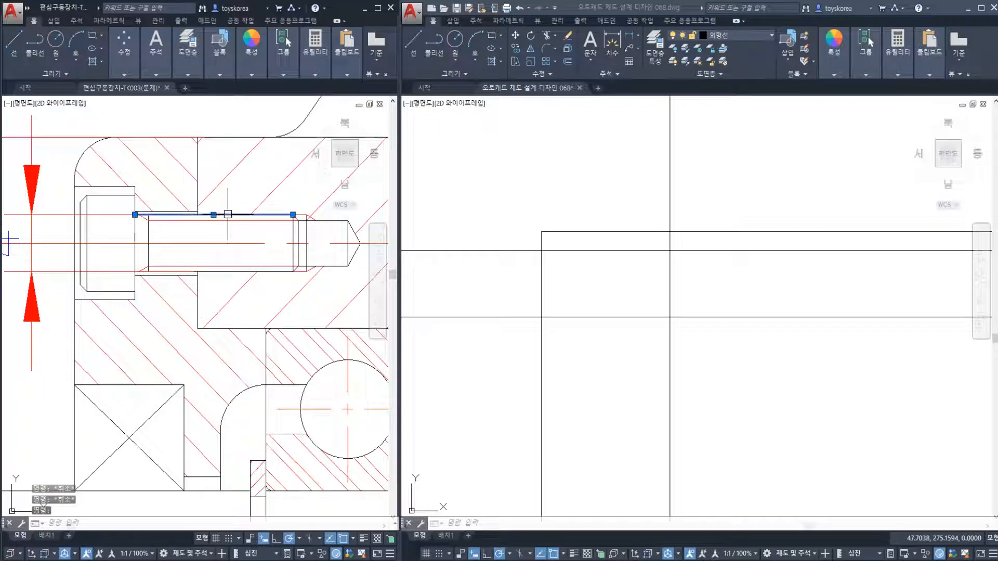
click(225, 272)
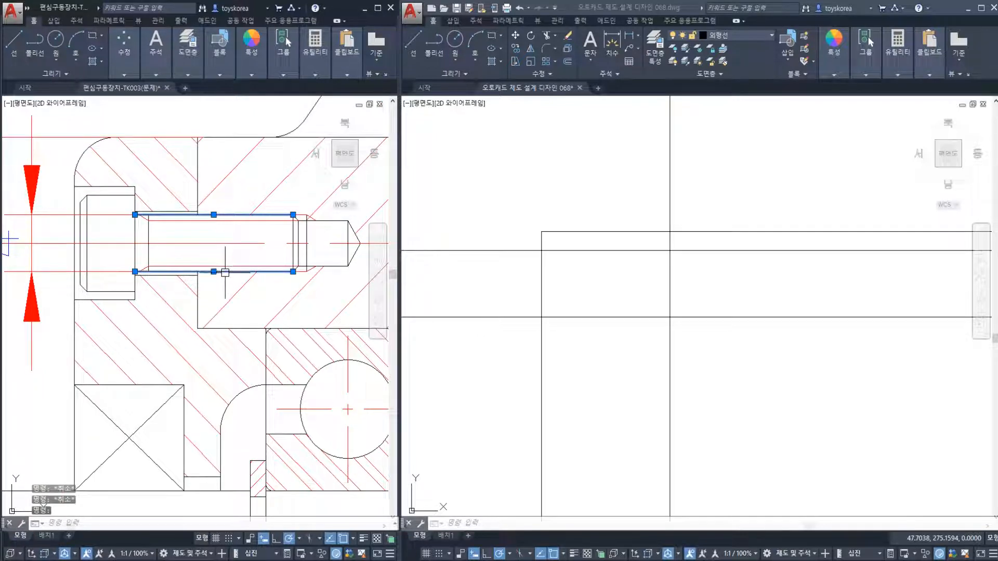
key(Escape)
click(232, 213)
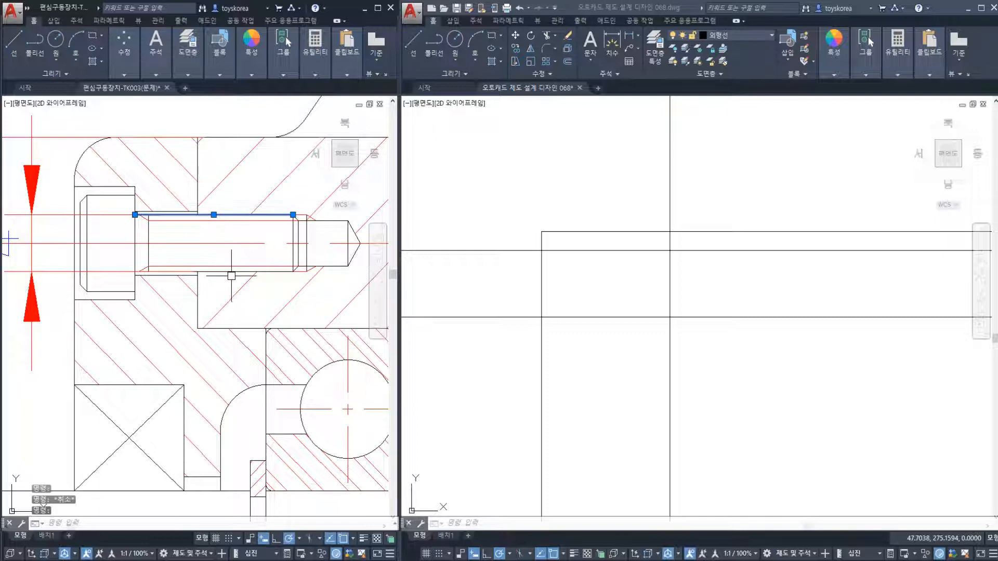
click(230, 273)
middle_drag(197, 274, 241, 277)
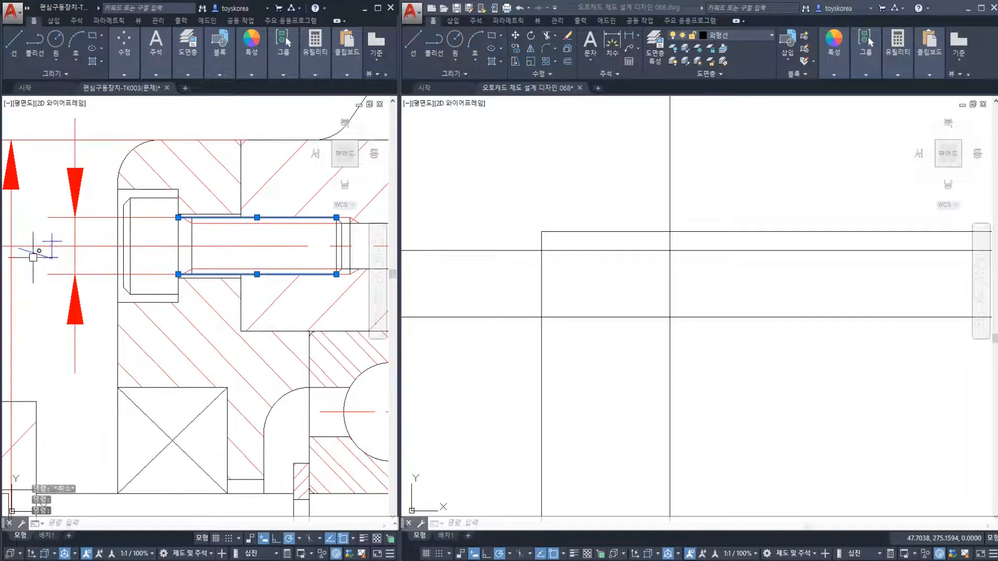
Step: Offset the upper bolt hole's axis upward by 2 in the part drawing to form the hole's outer thread line
click(612, 310)
key(Escape)
key(Escape)
key(Escape)
scroll(559, 256, up, 4)
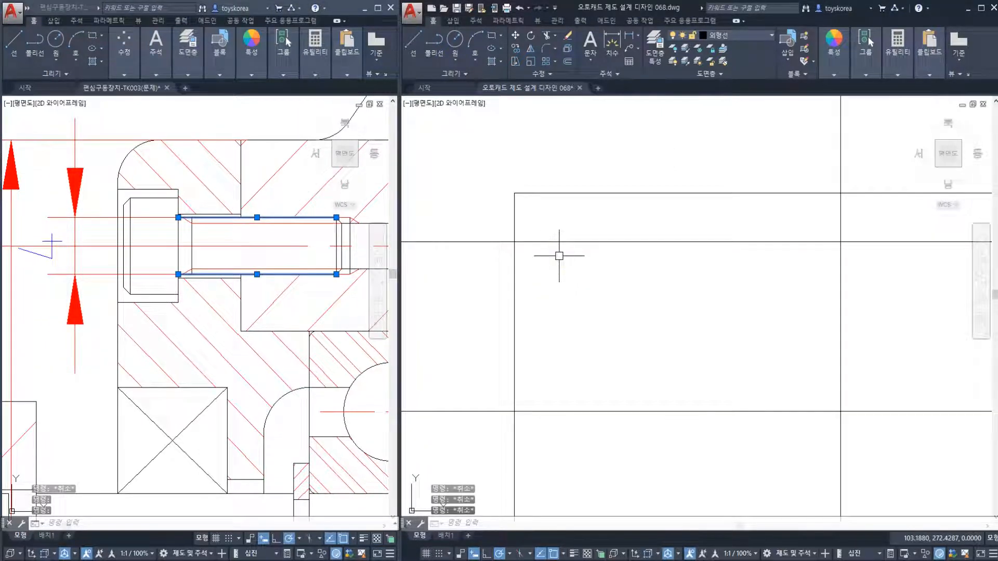
text(o)
key(Return)
text(26.0000)
key(Return)
click(555, 241)
click(557, 227)
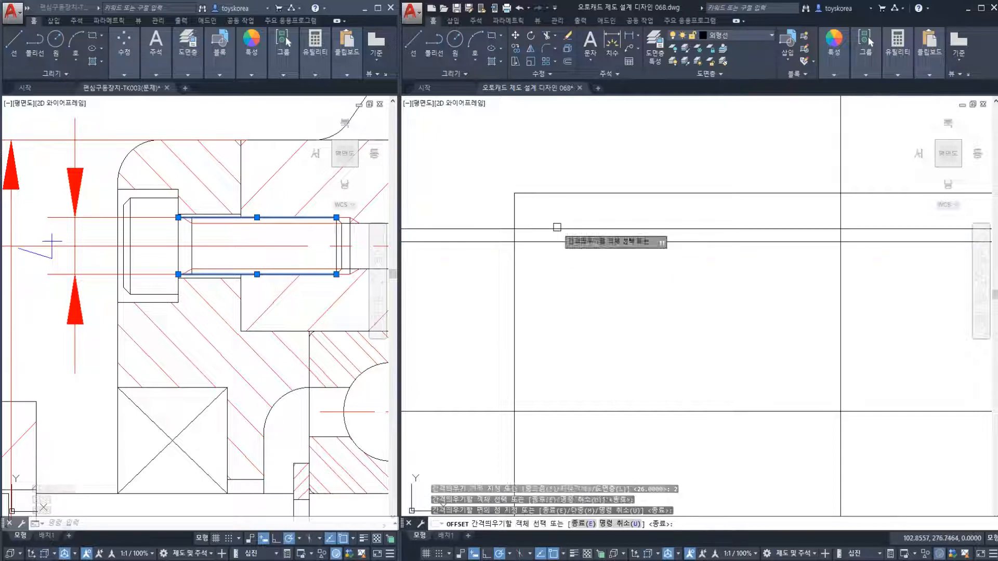
key(Escape)
click(541, 228)
key(Escape)
key(Escape)
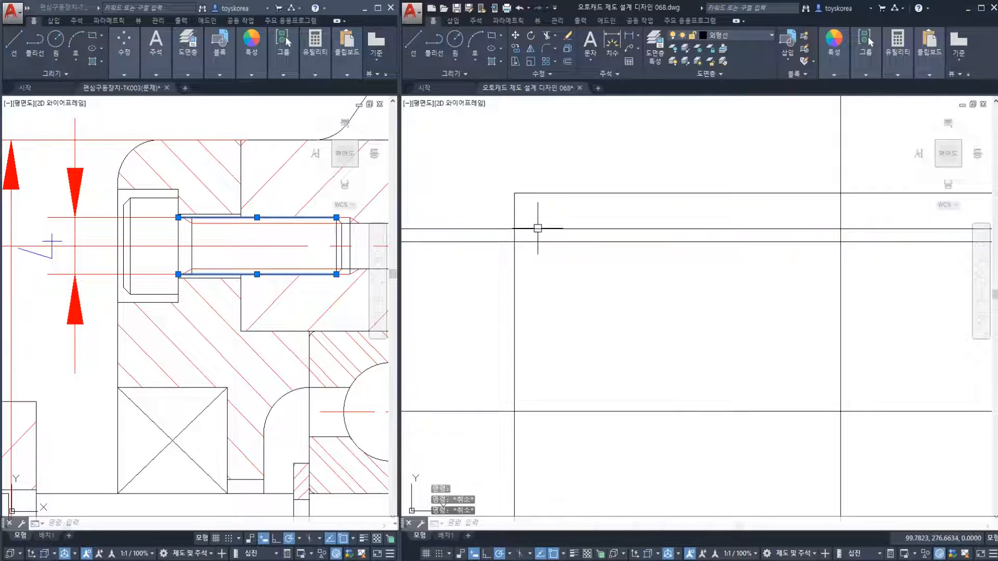
click(538, 228)
key(Escape)
click(540, 228)
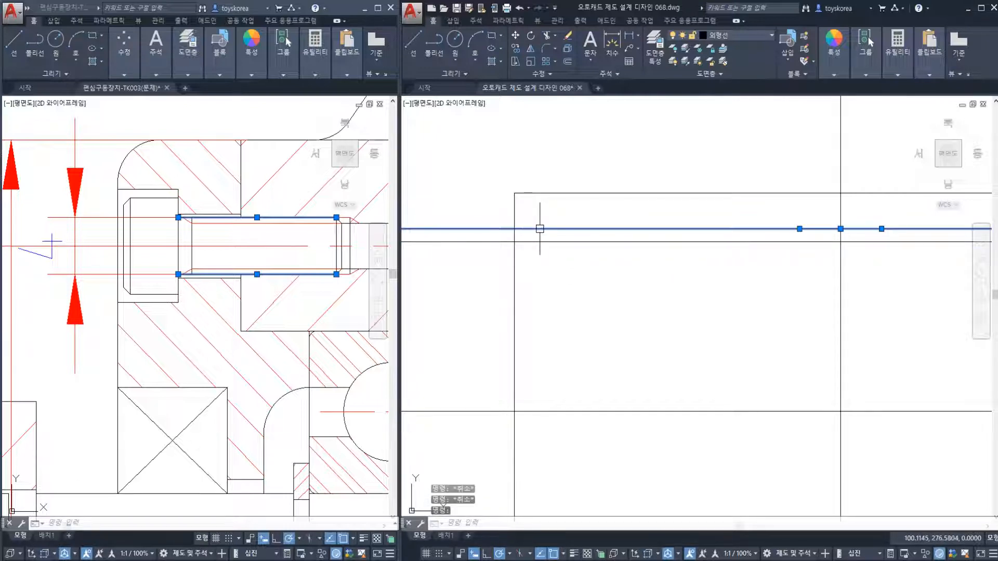
key(Escape)
key(Escape)
middle_drag(314, 233, 258, 268)
text(dli)
key(Return)
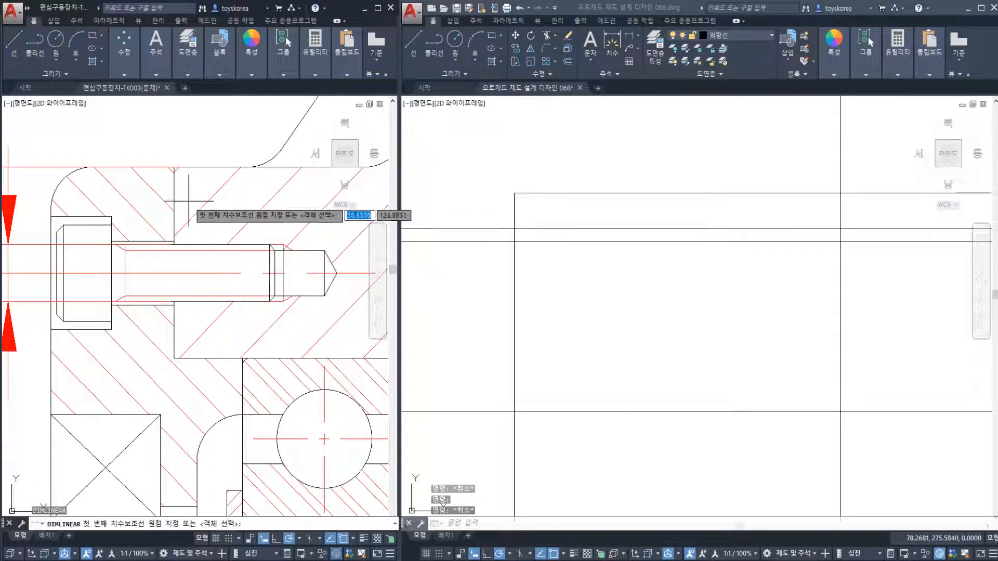
click(175, 190)
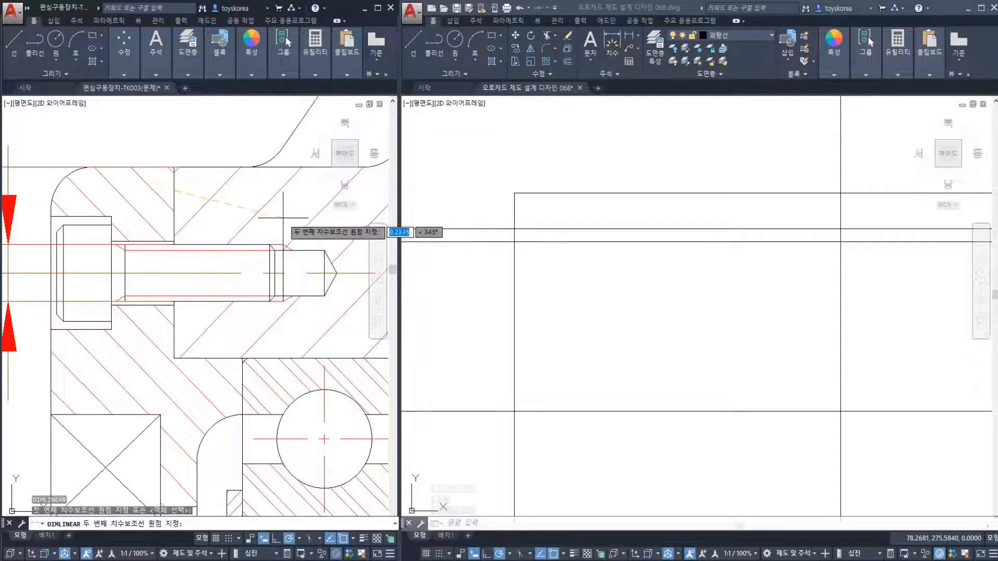
scroll(308, 221, up, 2)
middle_drag(269, 223, 228, 234)
scroll(187, 228, down, 2)
scroll(202, 231, up, 2)
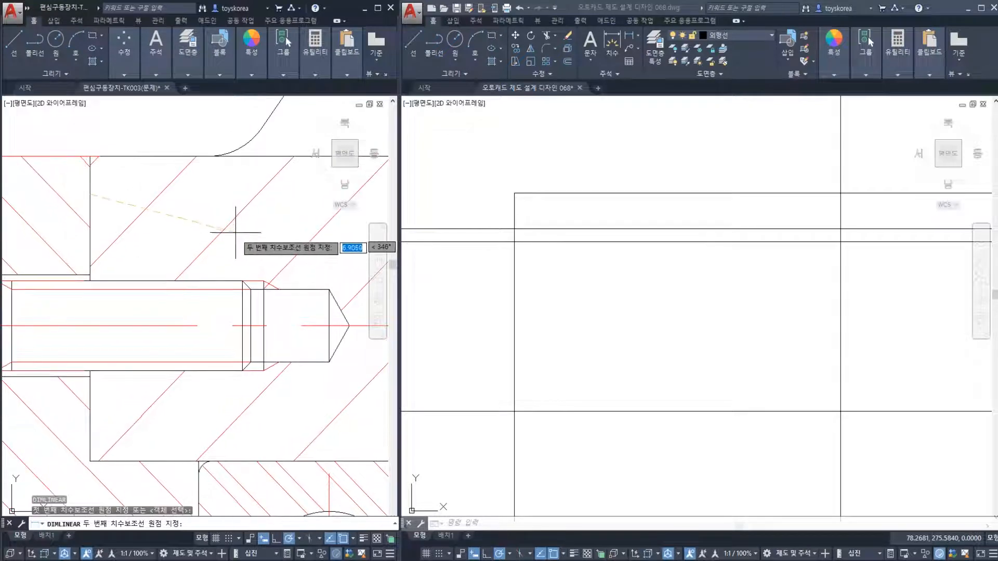
key(Escape)
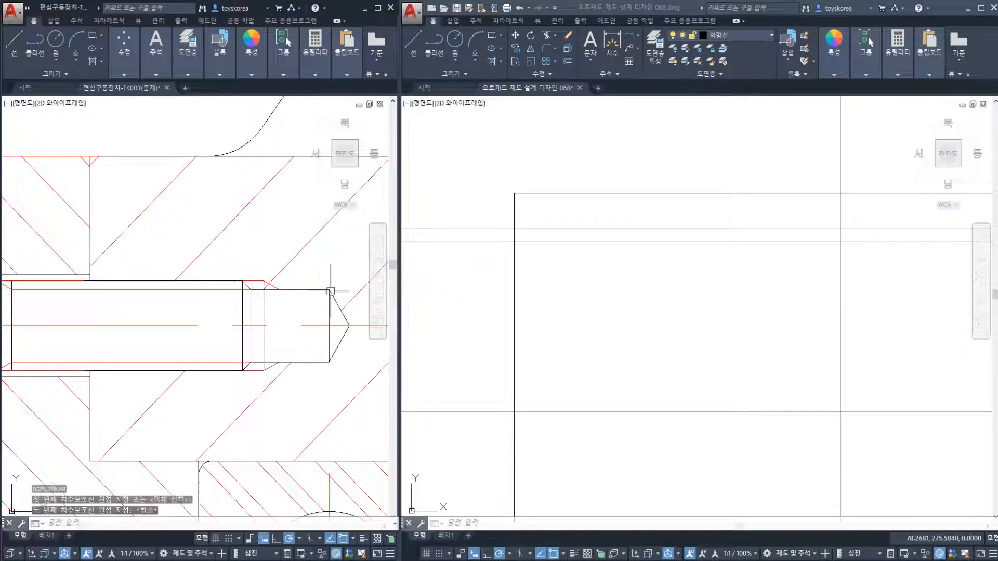
Step: Examine the upper tapped hole's two drill-diameter lines, its thread end line and the body's mating face in the assembly front view
click(301, 289)
key(Escape)
click(308, 290)
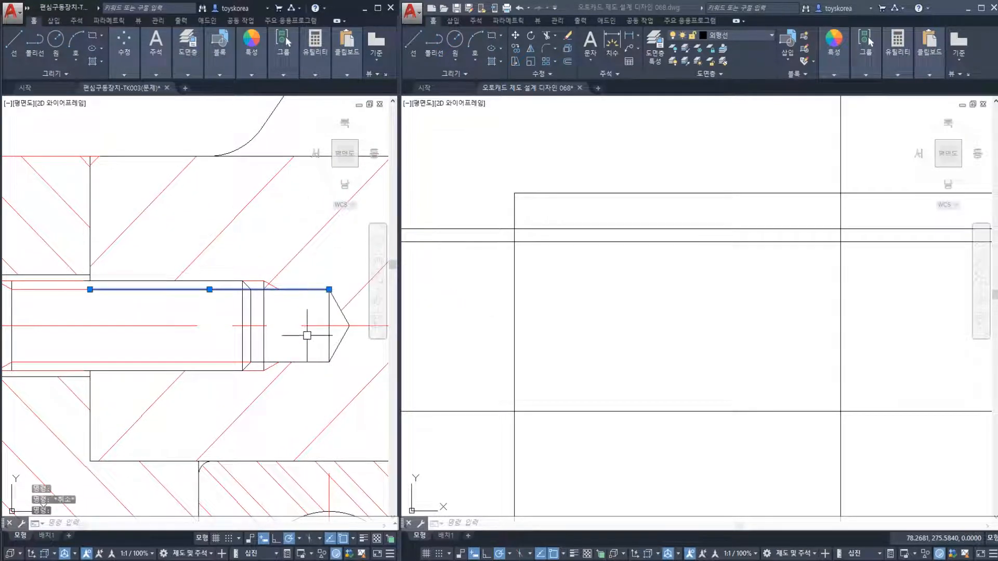
click(310, 362)
key(Escape)
click(308, 362)
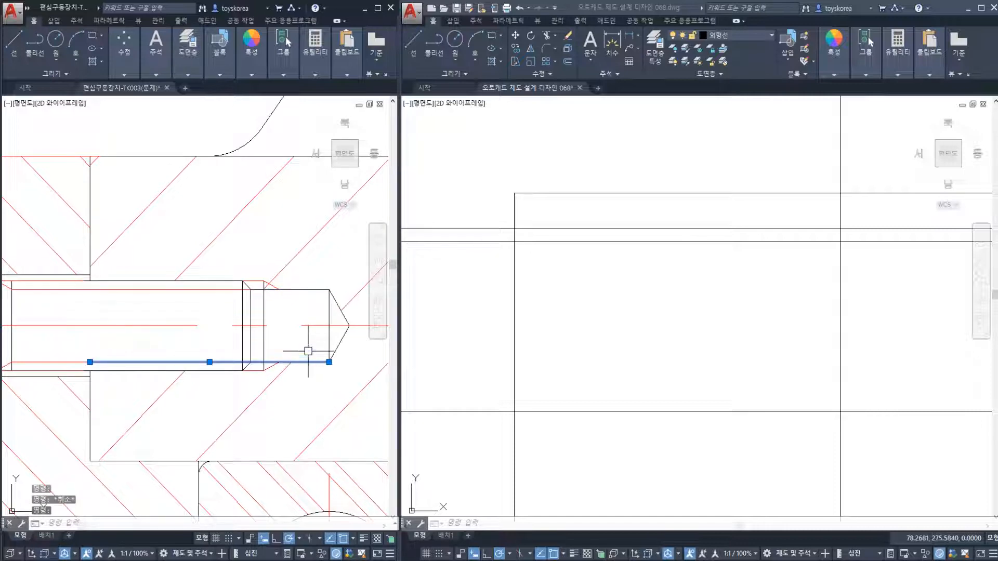
click(303, 290)
click(303, 286)
key(Escape)
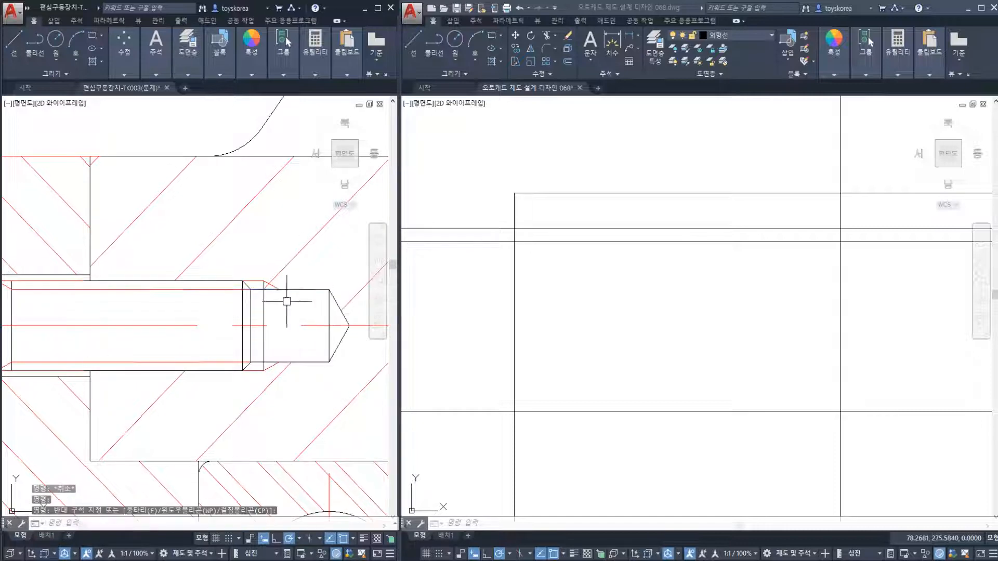
click(264, 305)
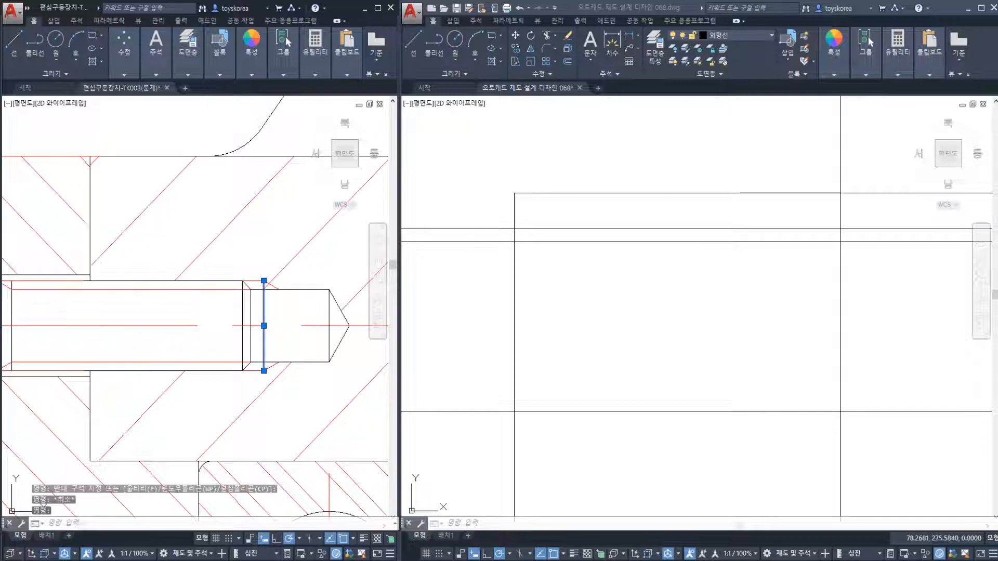
click(89, 254)
key(Escape)
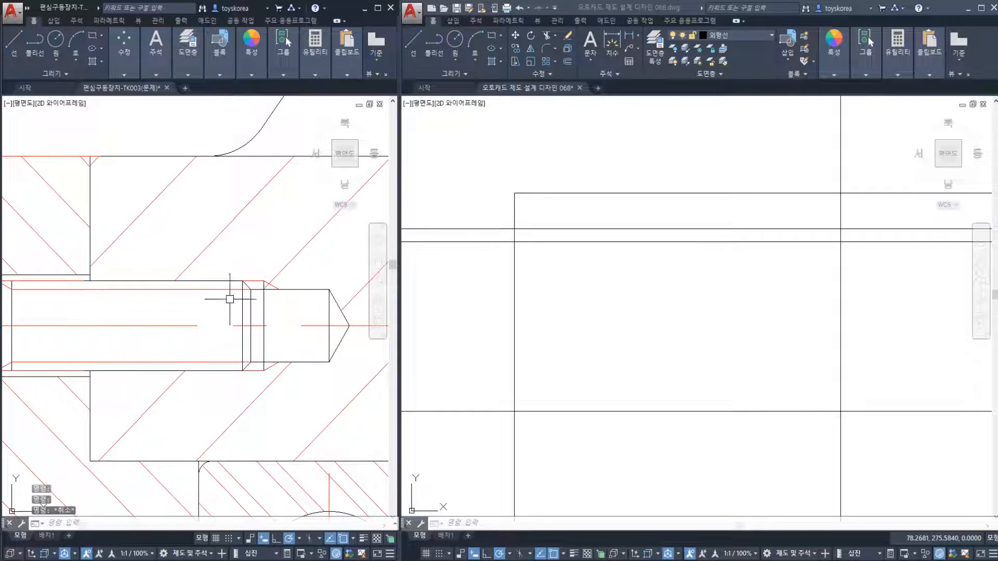
Step: Examine the bolt's end chamfer lines and the tapped hole's incomplete-thread lines beyond the bolt end
scroll(230, 305, up, 2)
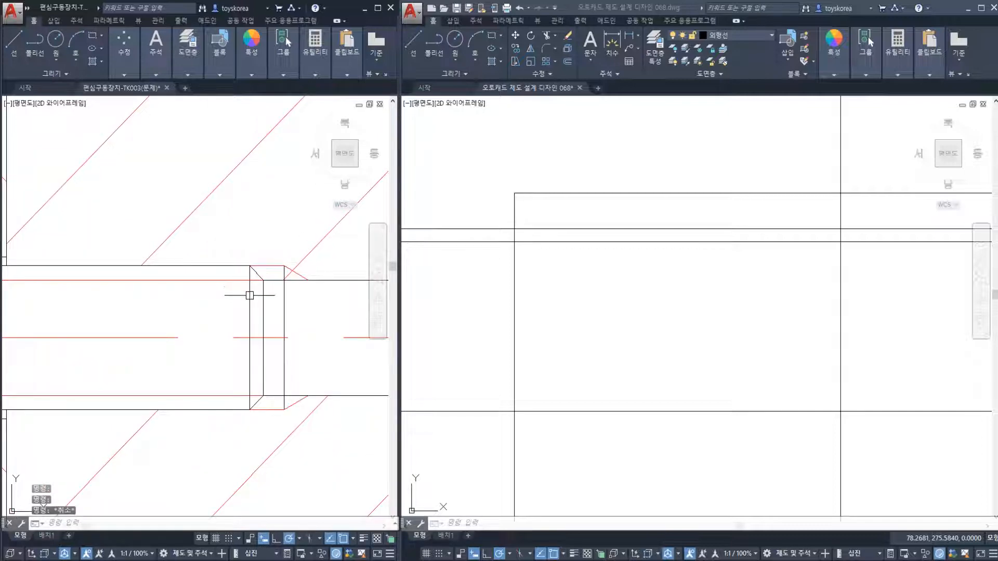
click(250, 295)
click(263, 301)
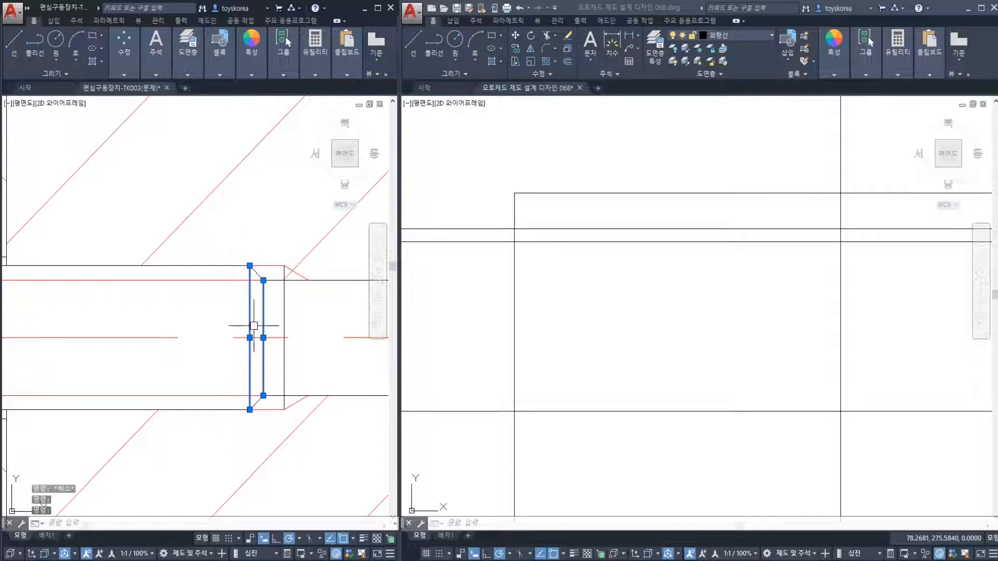
key(Escape)
click(264, 266)
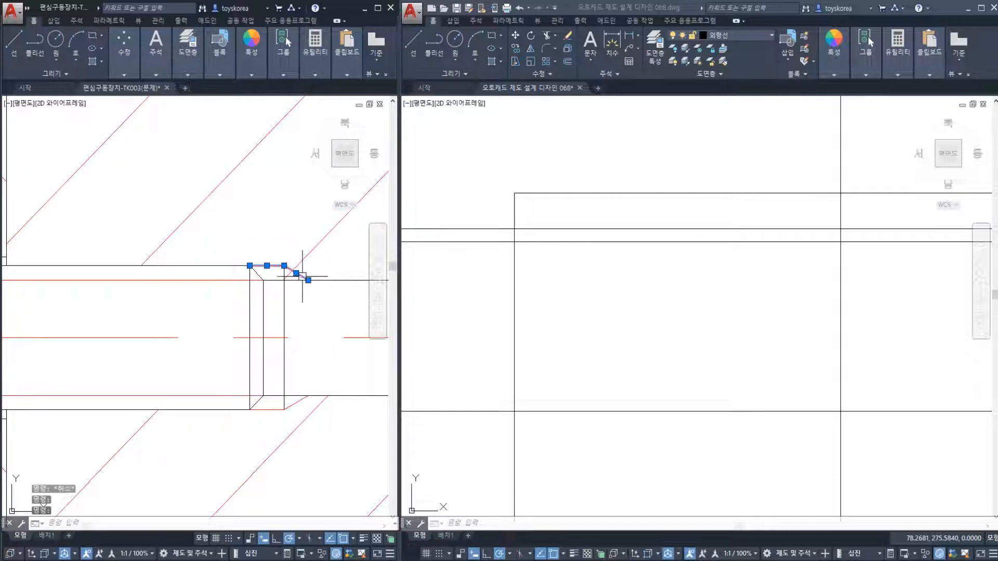
key(Escape)
click(274, 270)
key(Escape)
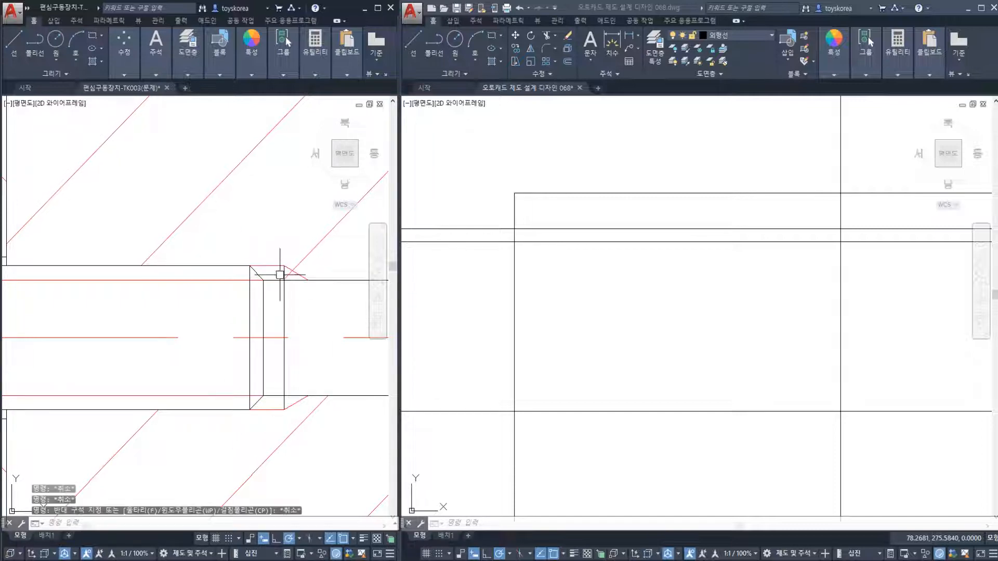
Step: Stretch the tapped hole's short upper outer thread line back to the body's mating face in the assembly drawing
click(284, 295)
click(274, 266)
middle_drag(265, 273, 324, 293)
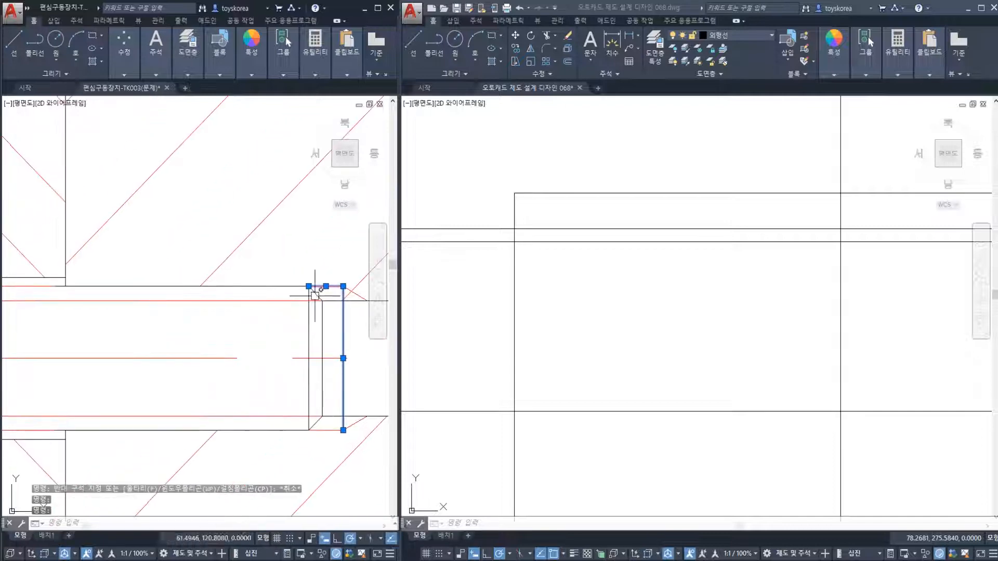
click(308, 286)
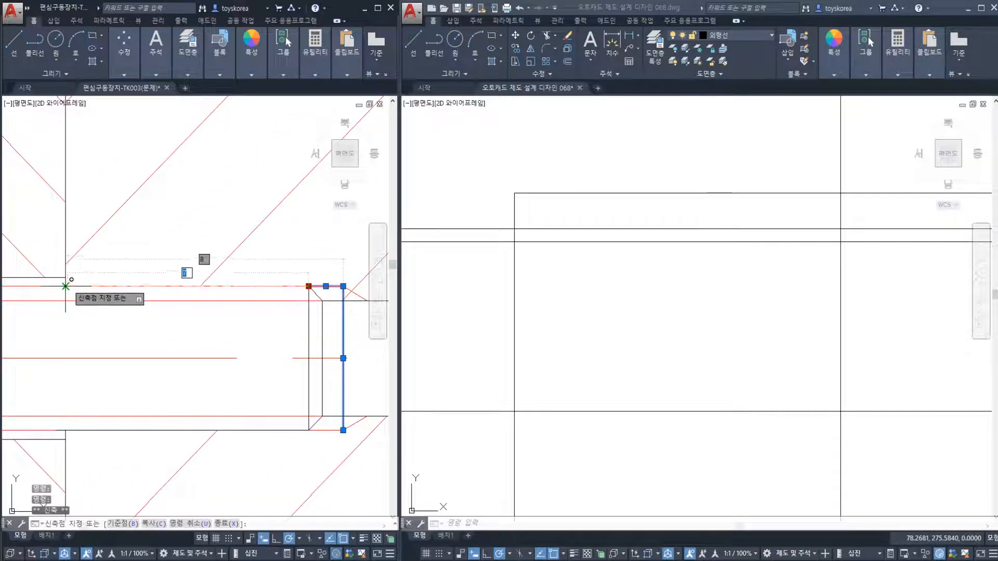
key(Escape)
click(318, 286)
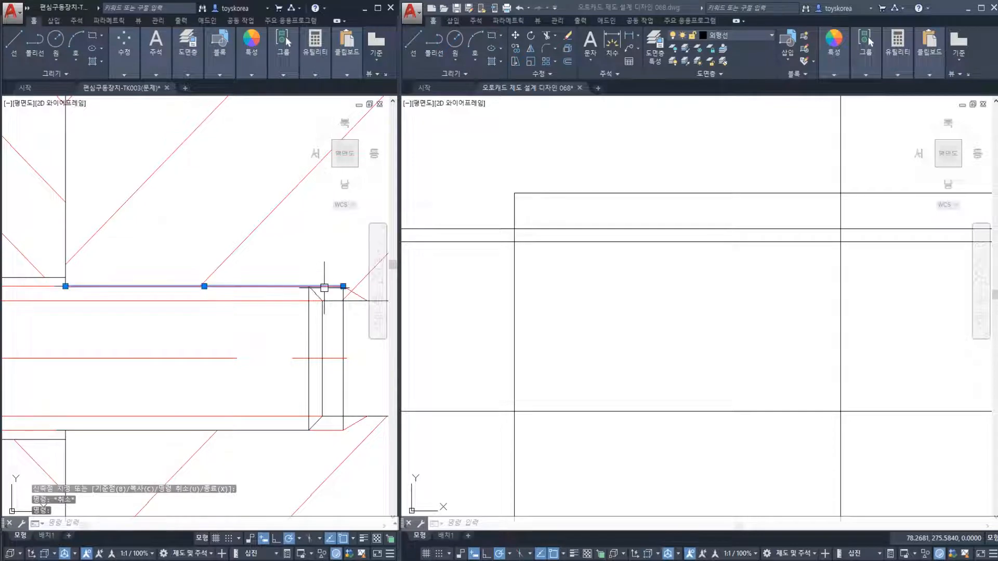
middle_drag(339, 313, 291, 314)
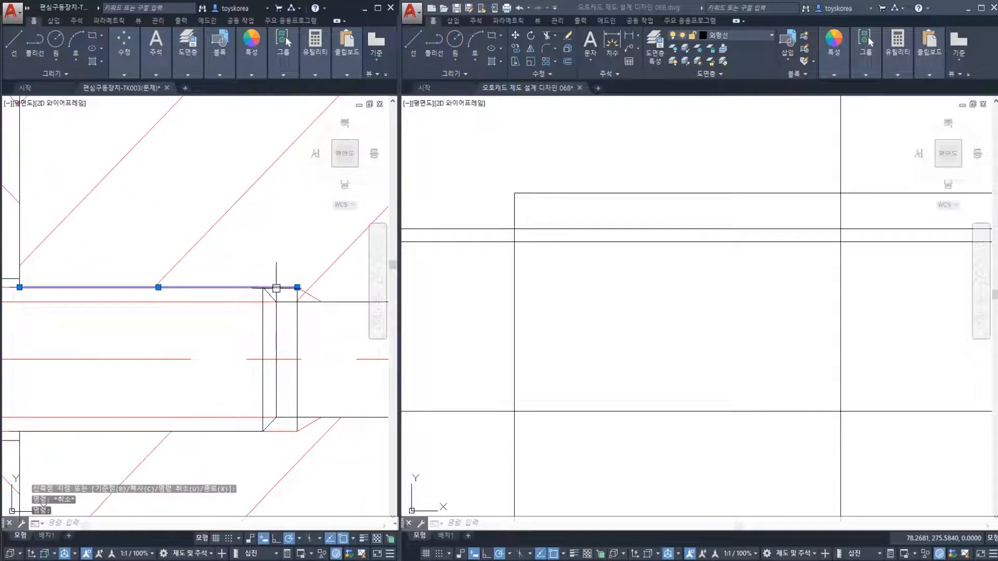
key(Escape)
Step: Dimension the upper tapped hole's thread depth from the body's mating face to the thread end line in the assembly front view
click(298, 315)
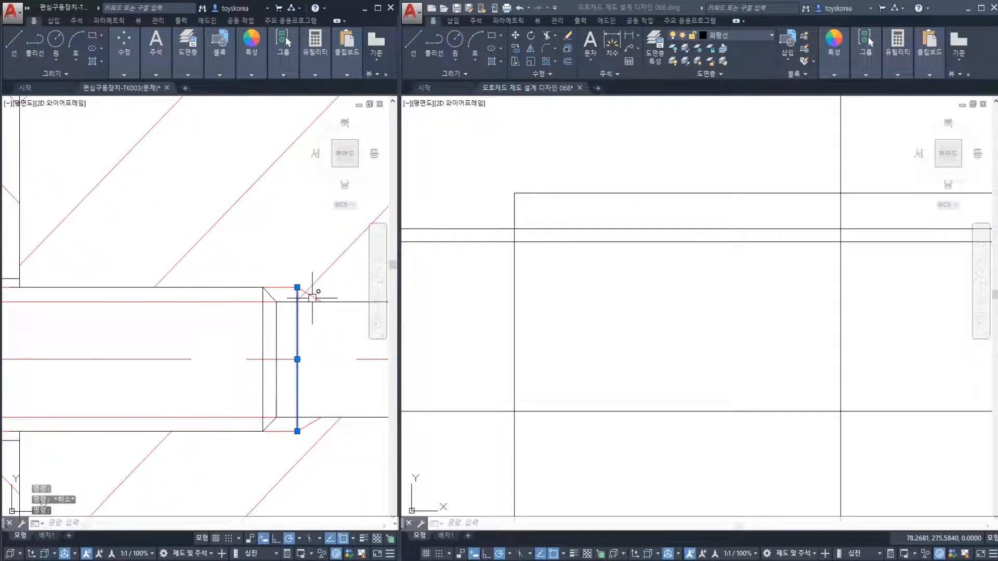
click(314, 296)
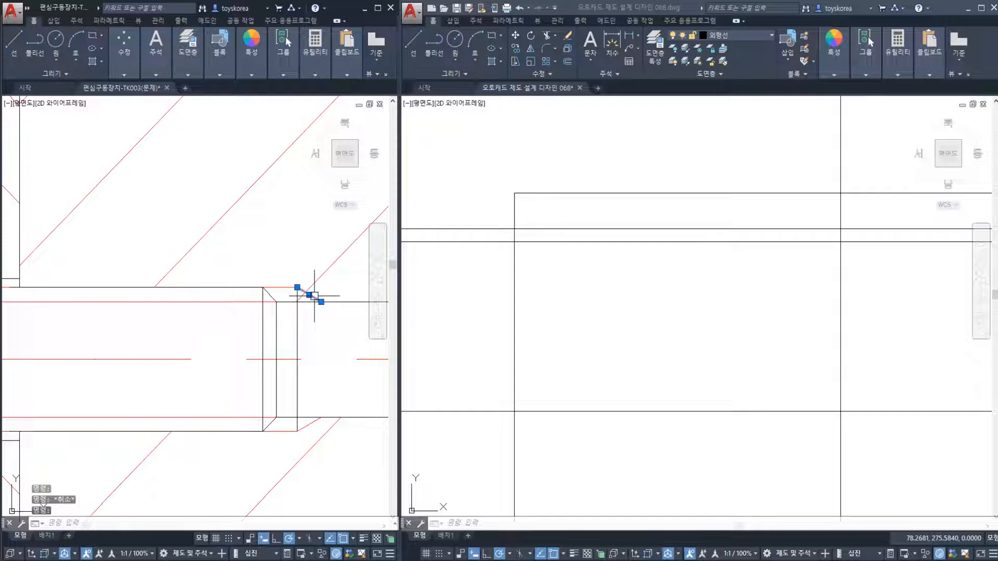
click(296, 324)
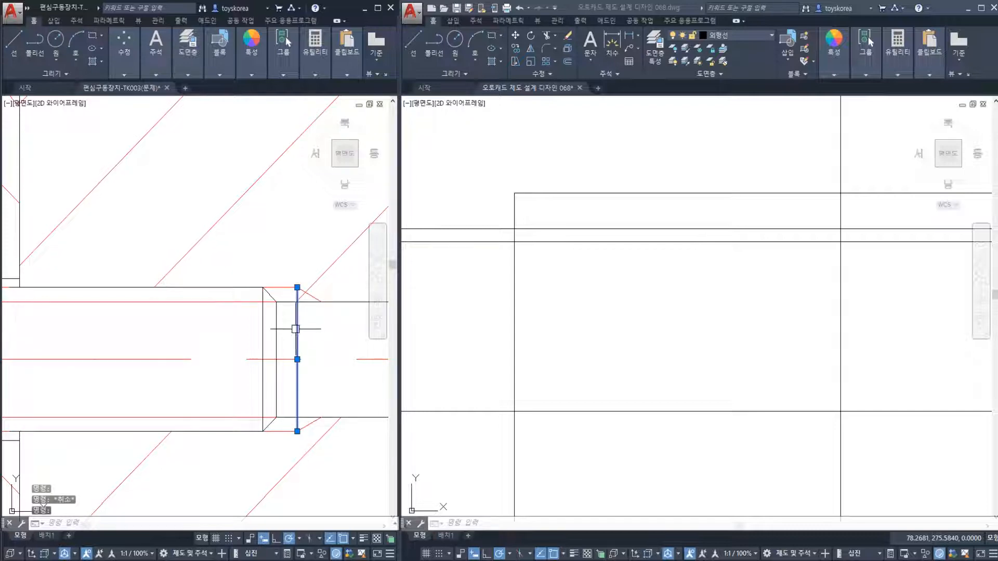
key(Escape)
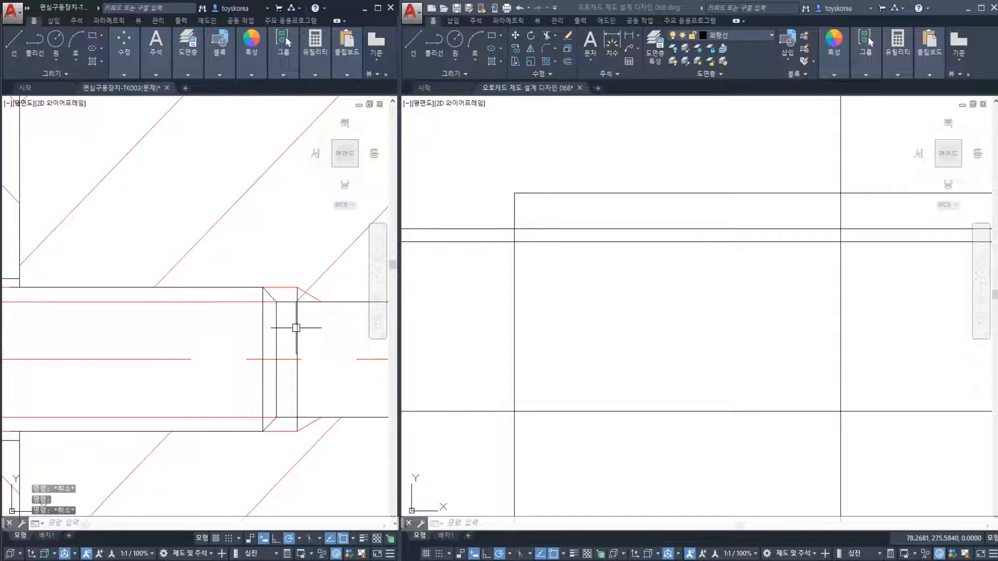
scroll(291, 330, down, 3)
key(Return)
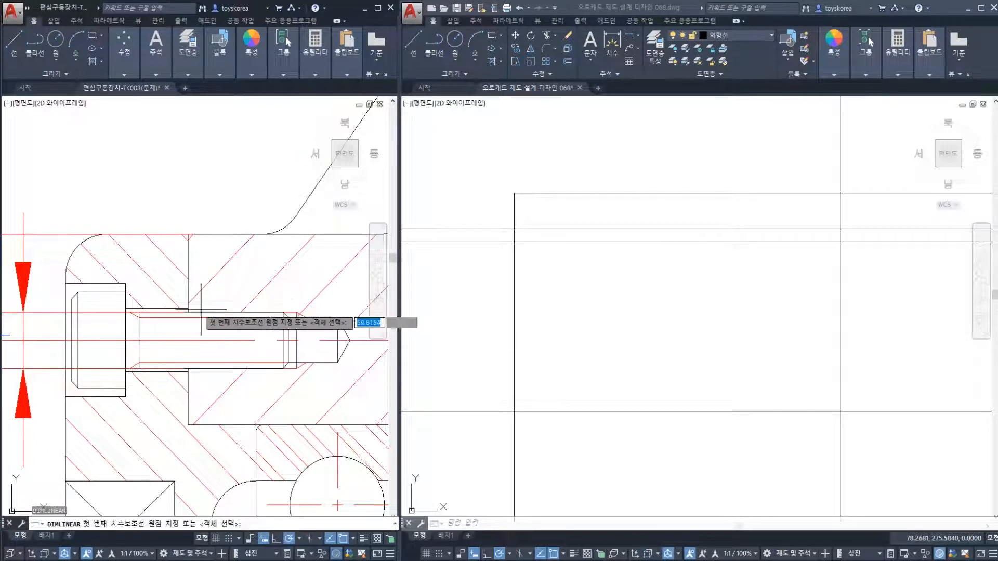
click(188, 296)
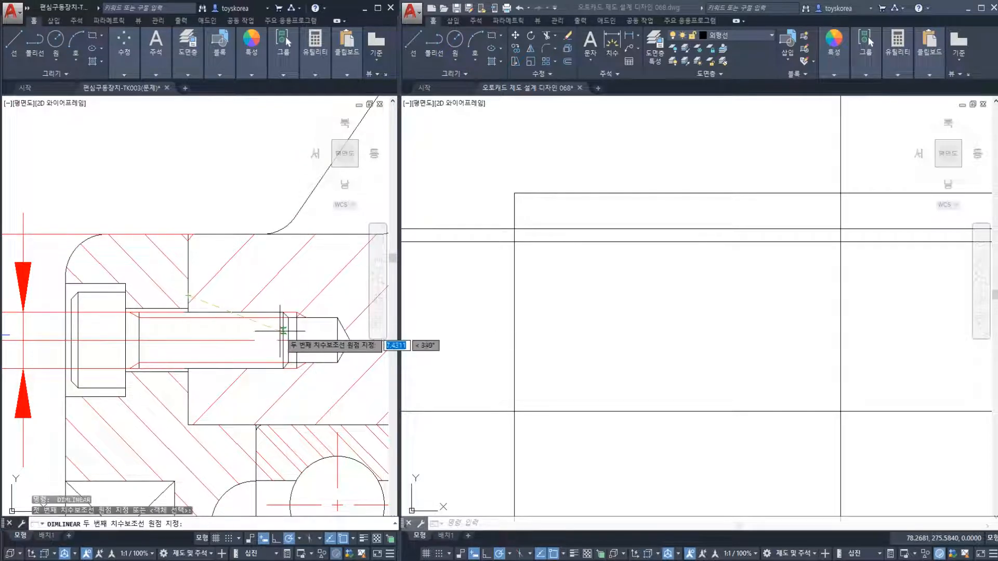
click(297, 313)
click(250, 183)
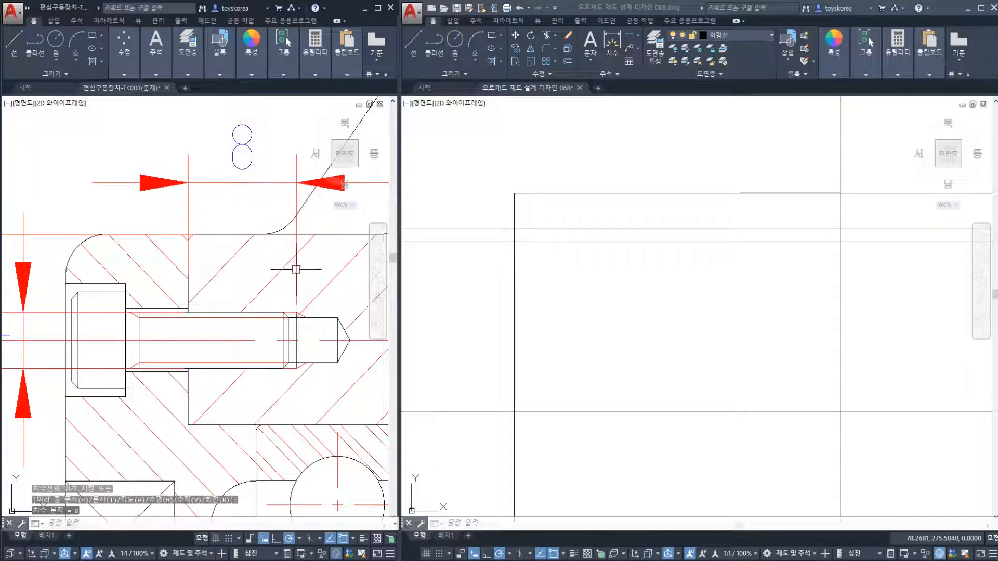
click(299, 331)
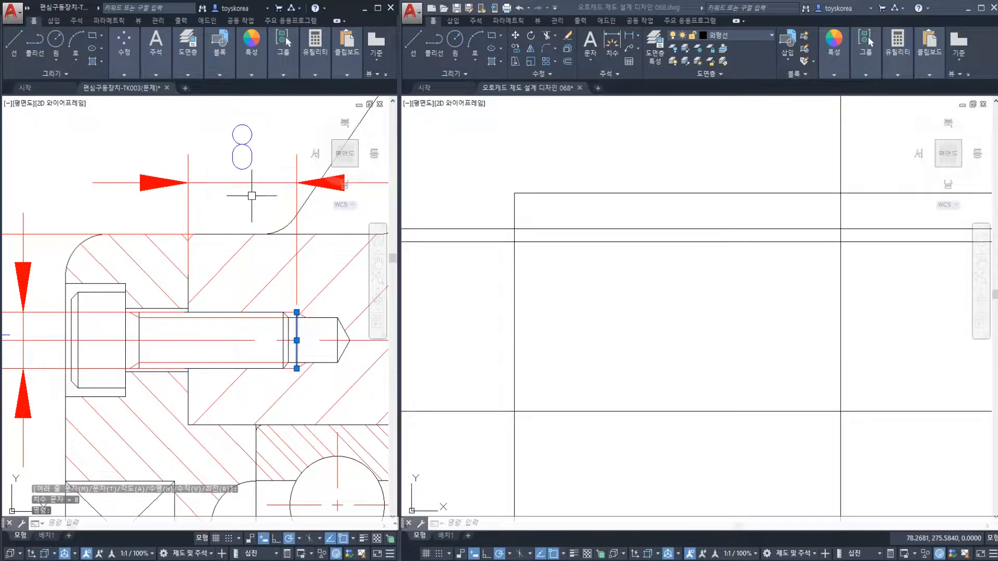
key(Escape)
key(Escape)
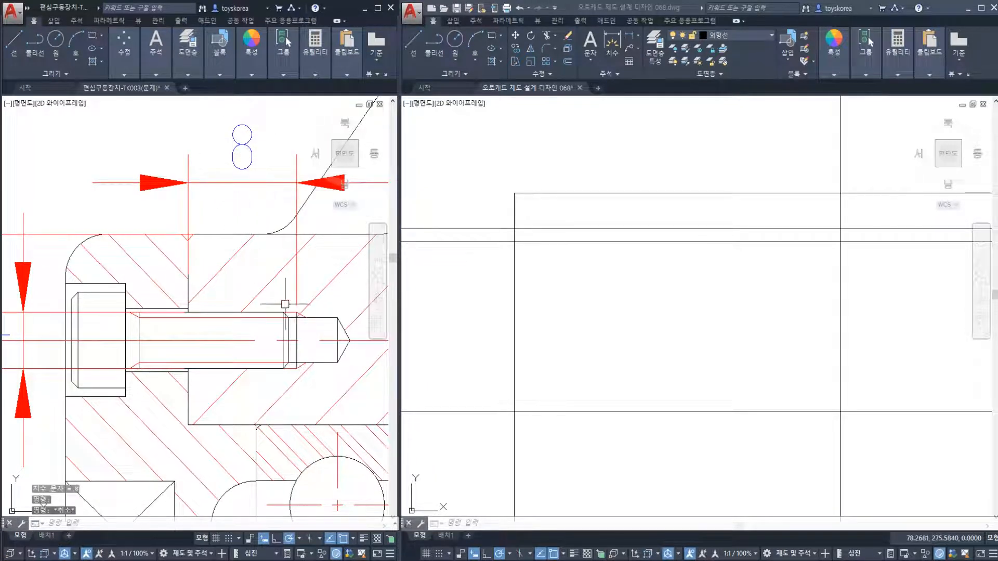
click(335, 333)
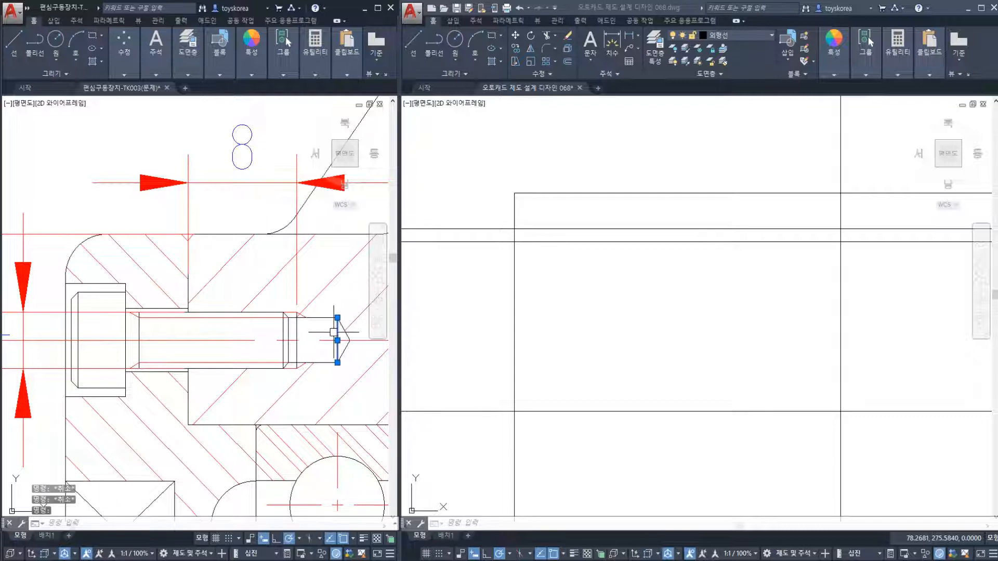
key(Escape)
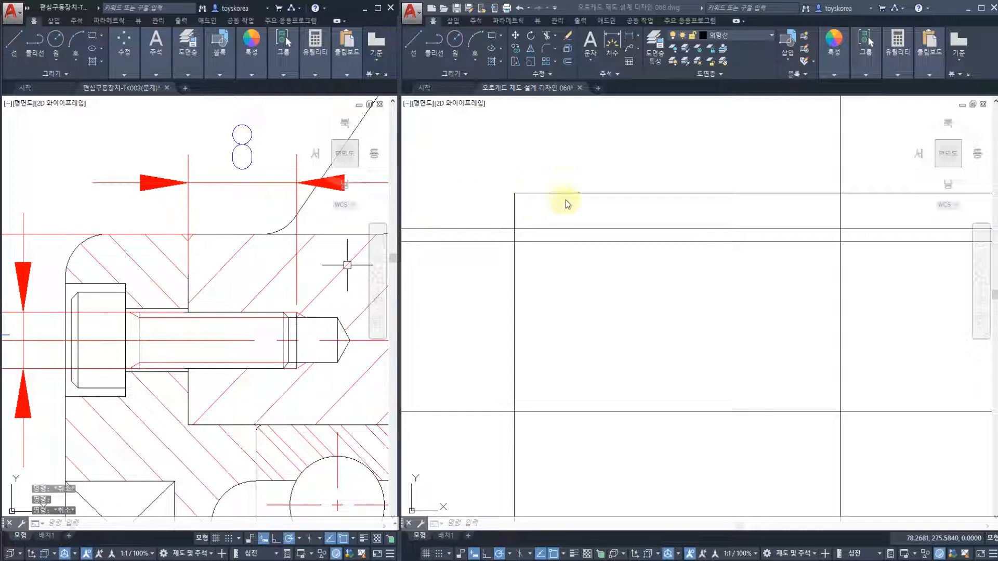
Step: Offset the body's left face line inward by 8 in the part drawing to form the tapped hole's thread end line
click(561, 218)
middle_drag(558, 225, 552, 232)
text(o)
key(Return)
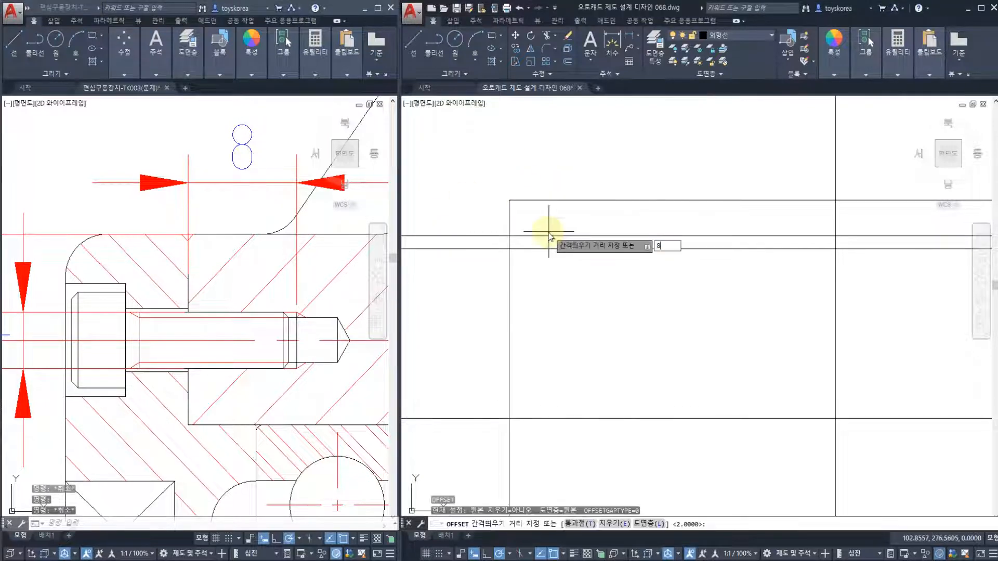
text(8)
key(Return)
click(509, 223)
click(543, 219)
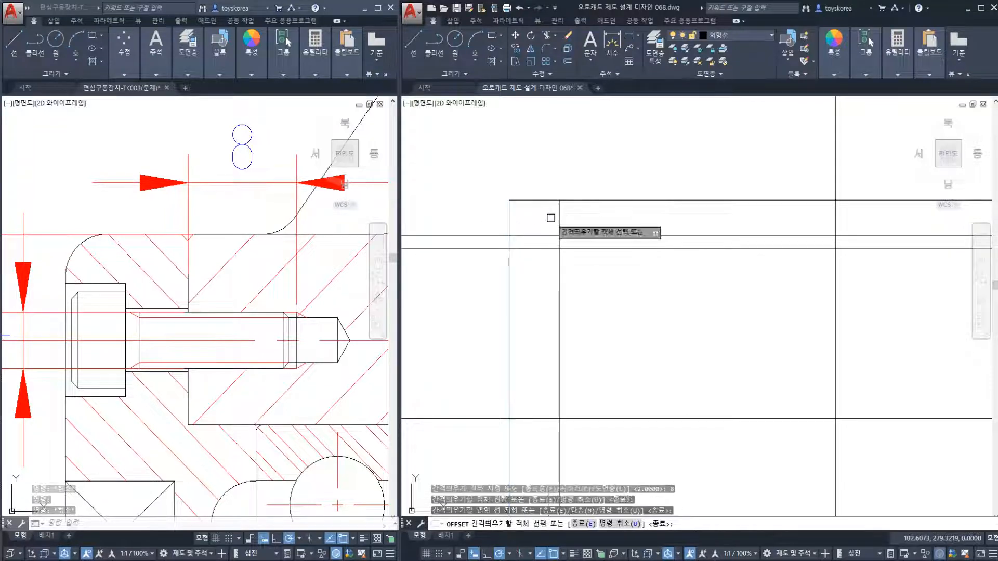
key(Escape)
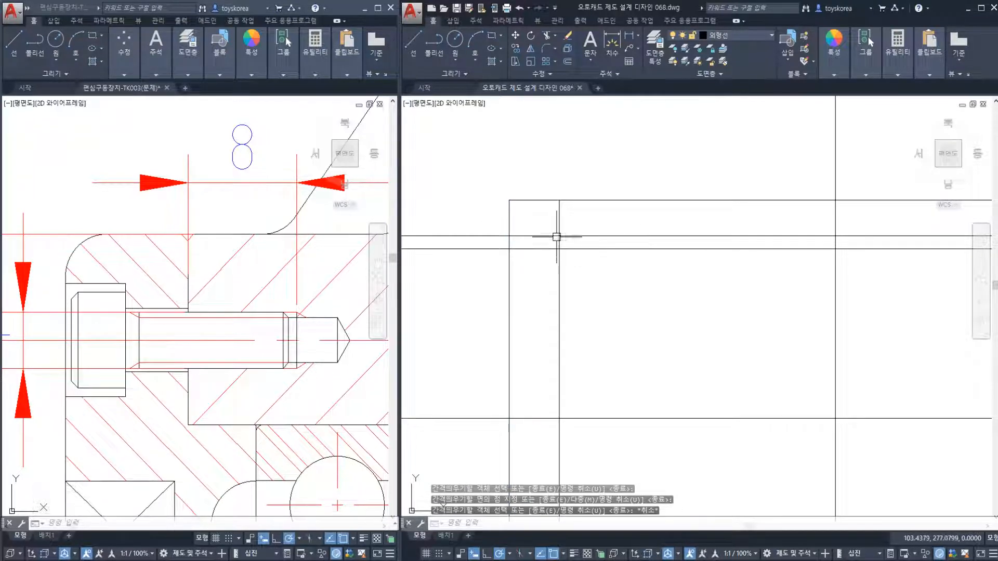
scroll(557, 238, up, 2)
click(558, 244)
click(475, 249)
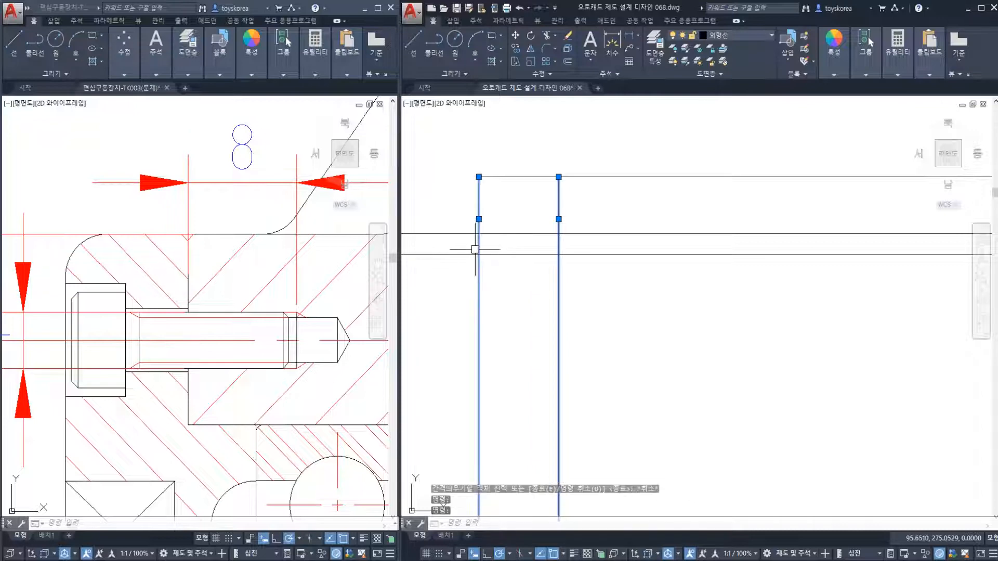
key(Escape)
key(Escape)
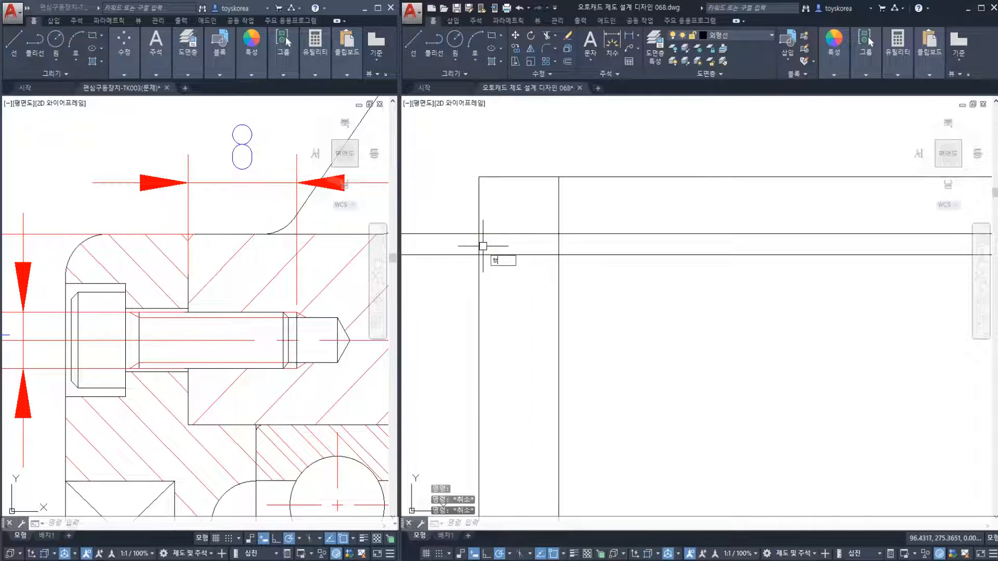
text(tr)
key(Return)
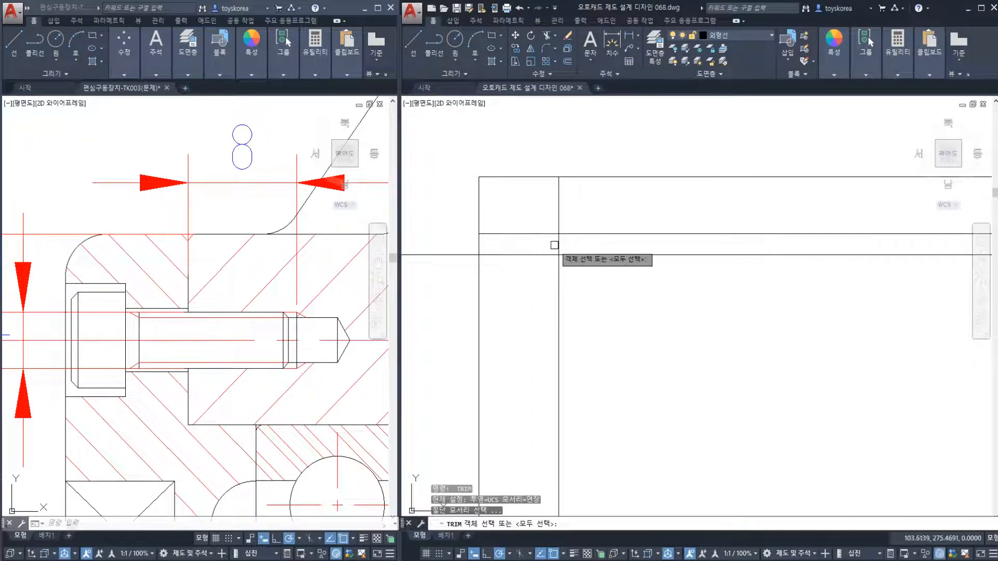
key(Escape)
key(Escape)
key(Escape)
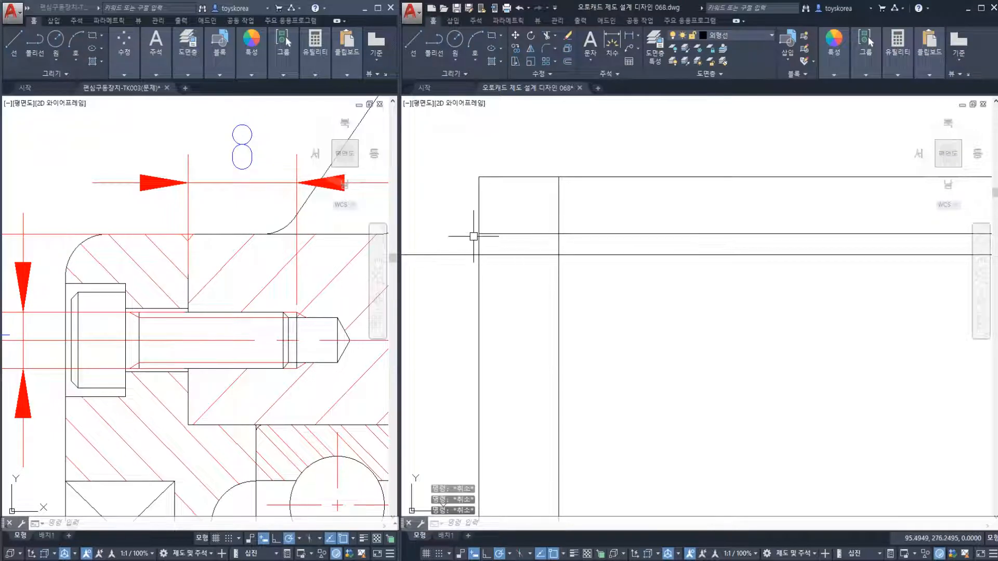
middle_drag(558, 226, 565, 296)
text(li)
key(Return)
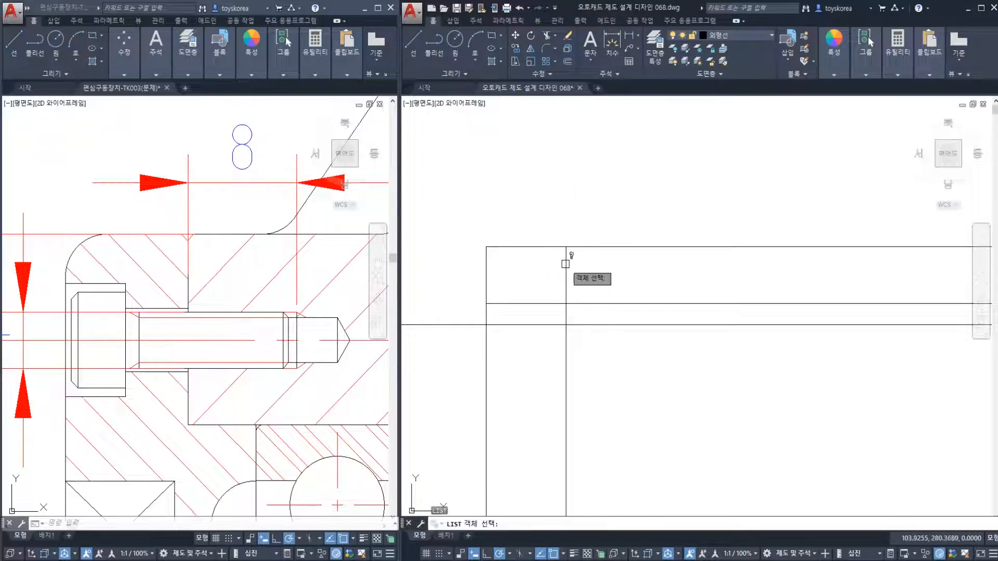
click(566, 264)
key(Escape)
key(Escape)
Step: Dimension the tapped hole's thread depth from the body's left face to the thread end line, above the part drawing's top edge
text(dli)
key(Return)
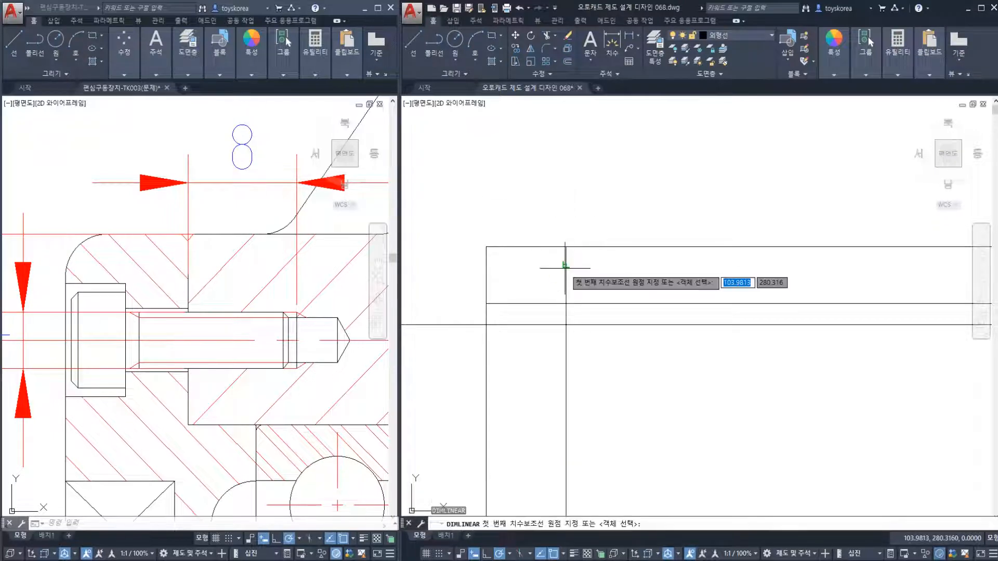
click(567, 264)
click(485, 265)
click(502, 191)
key(Escape)
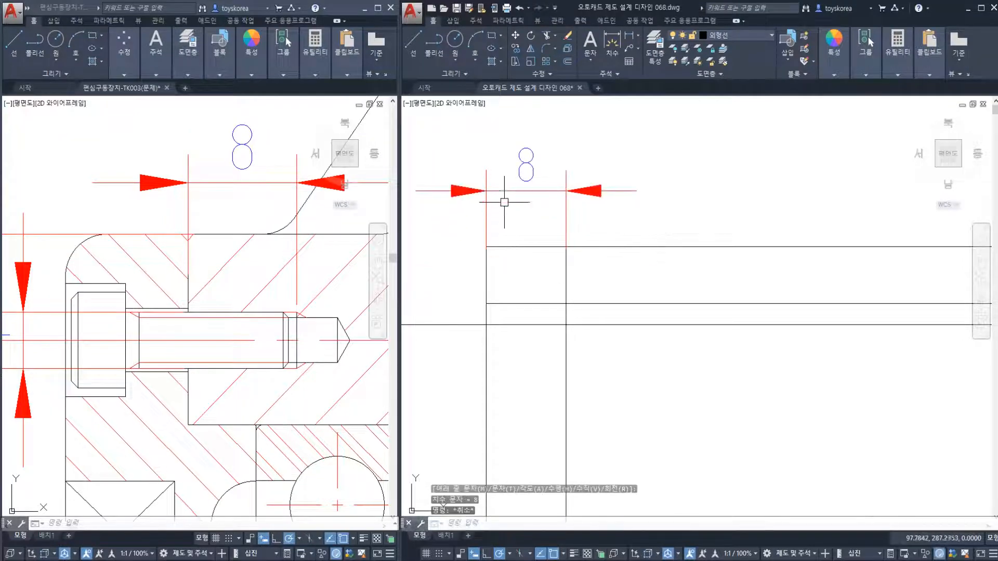
Step: Examine the tapped hole's thread end line and drilled-hole end line in the assembly drawing
click(319, 341)
click(299, 334)
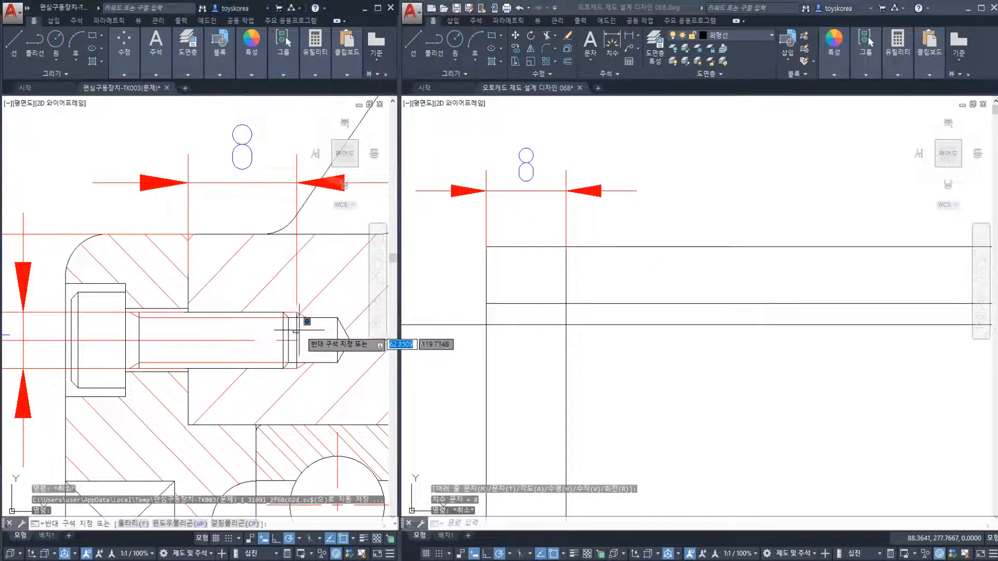
key(Escape)
click(297, 326)
key(Escape)
click(337, 332)
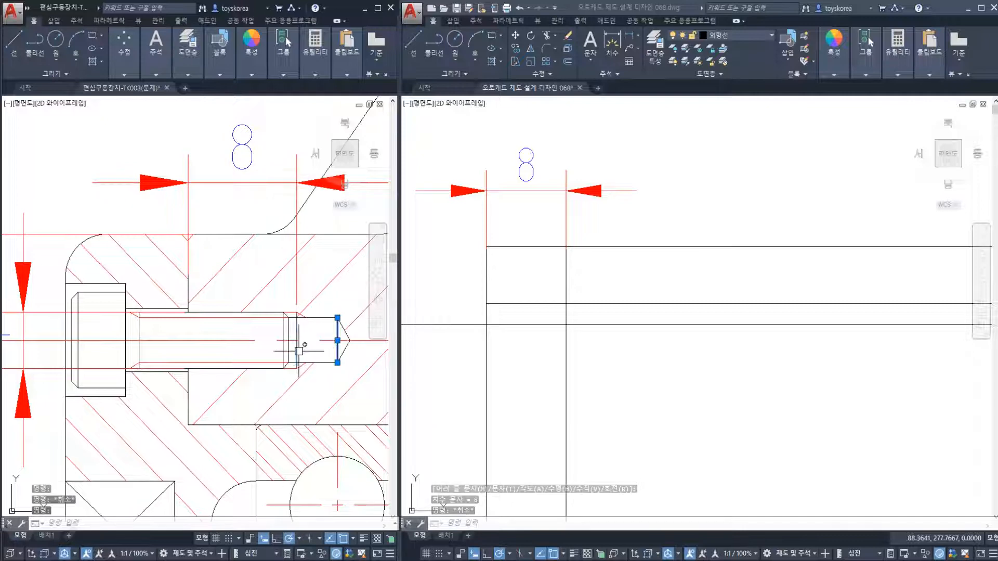
click(296, 343)
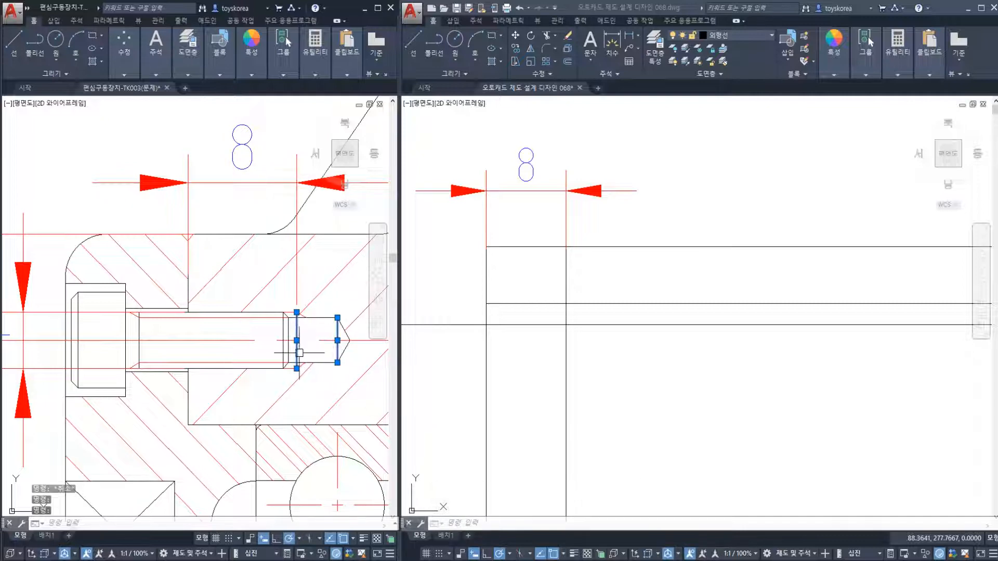
key(Escape)
key(Escape)
Step: Offset the thread end line inward by 3 in the part drawing to form the drilled-hole end line
click(528, 339)
text(o)
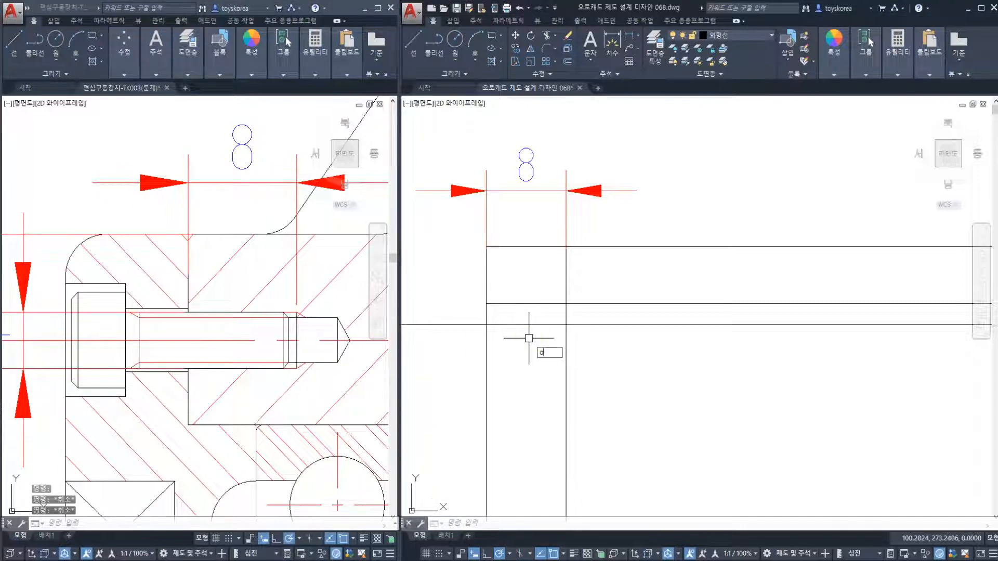
key(Return)
text(3)
key(Return)
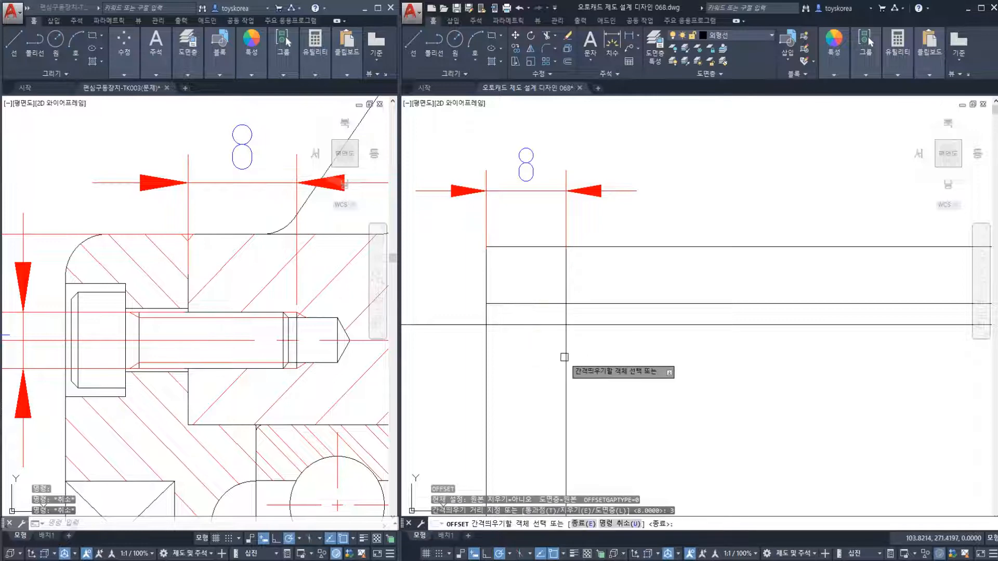
click(566, 353)
click(583, 352)
key(Escape)
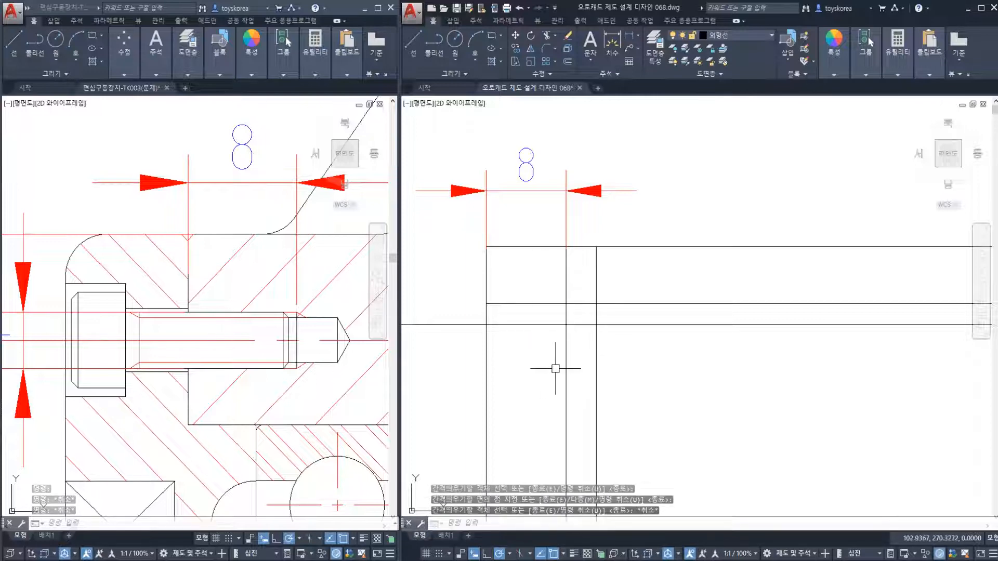
click(597, 370)
key(Escape)
middle_drag(576, 328, 582, 313)
key(Escape)
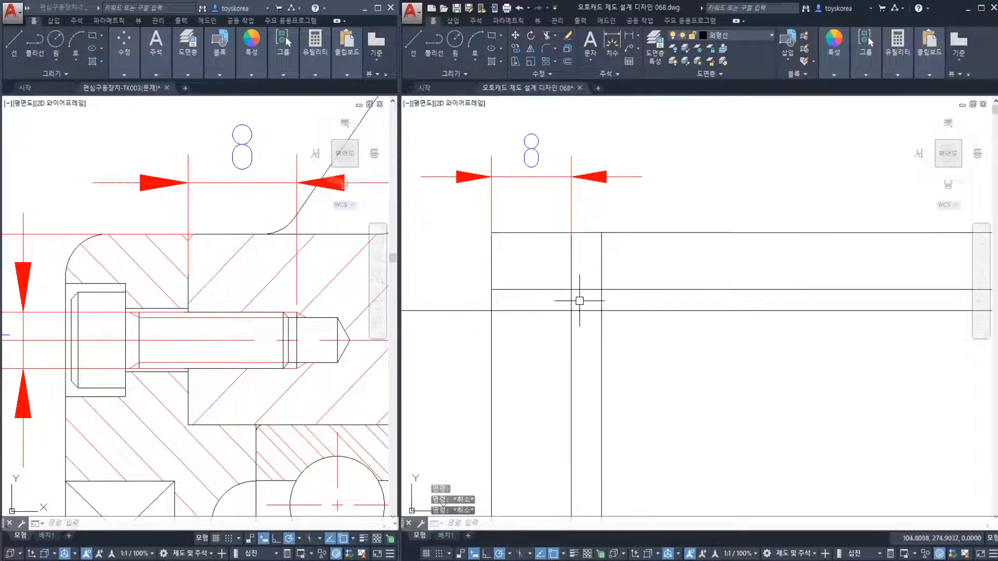
click(601, 326)
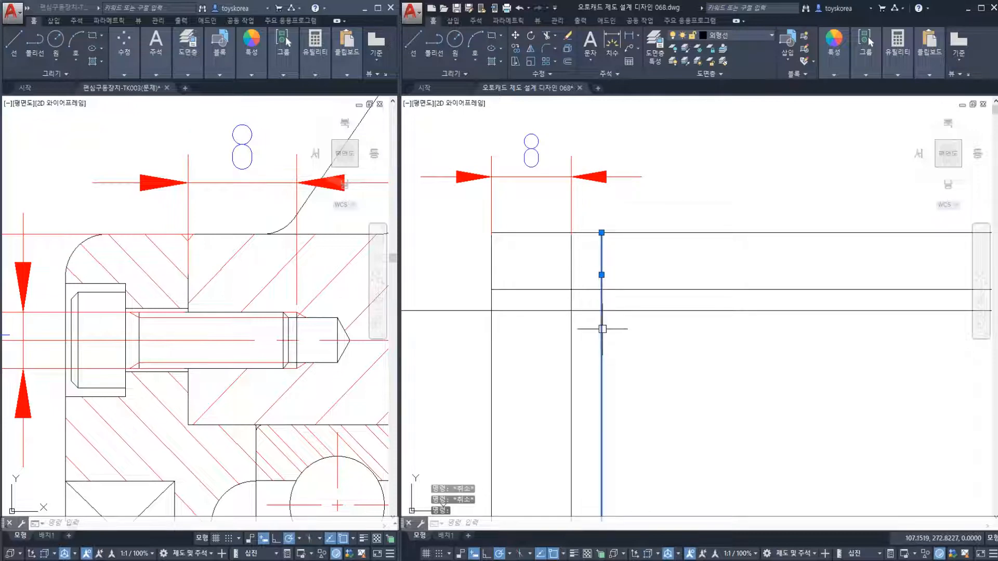
key(Escape)
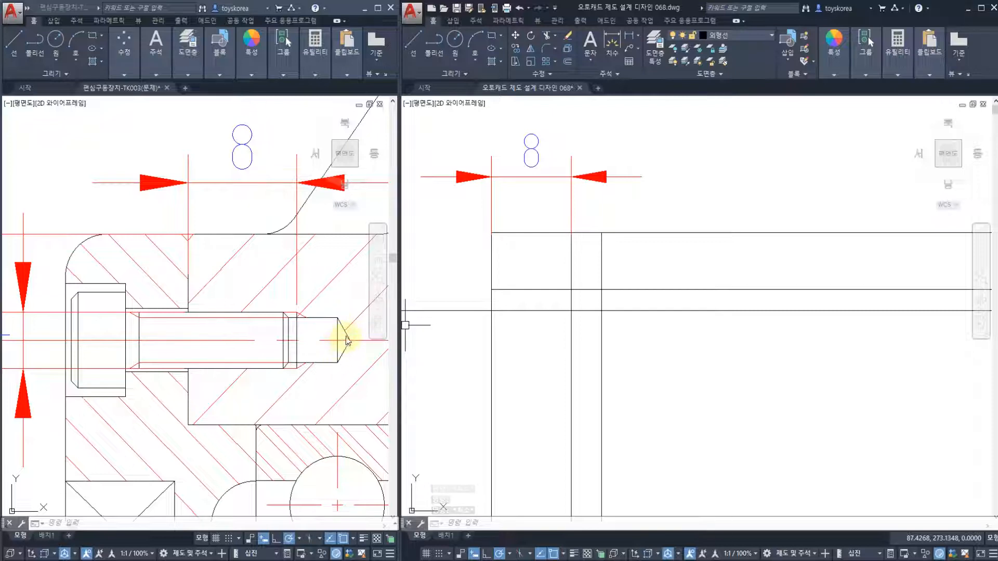
Step: Examine the drill-point cone lines in the assembly and the corresponding drilled-hole end in the part drawing
key(Escape)
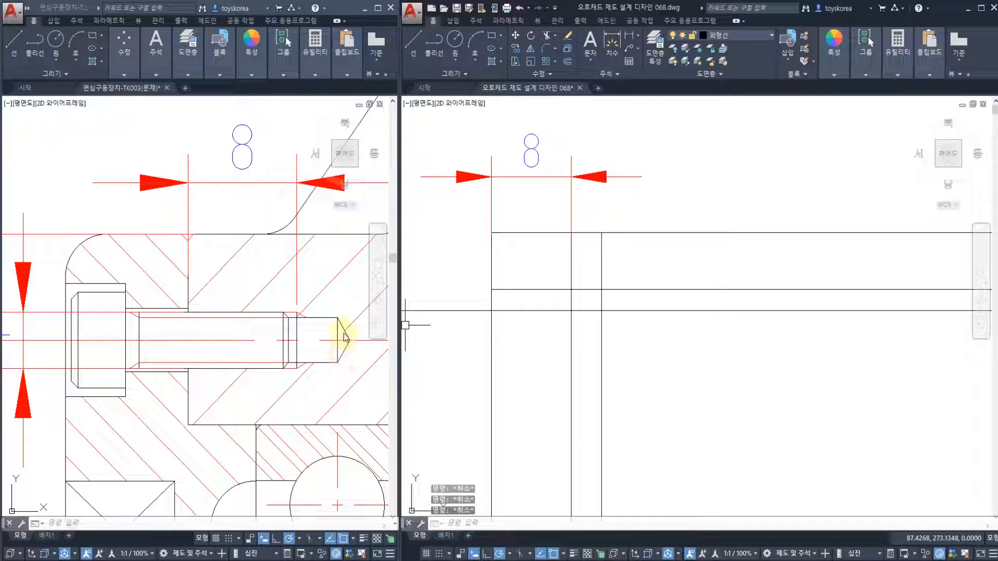
click(343, 337)
click(344, 339)
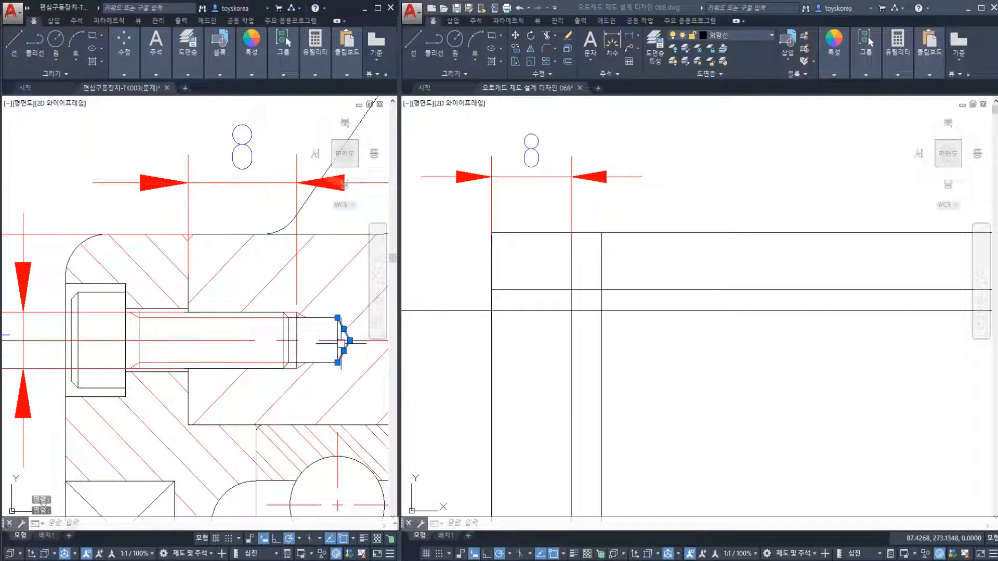
key(Escape)
key(Escape)
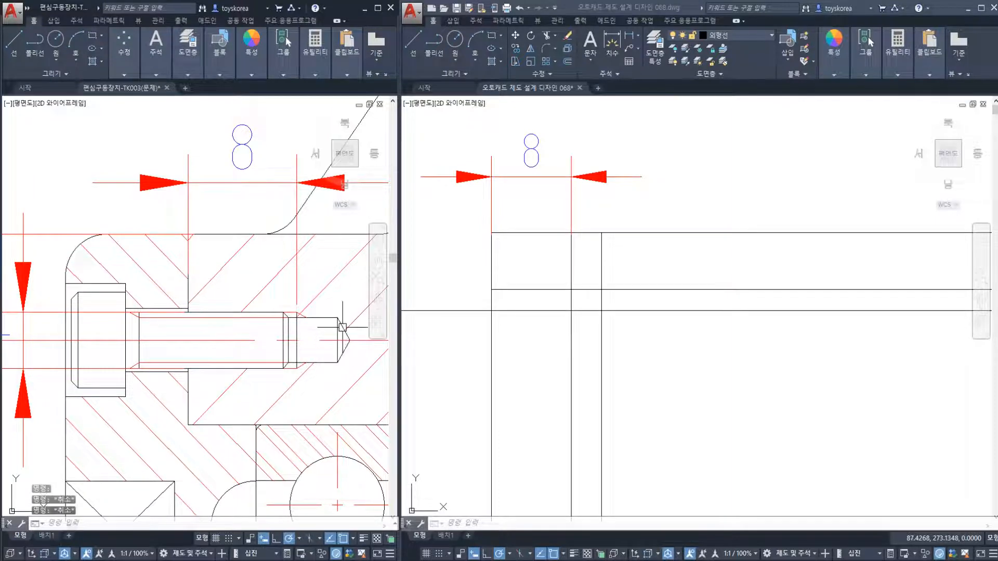
click(597, 332)
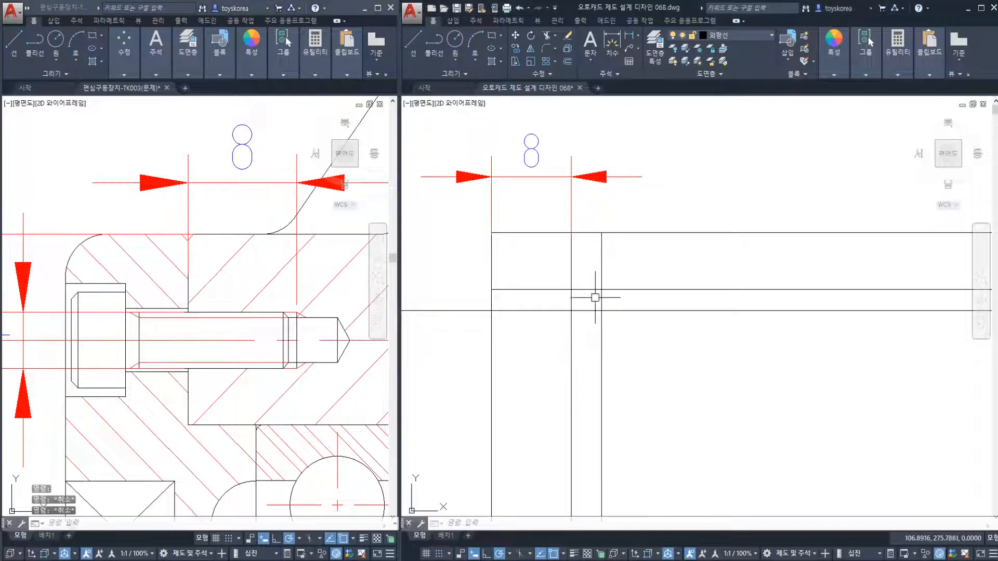
click(598, 306)
key(Escape)
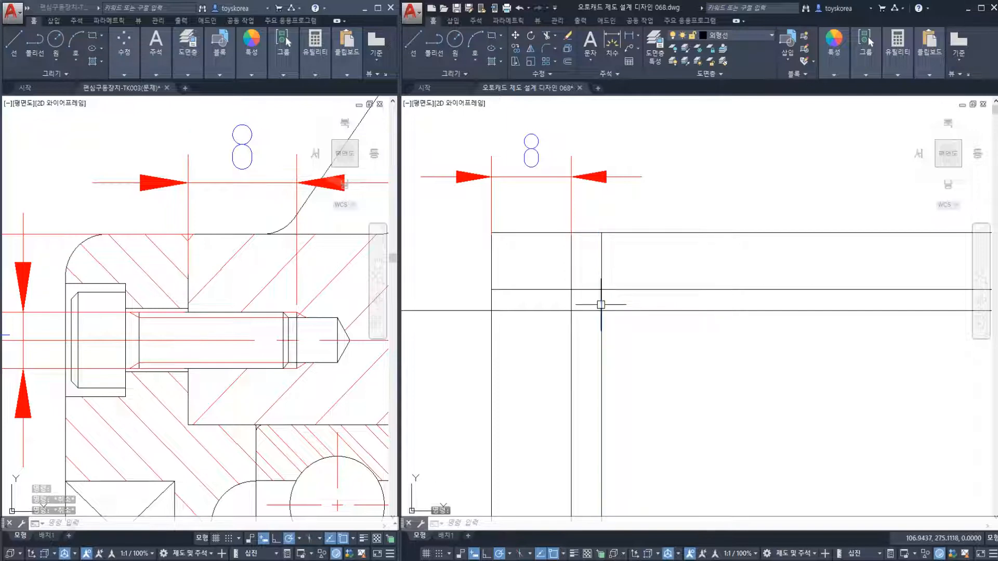
click(595, 311)
key(Escape)
Step: Dimension the distance between the thread end line and the drilled-hole end line, below the tapped hole's centerline in the part drawing
text(dli)
key(Return)
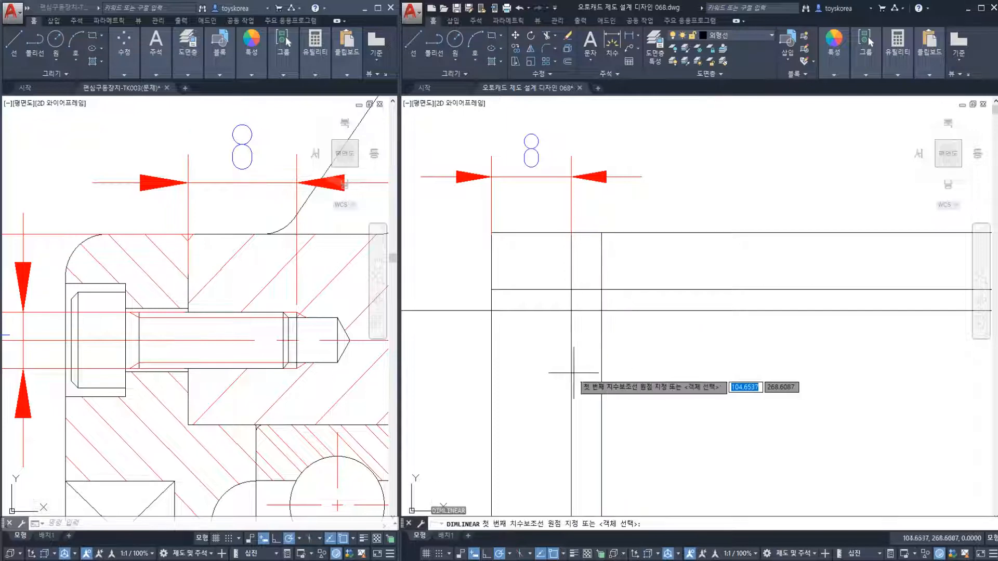
click(571, 374)
click(601, 373)
click(615, 389)
key(Escape)
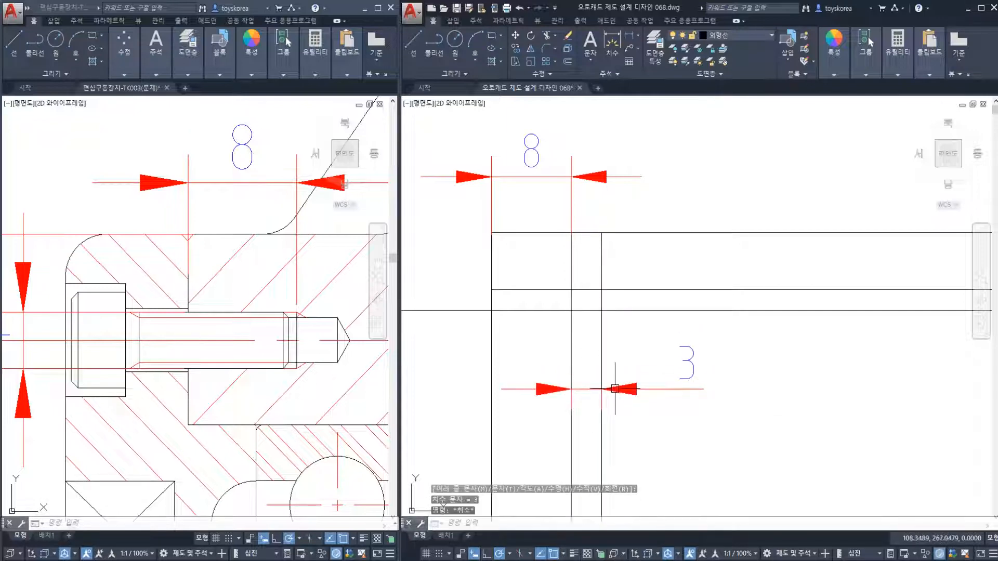
key(Escape)
key(Escape)
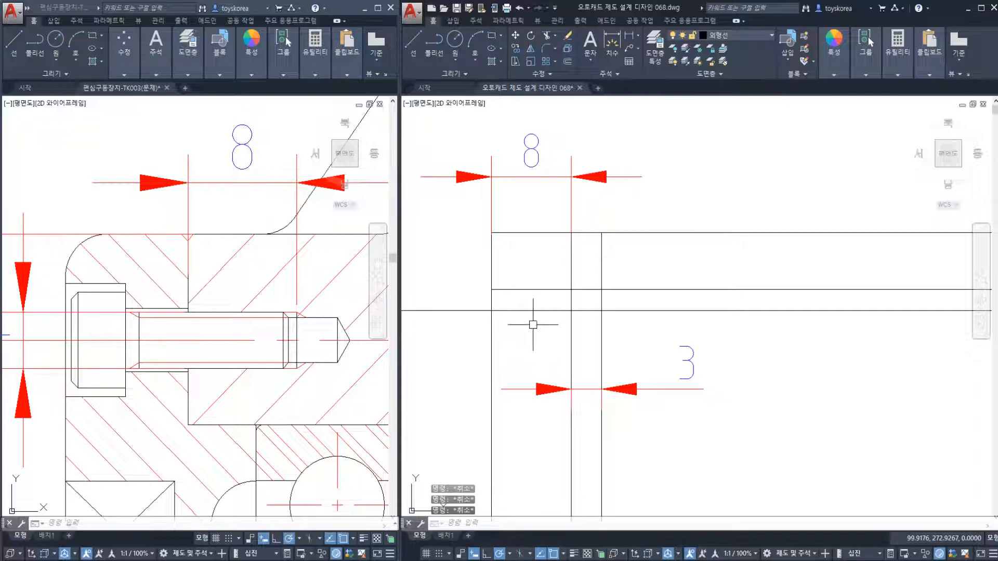
Step: Examine the tapped hole's inner thread line and the thread diameter dimension in the assembly drawing
click(306, 319)
click(323, 318)
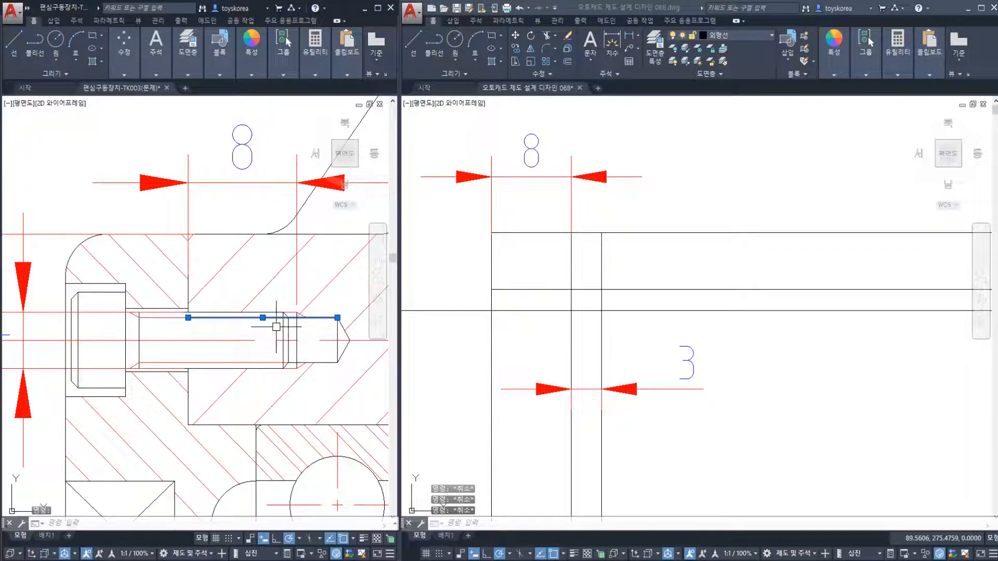
key(Escape)
click(320, 317)
key(Escape)
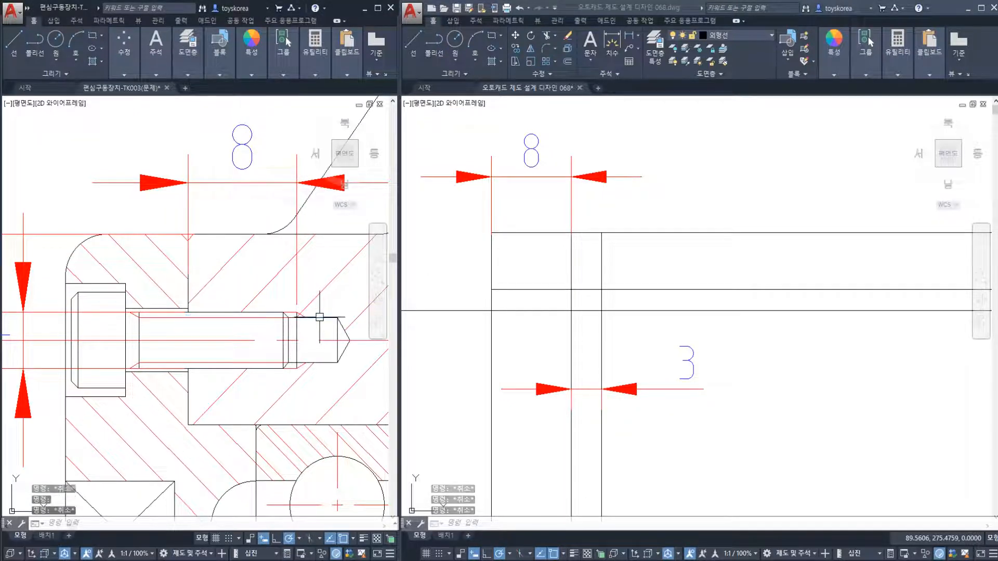
middle_drag(101, 301, 189, 275)
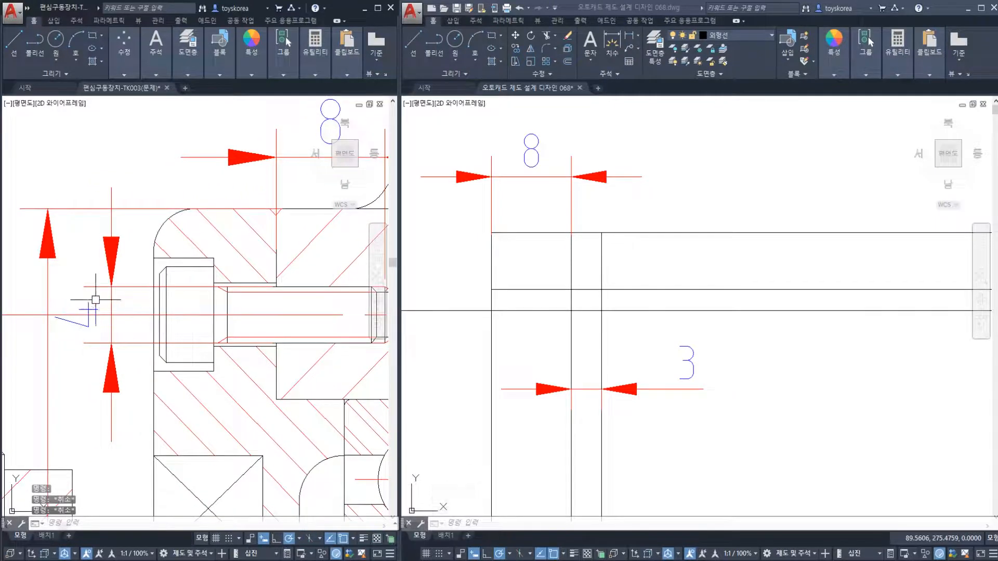
middle_drag(78, 317, 55, 323)
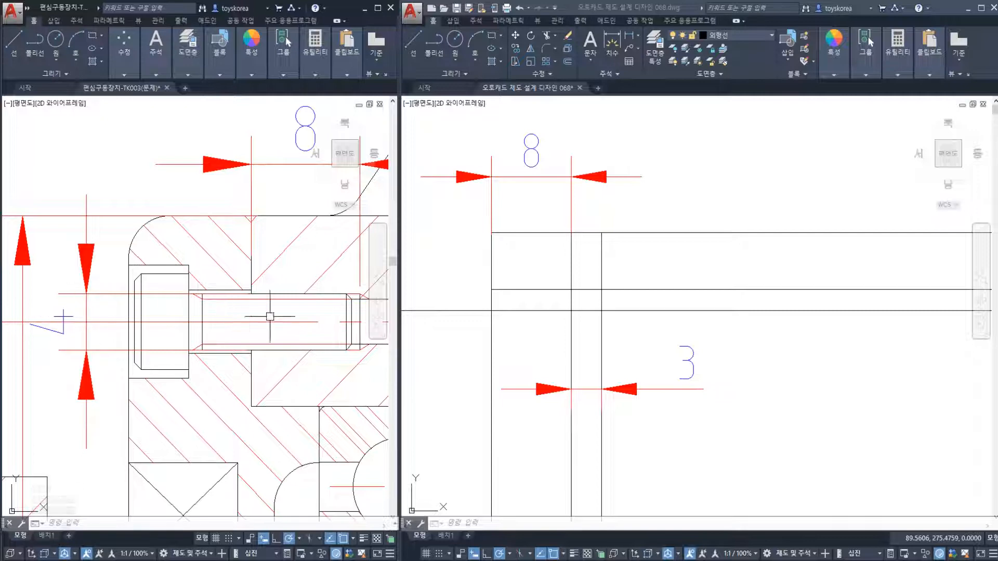
Step: Try offsetting the tapped hole's upper thread line by 0.4 toward its centerline, and erase the trial line
click(589, 269)
text(o)
key(Return)
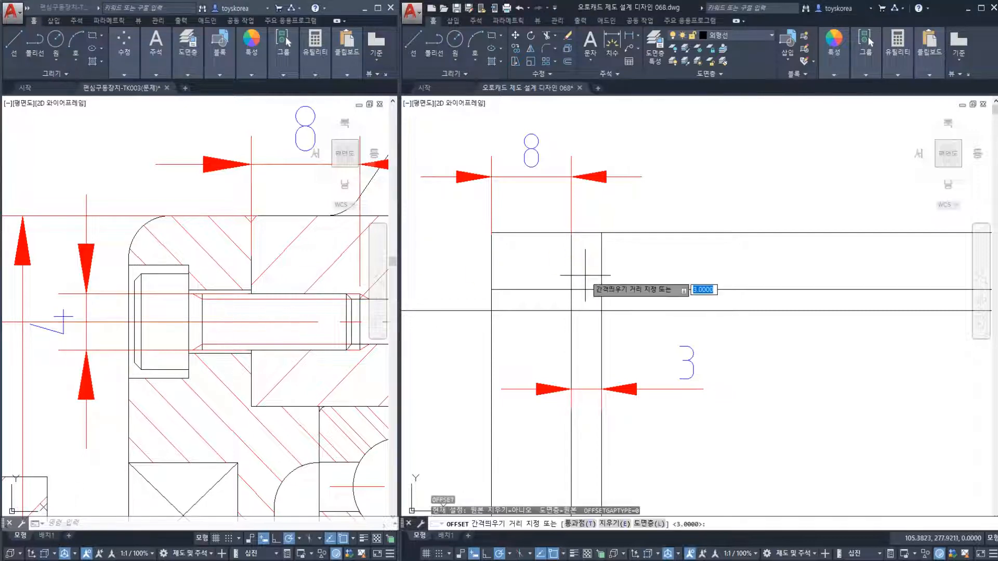
text(0.4)
key(Return)
click(620, 290)
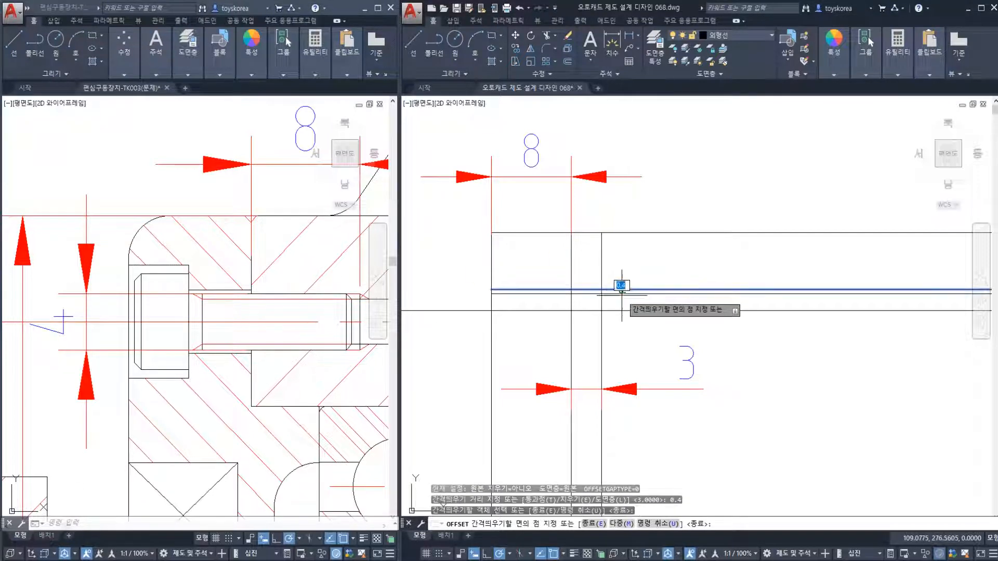
click(621, 298)
key(Escape)
click(621, 294)
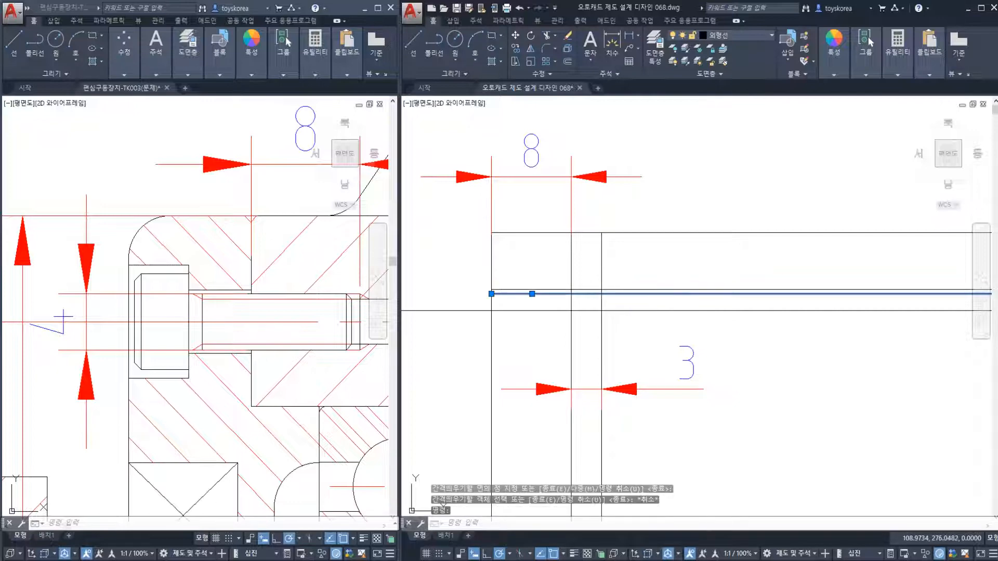
text(e)
key(Return)
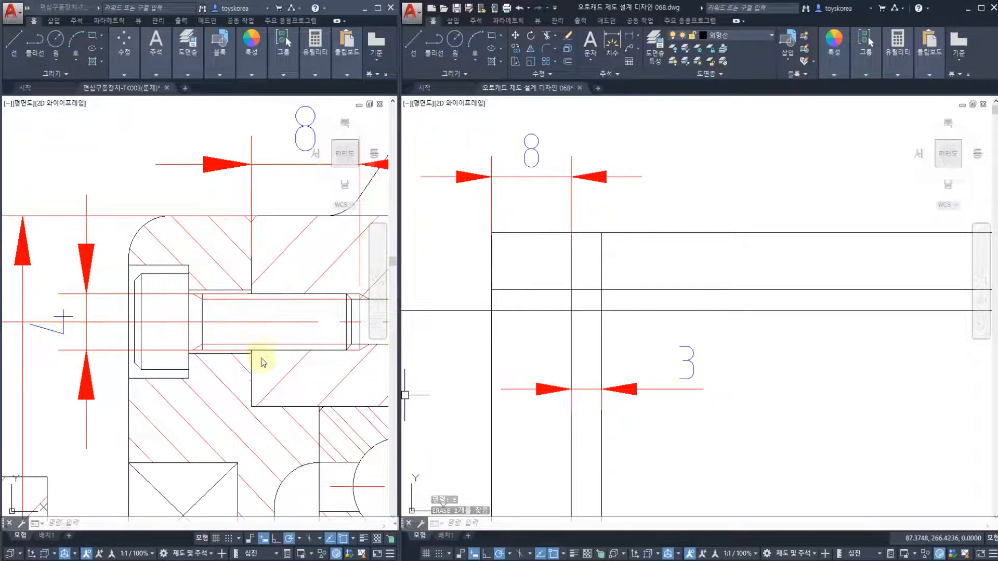
Step: Switch to the KS drafting standards PDF and find the metric coarse thread entry (10. 미터 보통 나사) in its table of contents
key(alt+Tab)
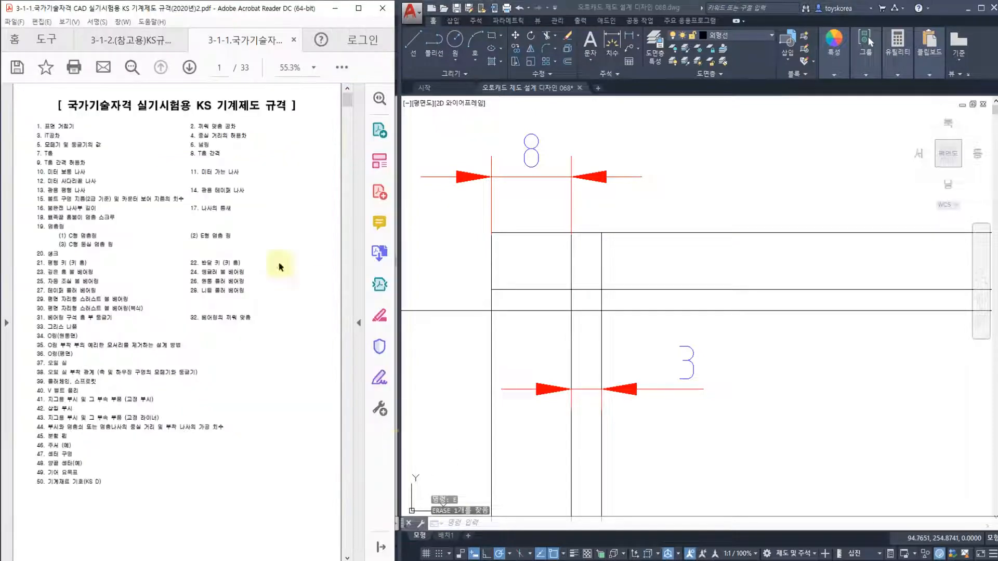
ctrl+scroll(38, 170, up, 2)
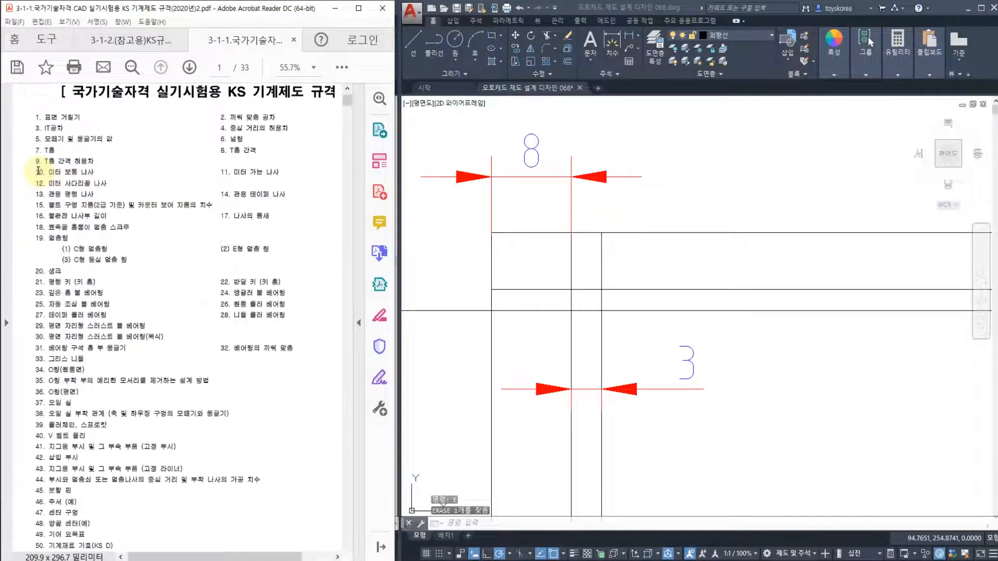
scroll(154, 261, up, 1)
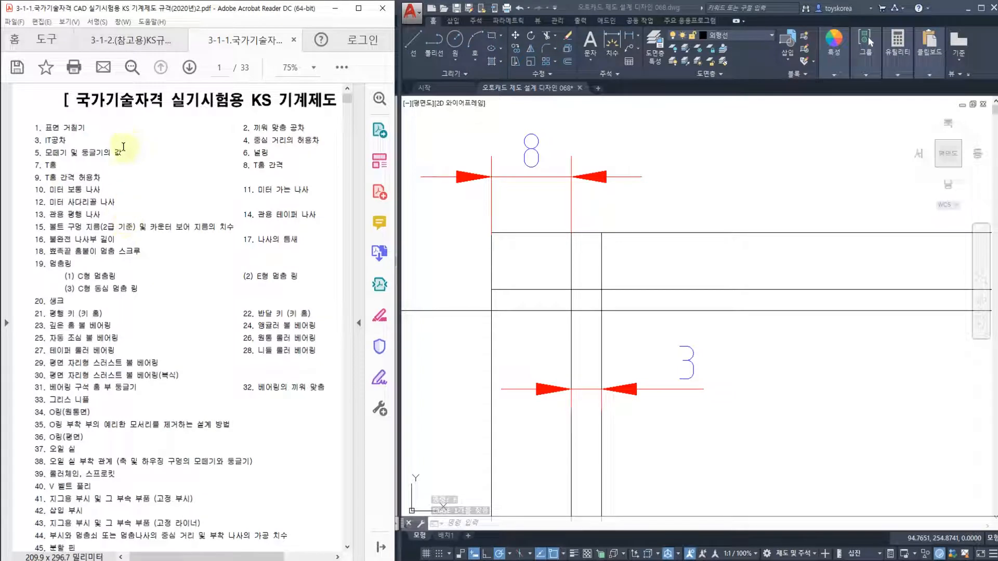
ctrl+scroll(58, 175, up, 1)
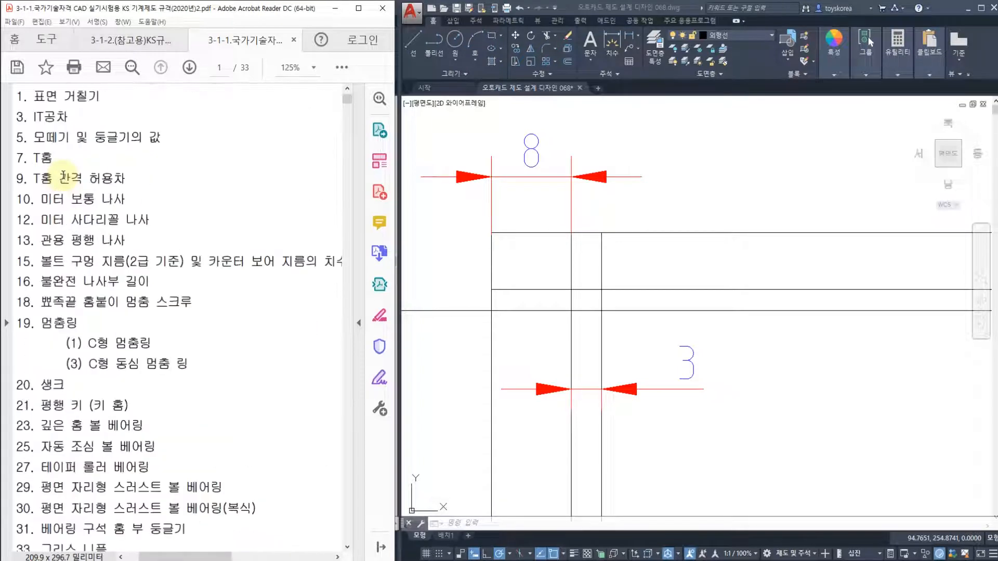
ctrl+scroll(52, 175, down, 1)
ctrl+scroll(47, 173, up, 1)
scroll(80, 201, up, 1)
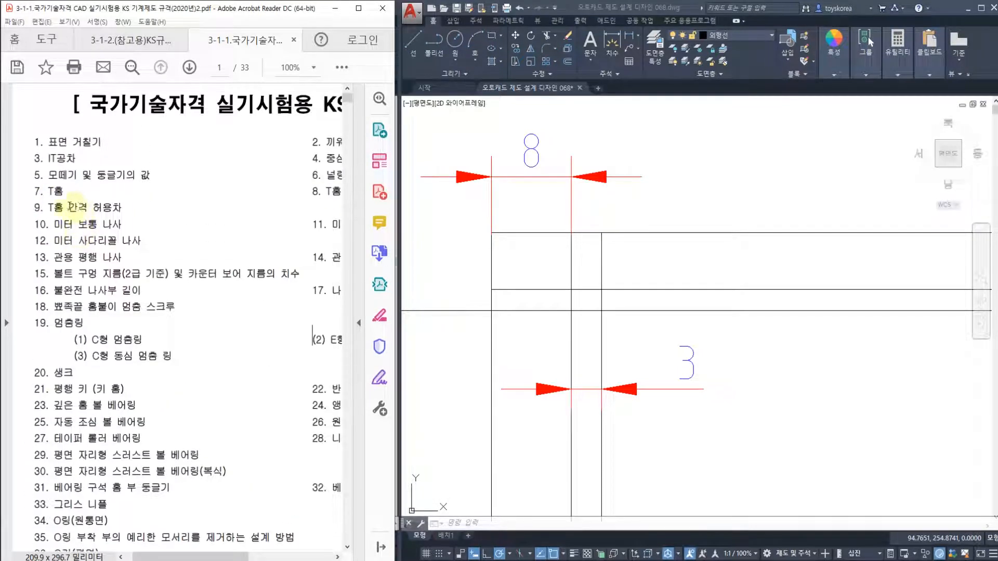
drag(55, 221, 117, 240)
click(63, 225)
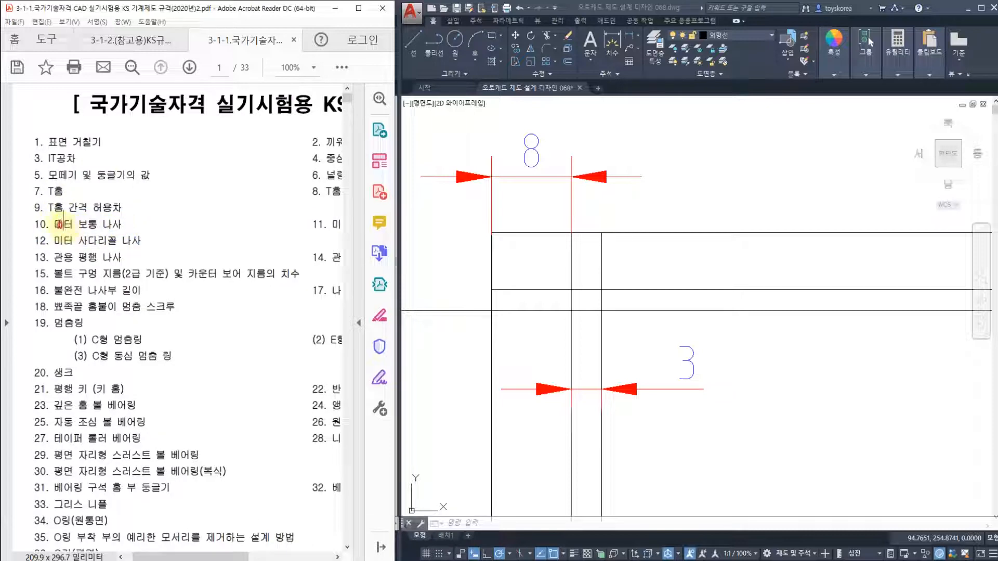
drag(57, 224, 112, 226)
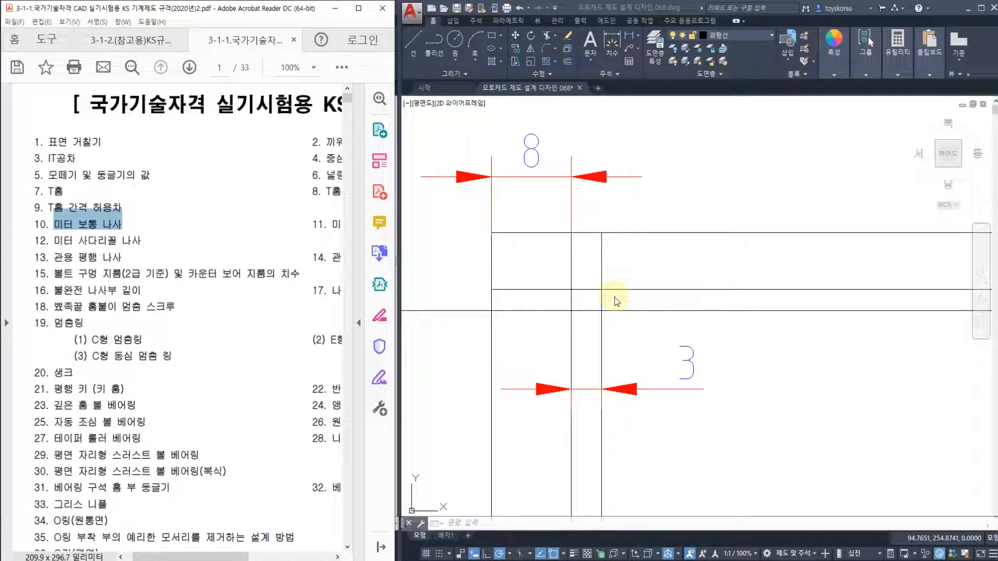
click(165, 196)
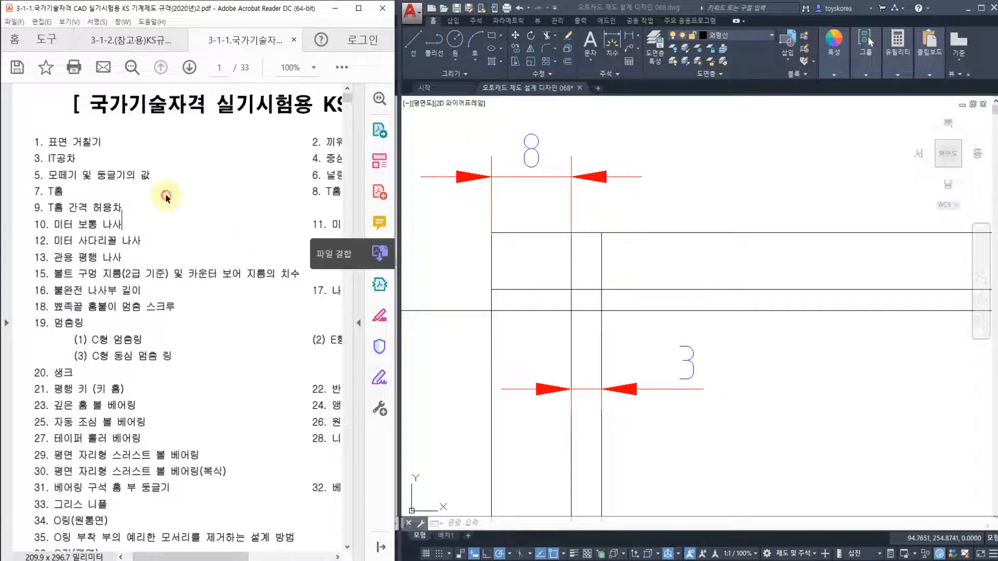
ctrl+scroll(165, 234, down, 1)
scroll(166, 235, down, 1)
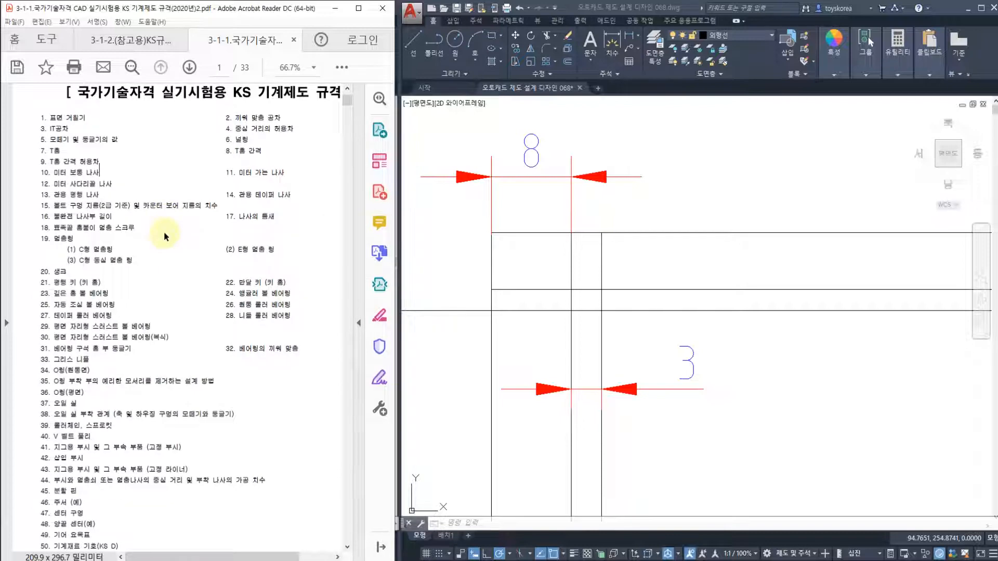
Step: Examine the M4 row of the metric coarse thread table for the internal thread's major diameter D and minor diameter D1
scroll(164, 229, down, 20)
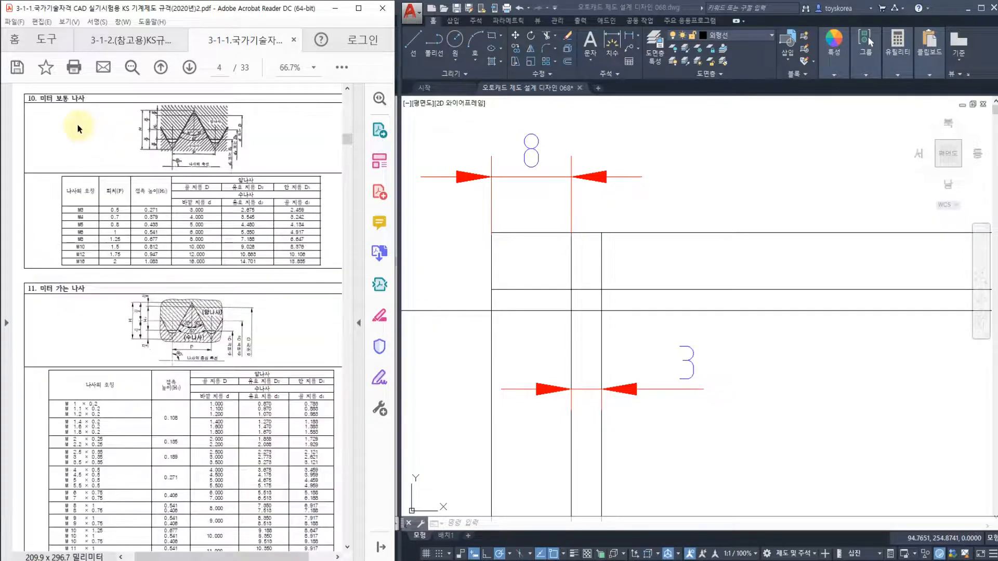
ctrl+scroll(151, 147, up, 3)
scroll(133, 187, up, 1)
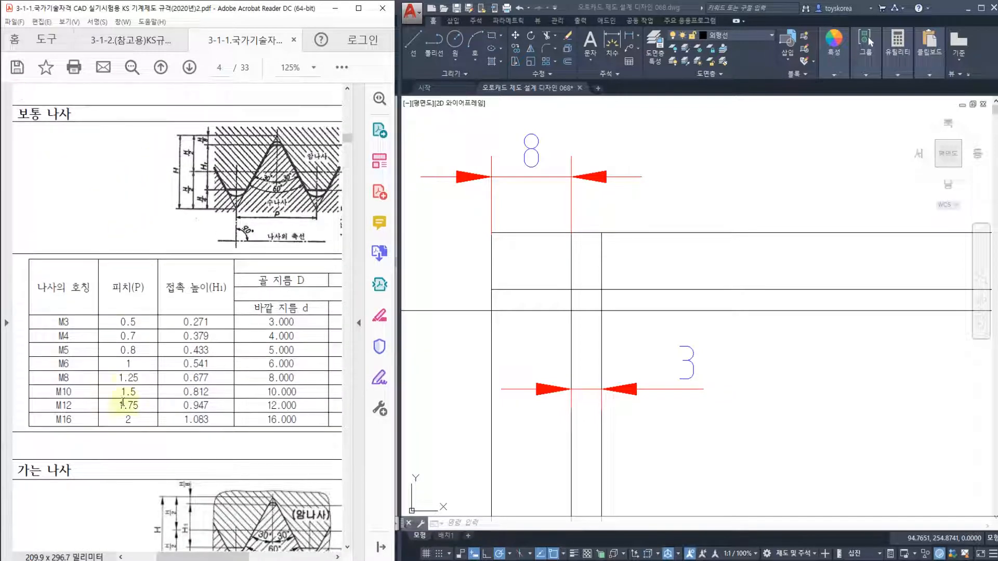
drag(180, 555, 164, 557)
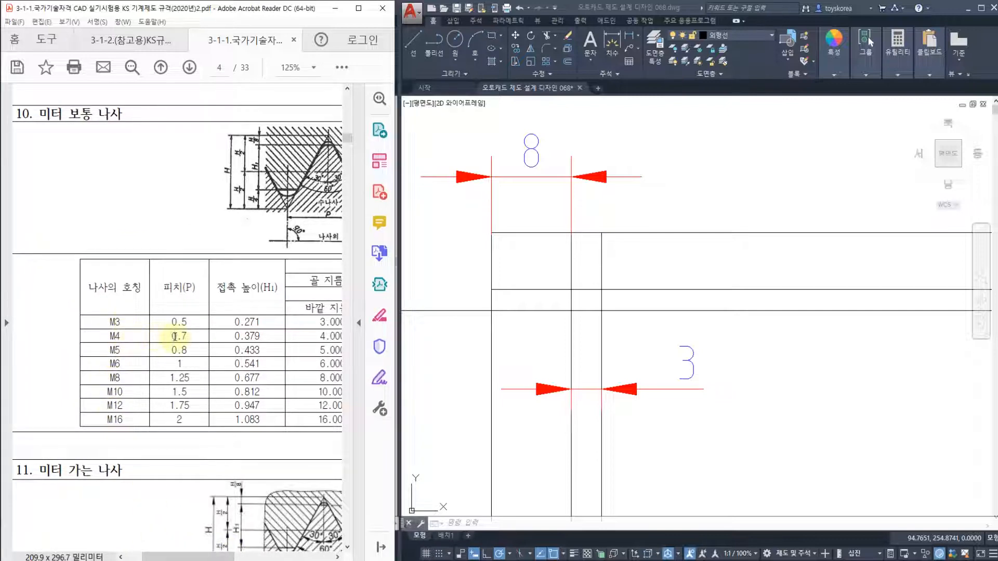
drag(205, 551, 273, 551)
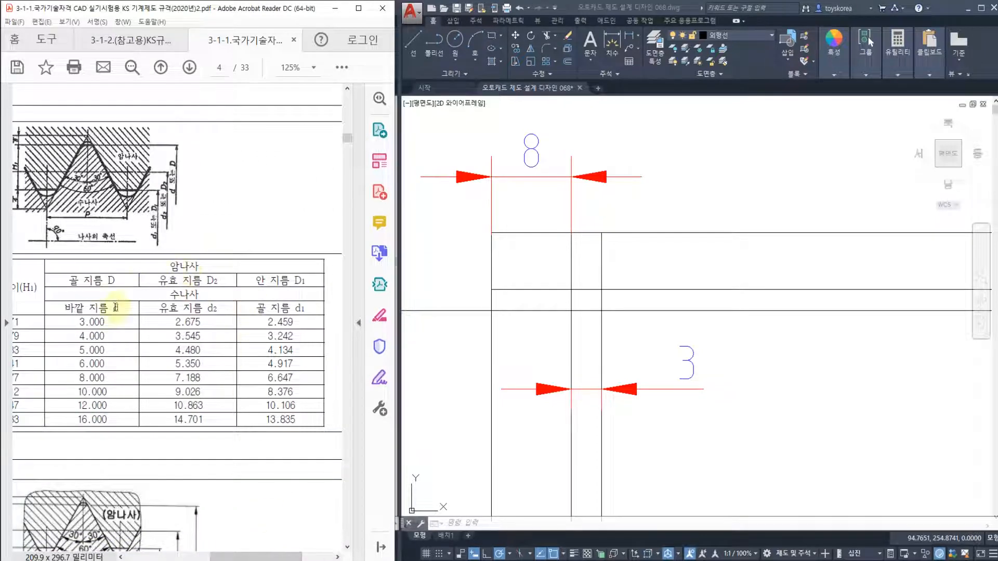
drag(105, 336, 108, 336)
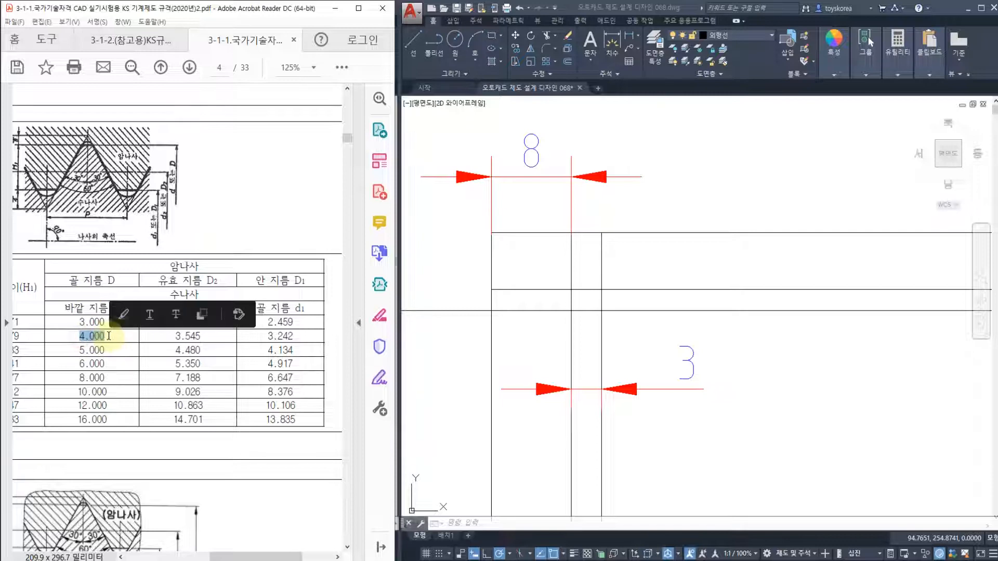
click(251, 277)
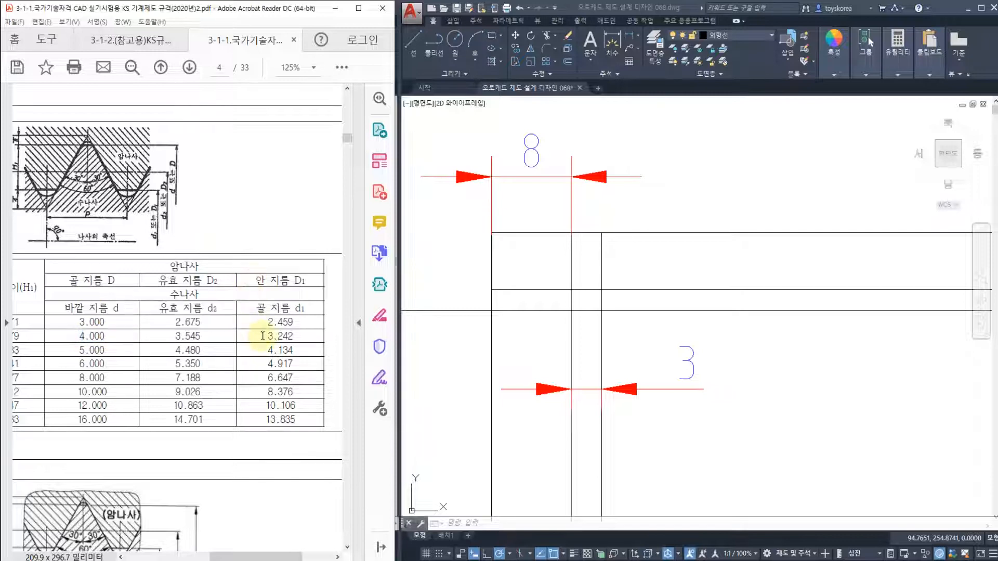
drag(279, 337, 297, 336)
click(305, 338)
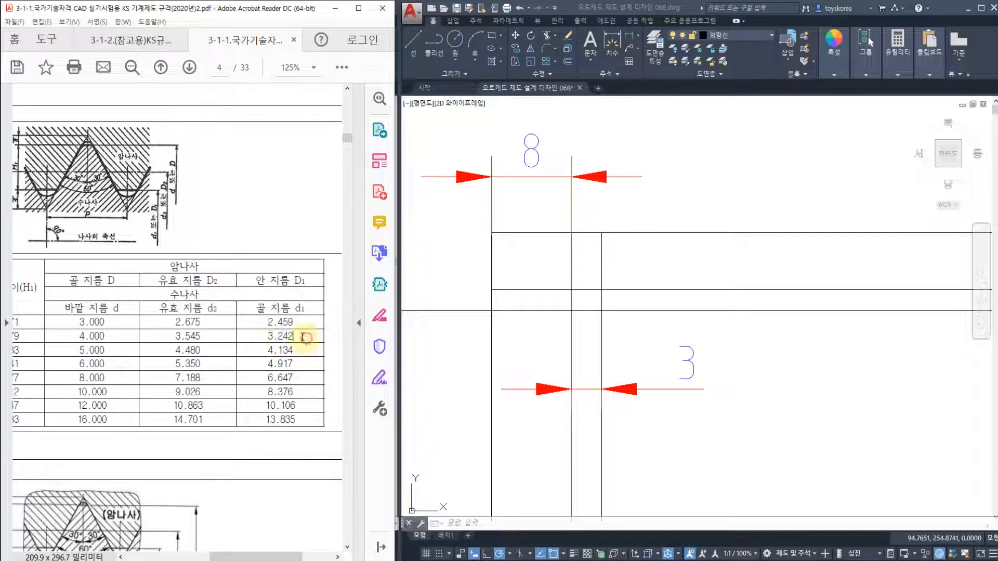
click(530, 293)
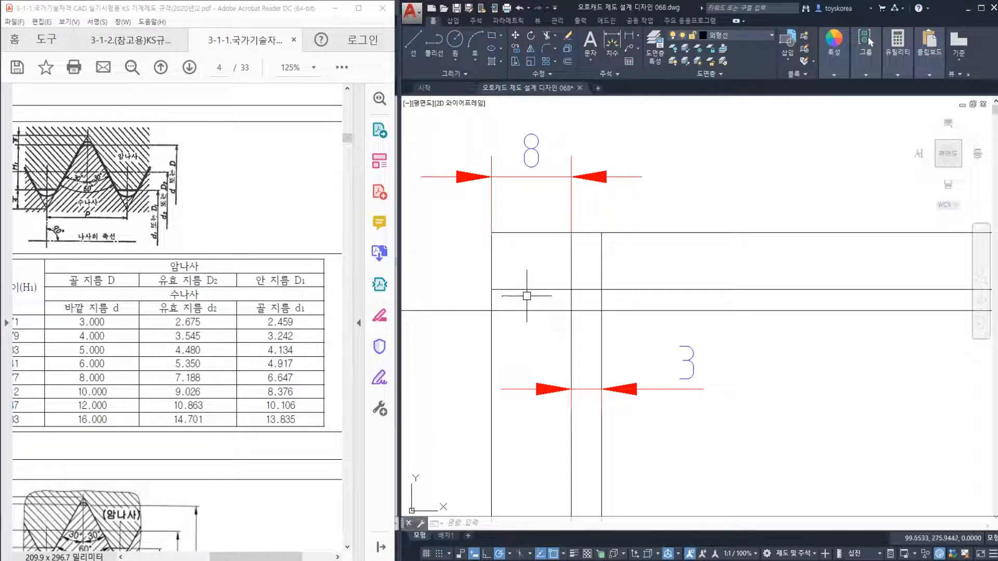
middle_drag(525, 310, 569, 317)
middle_drag(481, 321, 568, 325)
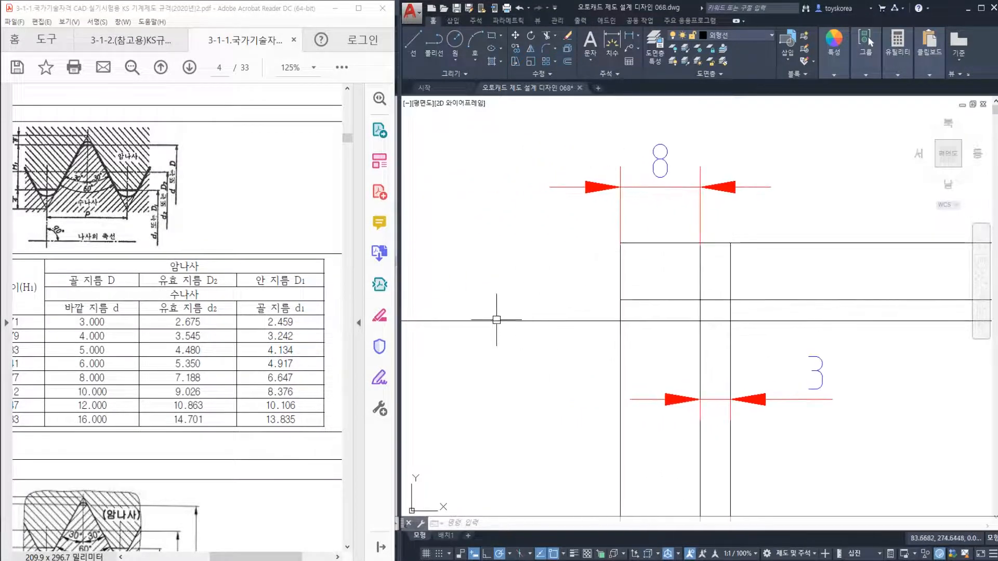
scroll(584, 310, down, 4)
scroll(637, 314, up, 4)
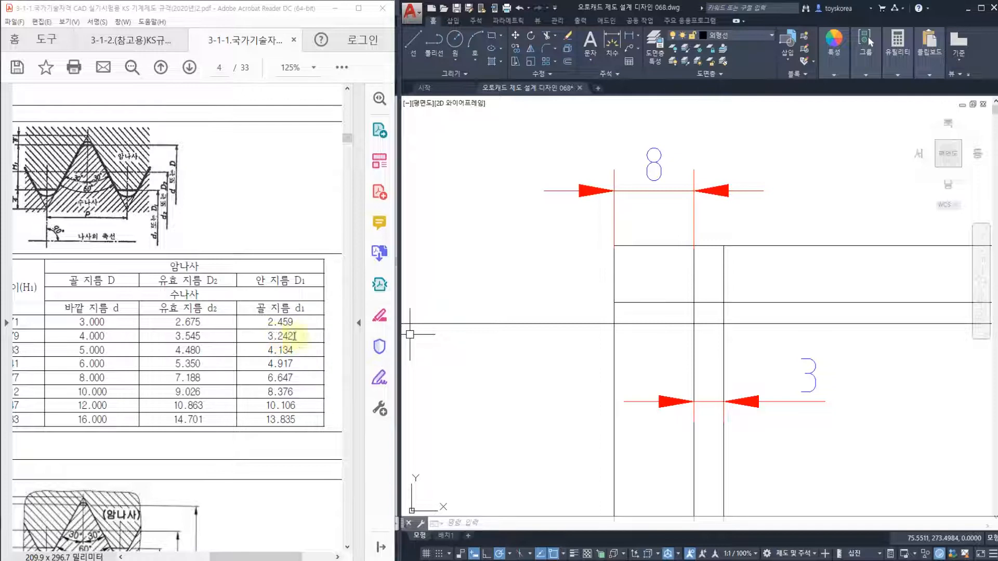
click(640, 315)
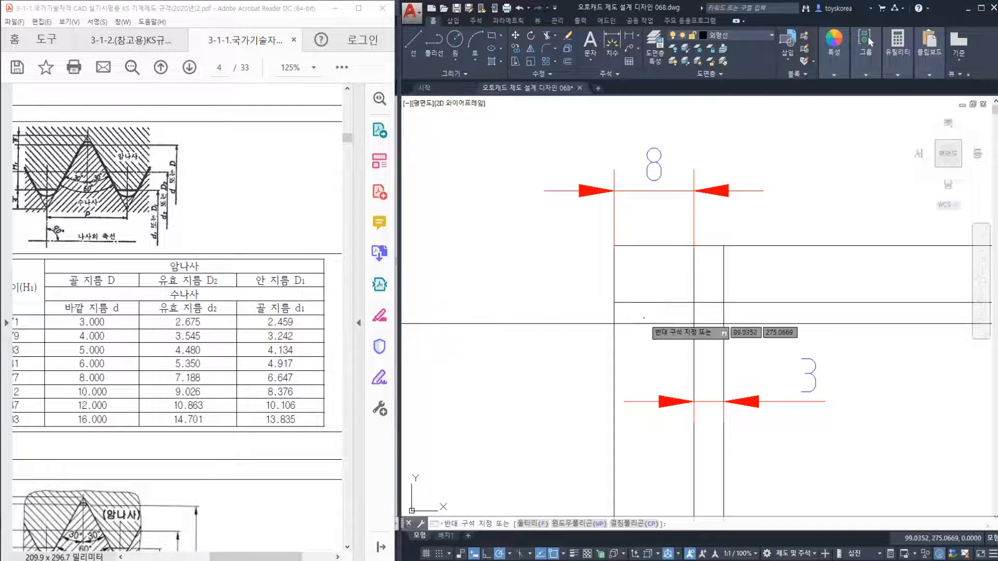
key(Escape)
key(Escape)
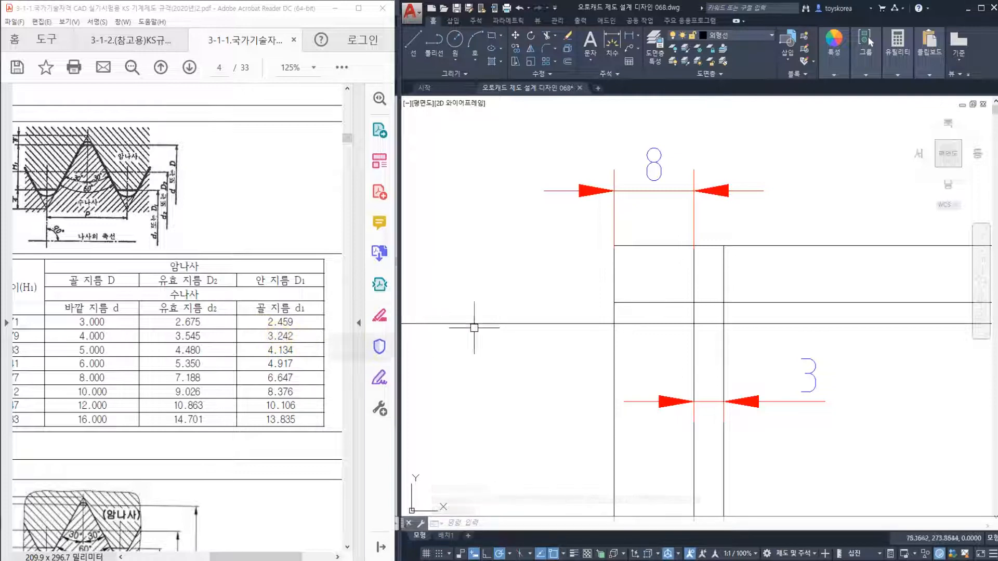
click(595, 343)
key(Escape)
Step: Offset the tapped hole's centerline upward by 3242/2000 to create the upper inner thread line
middle_drag(600, 343, 558, 343)
scroll(627, 317, up, 2)
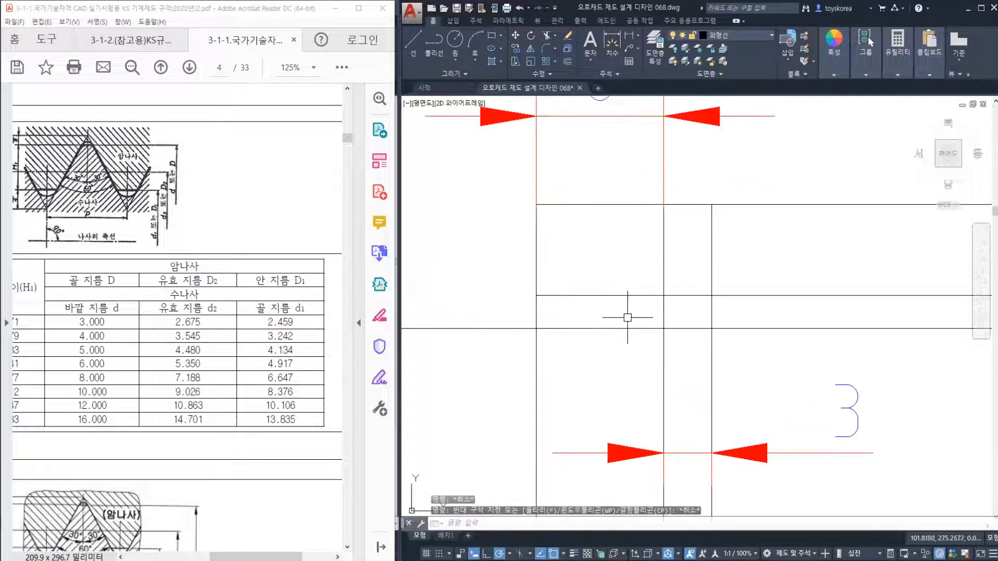
middle_drag(629, 317, 591, 324)
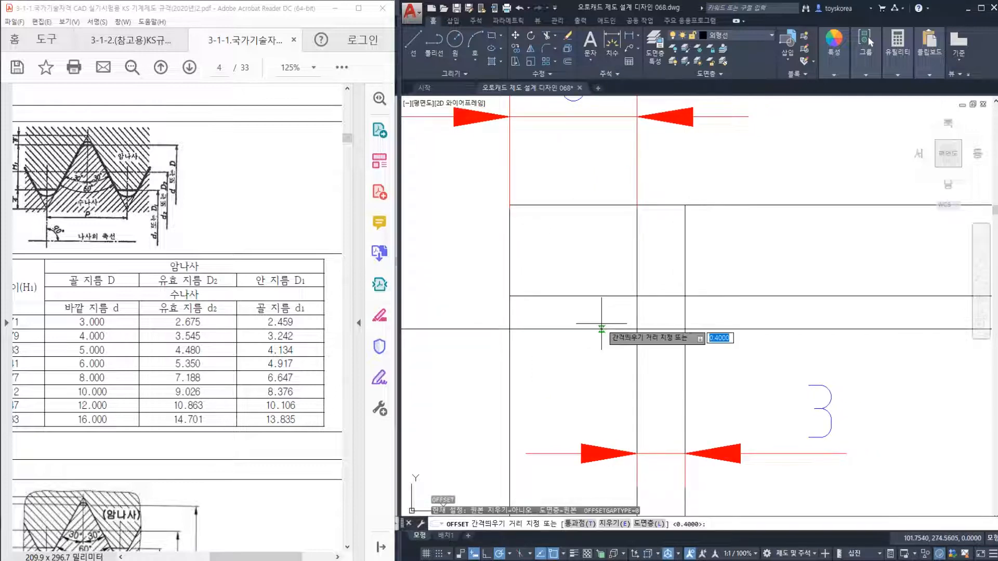
text(o)
key(Return)
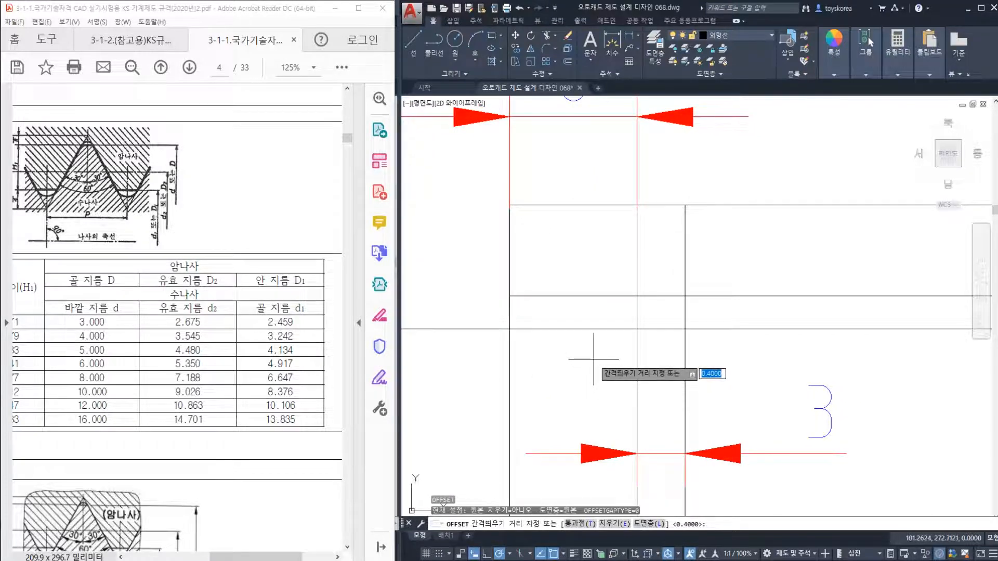
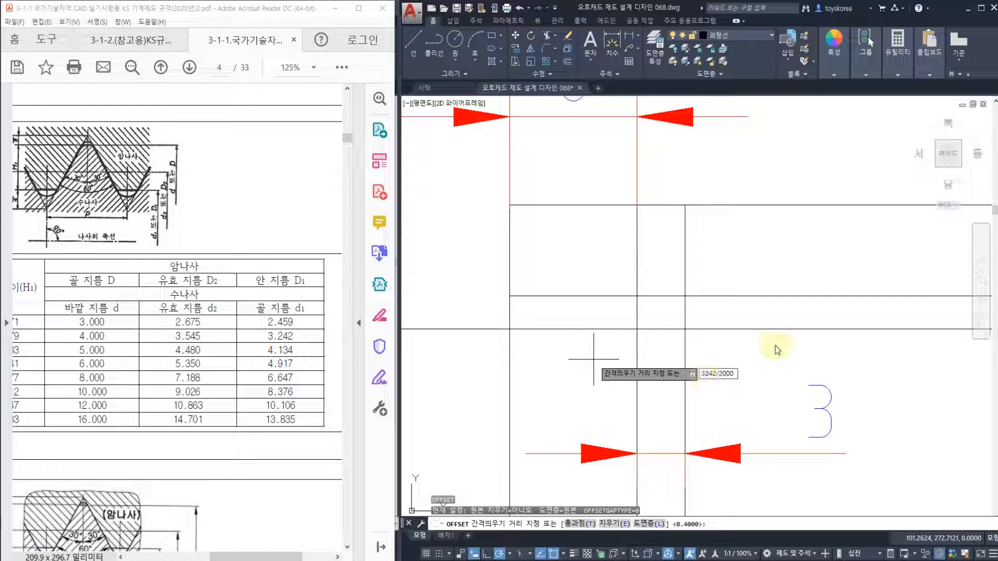
key(Return)
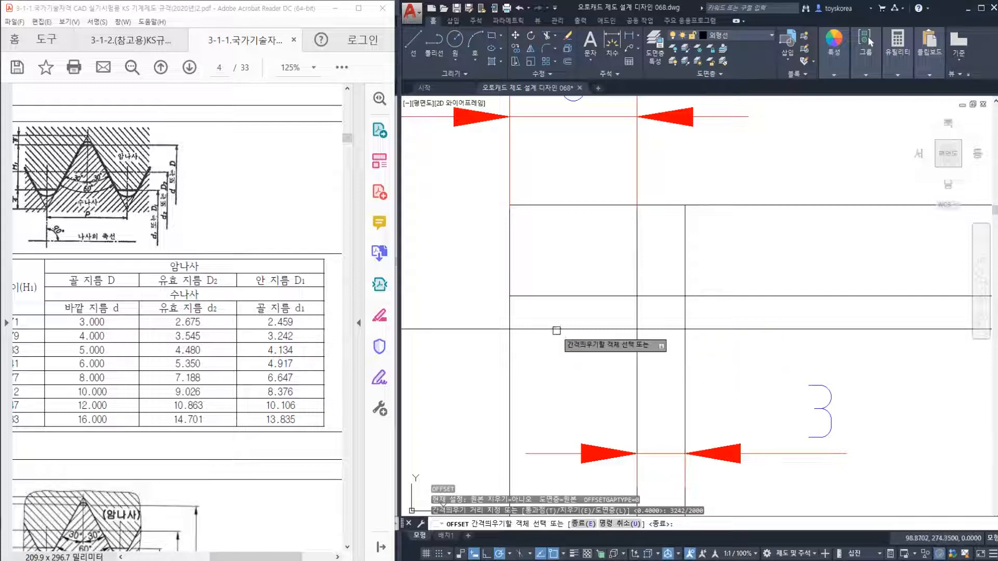
click(551, 330)
click(585, 307)
key(Escape)
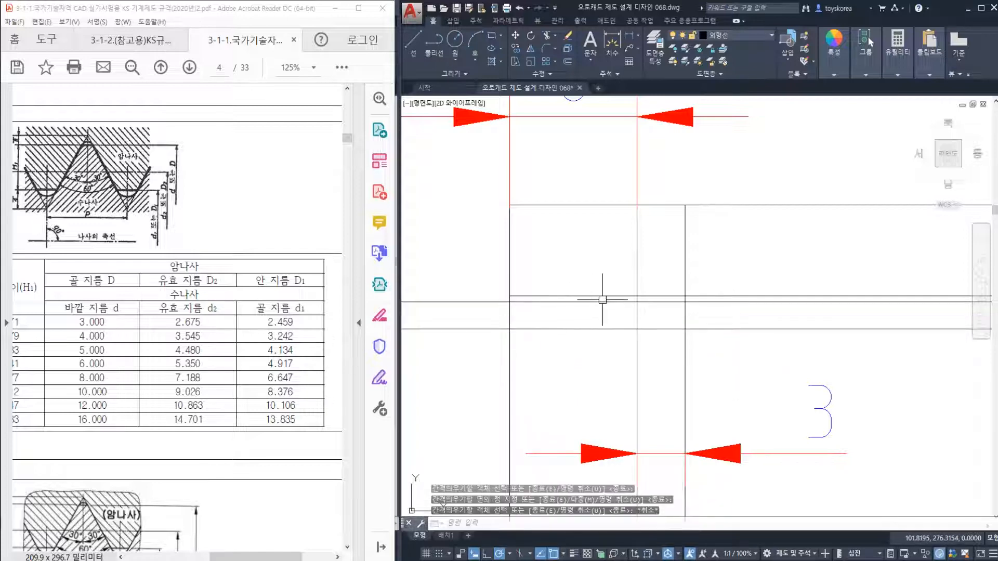
Step: Mirror the upper inner thread line about the tapped hole's centerline, keeping the original
text(mi)
key(Return)
key(Escape)
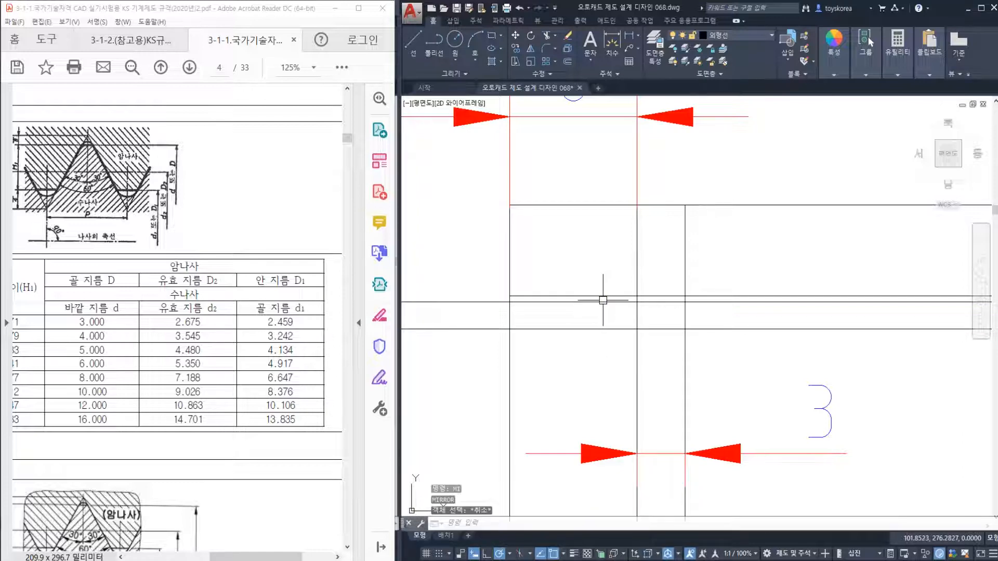
key(Return)
click(603, 302)
key(Return)
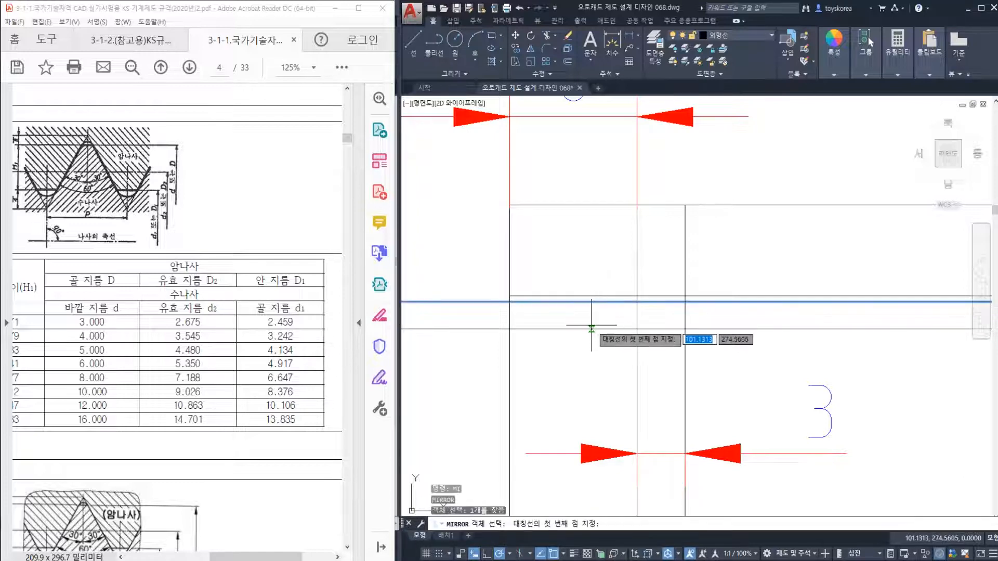
click(580, 329)
click(575, 329)
key(Return)
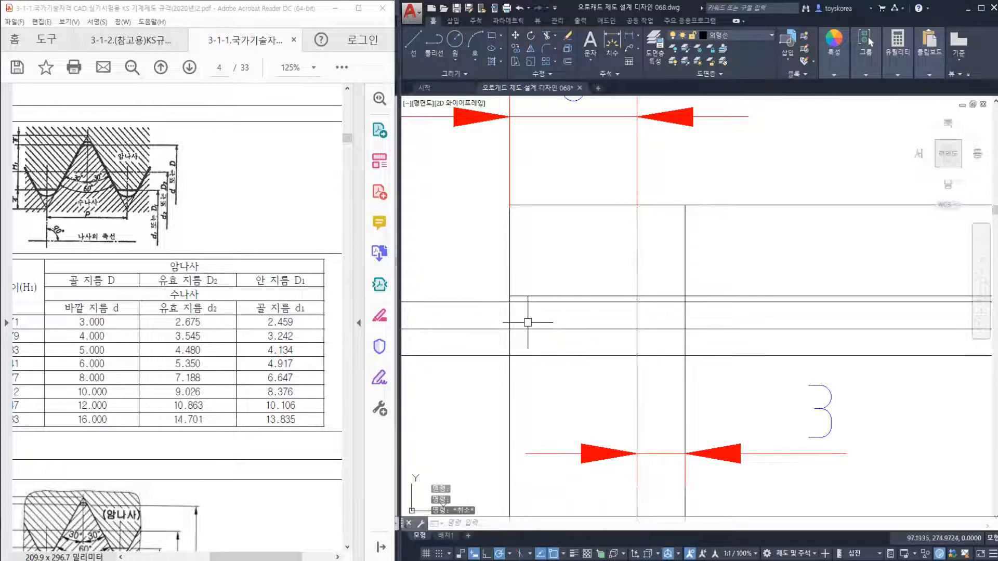
Step: Add a vertical linear dimension between the upper and lower inner thread lines, just outside the body's left edge
text(dli)
key(Return)
click(481, 302)
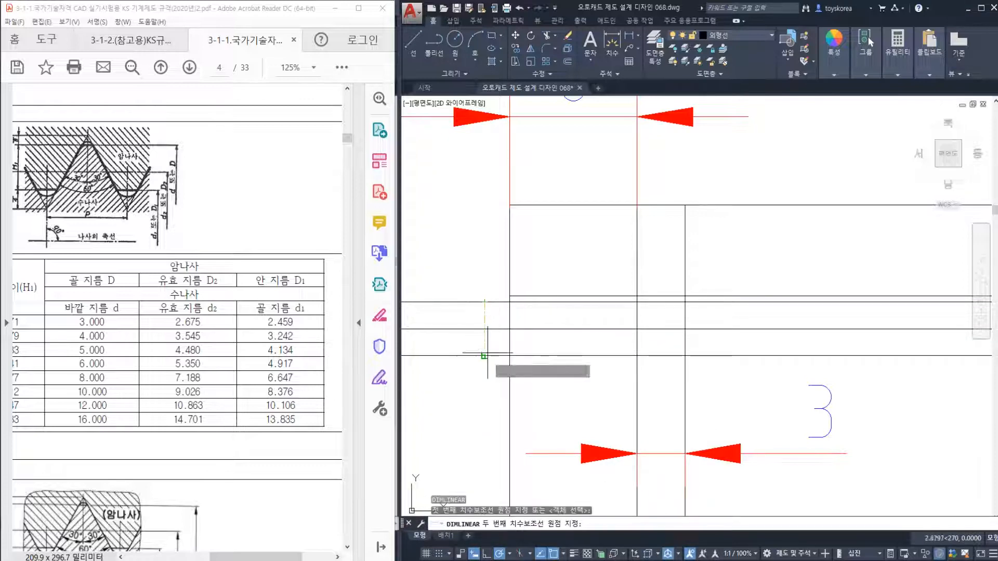
click(482, 355)
scroll(466, 372, down, 4)
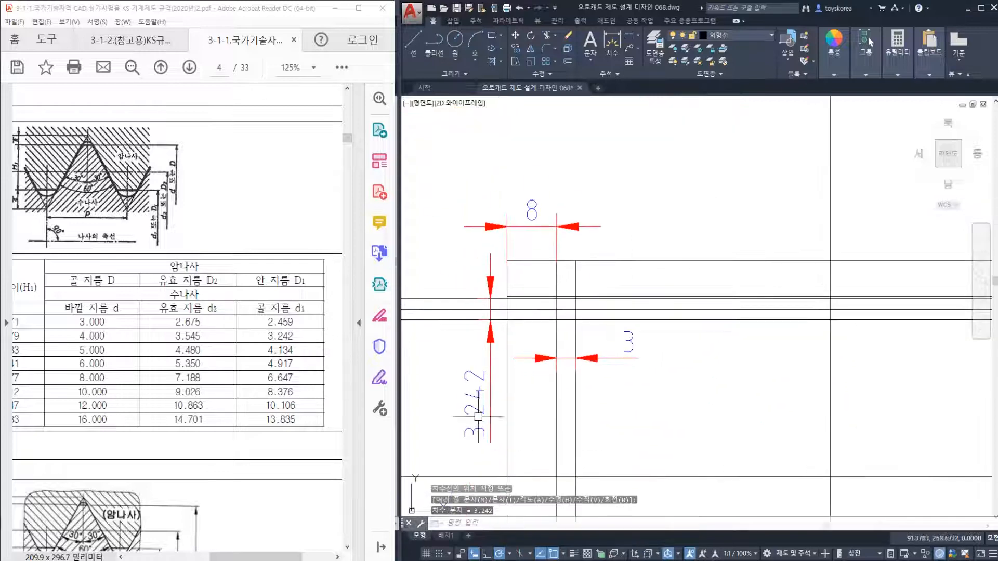
scroll(488, 370, up, 2)
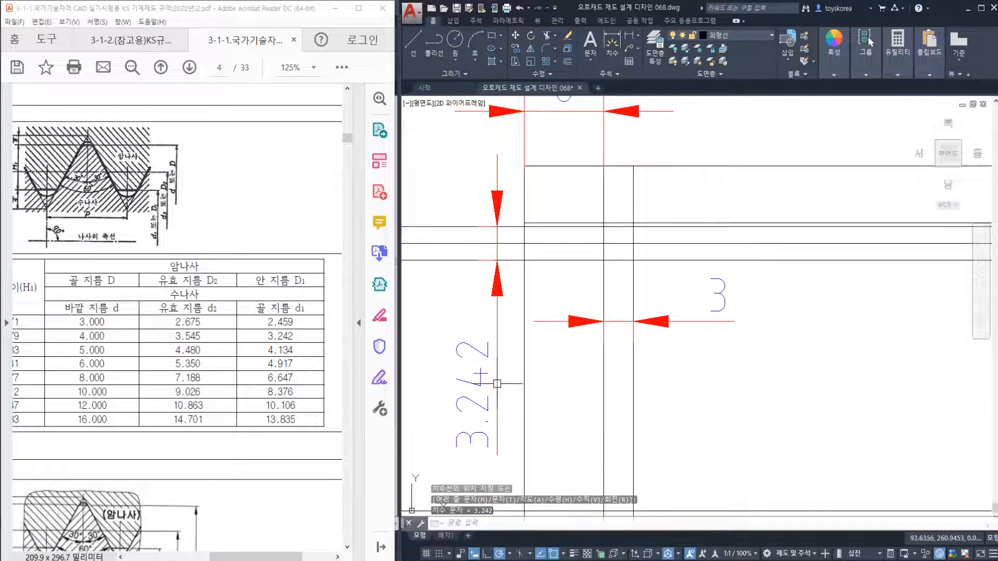
Step: Erase the inner thread diameter dimension and the mirrored lower inner thread line
click(500, 384)
click(495, 388)
text(e)
key(space)
middle_drag(503, 324, 495, 355)
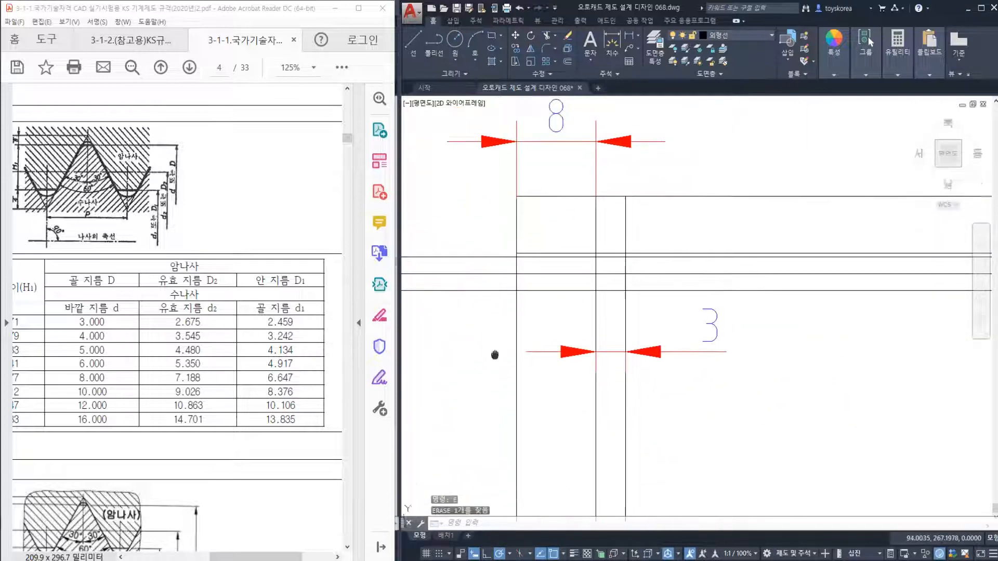
scroll(520, 283, up, 2)
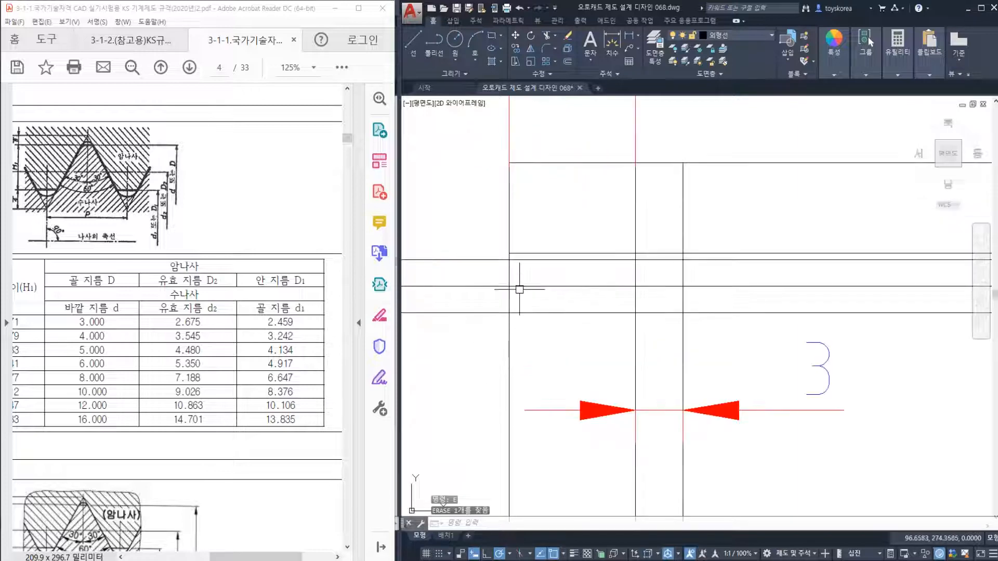
click(556, 311)
text(e)
key(space)
Step: Trim the upper inner thread line where it extends past the body's left edge
text(tr)
key(space)
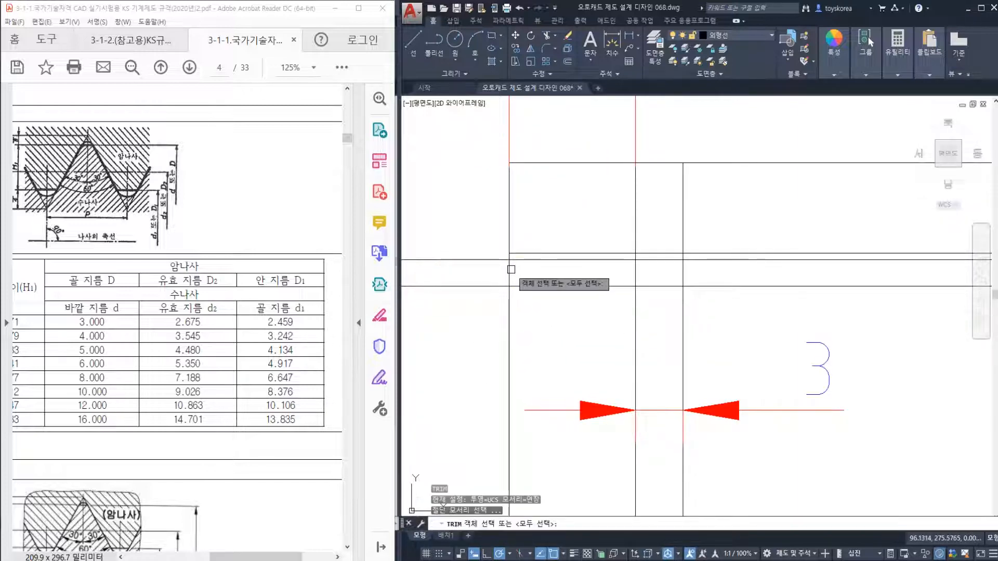
key(space)
key(Escape)
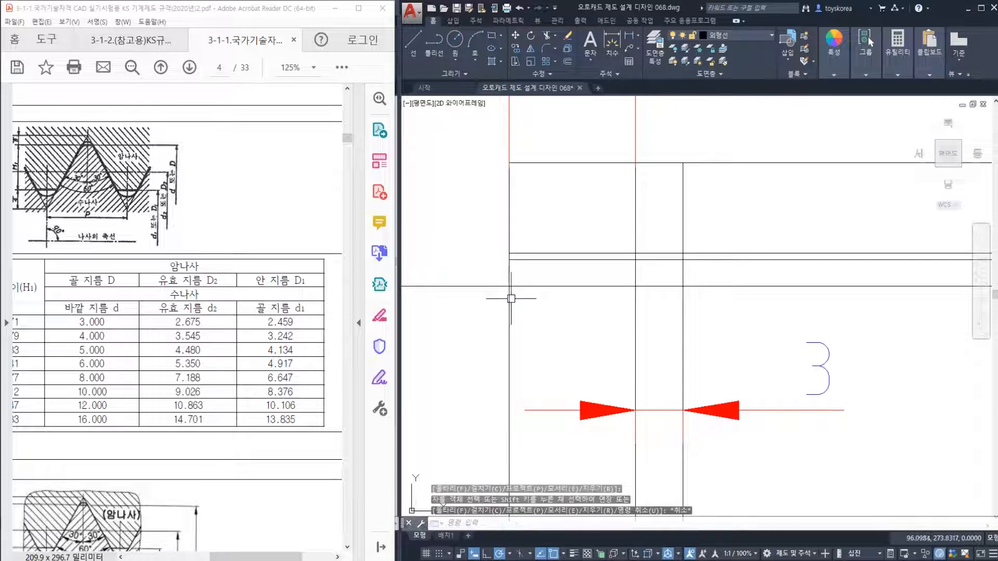
click(568, 260)
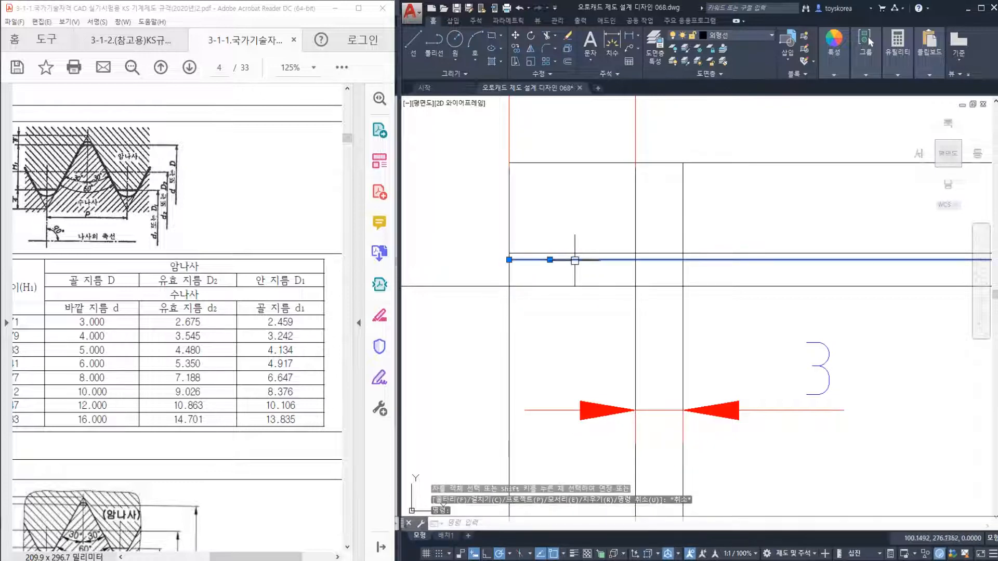
key(Escape)
key(Escape)
scroll(619, 276, down, 2)
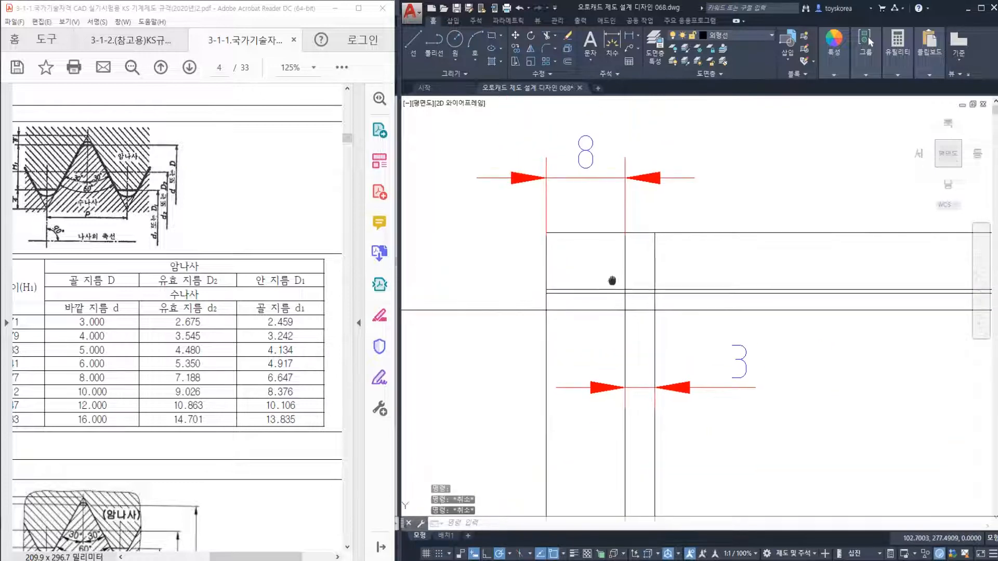
Step: Switch to the reference assembly drawing and examine the outer thread line and where it ends at the 8 mm thread depth
scroll(625, 291, up, 2)
click(629, 311)
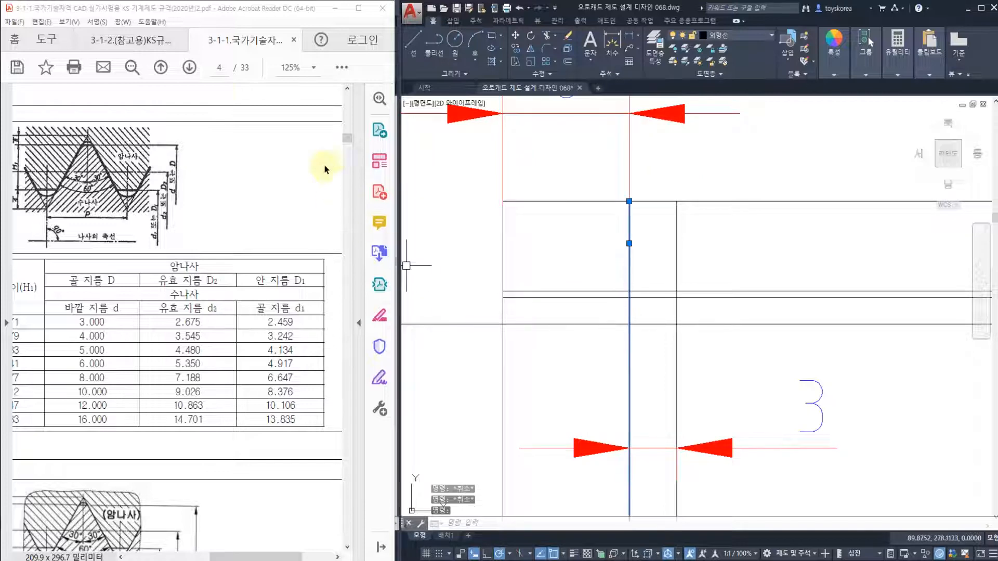
key(alt+Tab)
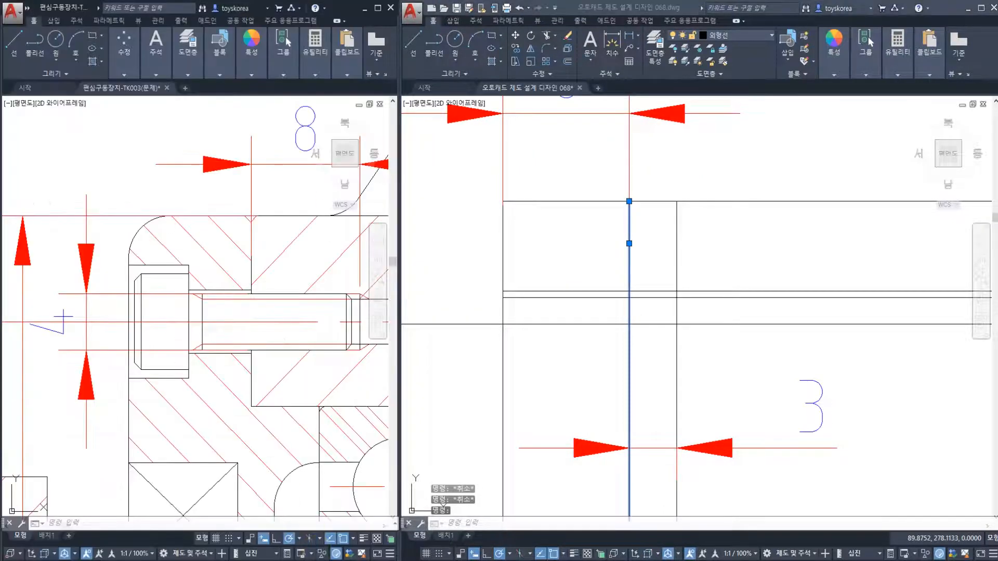
middle_drag(275, 308, 244, 333)
middle_drag(321, 340, 300, 340)
scroll(300, 340, up, 1)
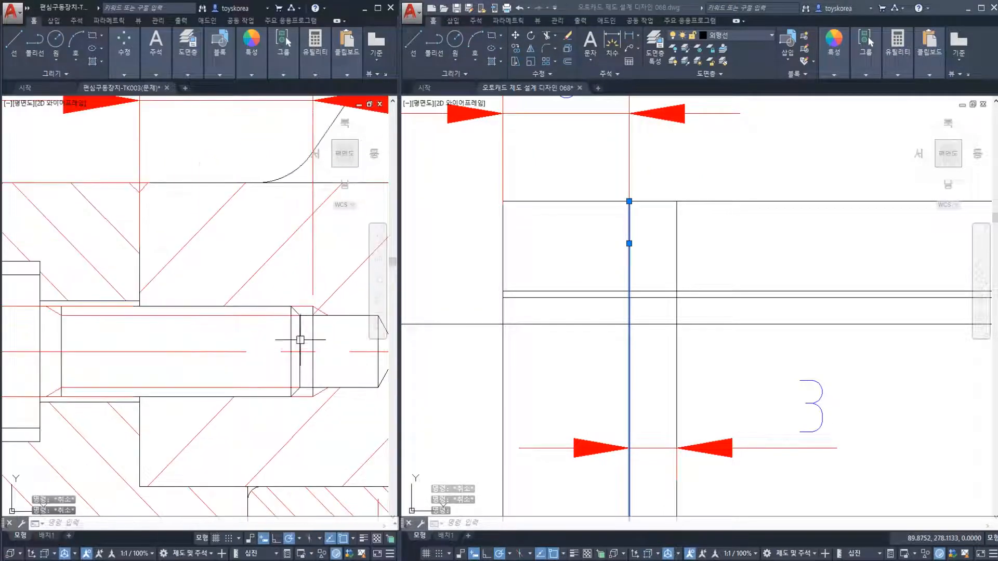
click(301, 306)
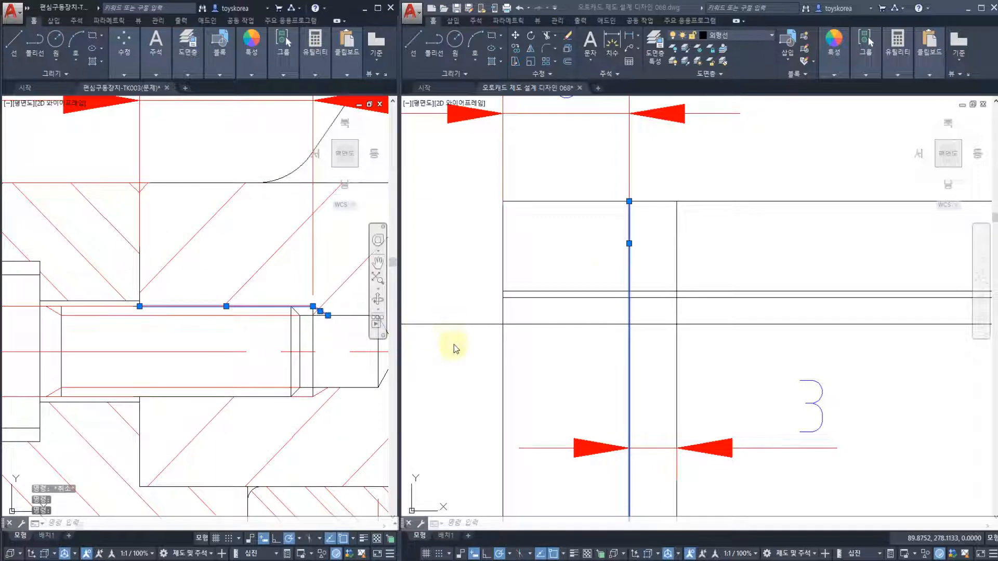
key(Escape)
click(624, 286)
key(Escape)
Step: Trim the upper of the two close horizontal thread lines back to the vertical line at the 8 mm thread depth
middle_drag(630, 287, 614, 281)
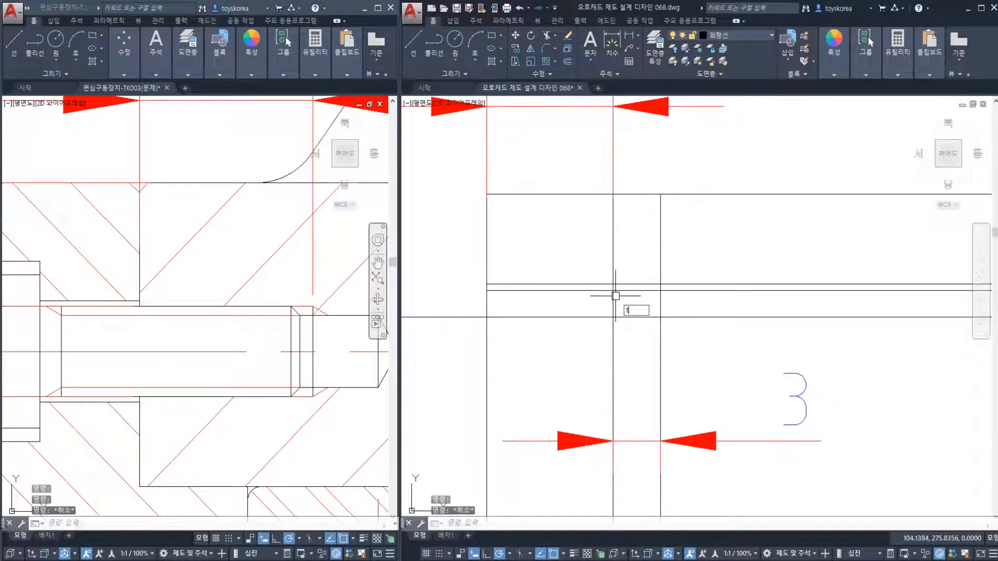
text(tr)
key(space)
click(614, 301)
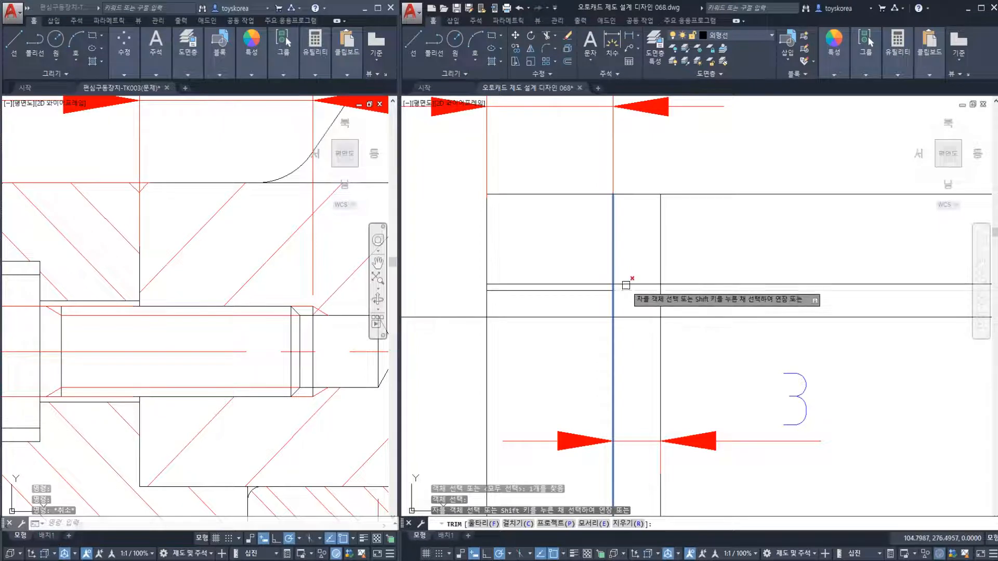
click(626, 285)
key(Escape)
key(Escape)
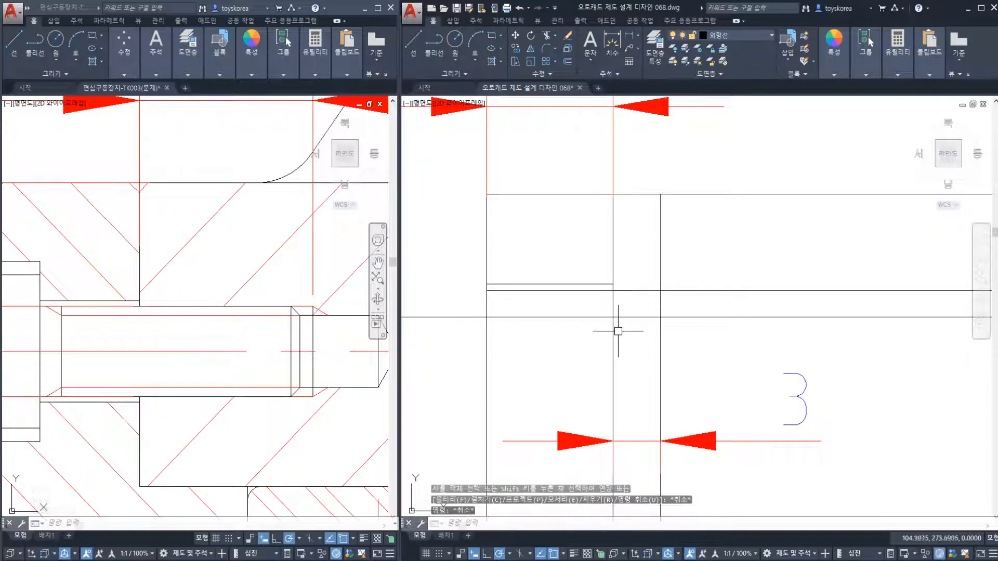
click(603, 284)
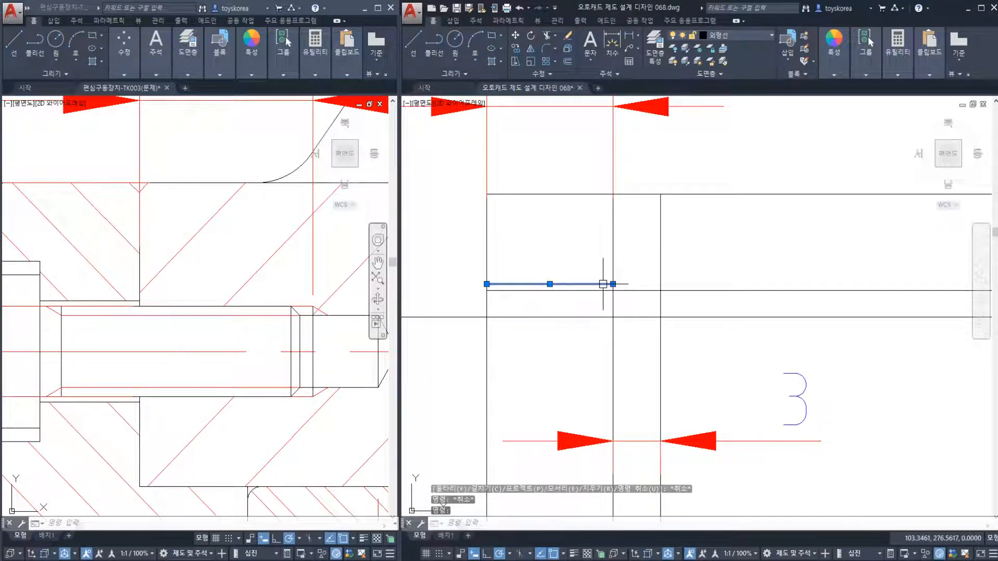
click(628, 290)
key(Escape)
Step: Draw a construction line at -60 degrees through the intersection of the lower thread line and the vertical line ending the 3 mm dimension
middle_drag(661, 292, 620, 290)
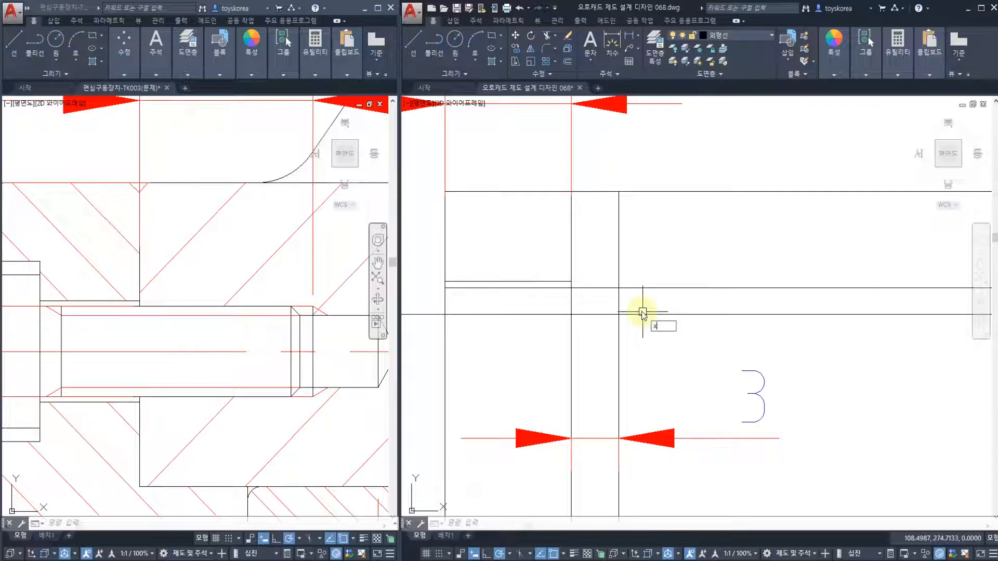
text(L)
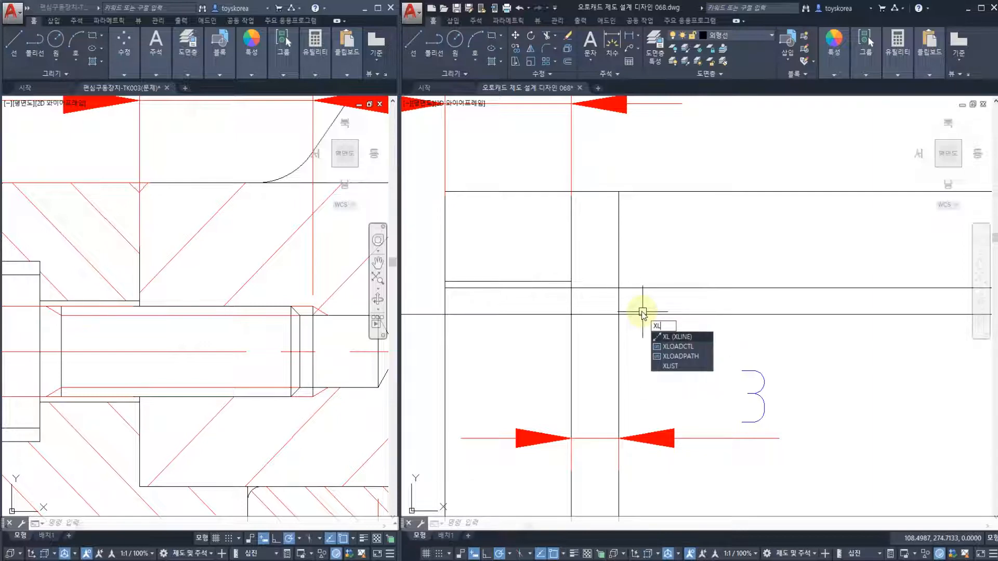
key(Return)
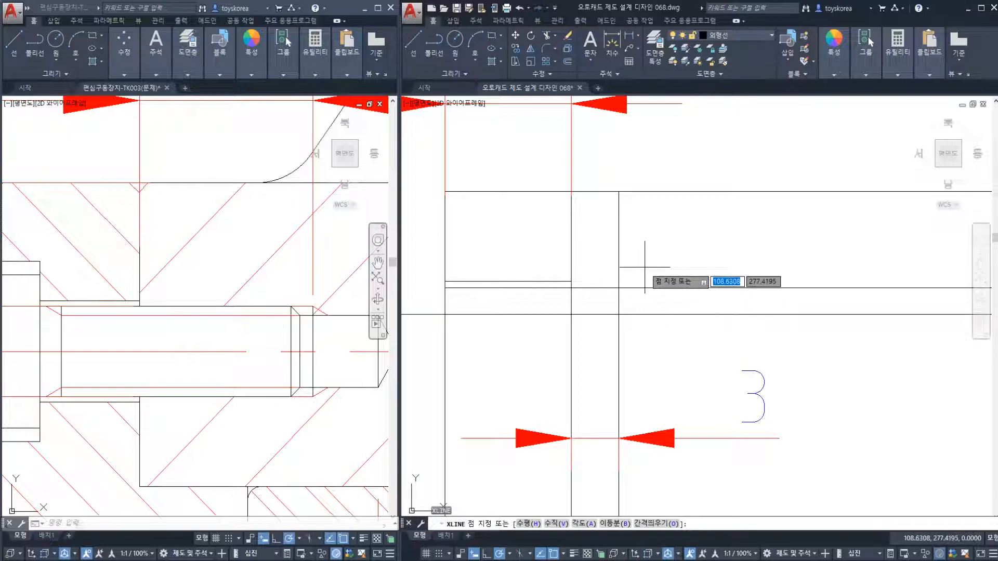
text(a)
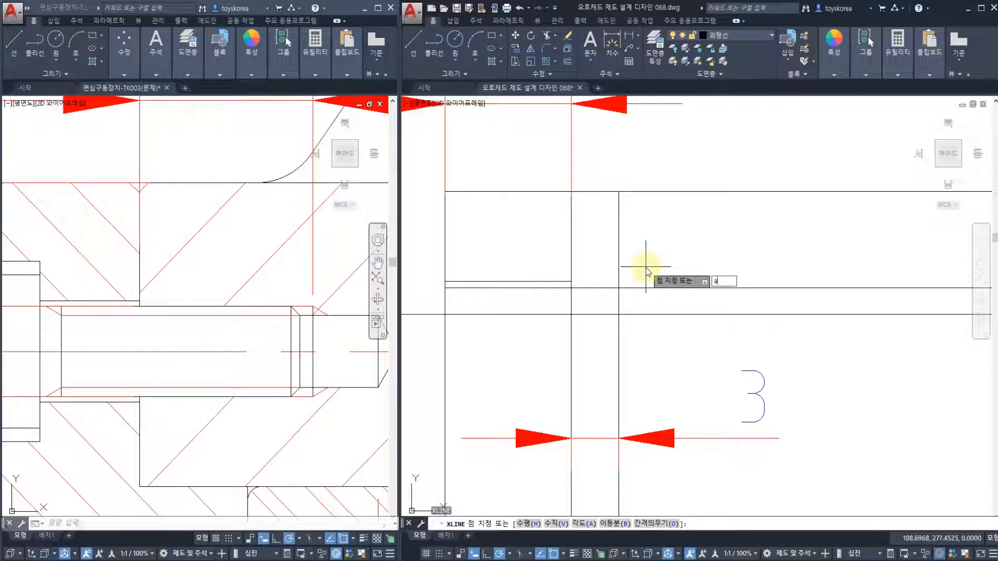
key(Return)
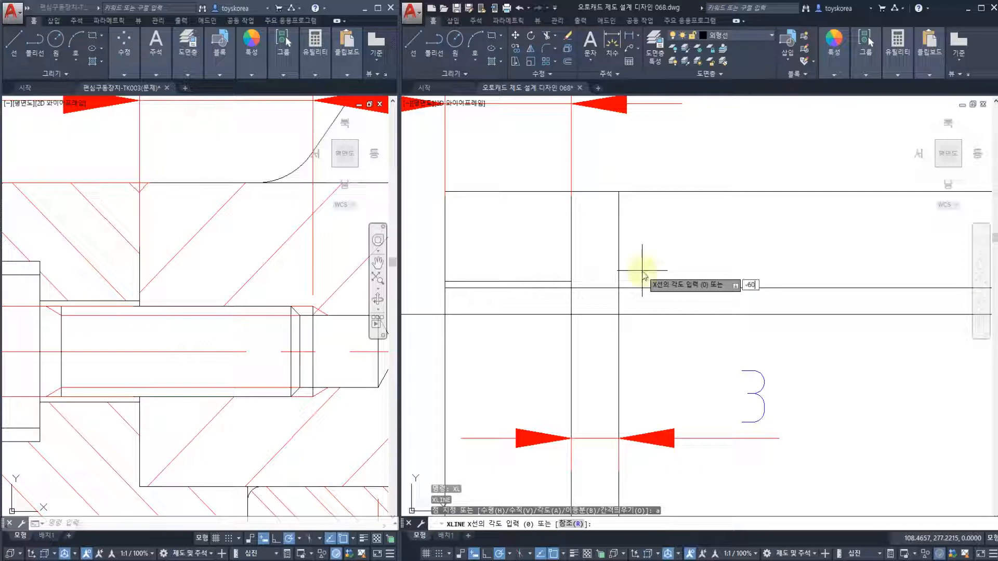
key(Return)
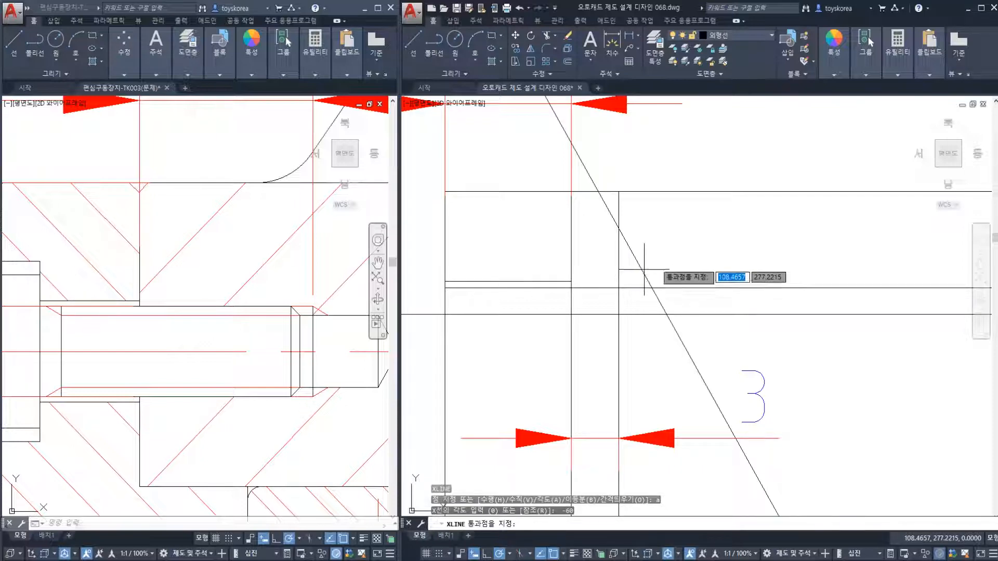
click(284, 335)
middle_drag(257, 342, 185, 341)
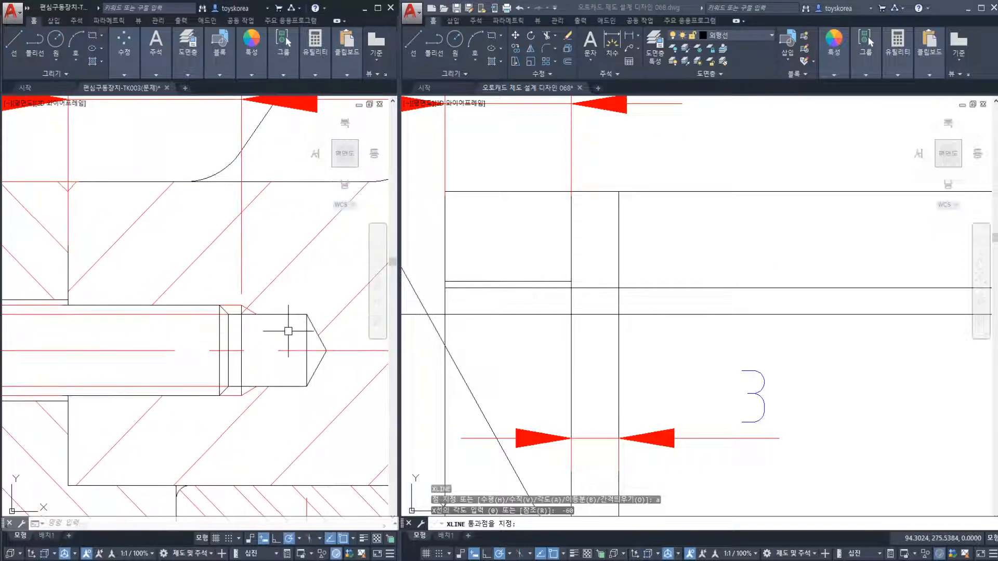
click(600, 305)
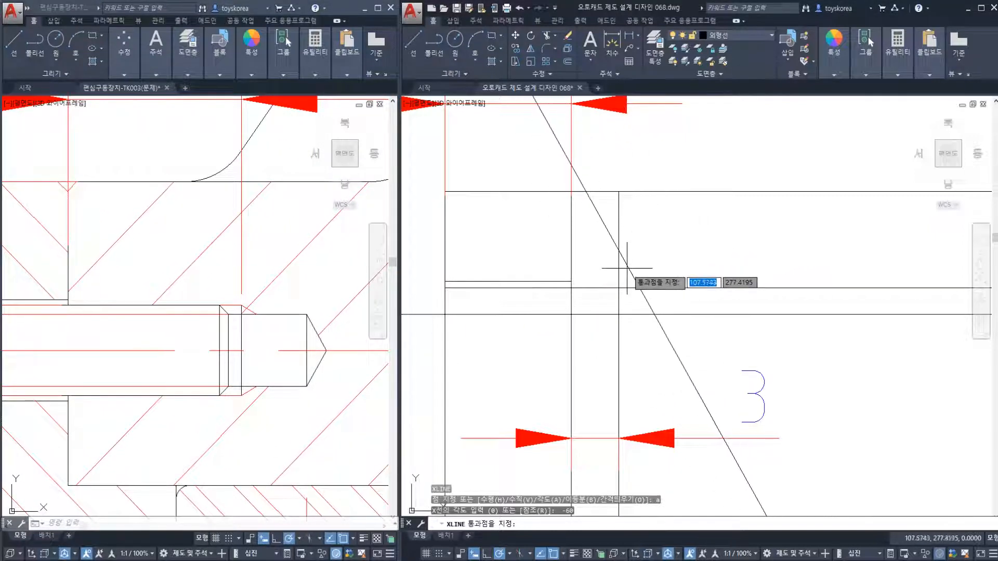
scroll(620, 287, up, 4)
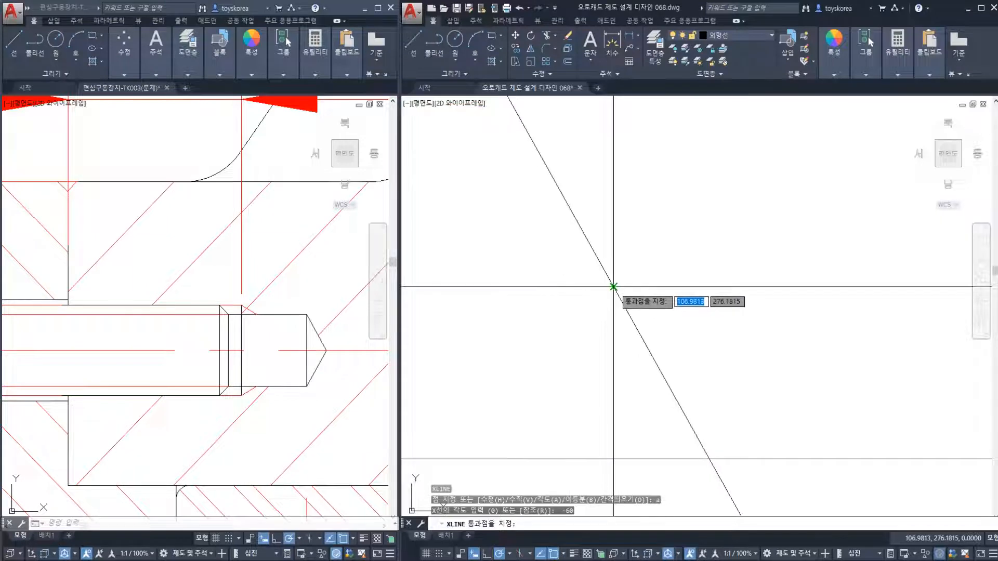
scroll(613, 287, down, 4)
key(Escape)
key(Escape)
Step: Trim the -60 degree line to the short segment between the lower thread line and the hole's centerline
click(315, 324)
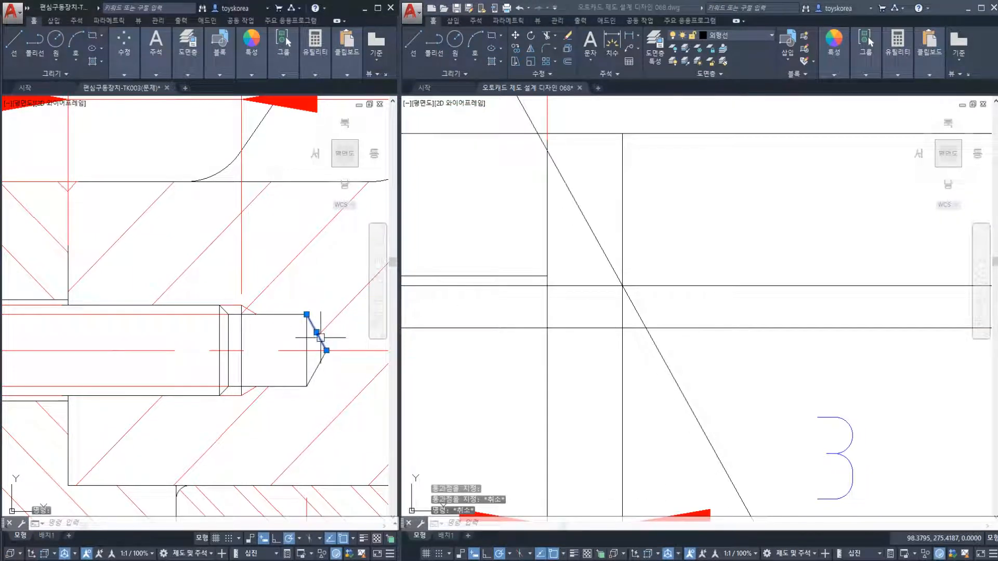
click(659, 297)
key(Escape)
click(640, 286)
key(Escape)
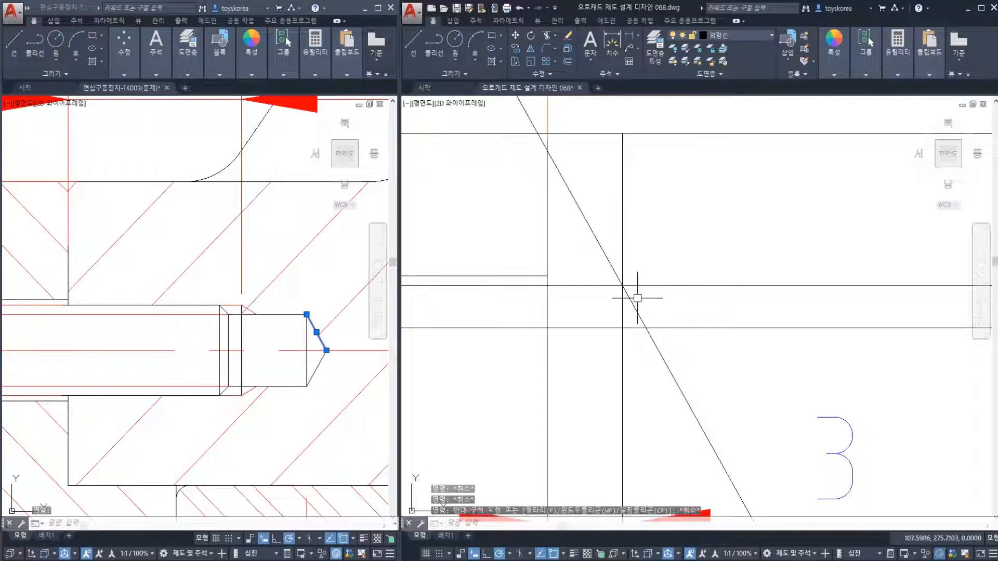
text(tr)
key(space)
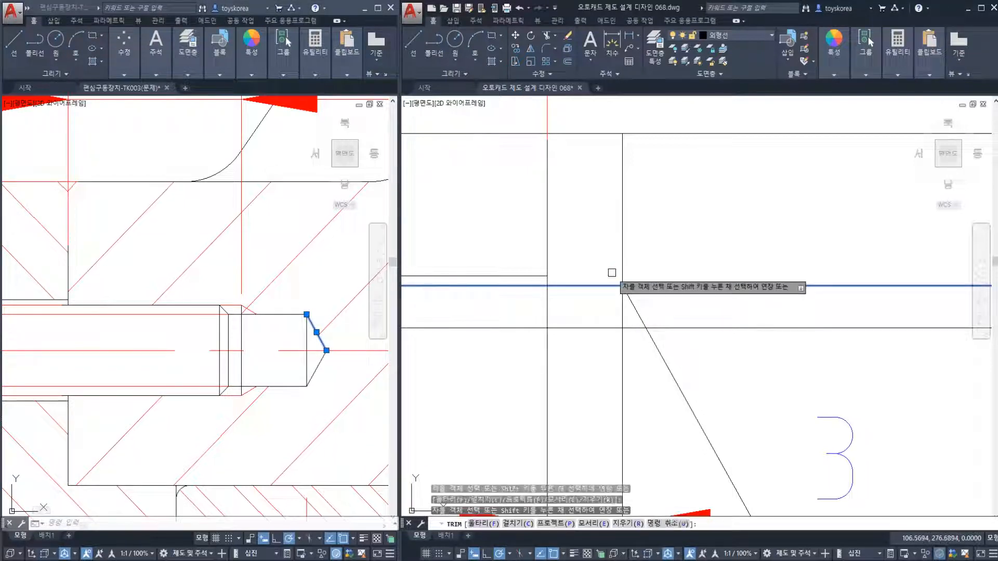
click(653, 341)
key(Escape)
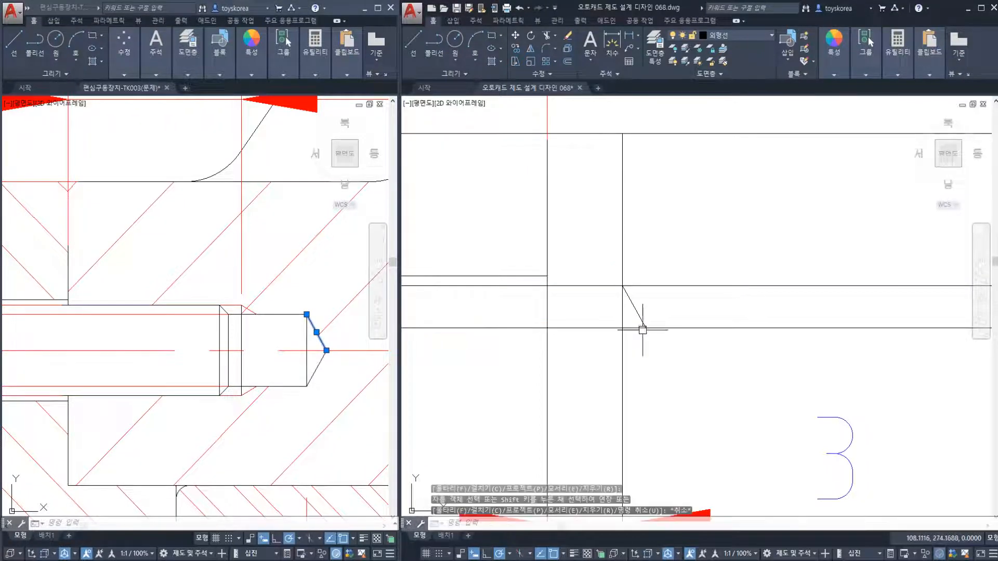
Step: Trim the lower thread line and the vertical hole-end line where they extend past the upper corner of the drill-point slope
text(tr)
key(space)
click(626, 287)
key(Escape)
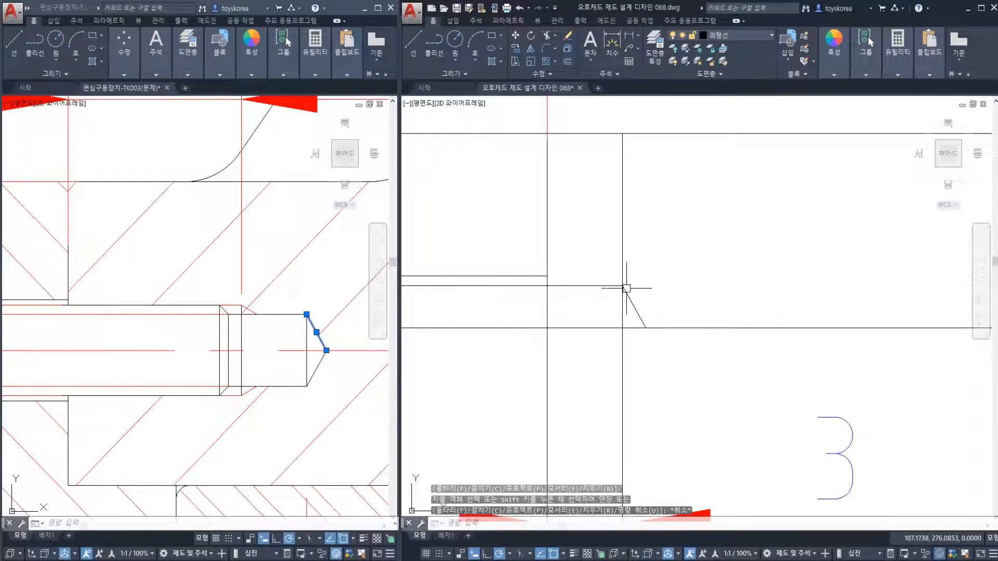
text(tr)
key(space)
click(623, 281)
key(Escape)
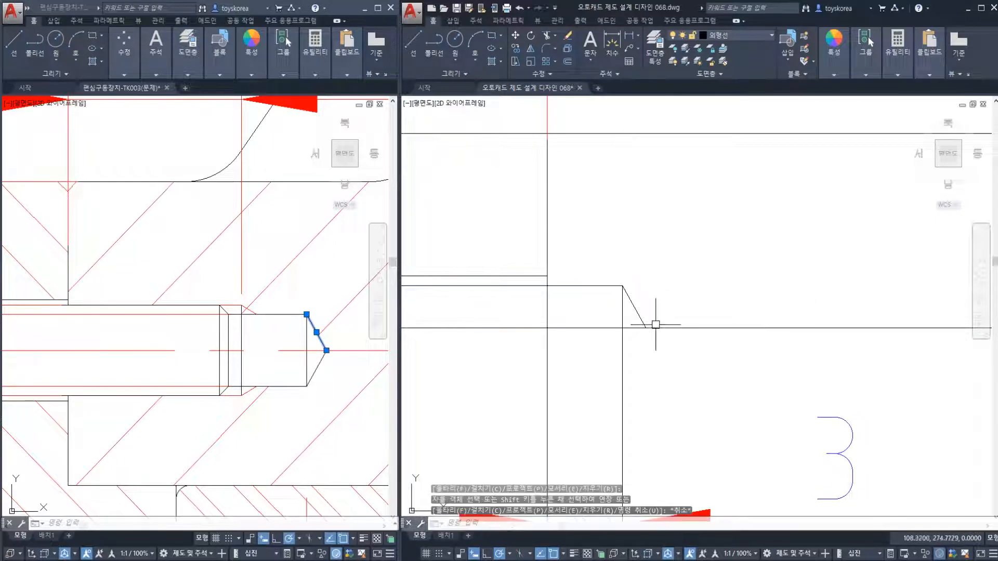
key(Escape)
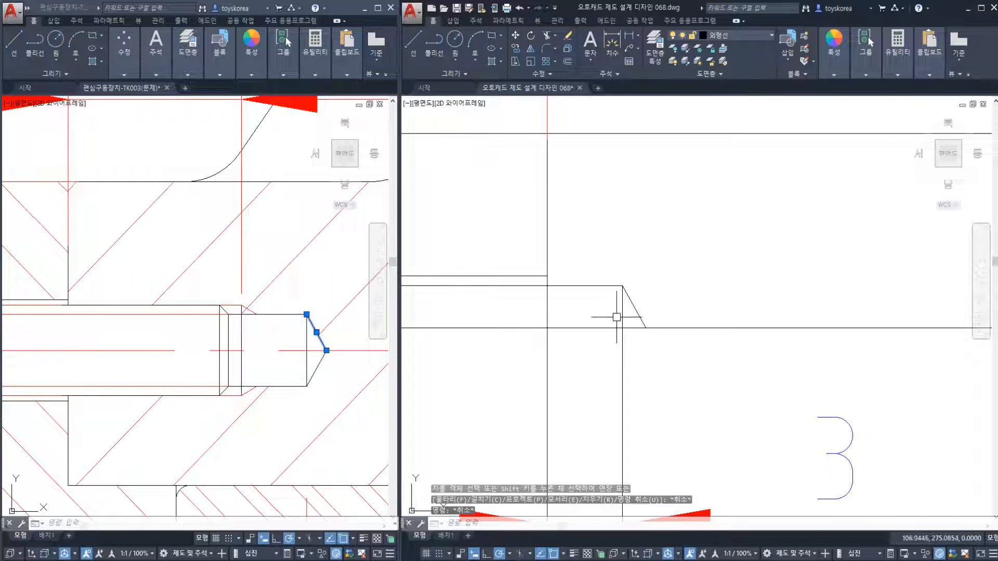
scroll(644, 327, down, 2)
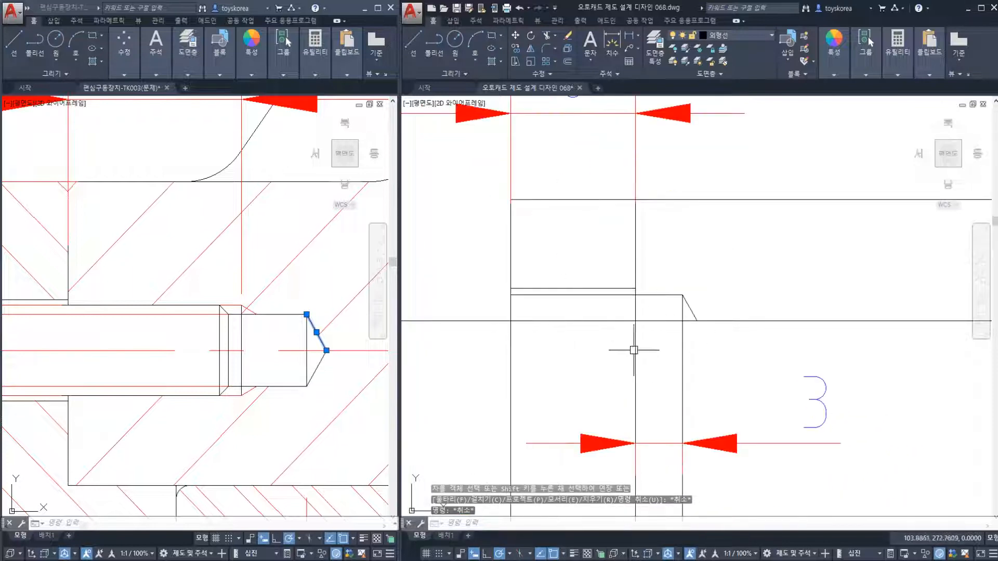
key(Escape)
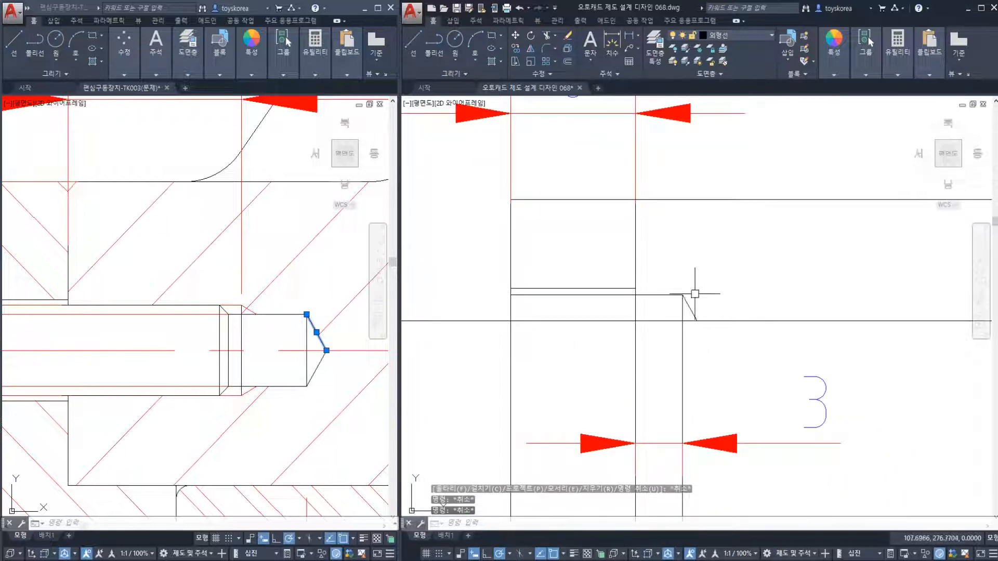
key(Escape)
Step: Examine the slanted incomplete-thread line and the drill-point slope in the reference drawing against the end of the upper thread line
scroll(633, 301, up, 1)
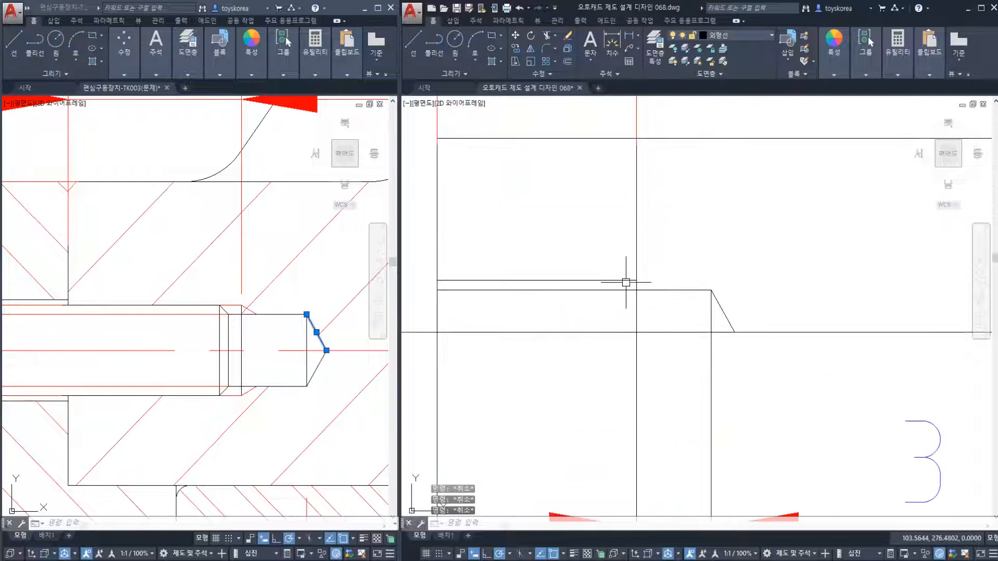
click(624, 279)
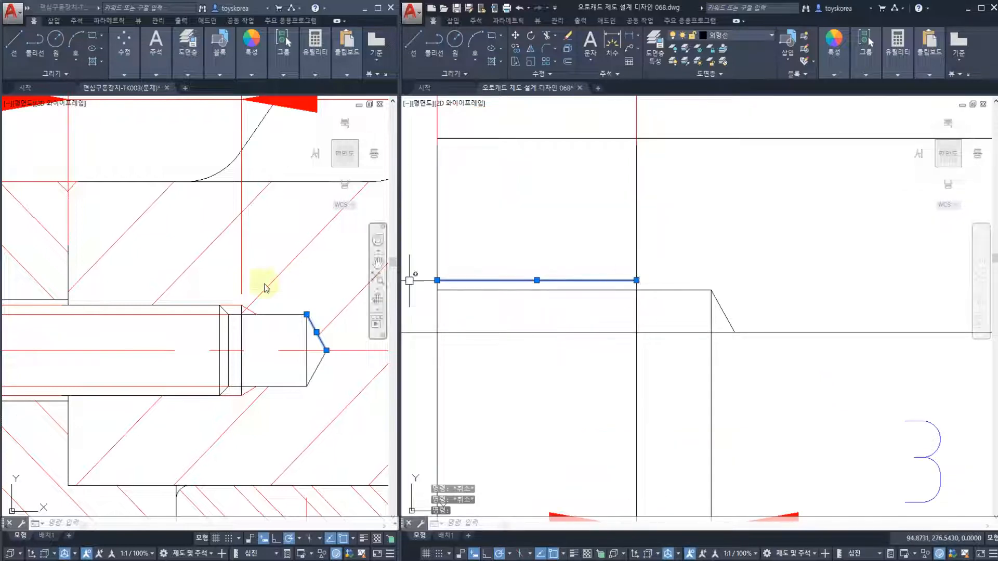
scroll(252, 307, up, 5)
click(239, 315)
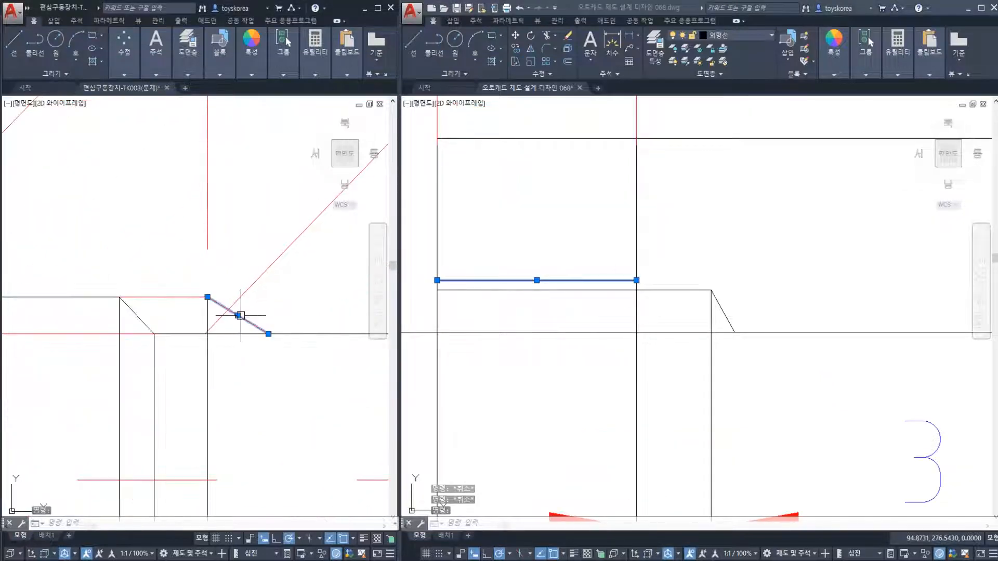
key(Escape)
click(239, 315)
key(Escape)
scroll(252, 308, down, 4)
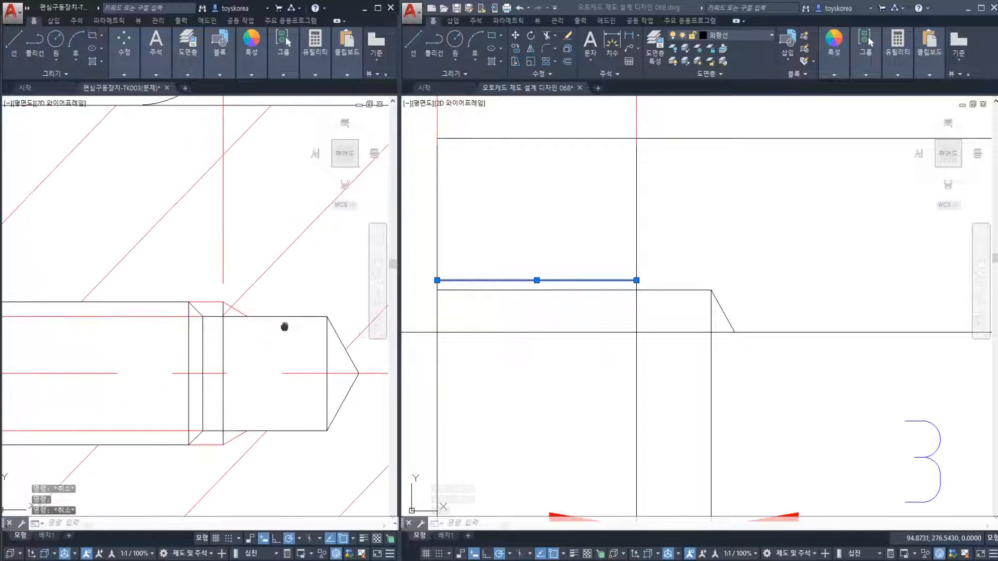
click(335, 329)
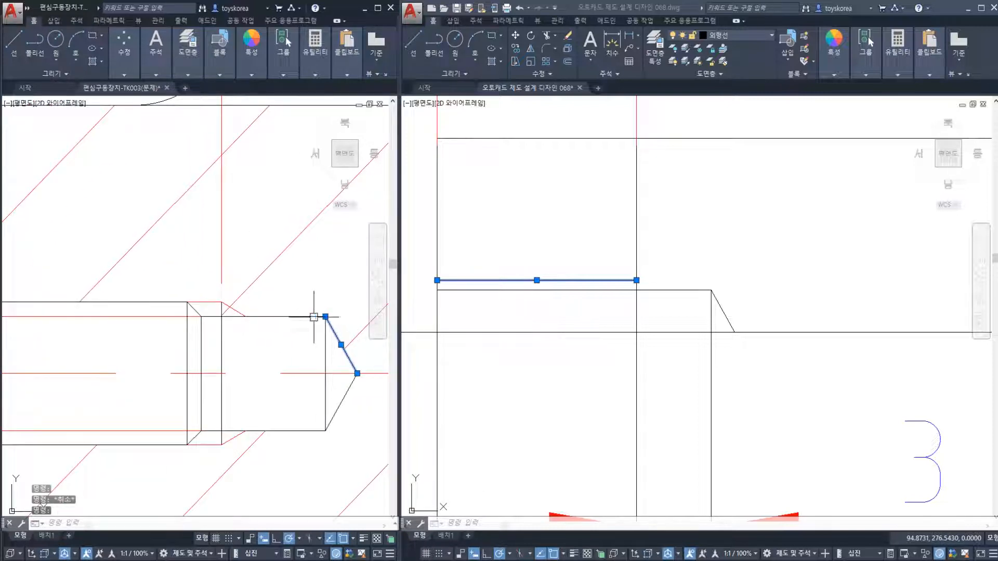
key(Escape)
click(238, 312)
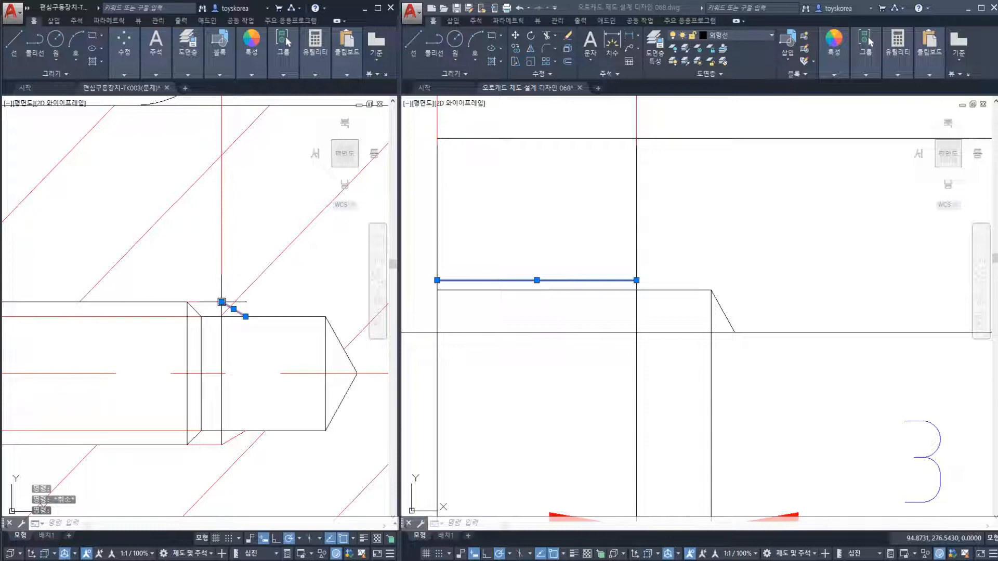
key(Escape)
click(618, 301)
key(Escape)
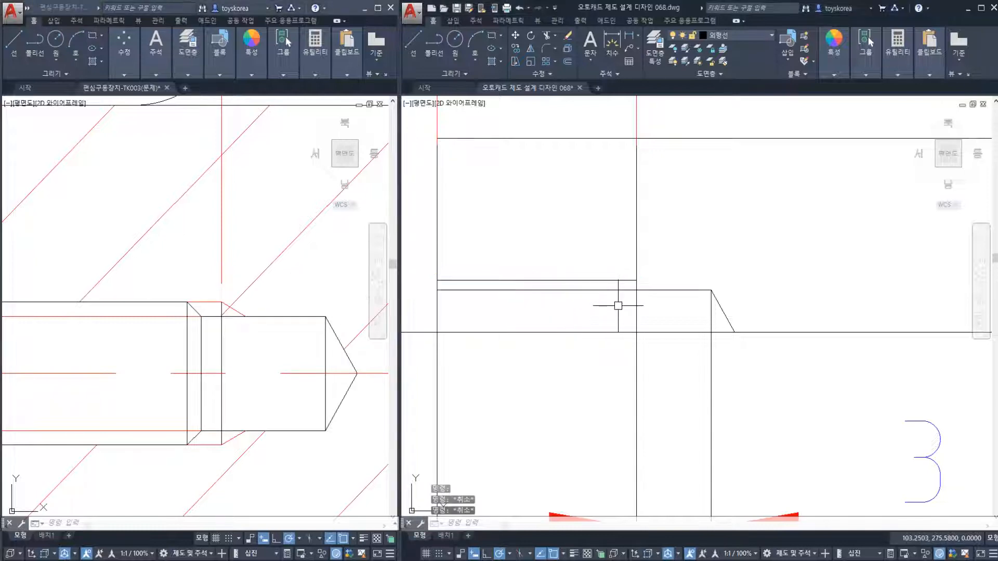
Step: Draw a construction line at -30 degrees through the end of the upper thread line at the 8 mm thread depth
text(xl)
key(Return)
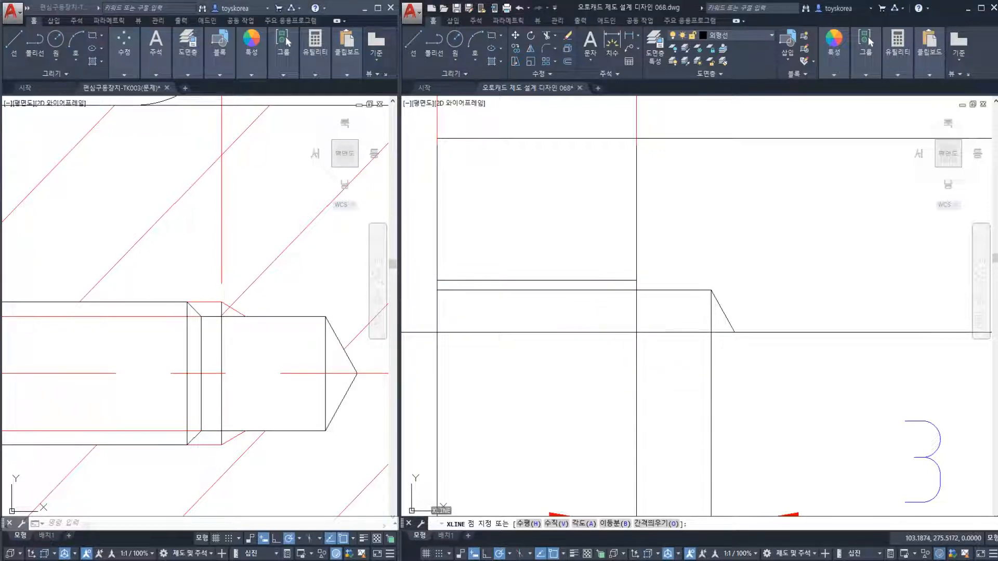
text(a)
key(Return)
text(-30)
key(Return)
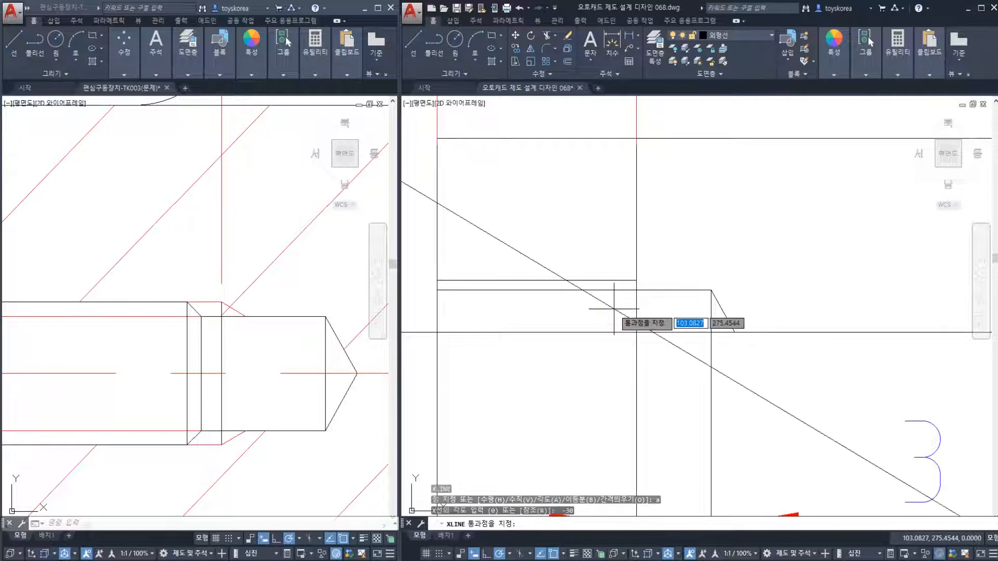
click(636, 281)
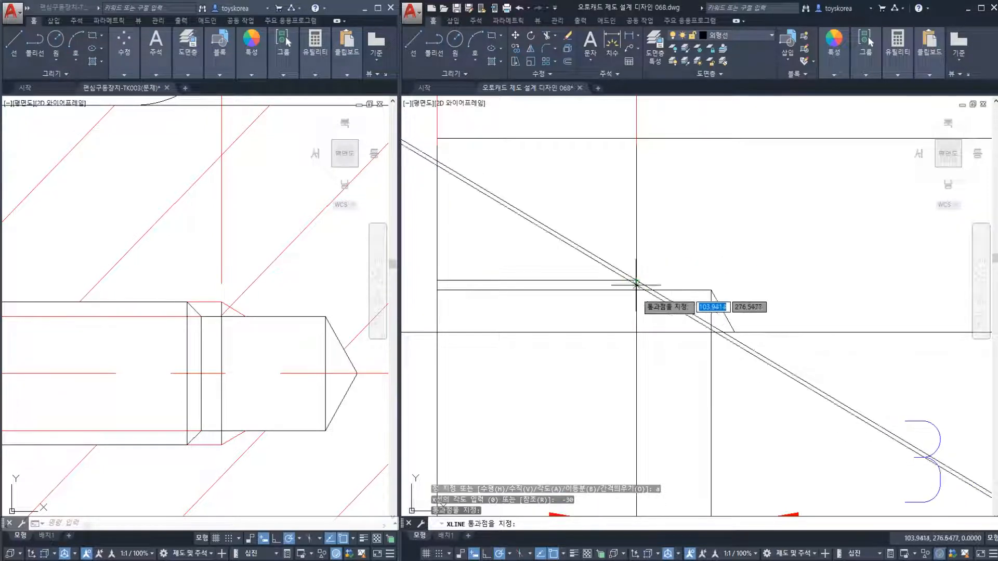
key(Escape)
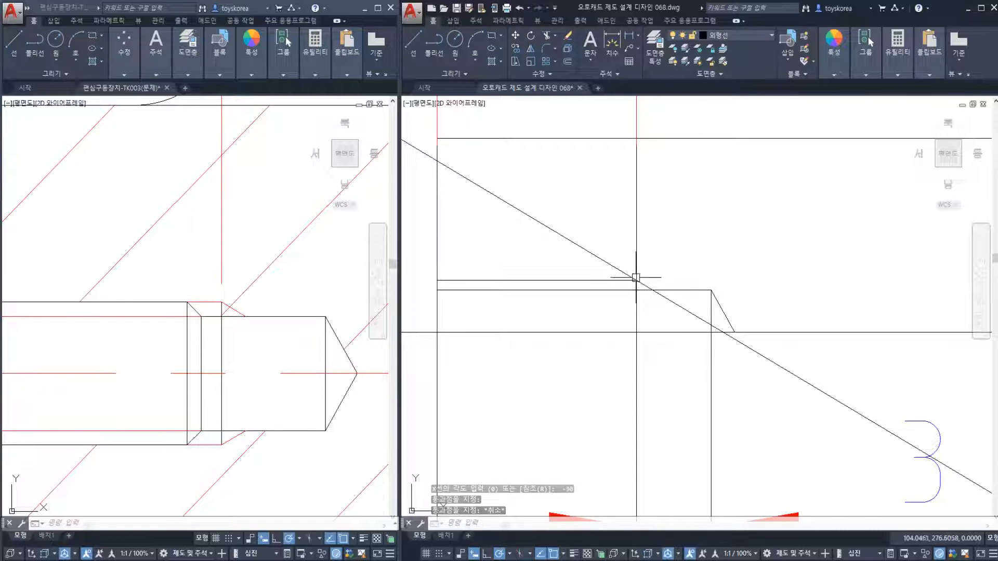
Step: Trim the -30 degree line to the short segment between the upper and lower thread lines
text(tr)
key(Return)
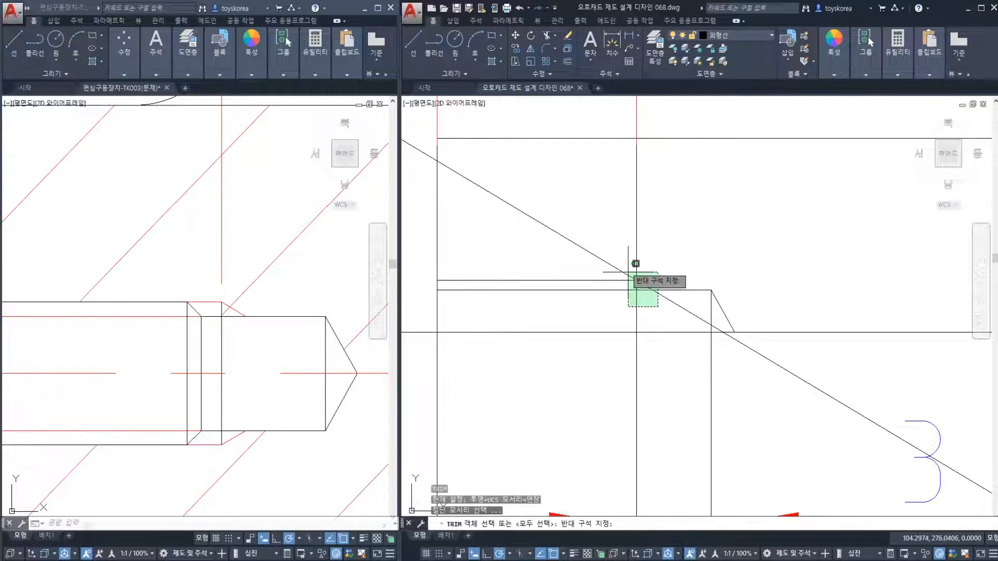
click(619, 270)
click(662, 296)
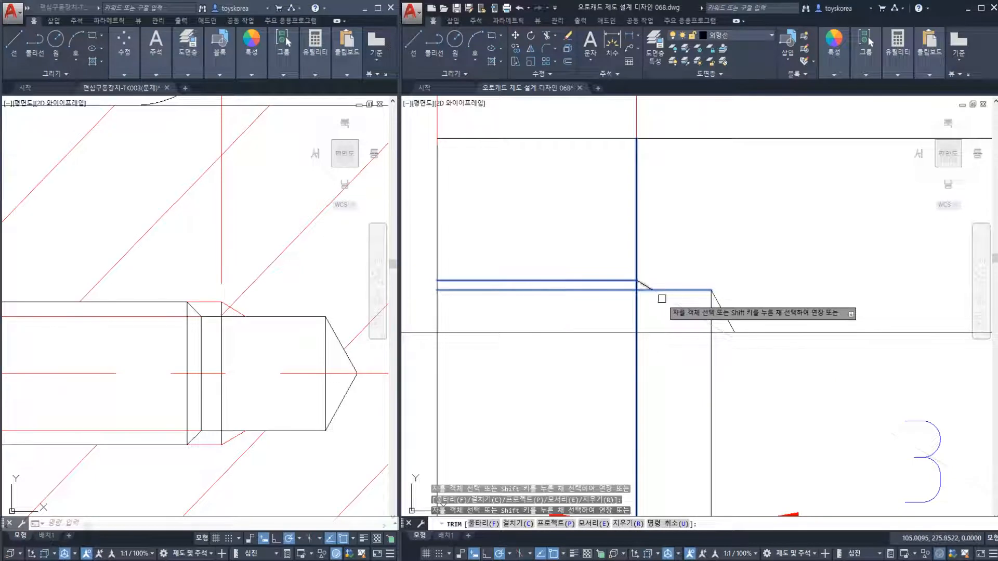
key(Escape)
click(627, 291)
click(618, 281)
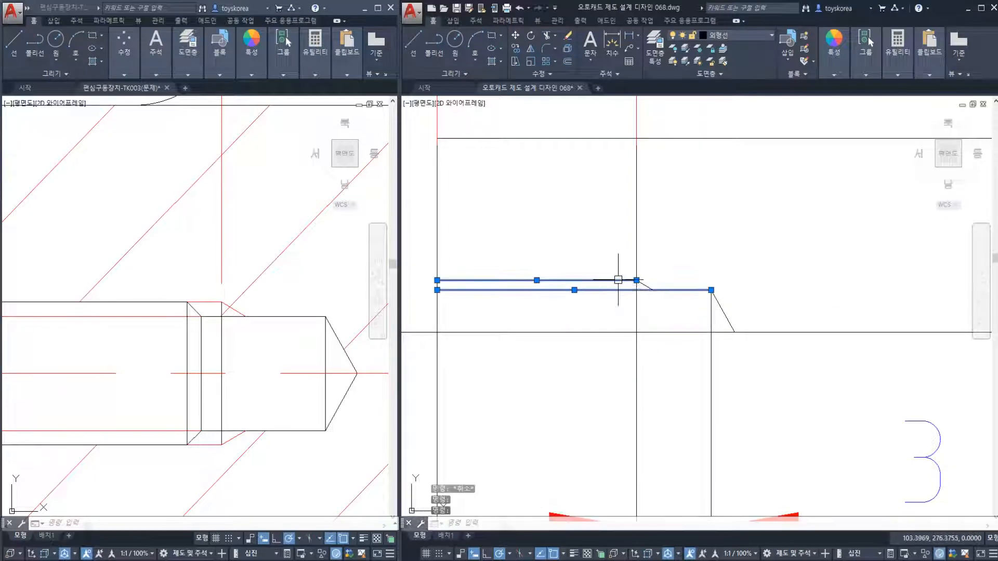
key(Escape)
click(613, 279)
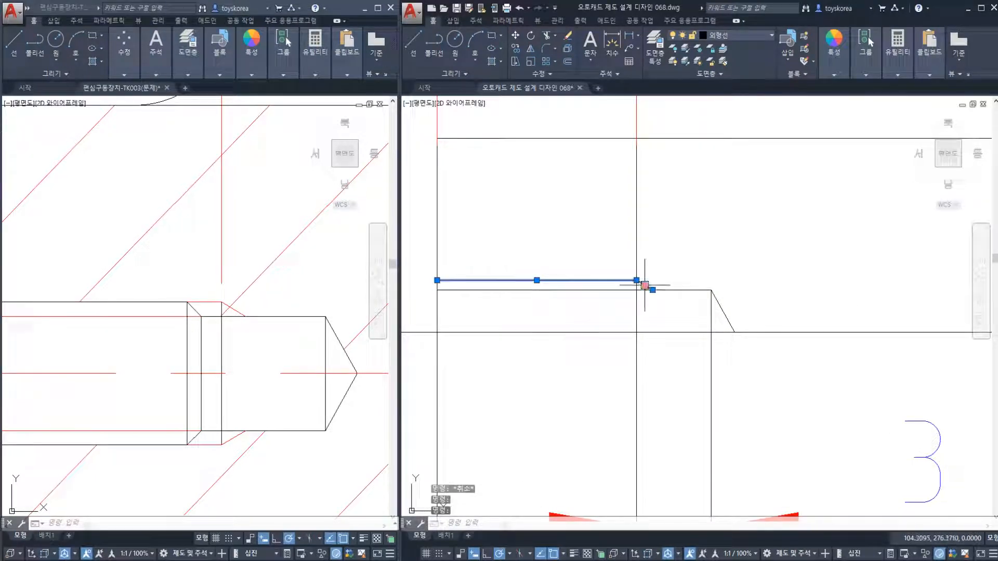
key(Escape)
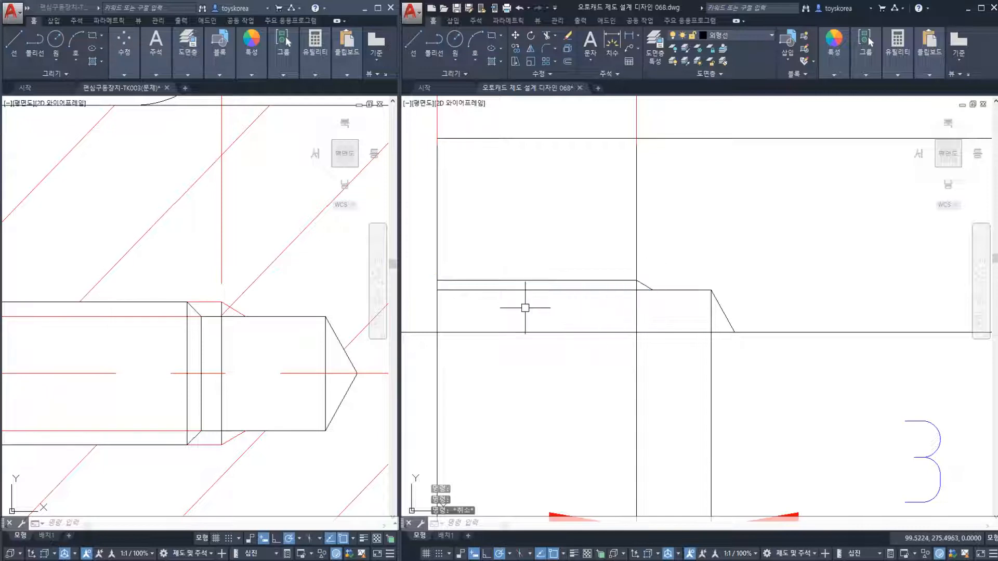
mouse_move(525, 310)
middle_down()
mouse_move(553, 301)
mouse_move(555, 287)
middle_up()
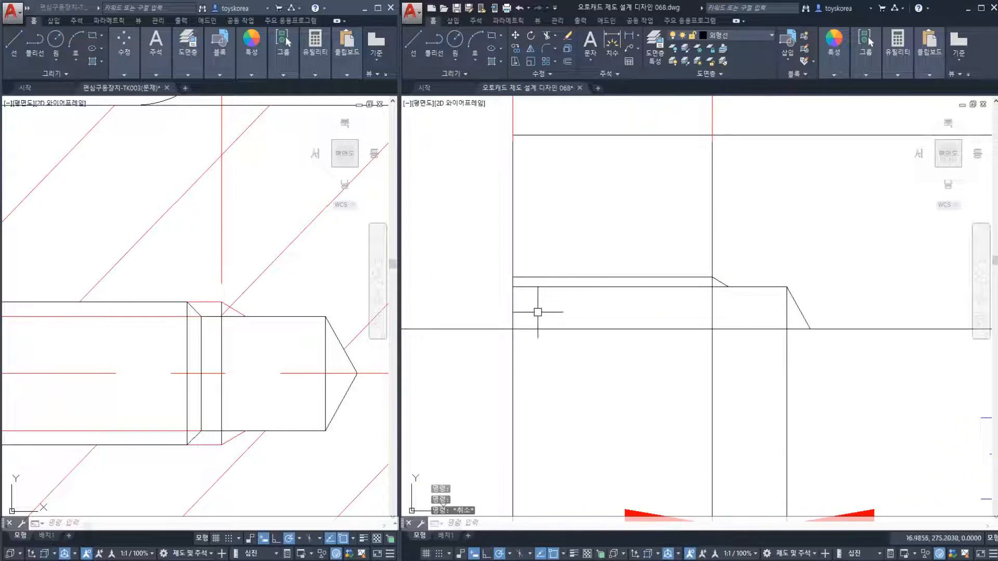
key(Escape)
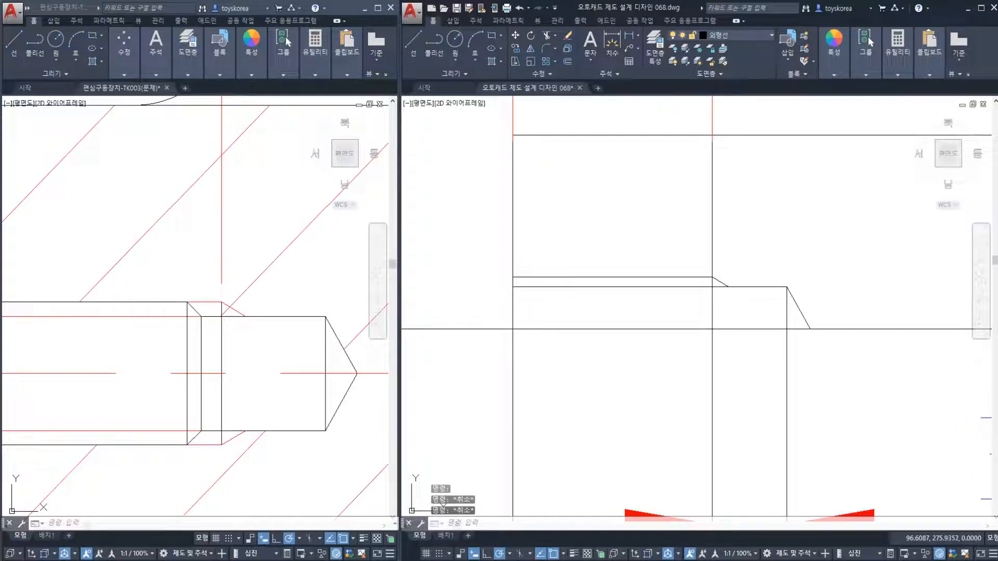
Step: Sketch a zigzag of thread teeth between the upper and lower thread lines, starting near the hole's opening
text(l)
key(Return)
click(535, 277)
click(547, 287)
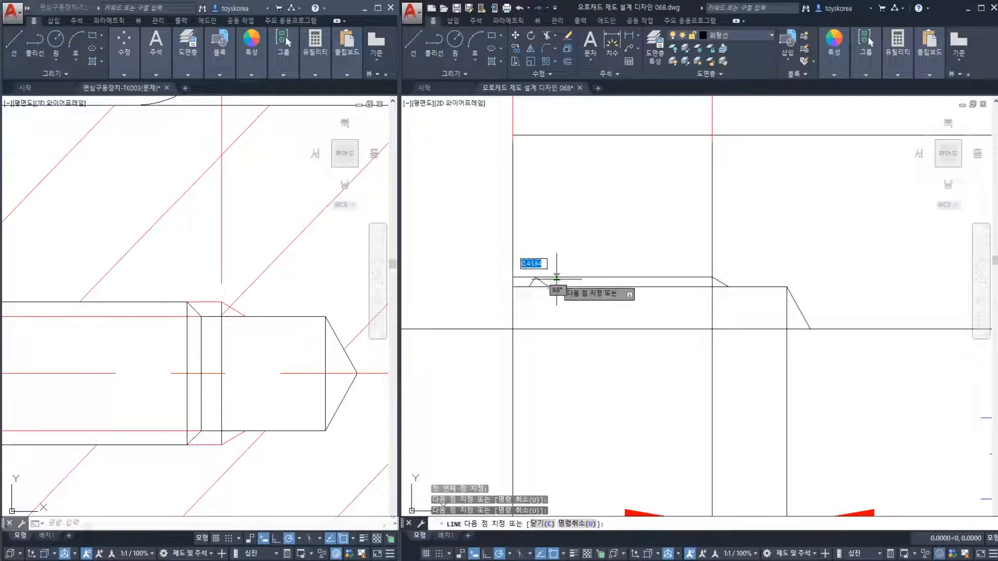
click(558, 277)
click(567, 287)
click(581, 278)
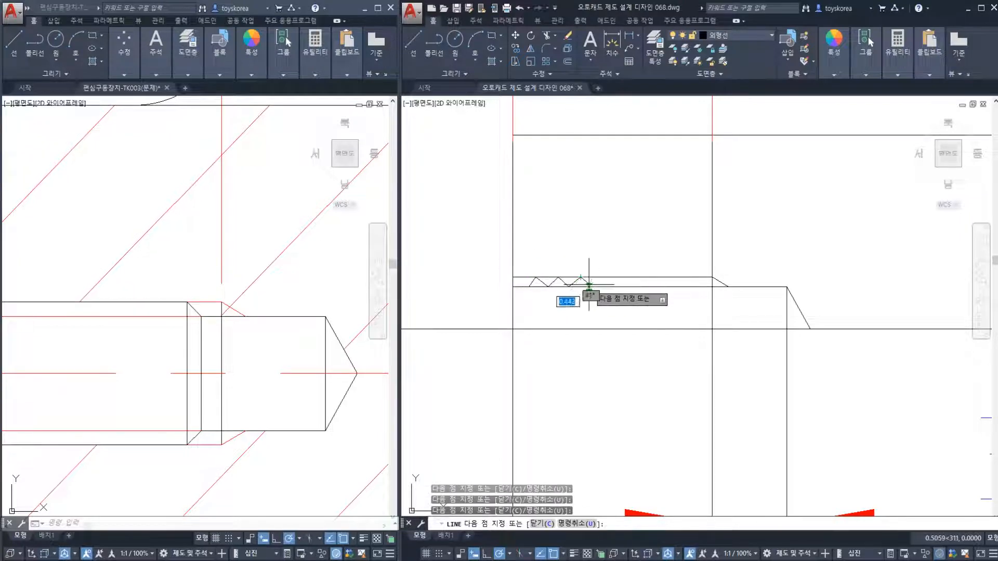
click(589, 286)
click(603, 278)
click(604, 287)
click(618, 278)
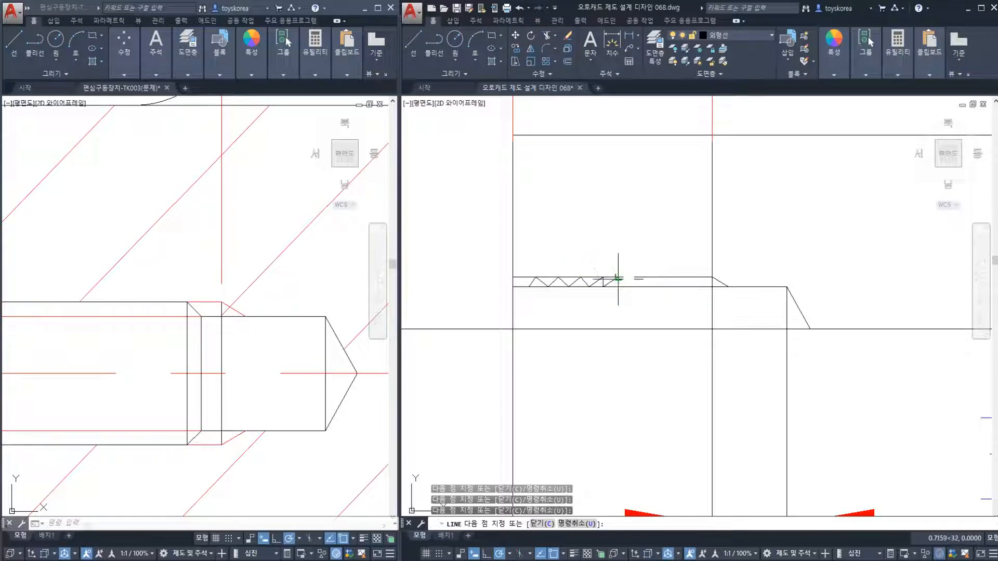
key(Escape)
key(Escape)
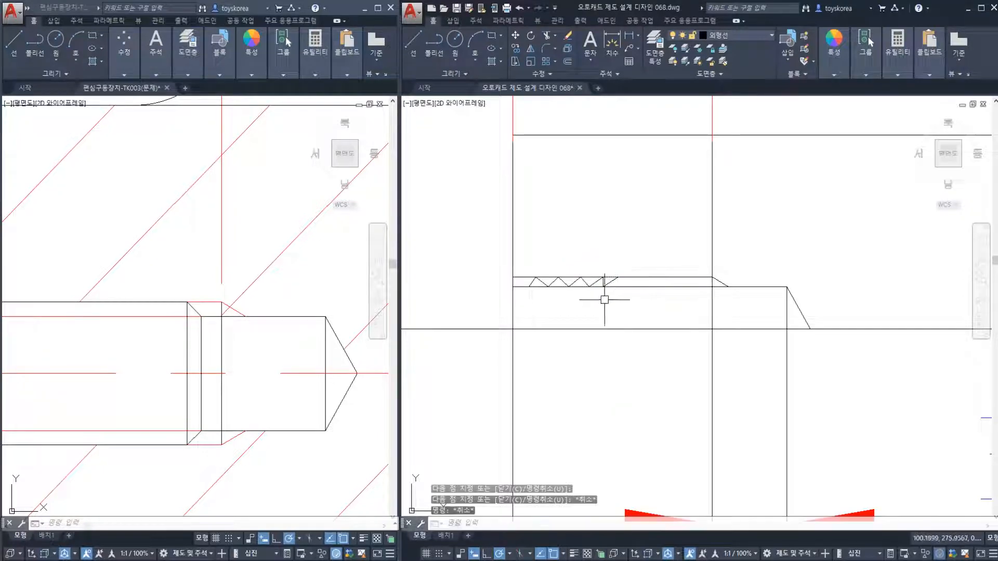
Step: Erase the zigzag thread teeth between the two thread lines
click(472, 252)
click(627, 294)
text(e)
key(Return)
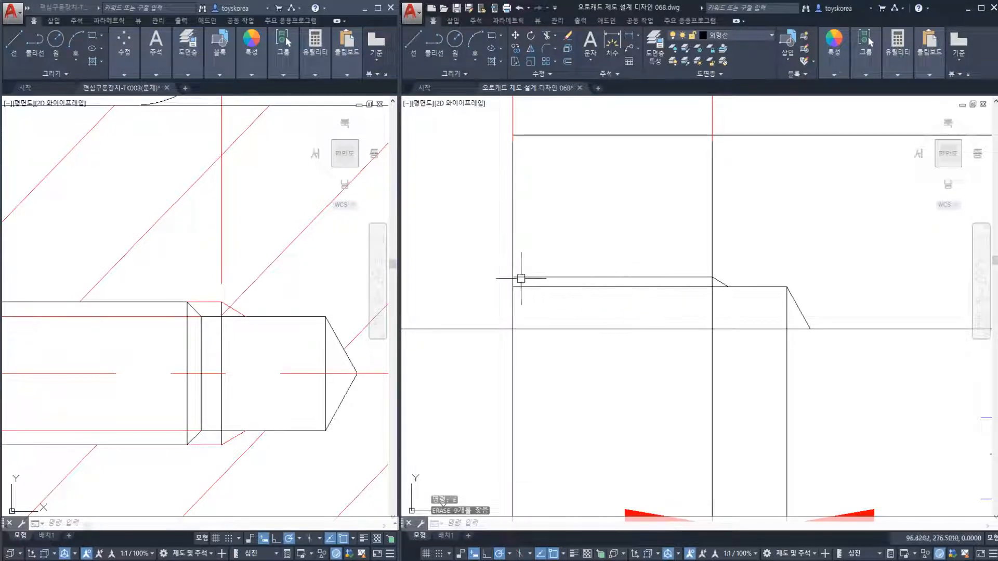
click(493, 263)
key(Escape)
key(Escape)
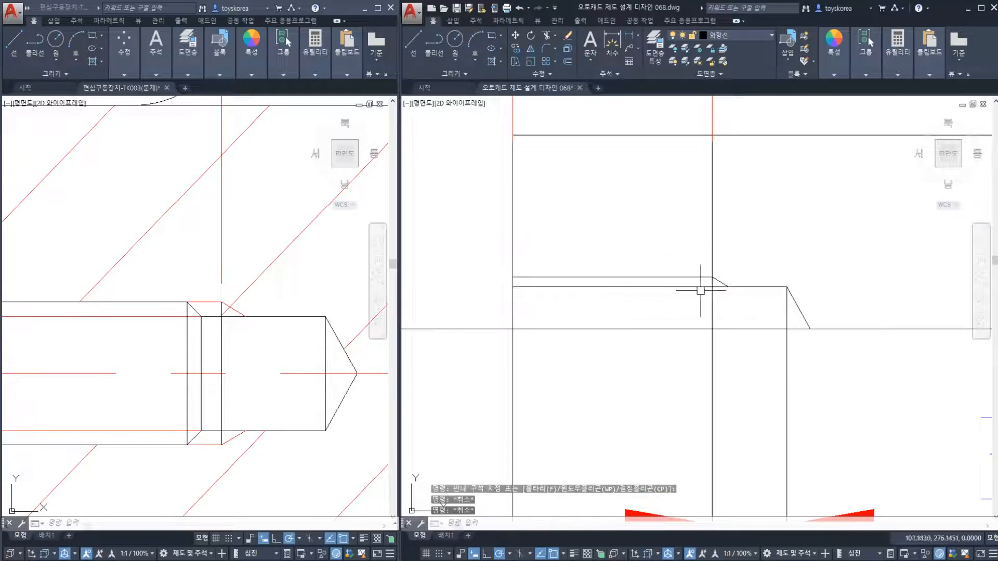
key(Escape)
middle_drag(673, 285, 653, 285)
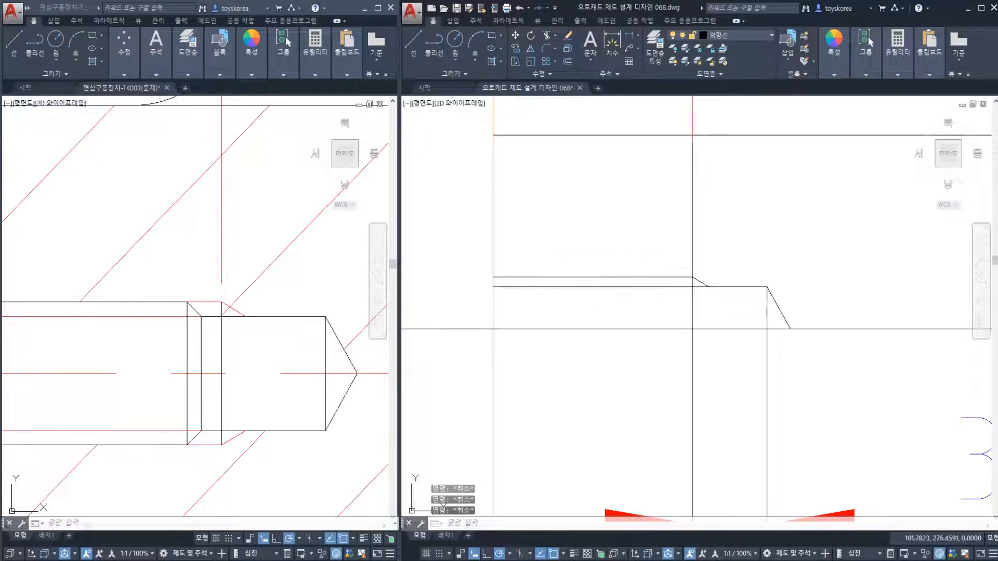
click(690, 279)
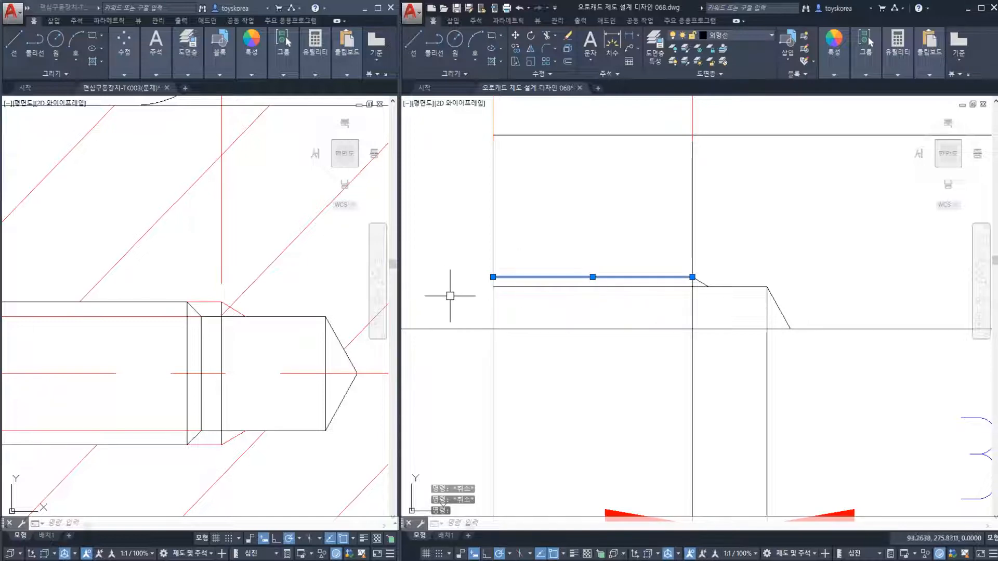
click(516, 287)
shift+click(516, 287)
key(Escape)
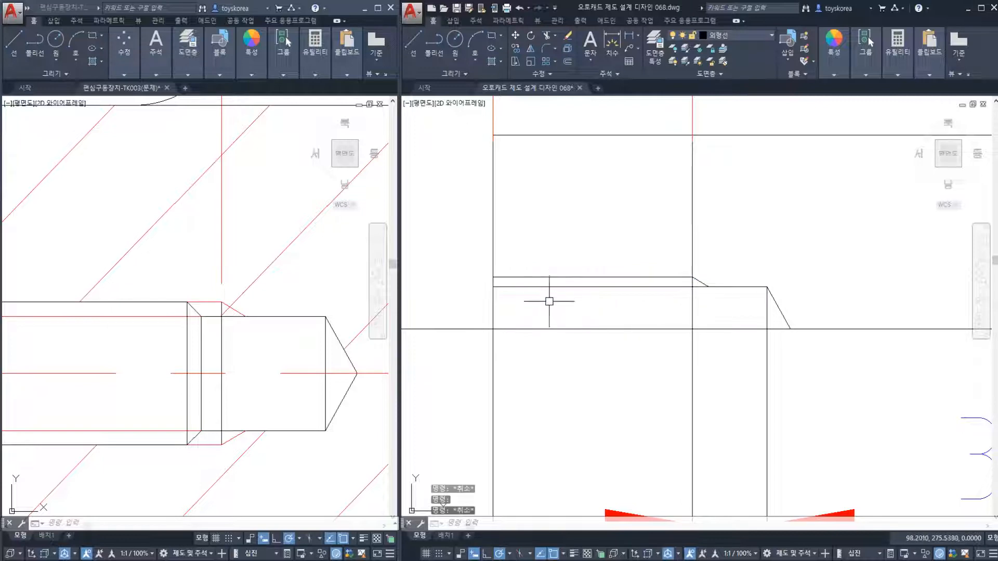
click(549, 277)
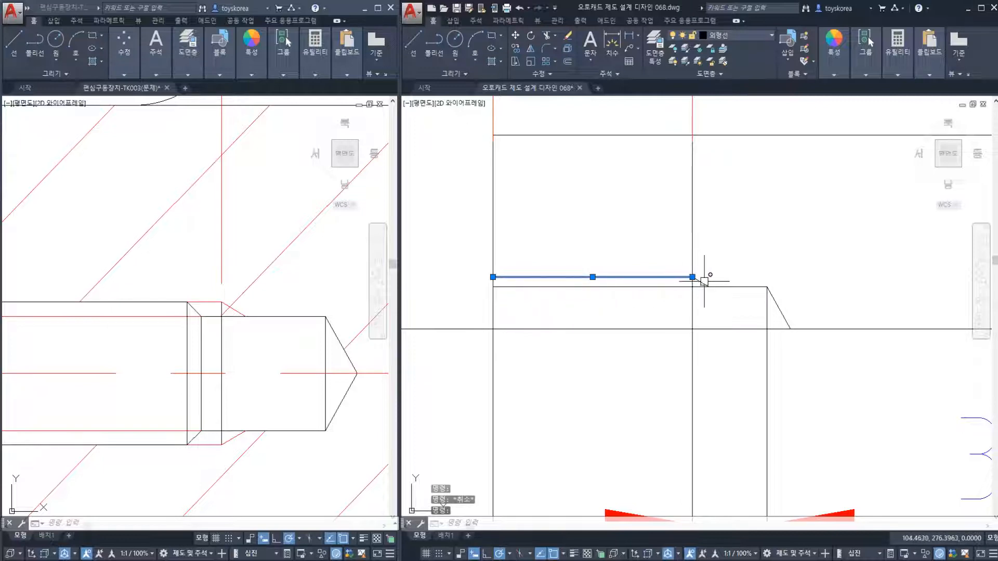
key(Escape)
Step: Assign the upper thread line and the slanted incomplete-thread line to the 가는실선 layer
click(687, 277)
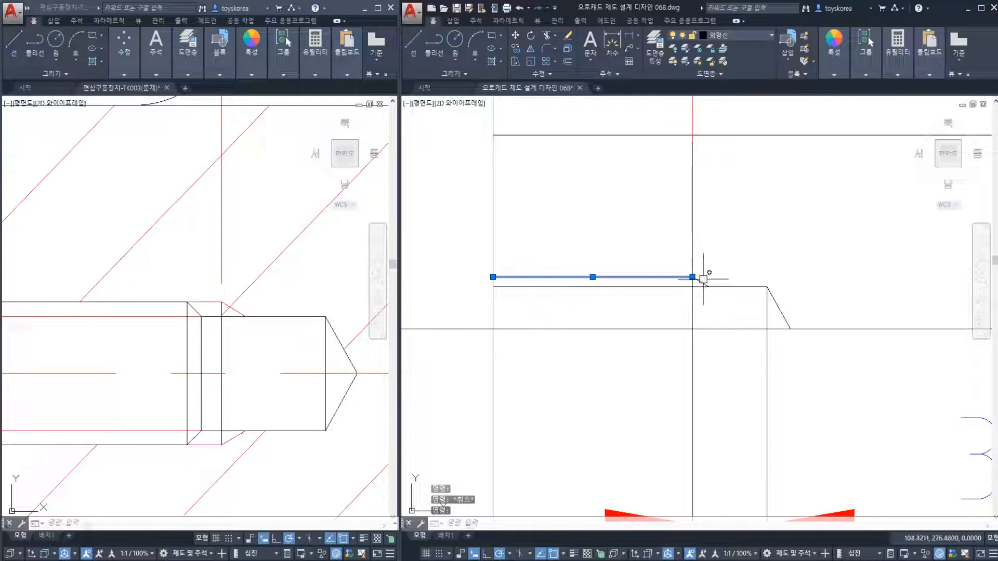
click(704, 283)
click(726, 287)
shift+click(726, 287)
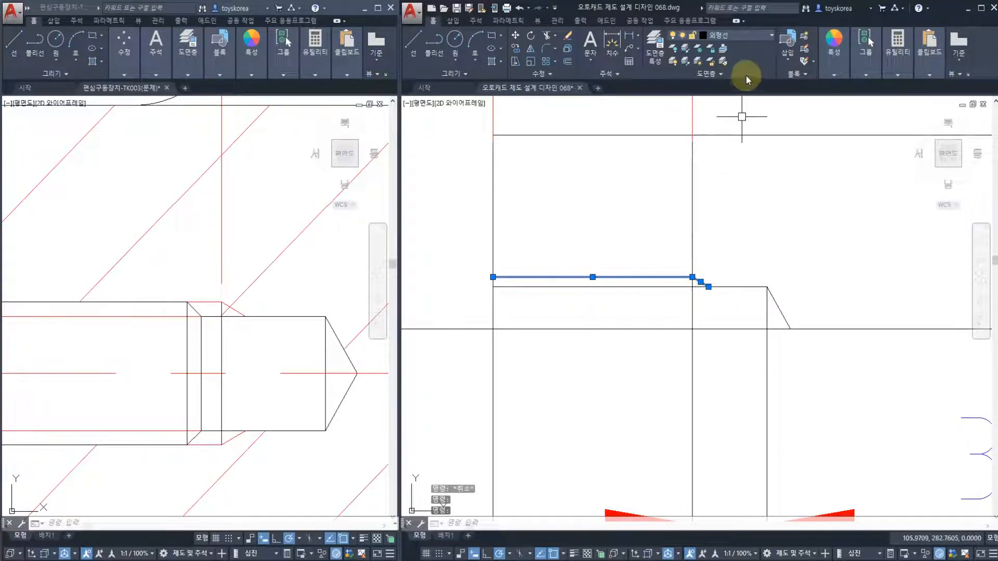
click(751, 39)
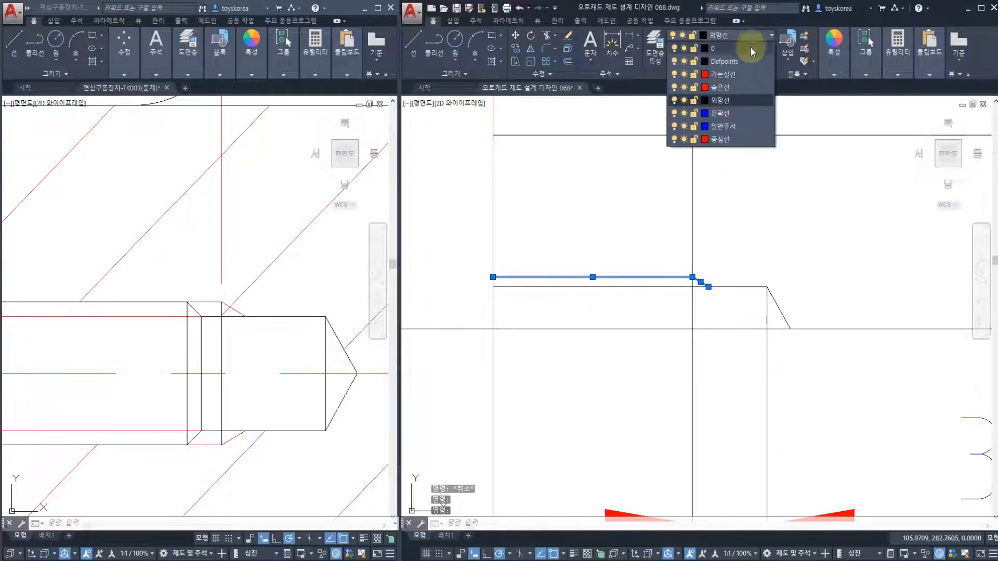
click(732, 74)
click(679, 277)
key(Escape)
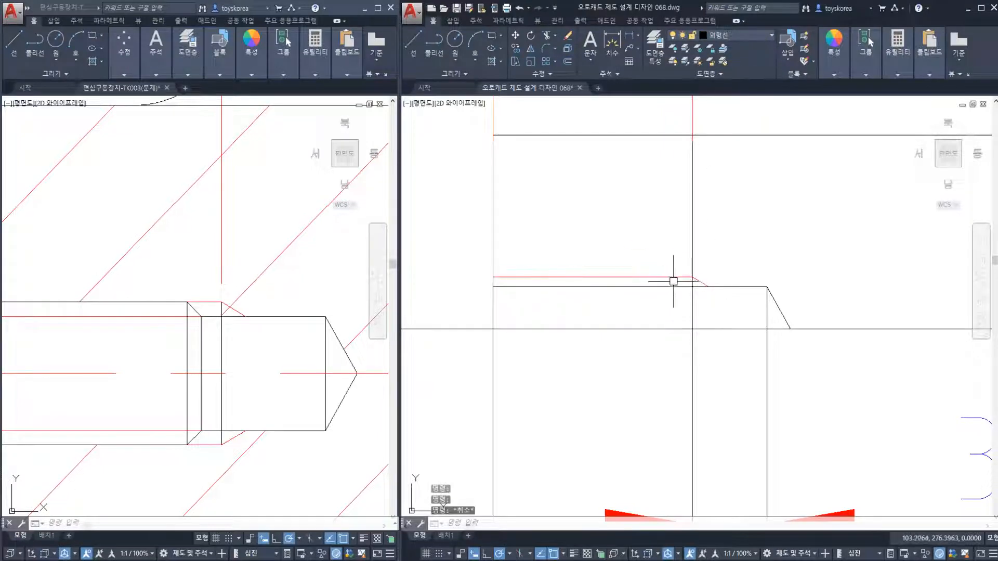
click(676, 277)
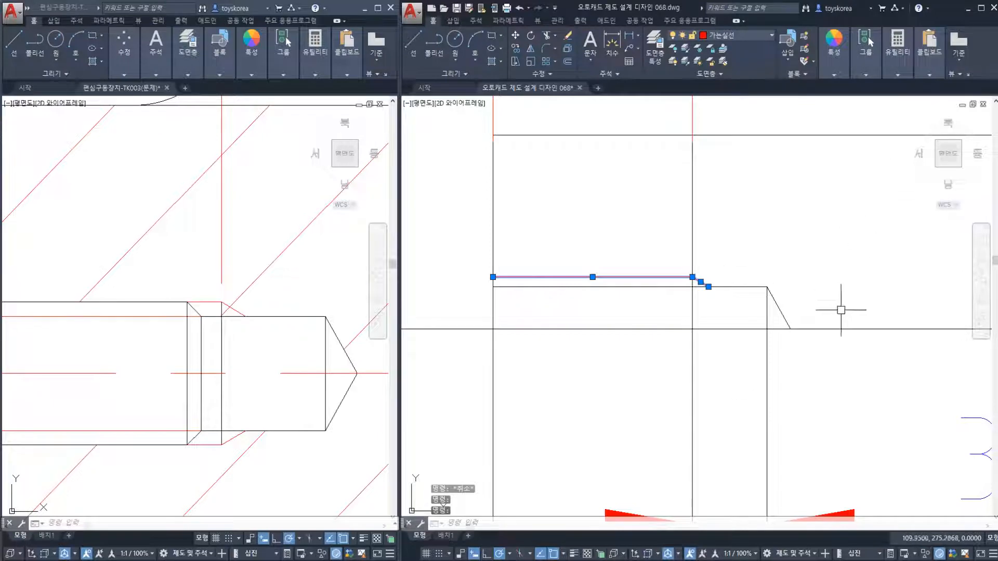
key(Escape)
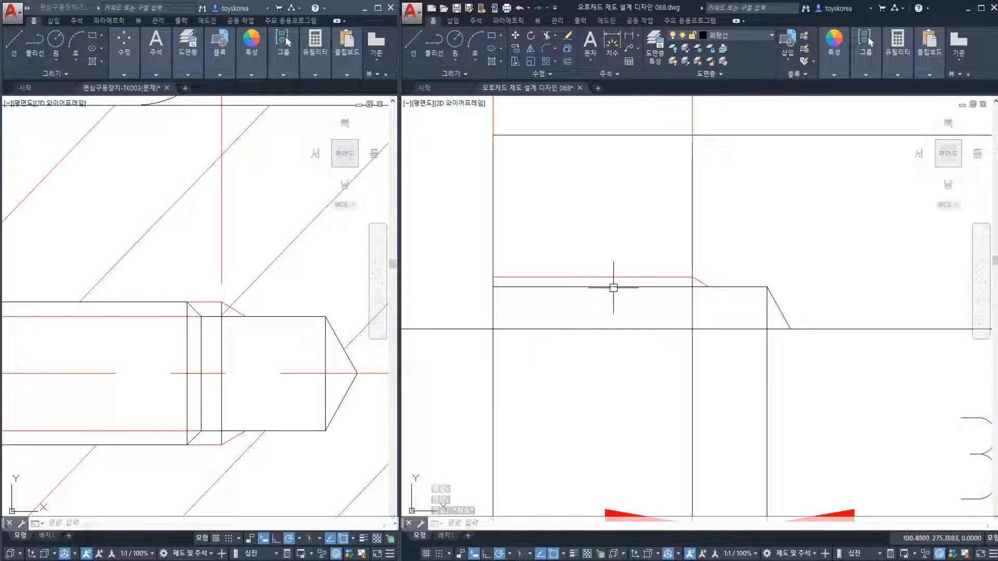
key(Escape)
click(631, 277)
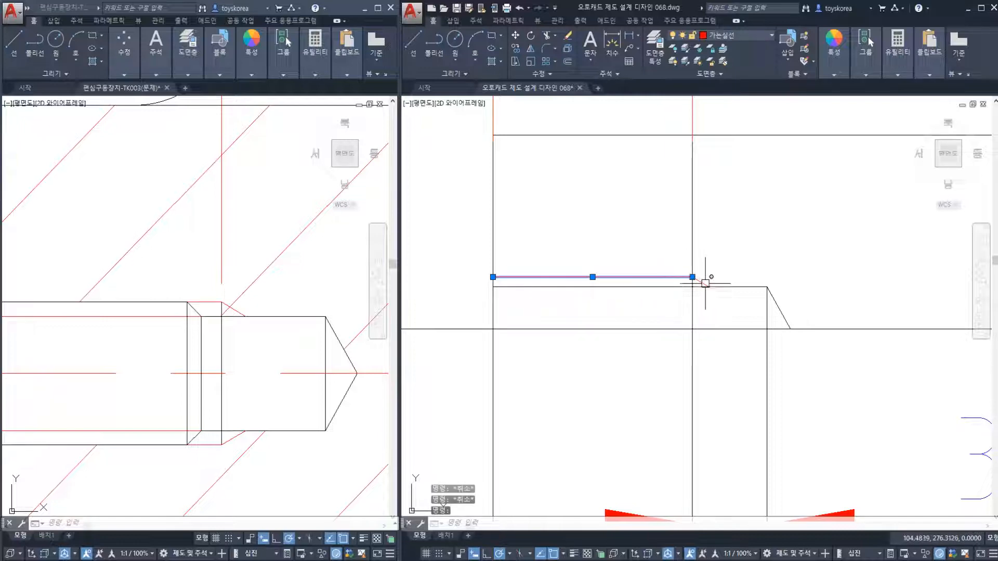
click(703, 284)
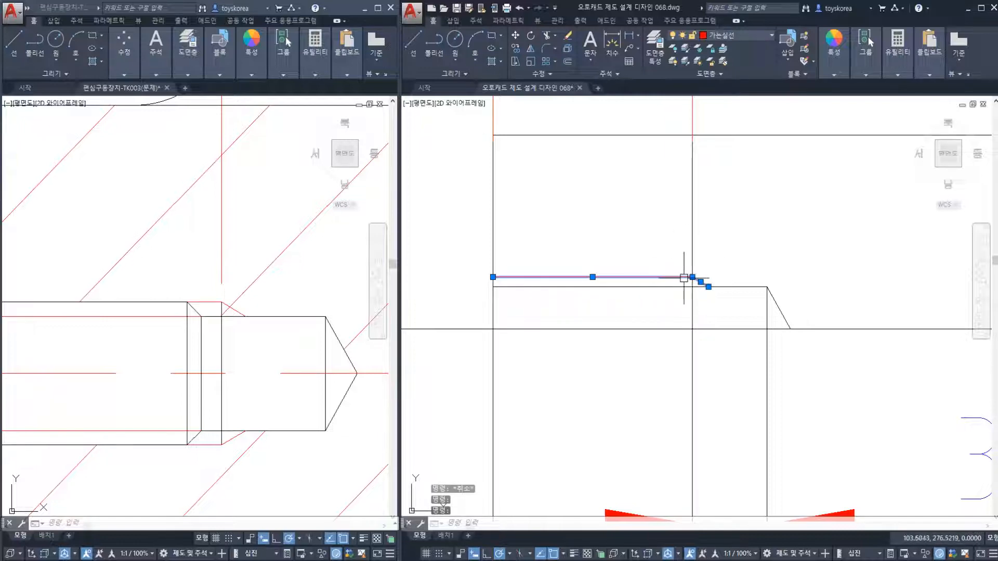
key(Escape)
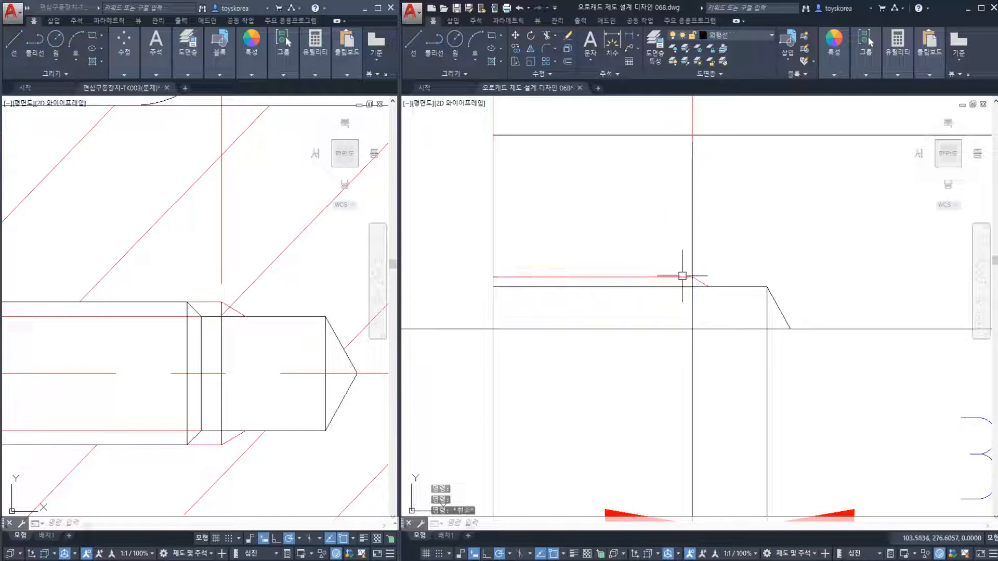
Step: Trim the vertical thread-end line where it extends above the upper thread line
text(tr)
key(Return)
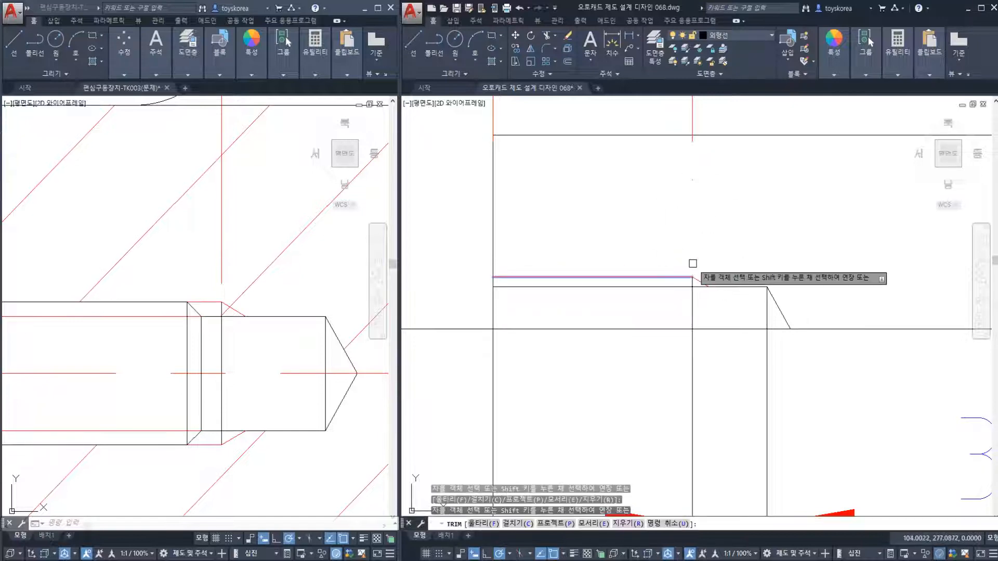
key(Escape)
Step: Erase the 8 mm thread-depth dimension and the 3 mm dimension
scroll(696, 264, down, 2)
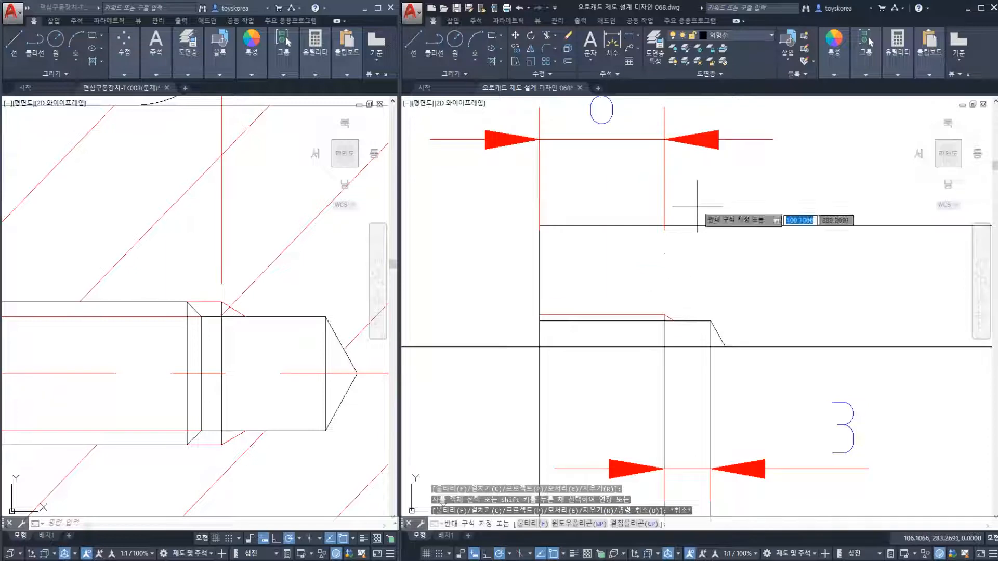
click(664, 218)
click(698, 250)
text(e)
key(Return)
click(850, 417)
click(826, 425)
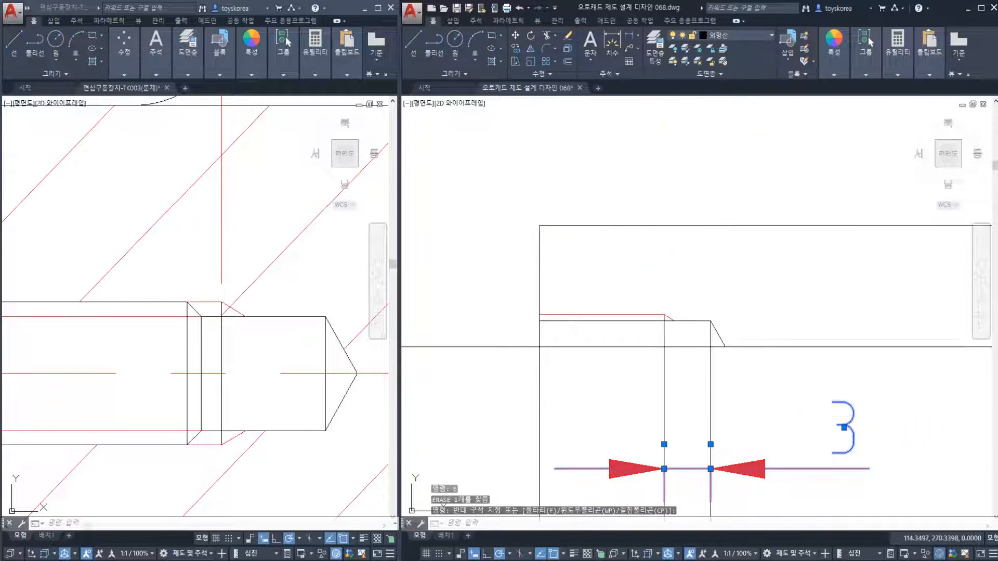
text(e)
key(Return)
Step: Mirror the upper thread lines, hole edge and drill-tip slope about the hole's horizontal centre line, keeping the originals
click(518, 291)
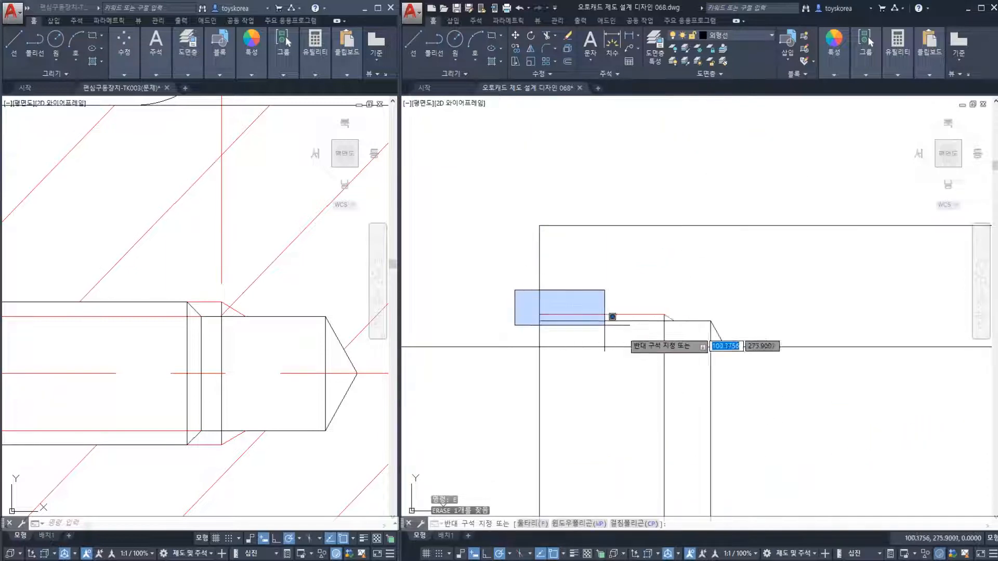
click(735, 374)
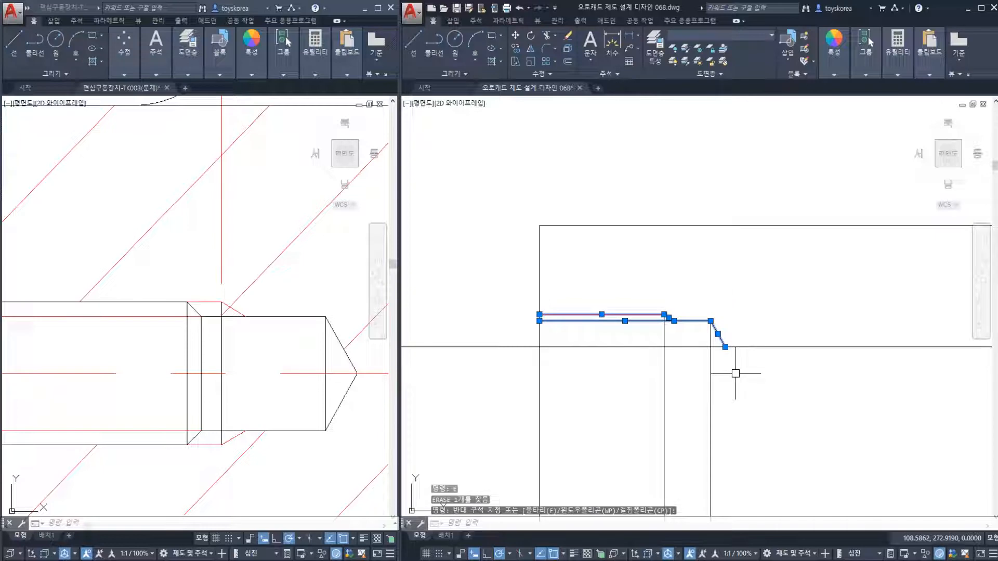
text(mi)
key(Return)
click(664, 347)
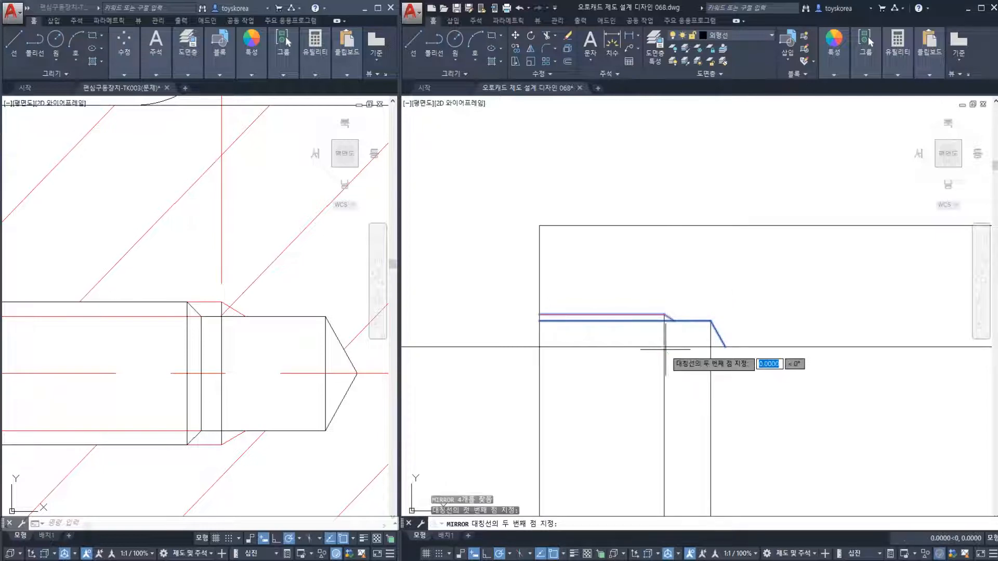
click(711, 347)
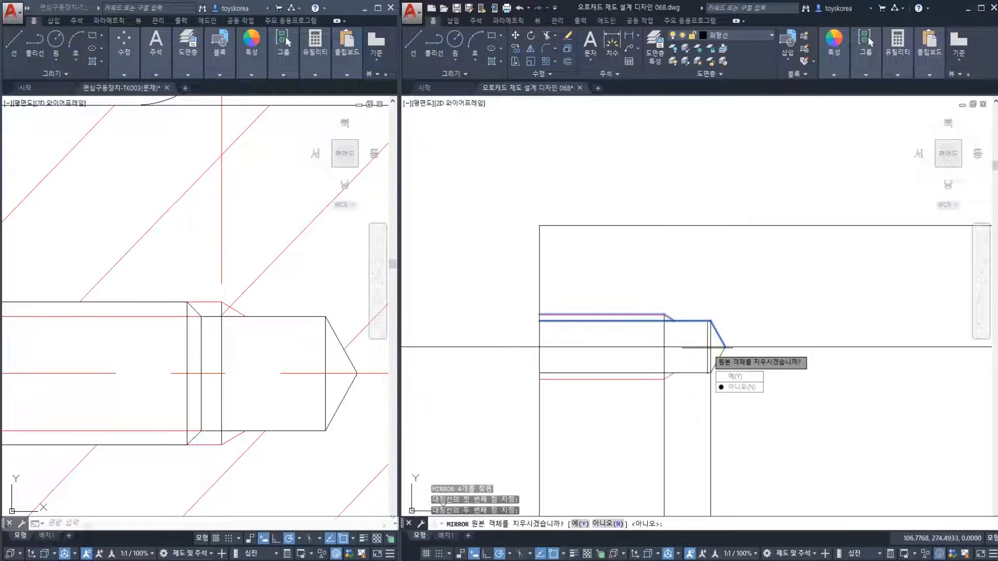
key(Return)
Step: Trim the vertical thread-end line below the lower thread line and the drill-end line below the hole's lower edge
text(tr)
key(Return)
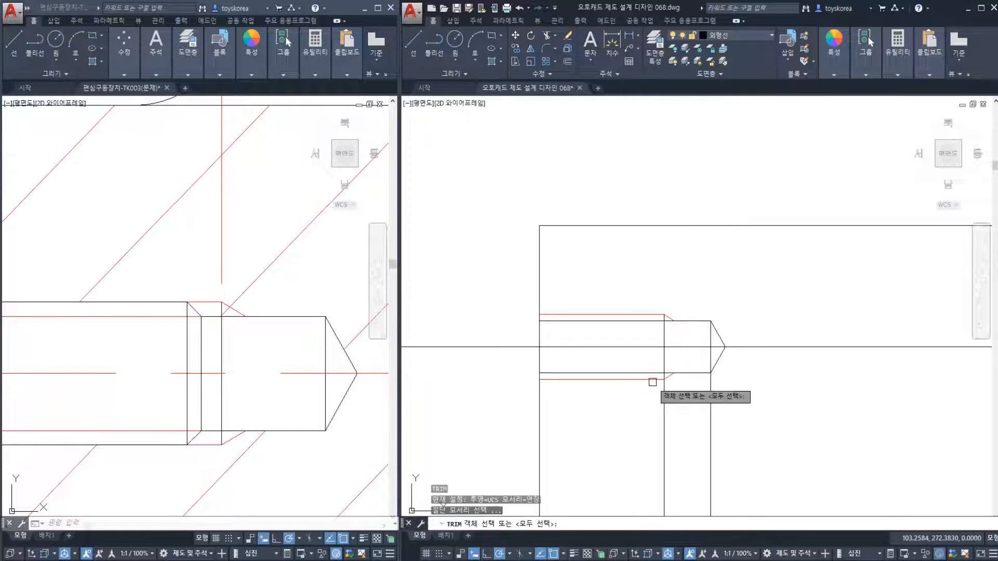
click(653, 380)
key(Return)
click(664, 393)
key(Escape)
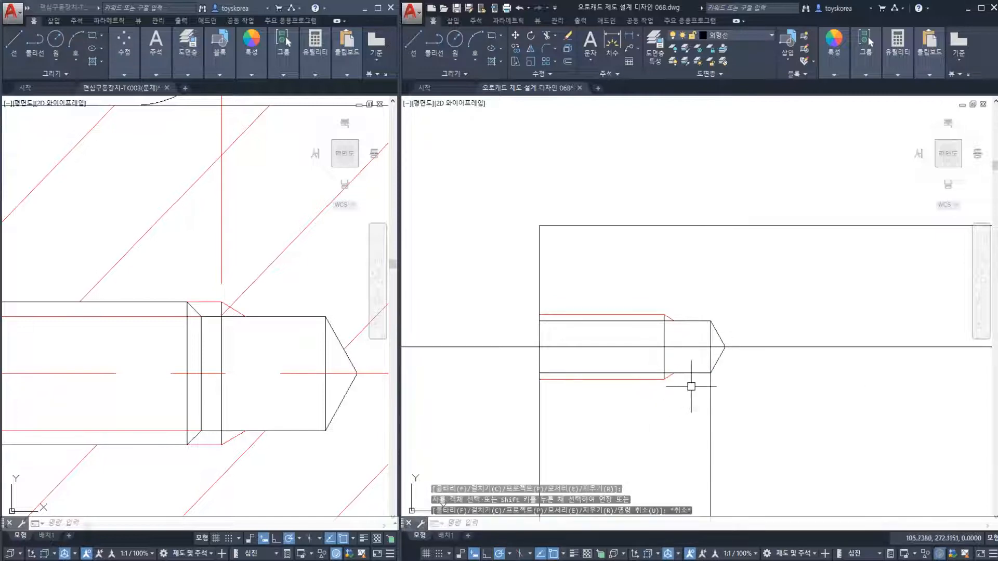
key(Return)
click(705, 373)
key(Return)
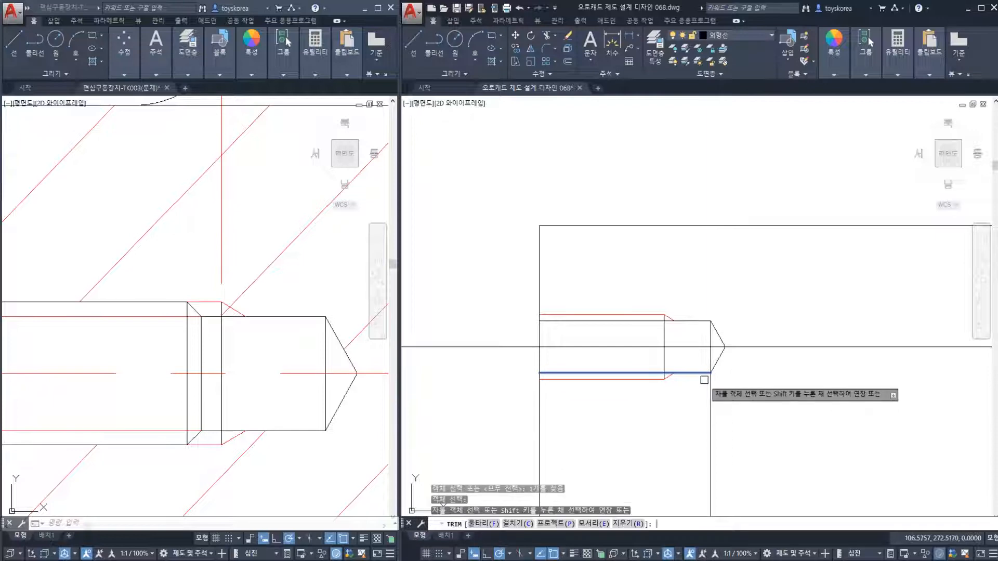
key(Escape)
Step: Break the horizontal centre line just outside the part's edge and just beyond the drill tip
middle_drag(549, 370, 601, 356)
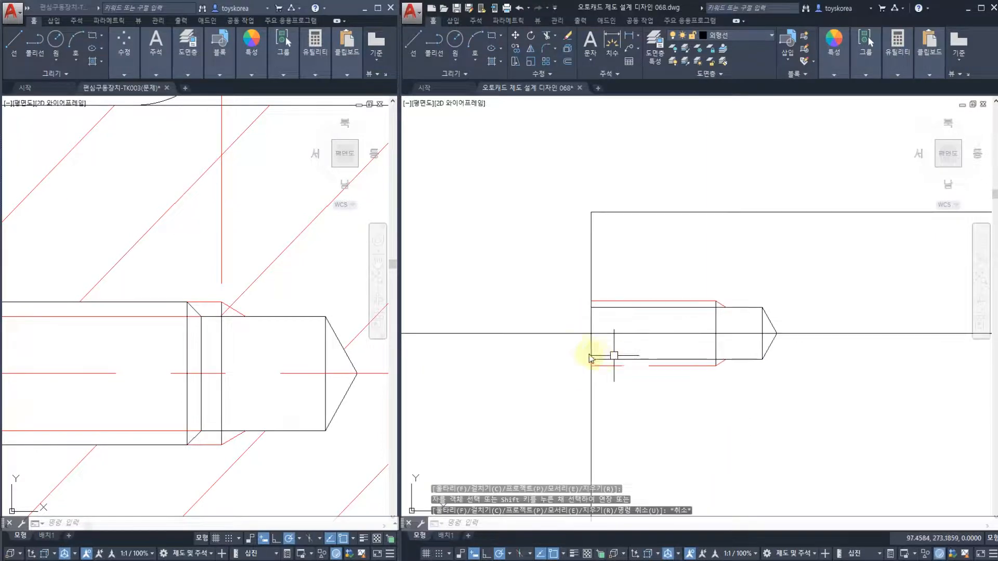
text(br)
key(Return)
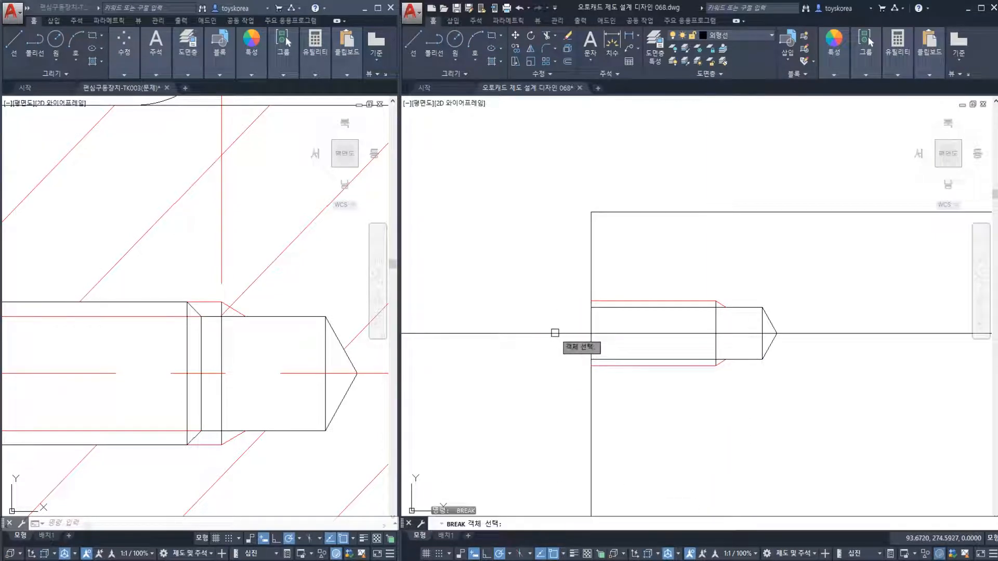
click(554, 333)
click(502, 333)
key(Return)
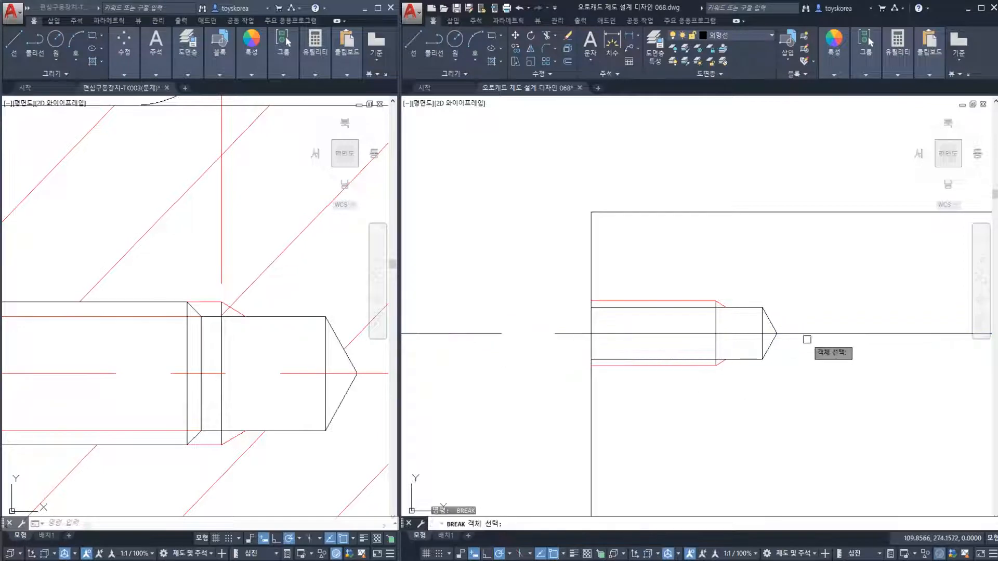
click(803, 334)
click(826, 333)
Step: Erase the leftover centre-line pieces on both sides of the tapped hole
click(831, 334)
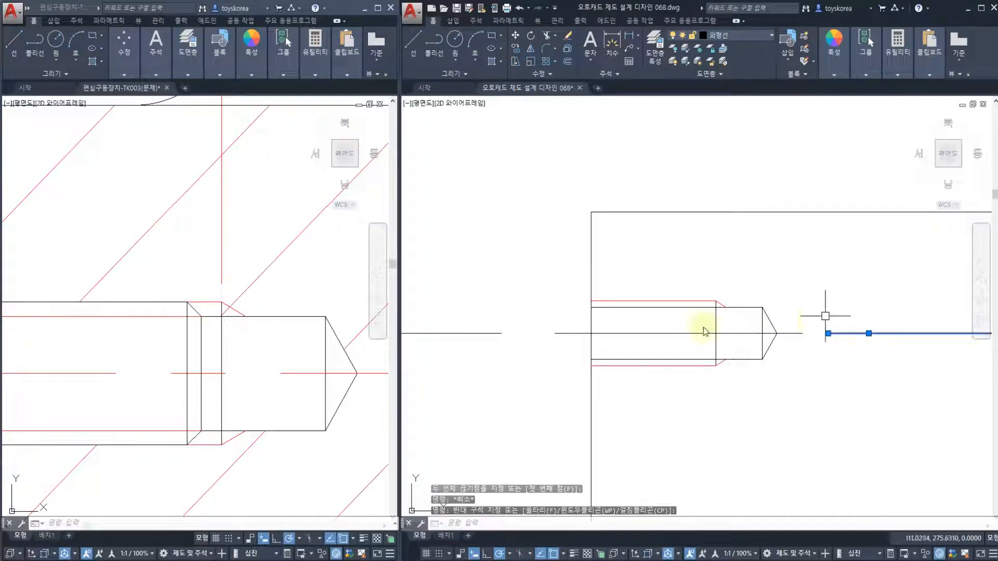
text(e)
key(Return)
click(518, 353)
click(486, 312)
key(Delete)
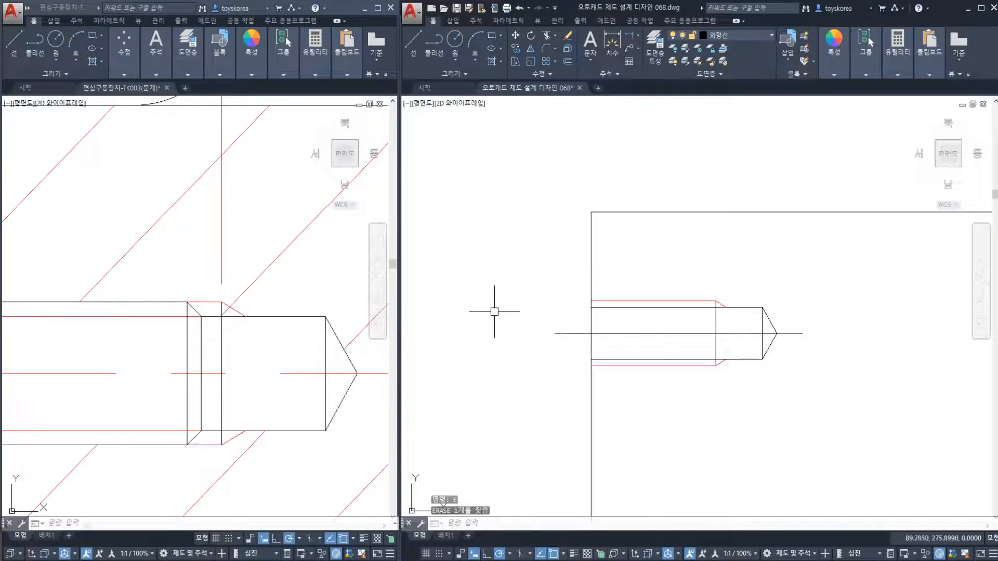
Step: Assign the tapped hole's shortened centre line to the 중심선 layer
click(571, 334)
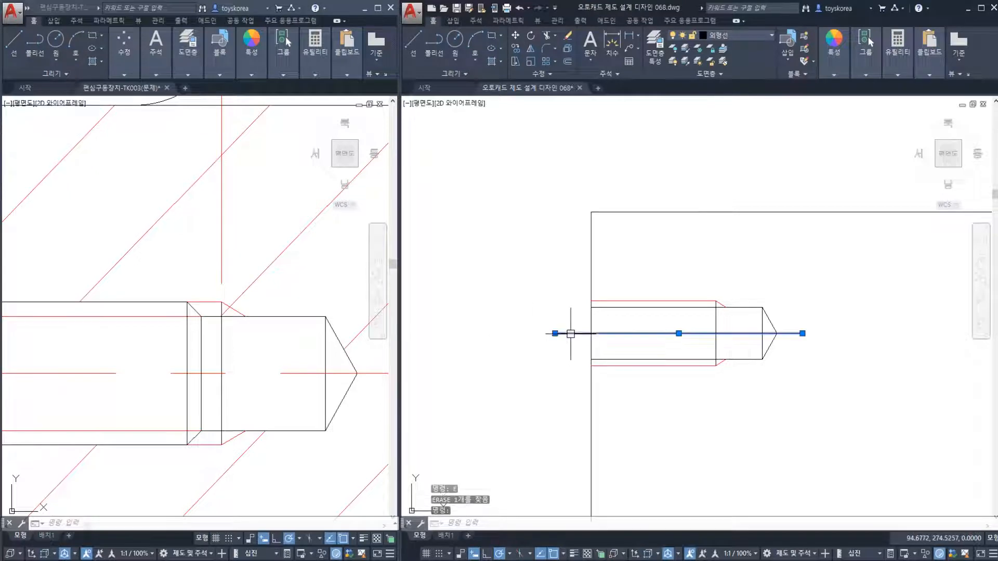
click(735, 39)
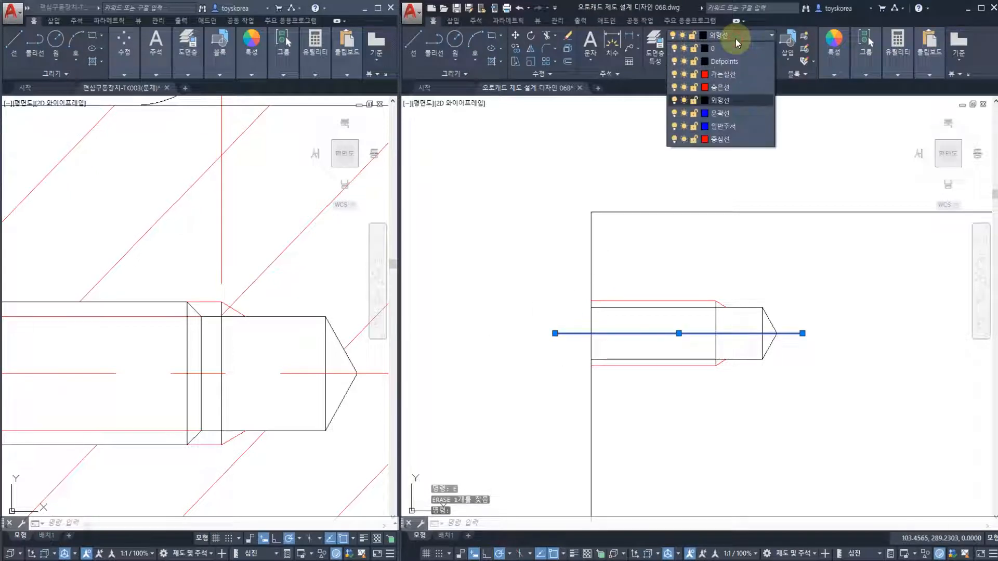
click(733, 139)
key(Escape)
scroll(707, 183, down, 4)
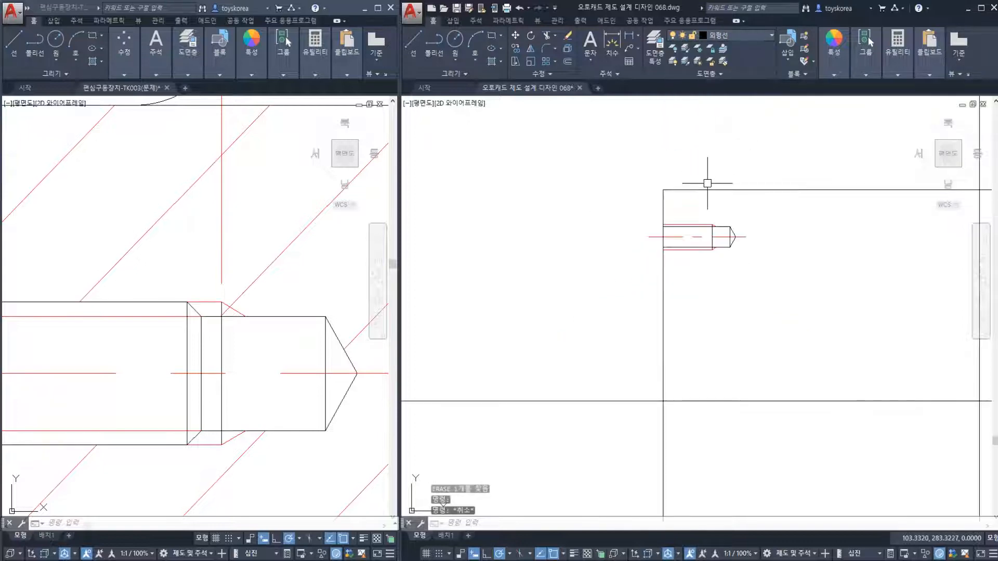
Step: Examine the bolt, tapped hole and surrounding bearing-housing area in the reference drawing
click(468, 315)
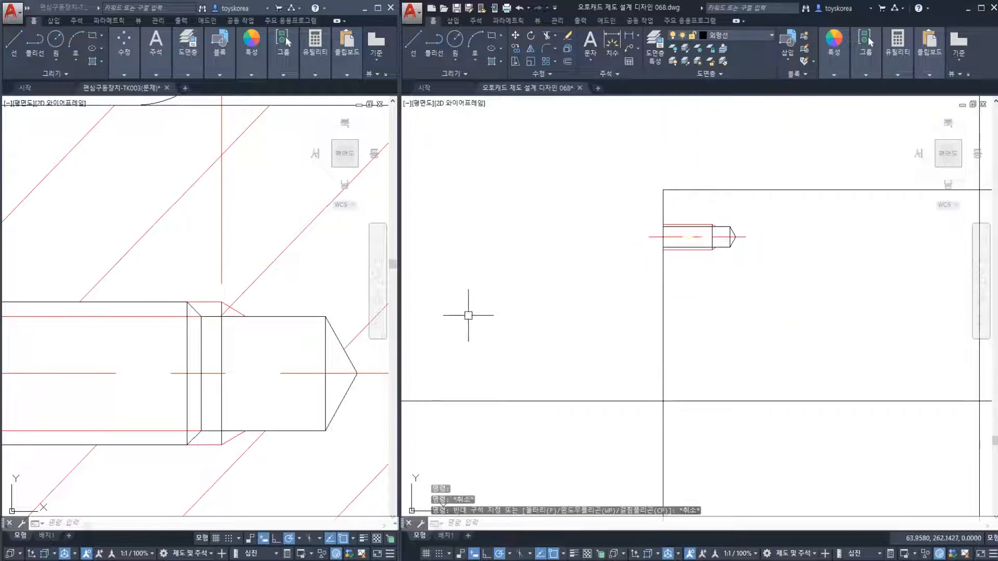
key(Escape)
key(Escape)
click(266, 278)
key(Escape)
key(Escape)
scroll(267, 278, down, 2)
middle_drag(185, 288, 231, 268)
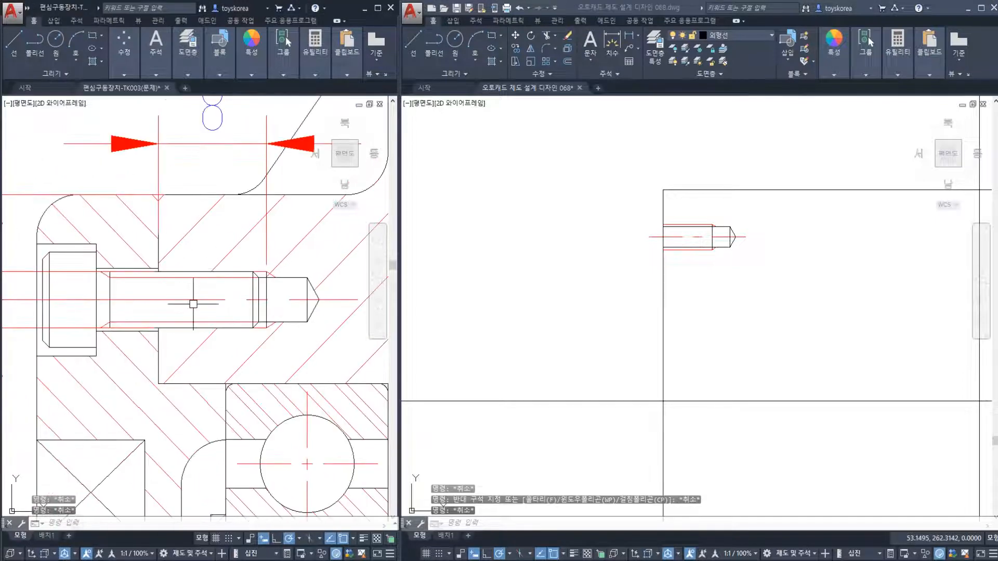
middle_drag(193, 304, 150, 289)
scroll(242, 319, down, 2)
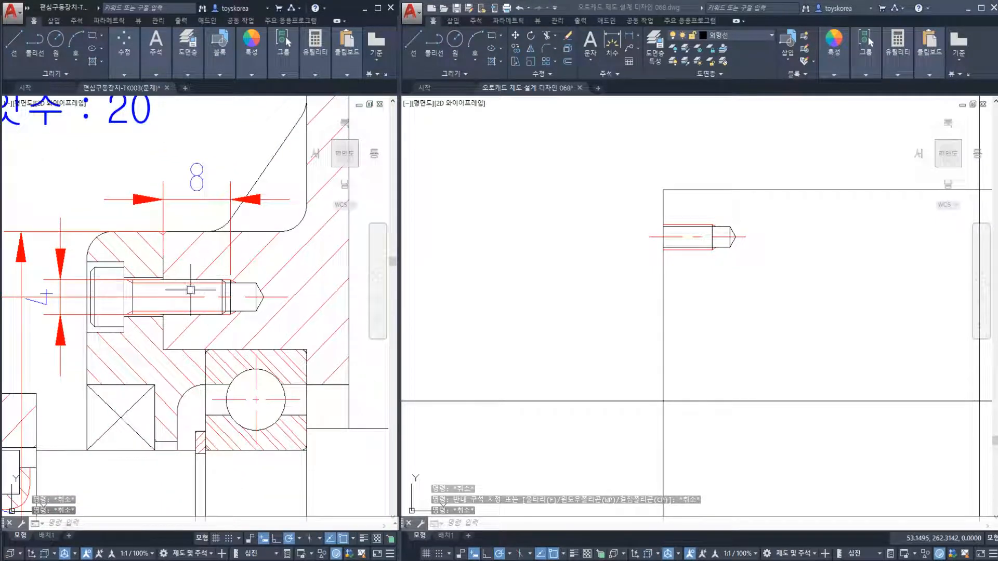
scroll(216, 291, down, 2)
middle_drag(216, 291, 197, 283)
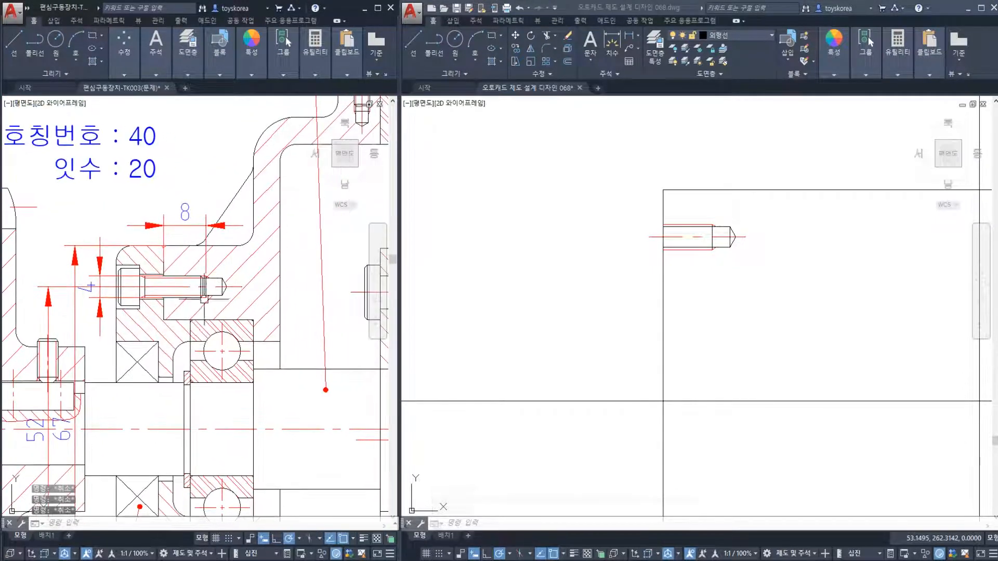
Step: Return to the working drawing 오토캐드 제도 설계 디자인 068.dwg and save it
click(554, 279)
key(Escape)
key(Escape)
mouse_move(656, 261)
middle_down()
mouse_move(606, 261)
mouse_move(606, 283)
middle_up()
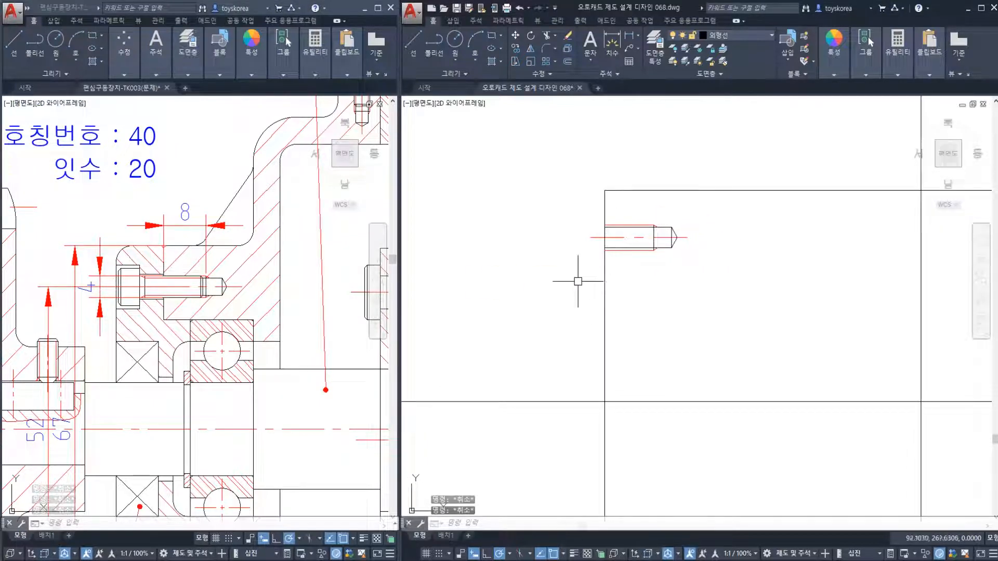
key(ctrl+s)
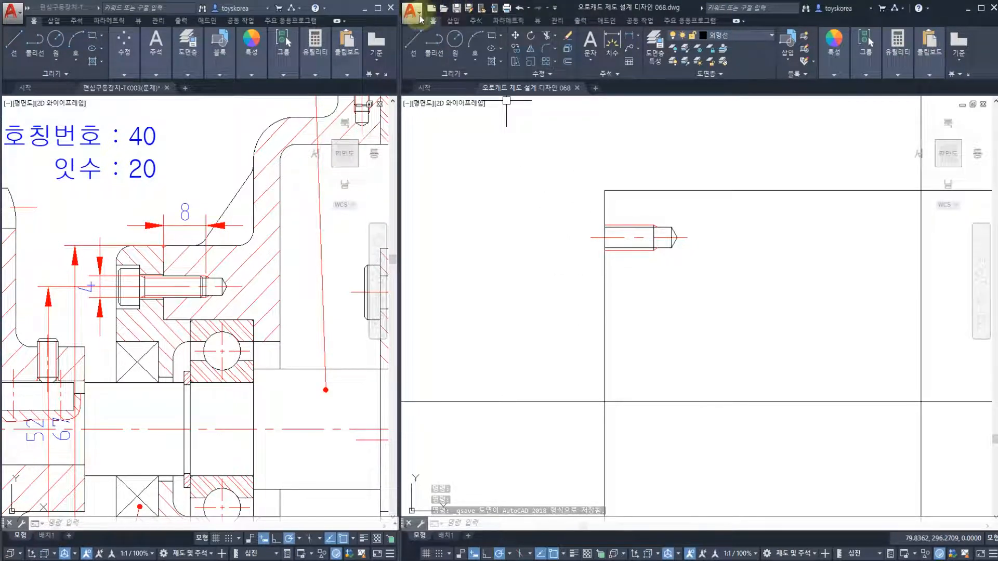
click(411, 21)
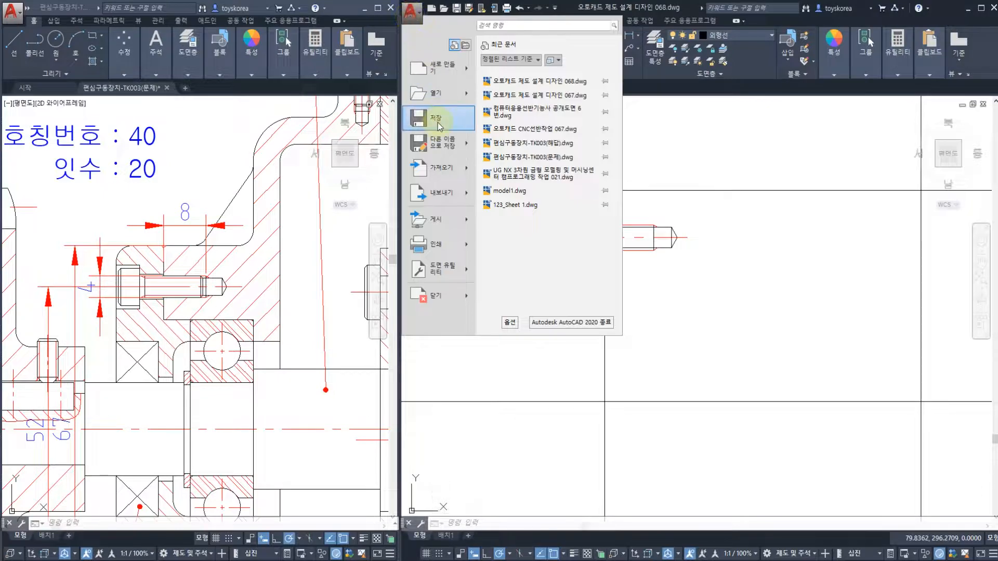
mouse_move(443, 146)
click(674, 145)
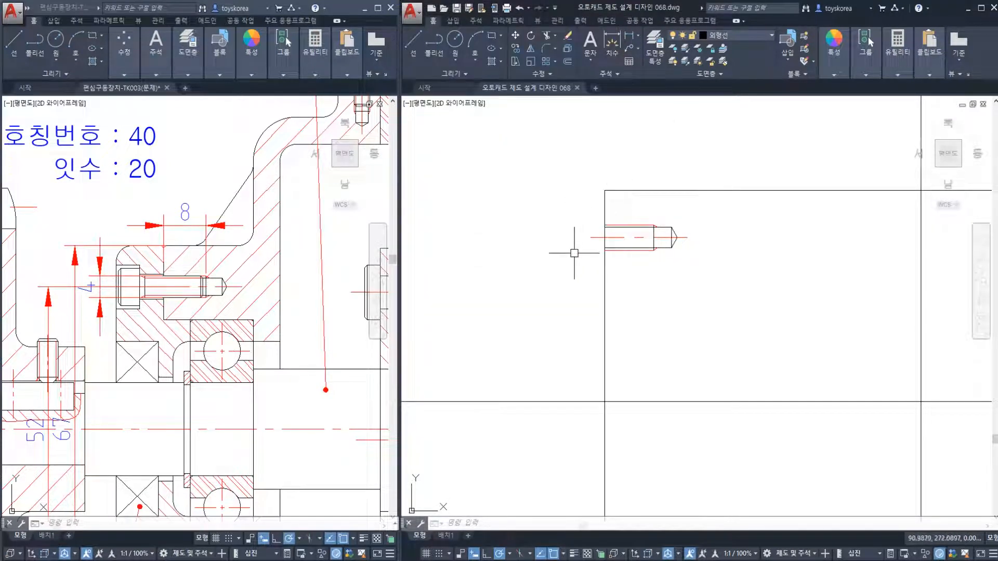
Step: Save the working drawing again with the whole upper part outline in view
scroll(546, 271, down, 2)
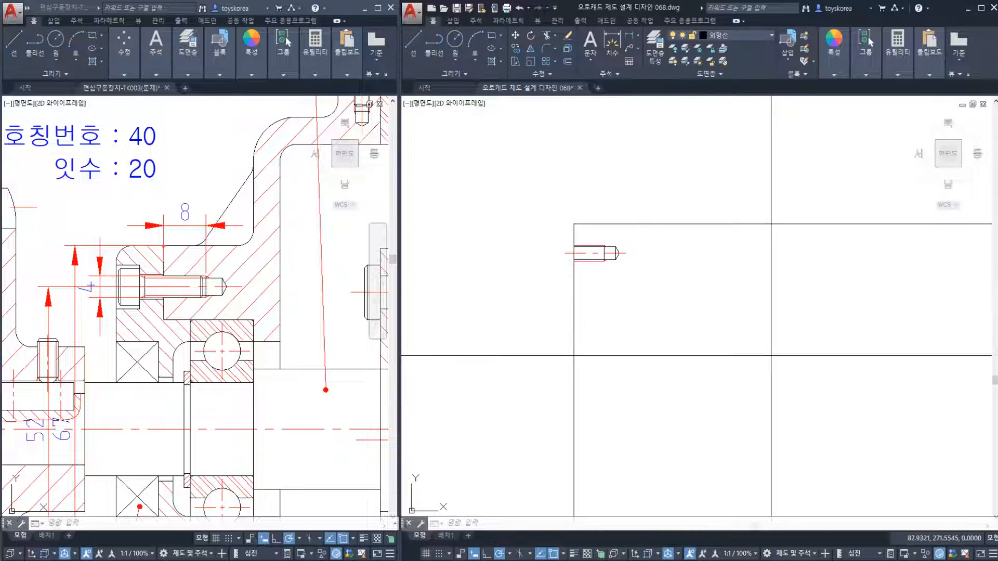
key(ctrl+s)
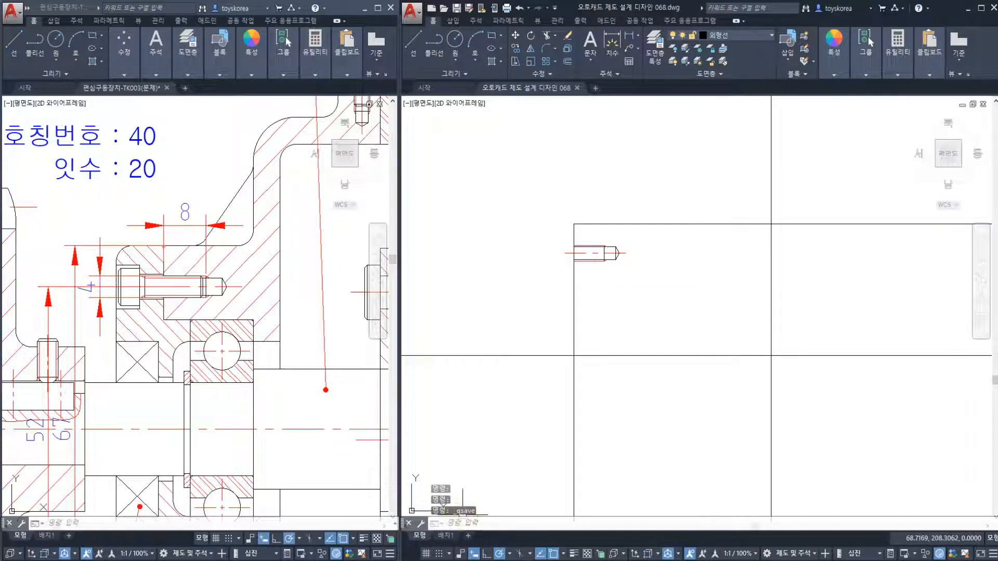
key(Escape)
key(Escape)
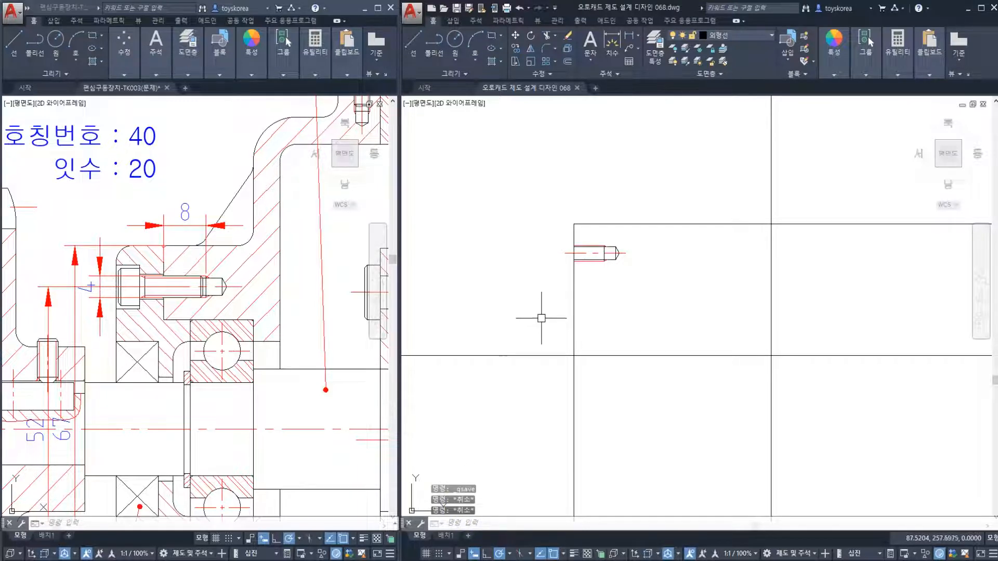
Step: Measure the bearing bore diameter of the housing in the reference drawing with a temporary linear dimension
click(553, 302)
middle_drag(550, 321, 547, 296)
key(Escape)
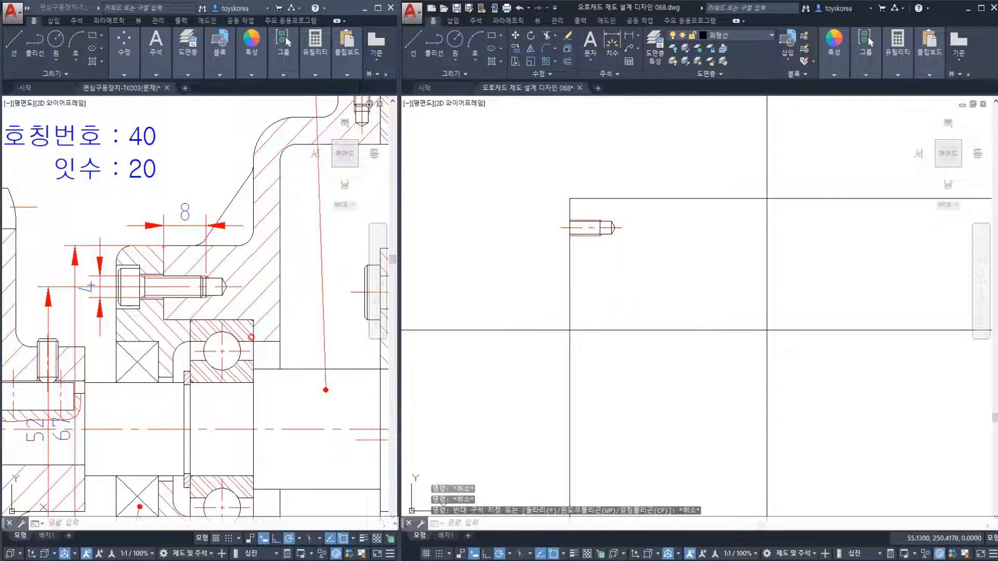
mouse_move(251, 337)
middle_down()
mouse_move(208, 244)
mouse_move(179, 221)
middle_up()
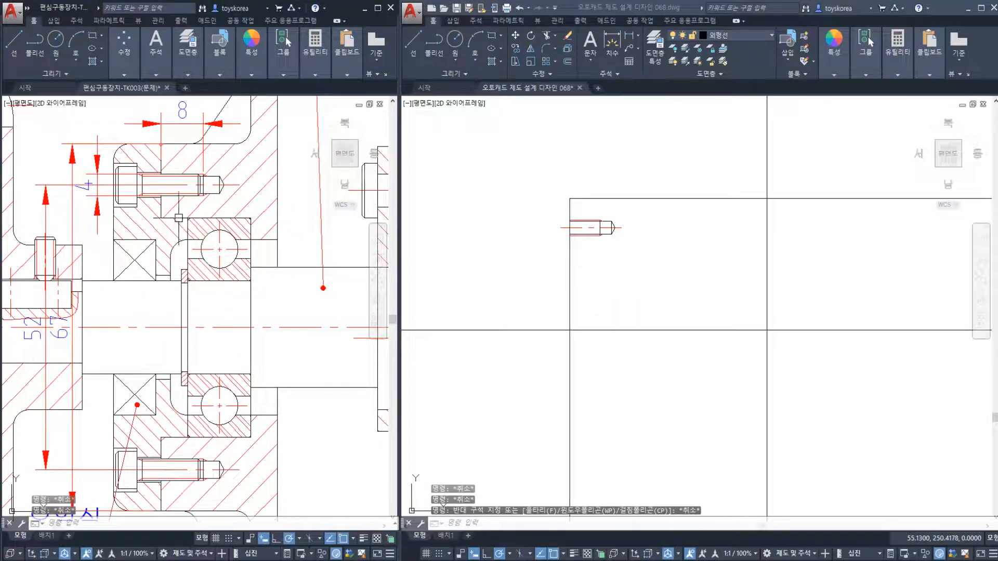
scroll(237, 379, down, 1)
scroll(220, 312, up, 1)
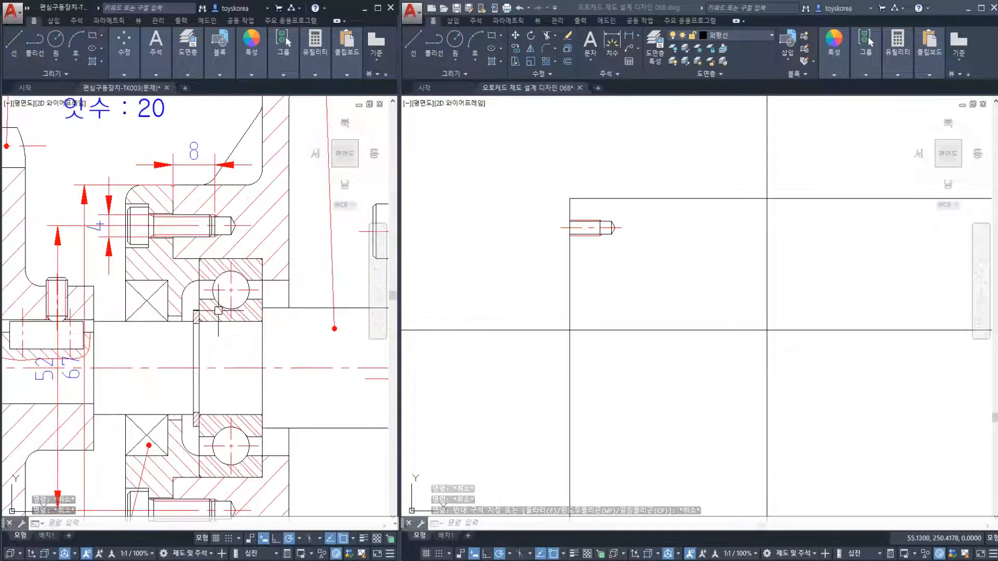
middle_drag(214, 317, 207, 297)
text(dli)
key(Return)
click(182, 239)
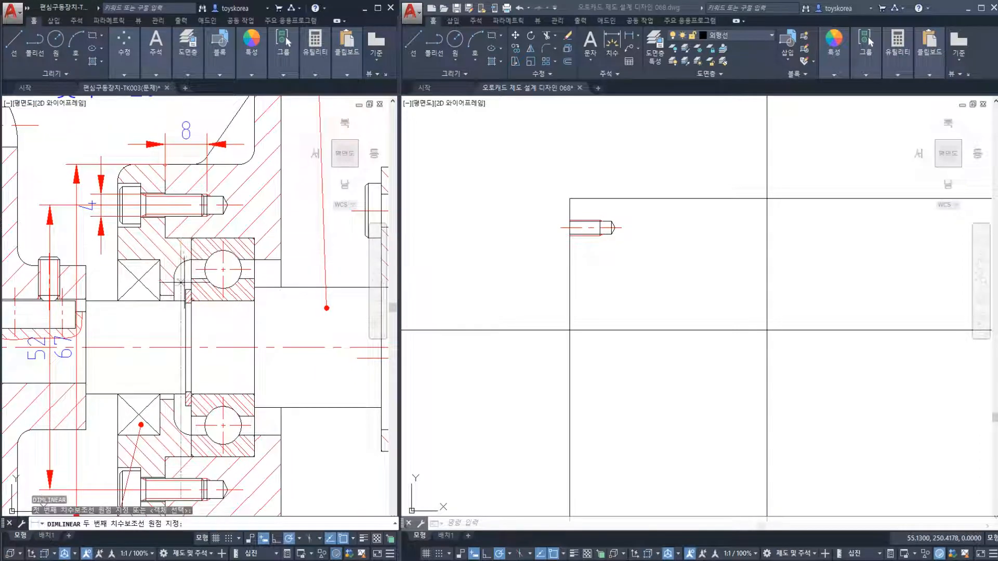
click(181, 431)
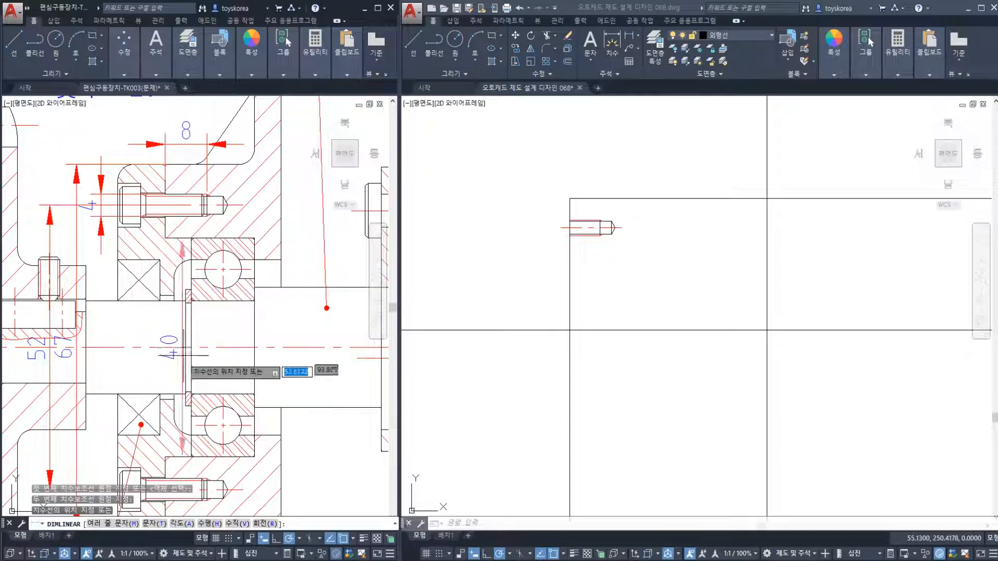
key(Escape)
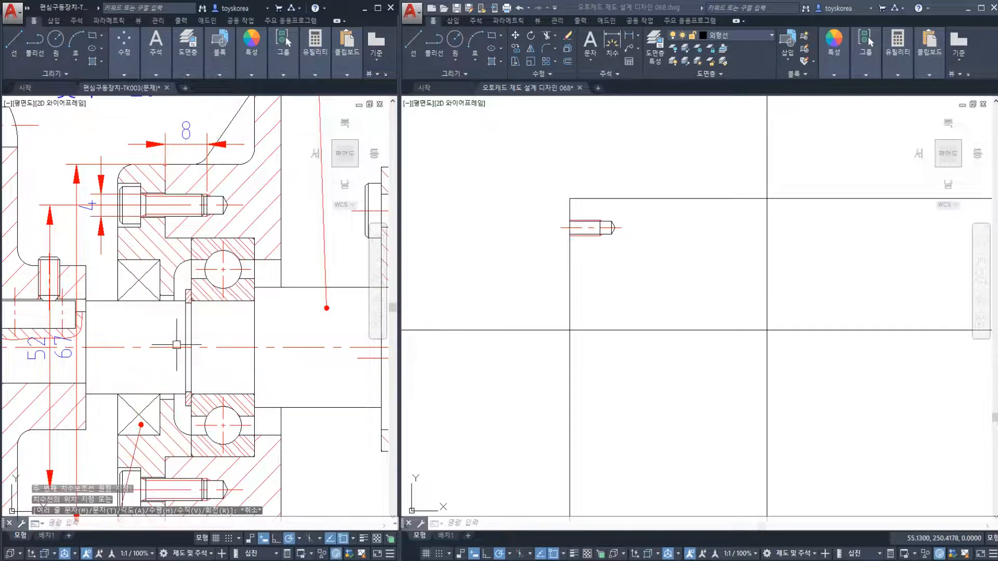
Step: Measure the width of the housing shoulder beside the bearing in the reference drawing with a temporary linear dimension
middle_drag(165, 279, 163, 271)
middle_drag(240, 288, 233, 295)
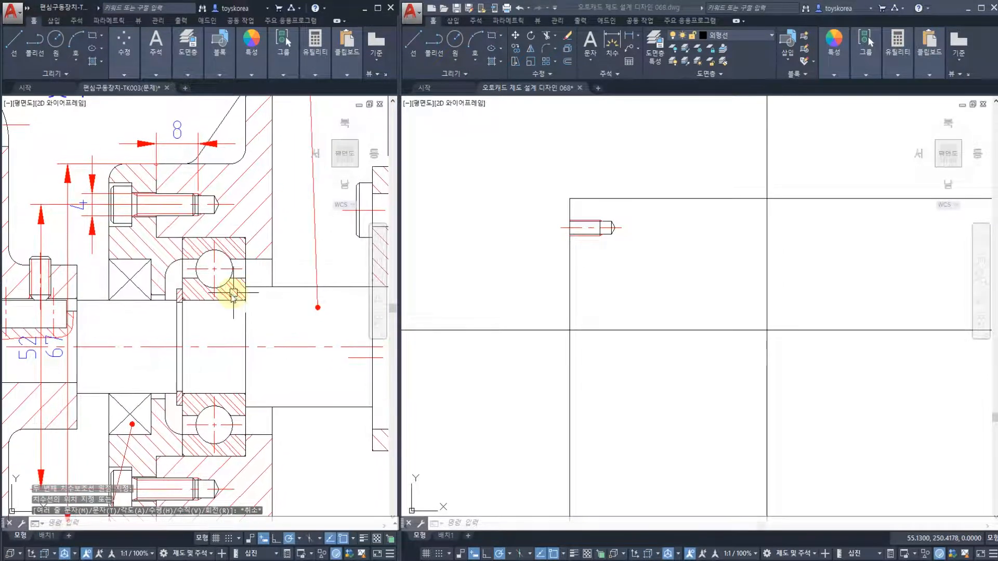
key(Return)
click(246, 269)
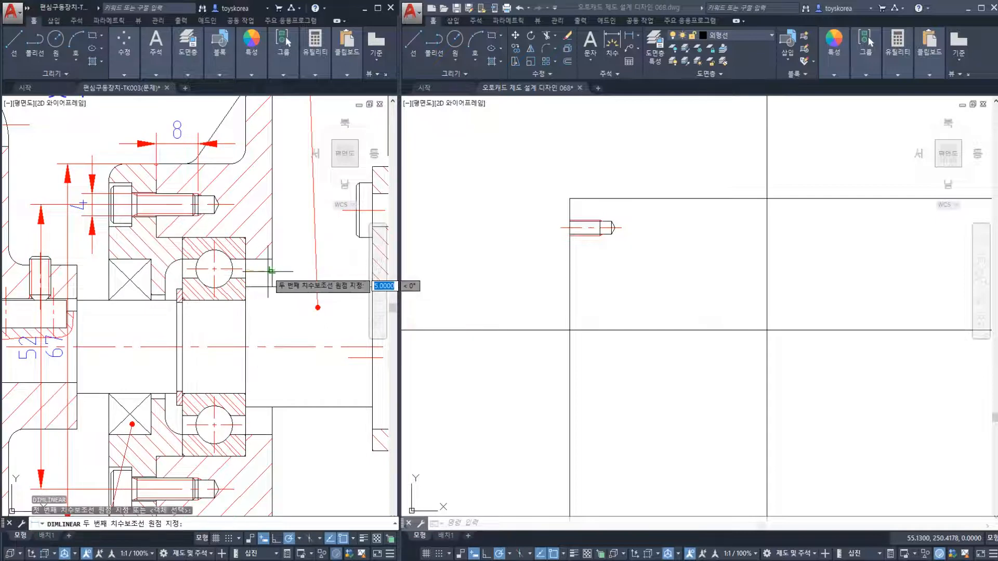
click(271, 272)
key(Escape)
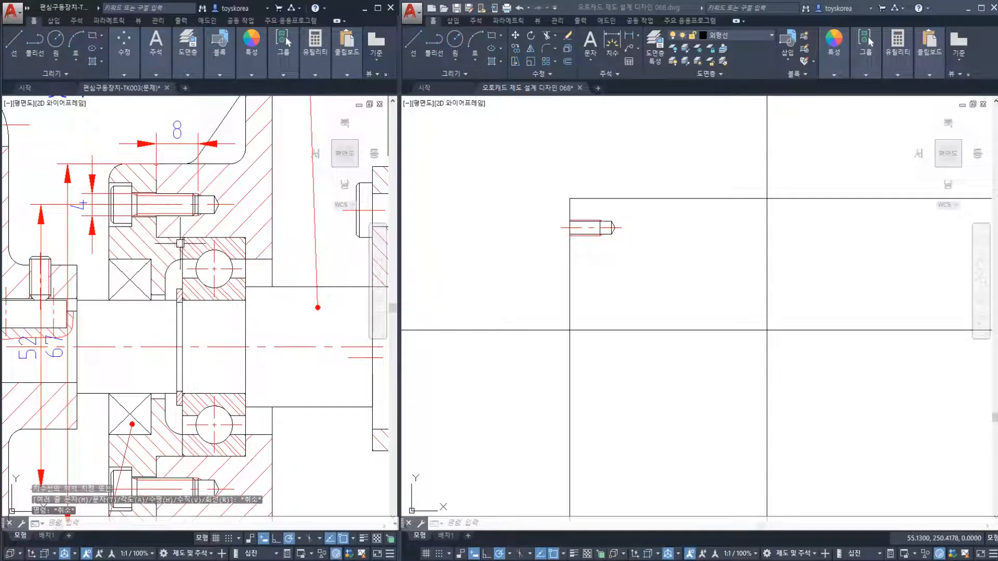
Step: Highlight the bearing bore edges in the reference drawing and check the contents page of the KS standard PDF in Acrobat Reader
click(174, 237)
click(172, 456)
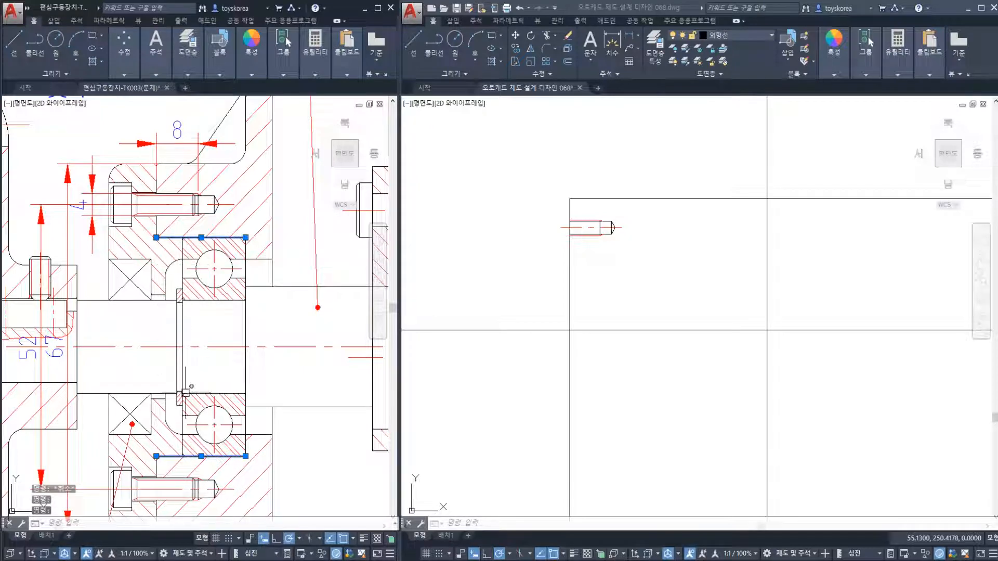
key(alt+Tab)
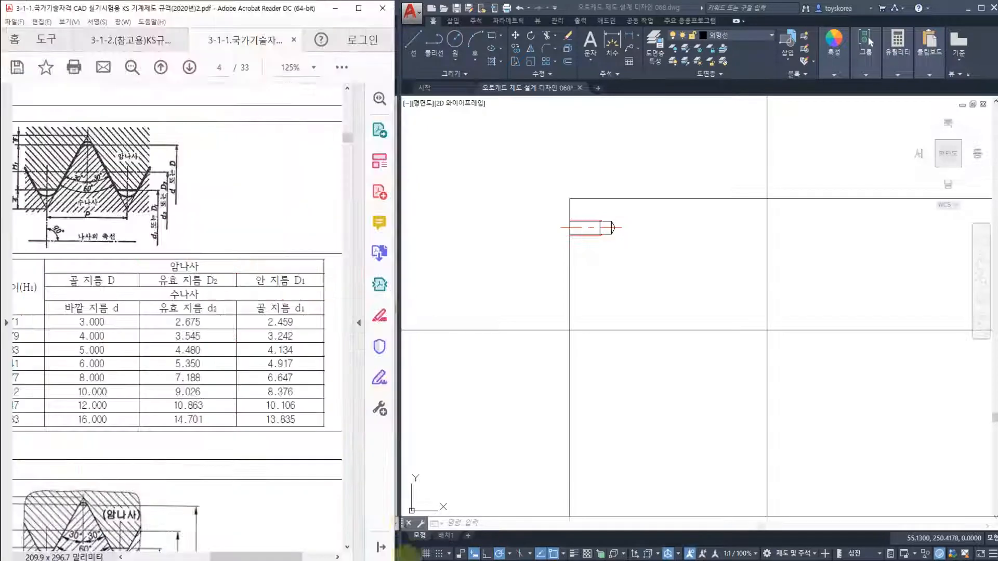
scroll(256, 330, down, 10)
scroll(215, 308, up, 3)
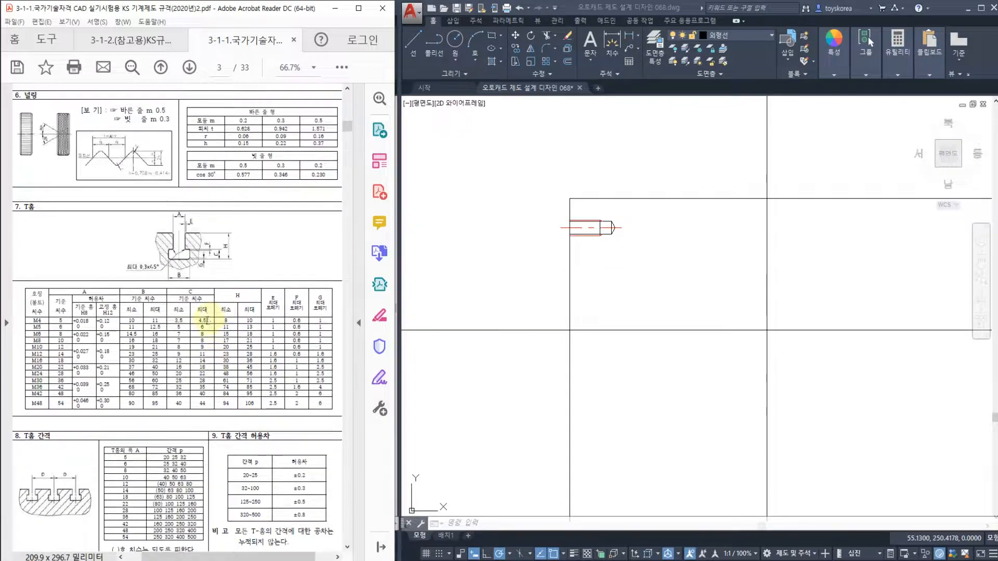
ctrl+scroll(208, 281, down, 2)
scroll(206, 272, up, 10)
ctrl+scroll(207, 272, up, 2)
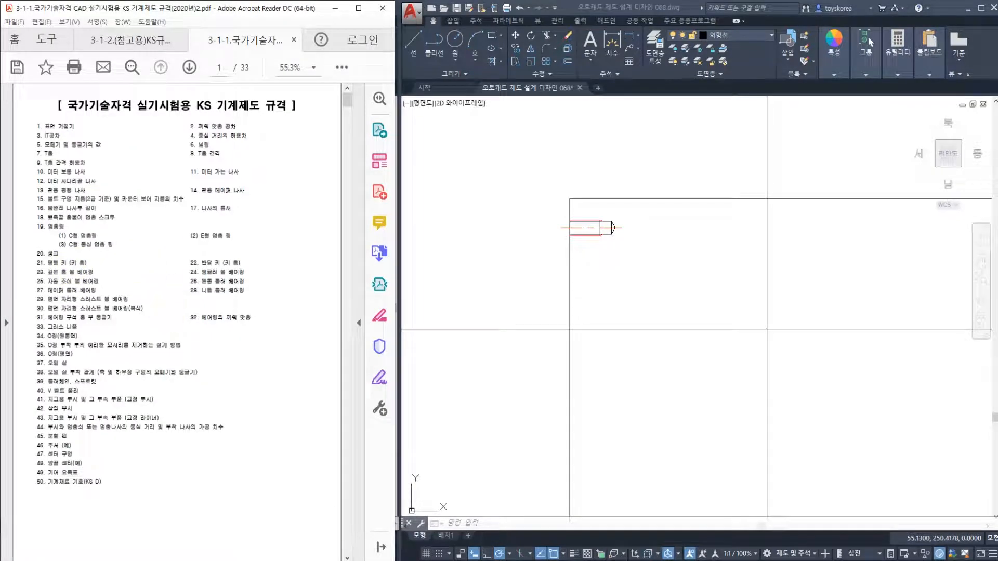
key(alt+Tab)
key(Escape)
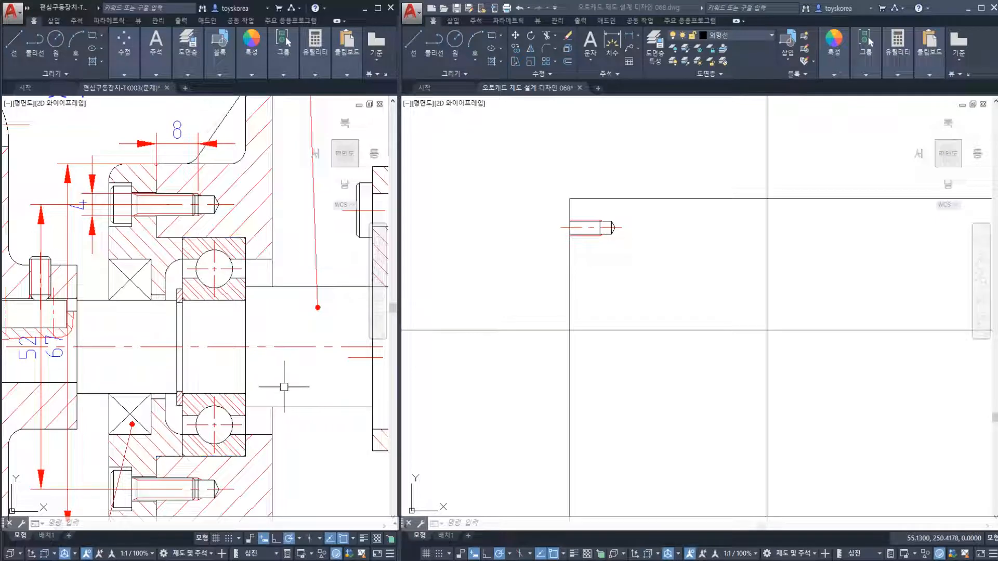
Step: Locate the bearing designation callout in the reference drawing and highlight entry 23, 깊은 홈 볼 베어링, in the KS standard contents list
scroll(256, 389, down, 3)
scroll(259, 416, up, 2)
scroll(259, 420, up, 2)
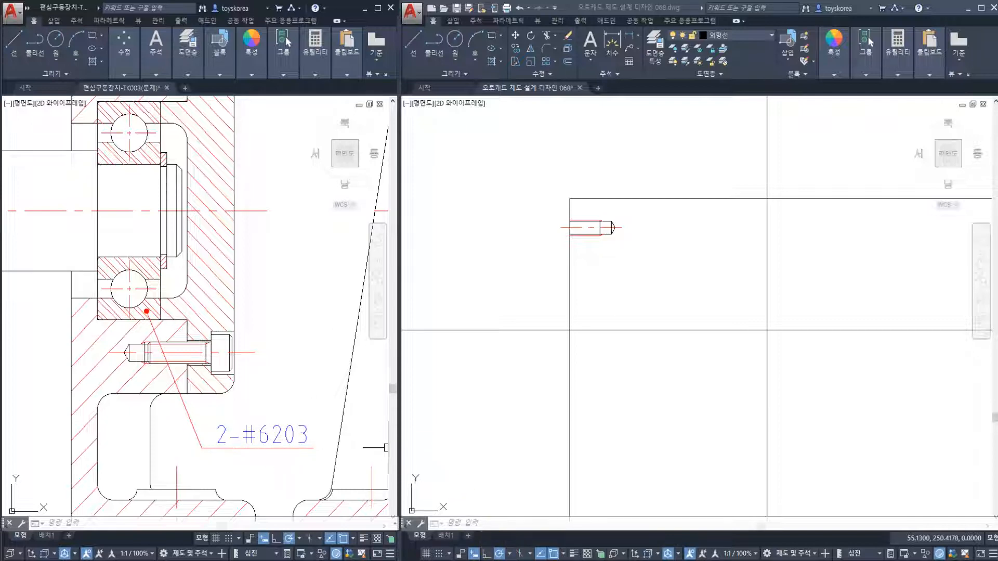
key(alt+Tab)
ctrl+scroll(44, 262, up, 4)
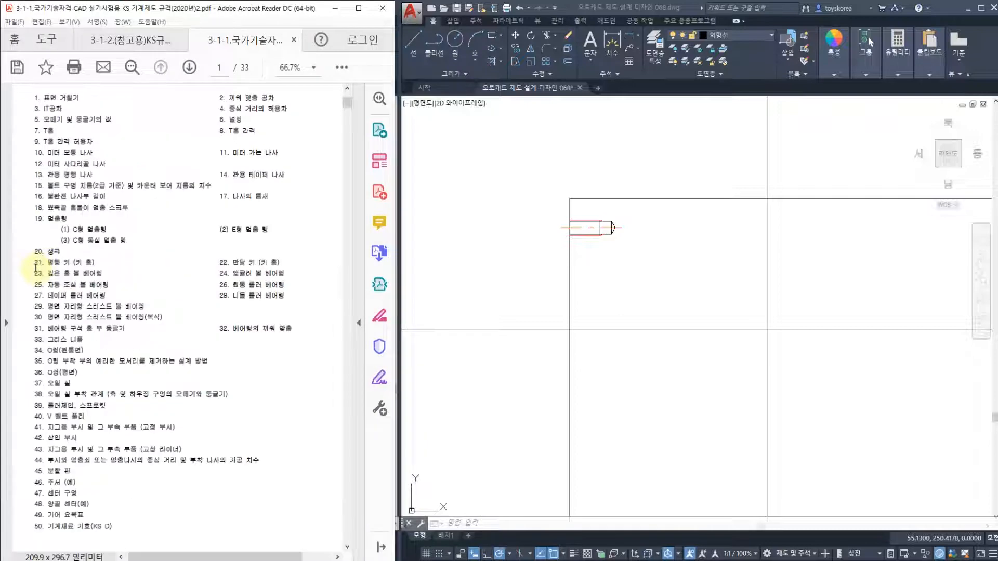
drag(31, 281, 186, 282)
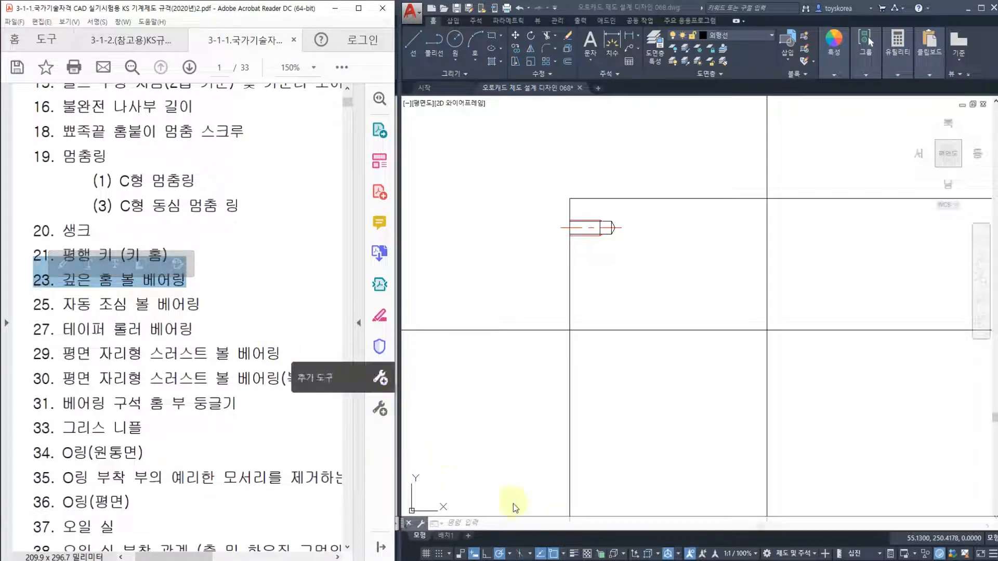
Step: Switch to the image 01.png in the 알씨 viewer and enlarge its deep groove ball bearing table
key(alt+Tab)
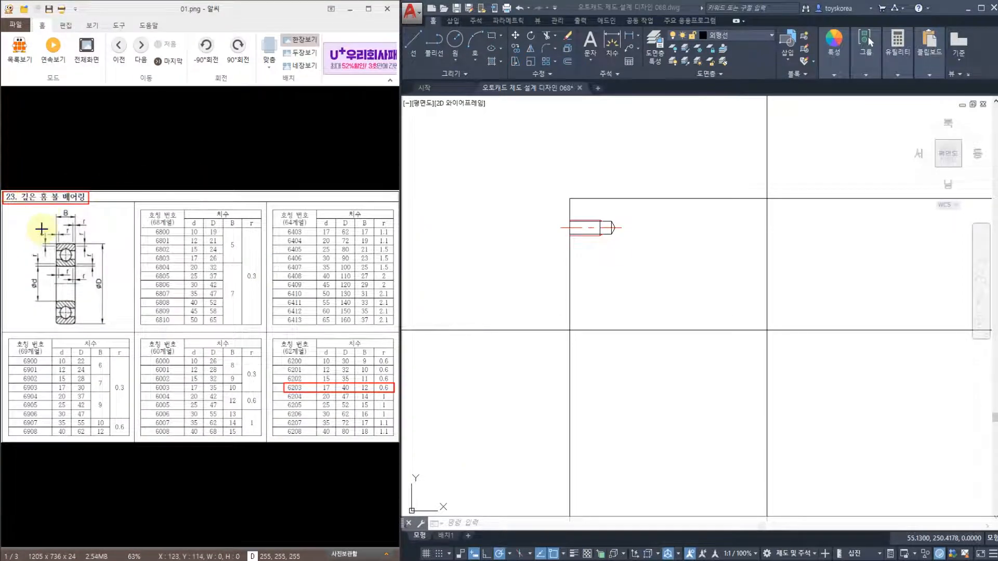
double_click(51, 289)
drag(67, 281, 172, 279)
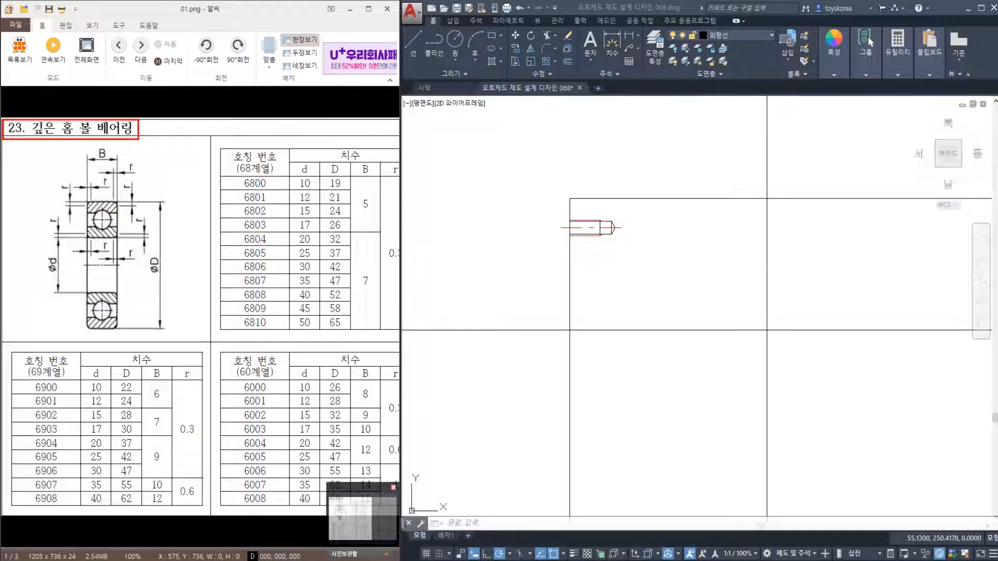
Step: Return to the reference drawing in AutoCAD and highlight the upper and lower outer edges of the bearing and its housing bore
key(alt+Tab)
mouse_move(190, 251)
middle_down()
mouse_move(196, 263)
mouse_move(419, 328)
middle_up()
scroll(204, 296, down, 2)
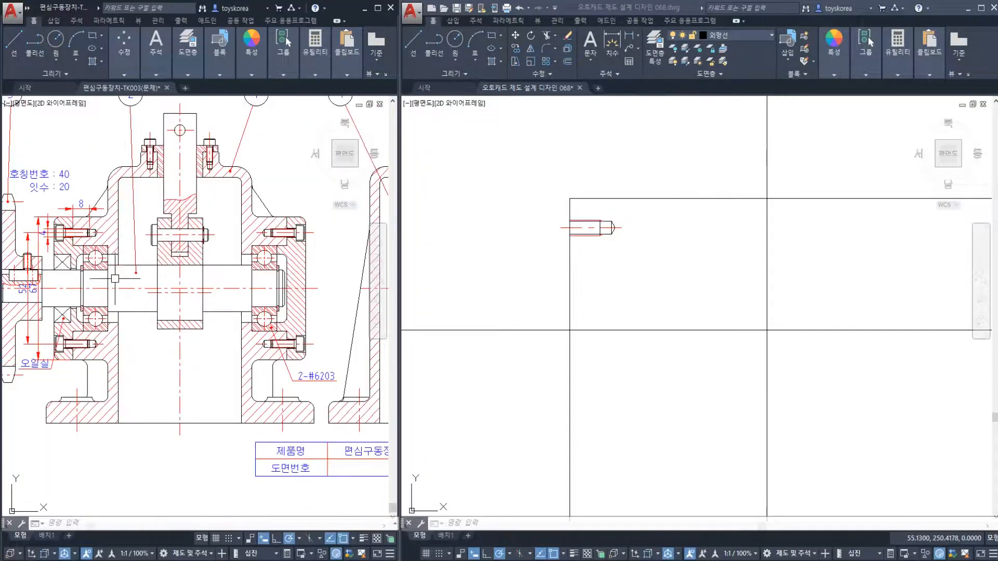
scroll(115, 279, up, 4)
middle_drag(208, 260, 158, 321)
click(226, 199)
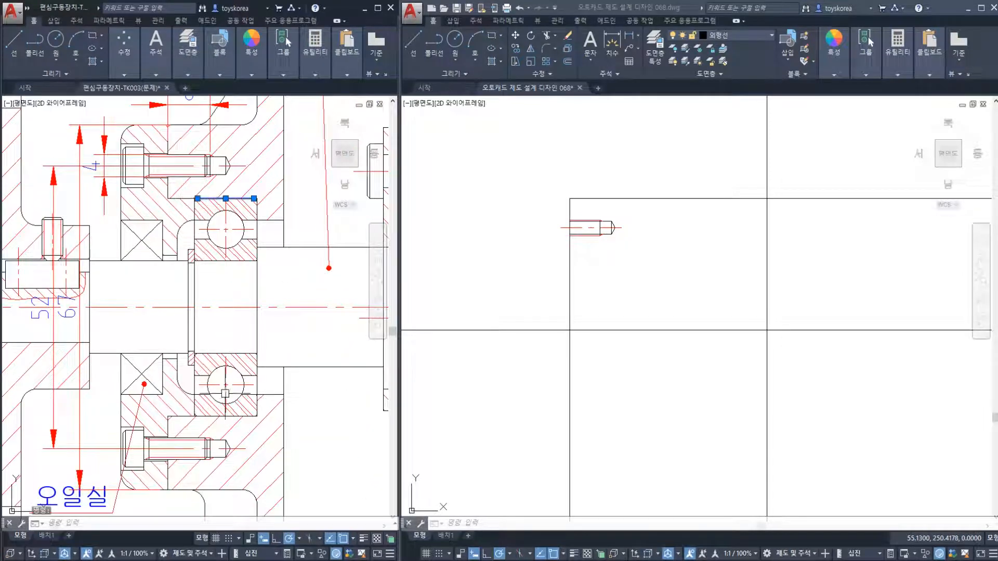
click(224, 417)
click(180, 418)
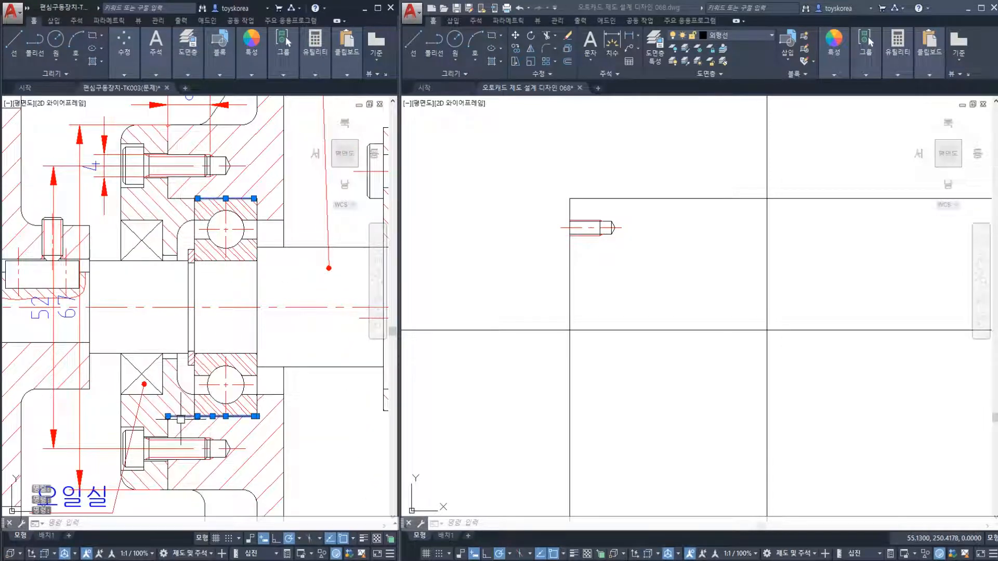
click(182, 199)
click(500, 522)
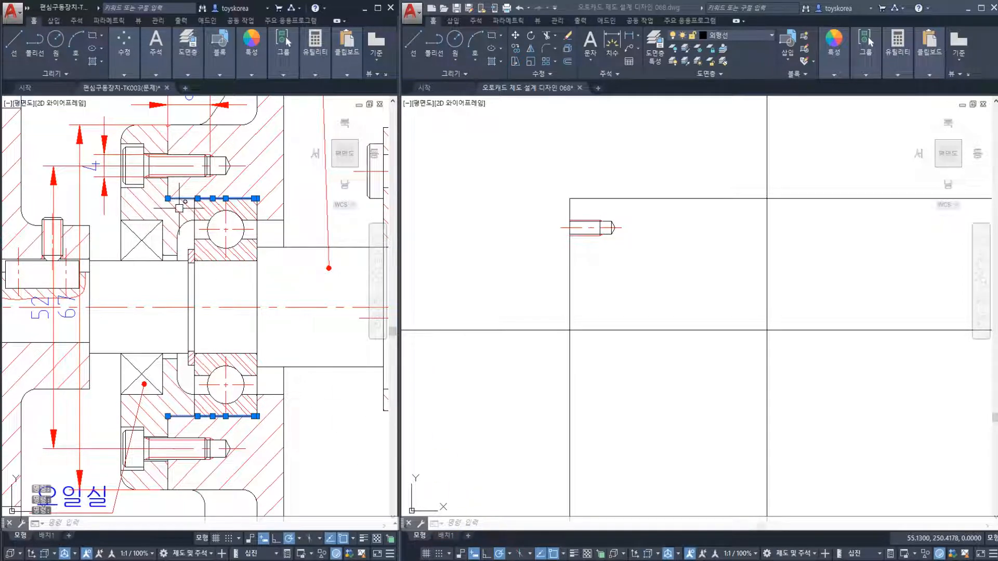
Step: Examine the d, D, B and r dimensions of bearing 6203 in the table of 01.png against its bearing diagram
key(alt+Tab)
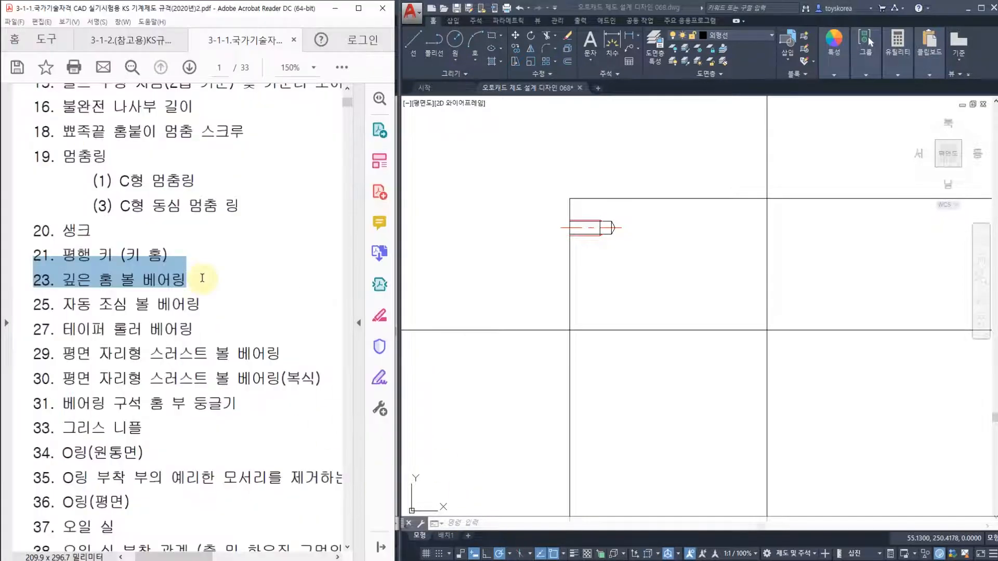
key(alt+Tab)
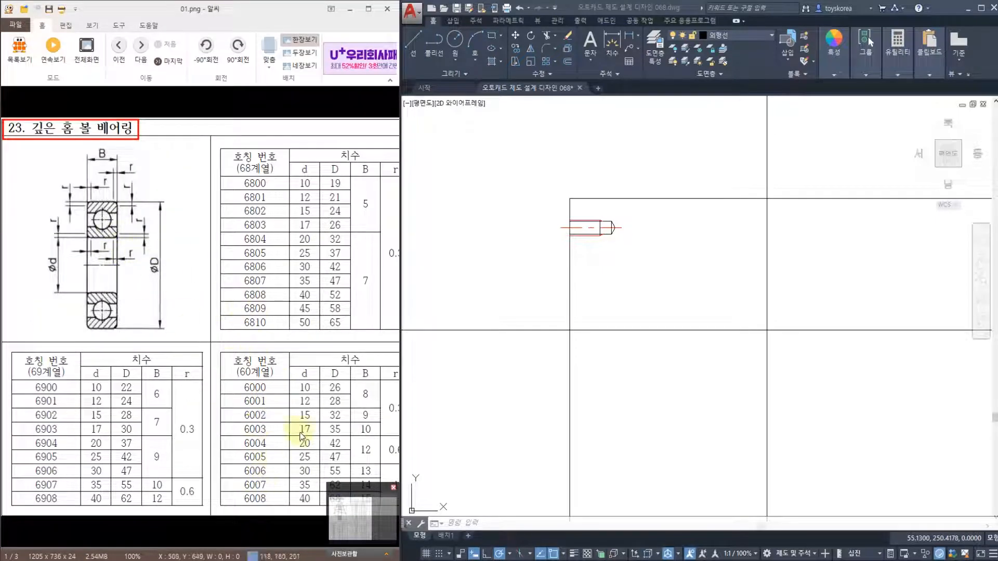
drag(293, 413, 155, 391)
drag(265, 396, 166, 387)
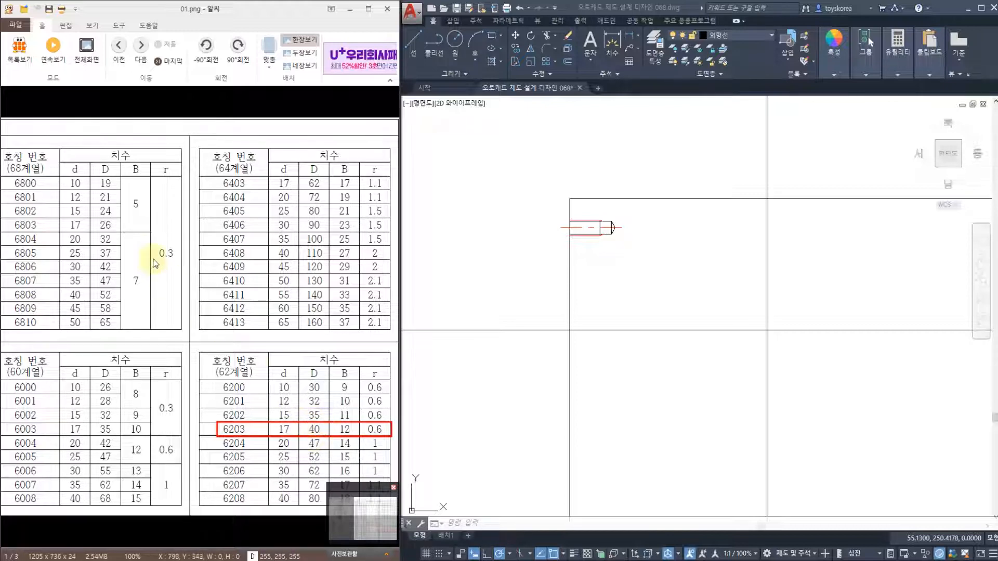
drag(153, 260, 351, 283)
drag(153, 198, 263, 229)
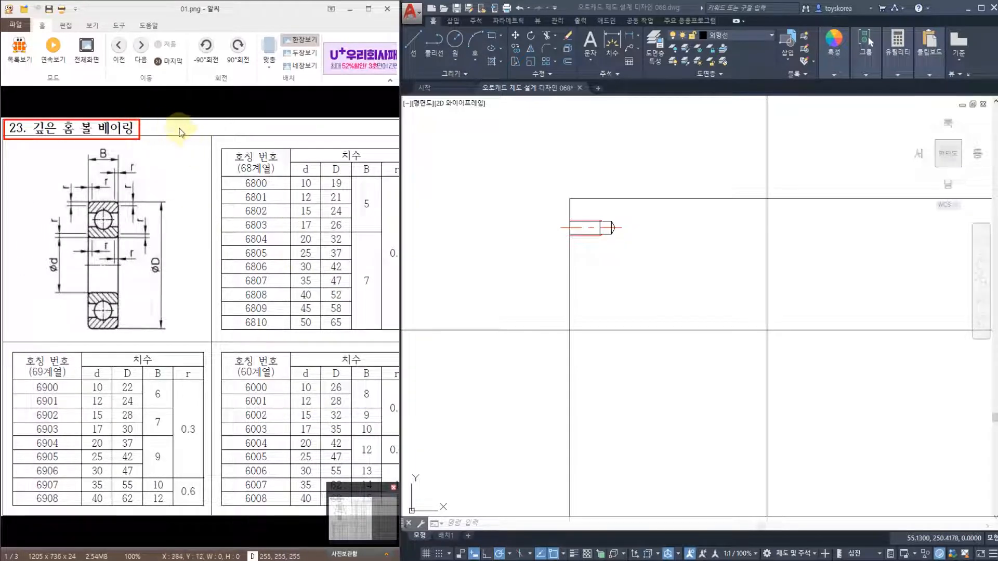
mouse_move(238, 299)
mouse_down()
mouse_move(284, 304)
mouse_move(189, 283)
mouse_up()
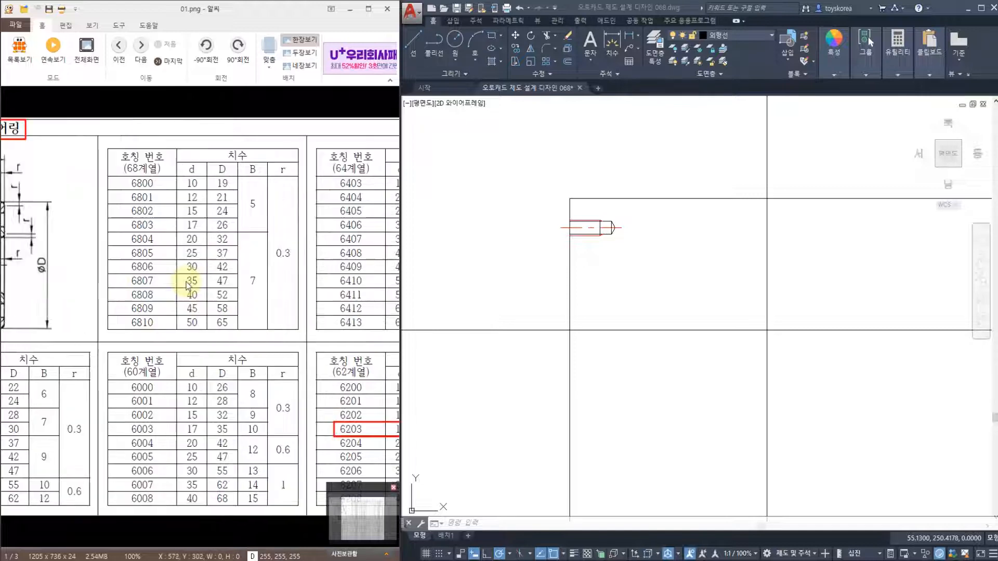
drag(267, 314, 147, 299)
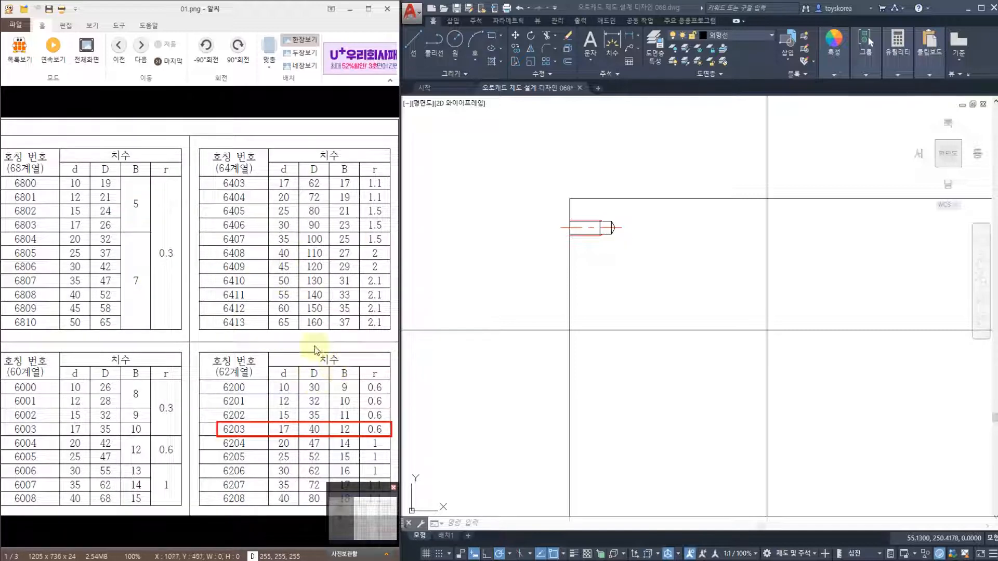
drag(154, 234, 297, 245)
drag(249, 306, 128, 298)
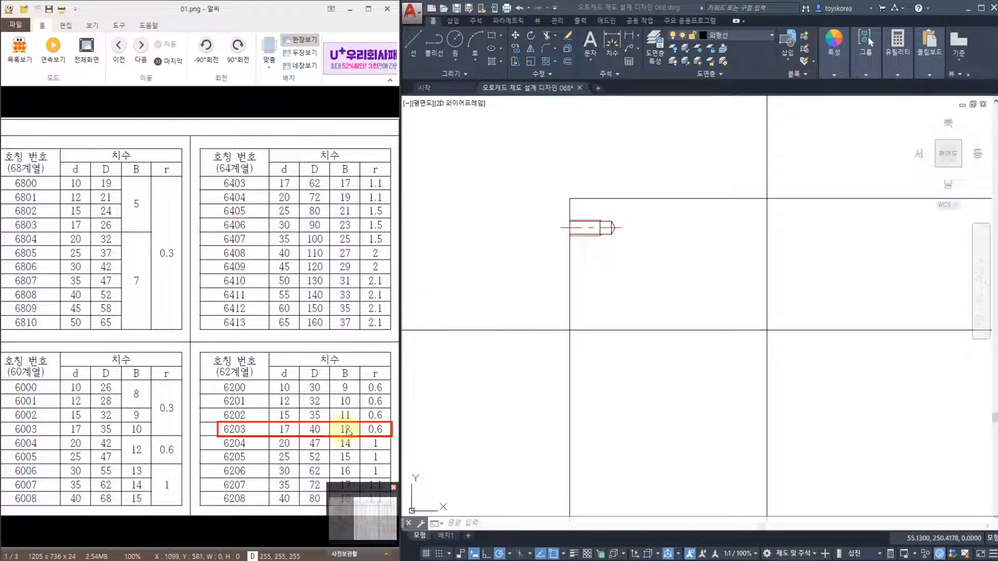
drag(140, 306, 336, 308)
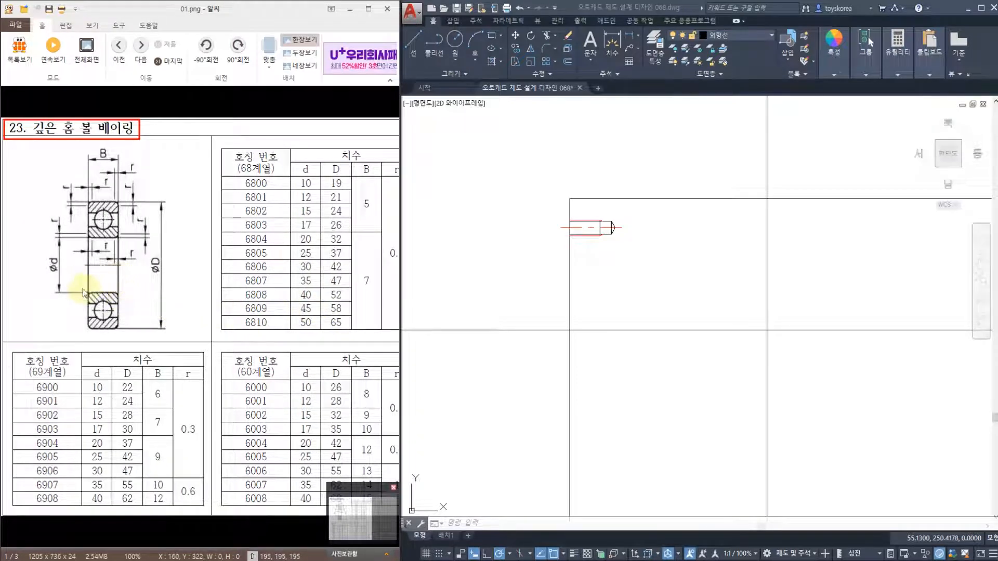
drag(307, 358, 134, 378)
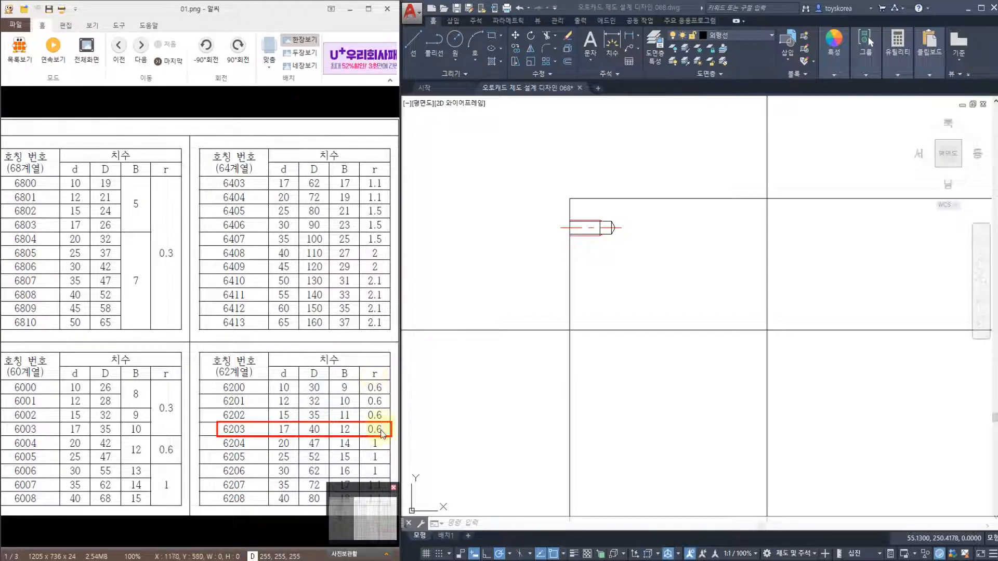
drag(165, 314, 353, 291)
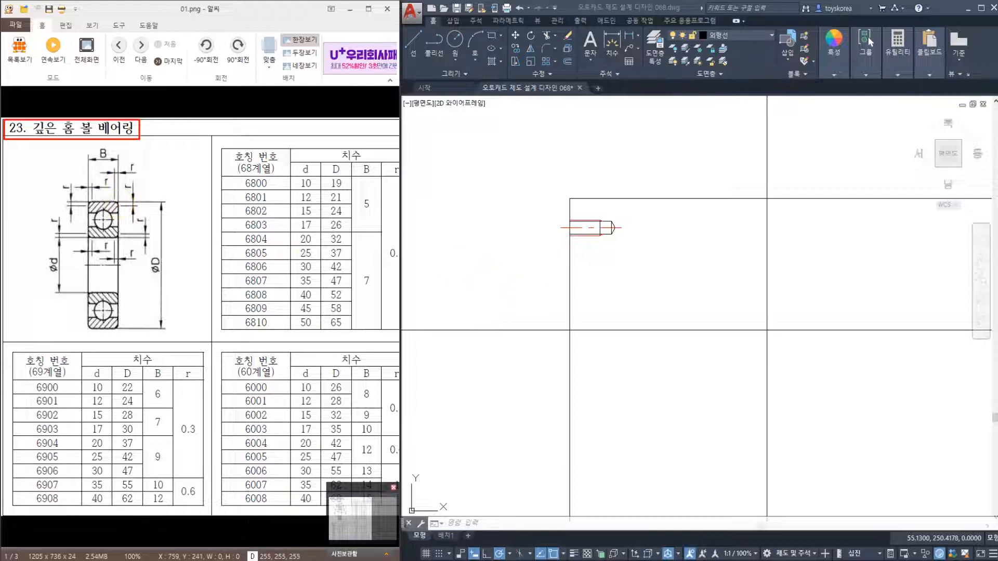
Step: Return to the reference drawing in AutoCAD and clear the bearing edge selection and any open selection windows
key(alt+Tab)
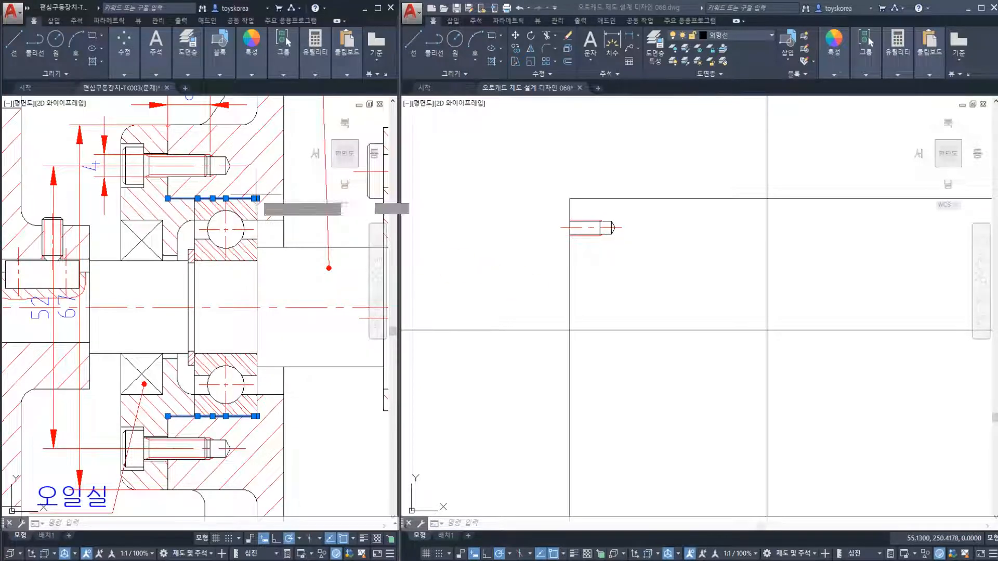
key(Escape)
key(Escape)
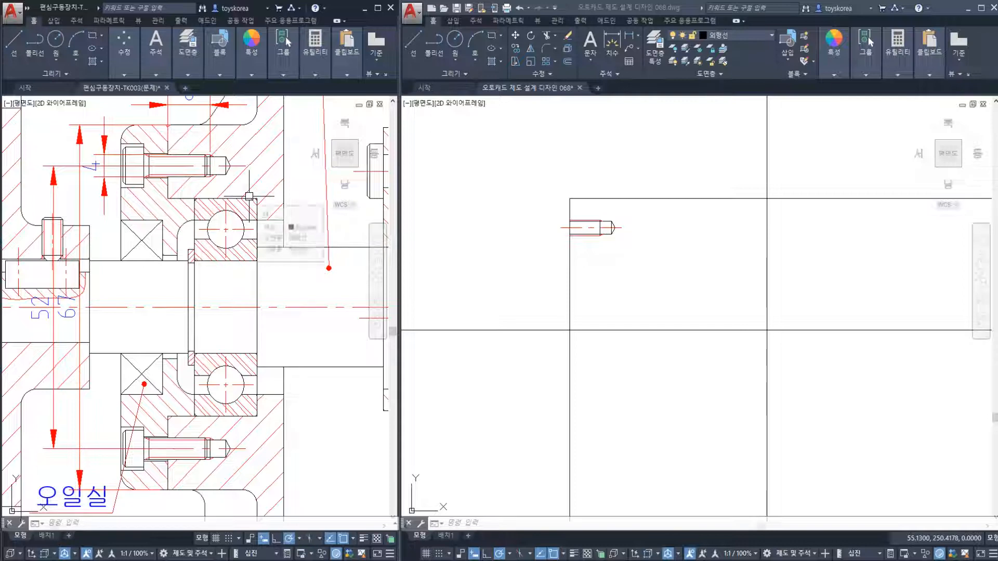
click(289, 332)
key(Escape)
key(Escape)
click(696, 295)
key(Escape)
key(Escape)
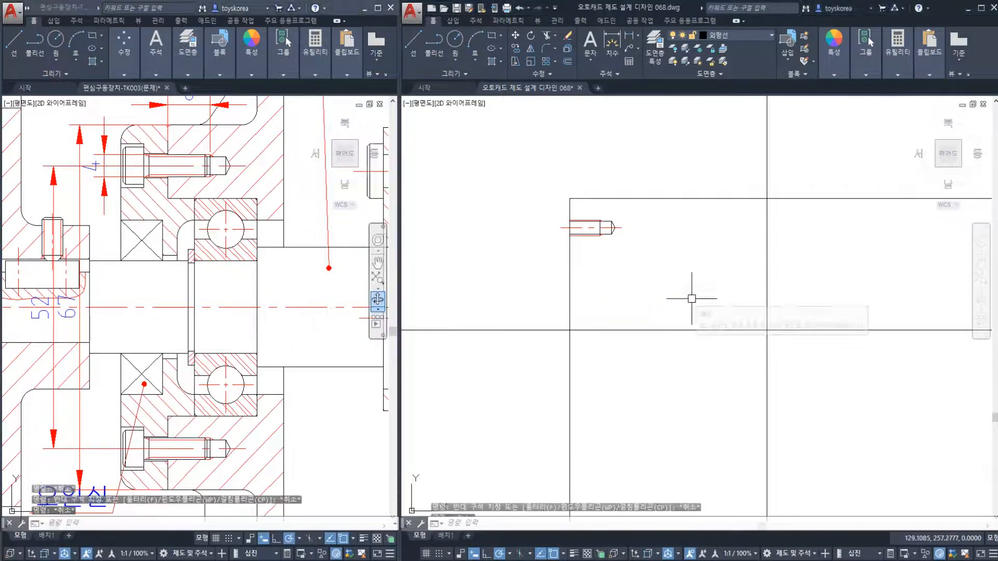
Step: Add a horizontal linear dimension in the reference drawing from the bearing's inner face to the inner face of the housing wall
click(255, 259)
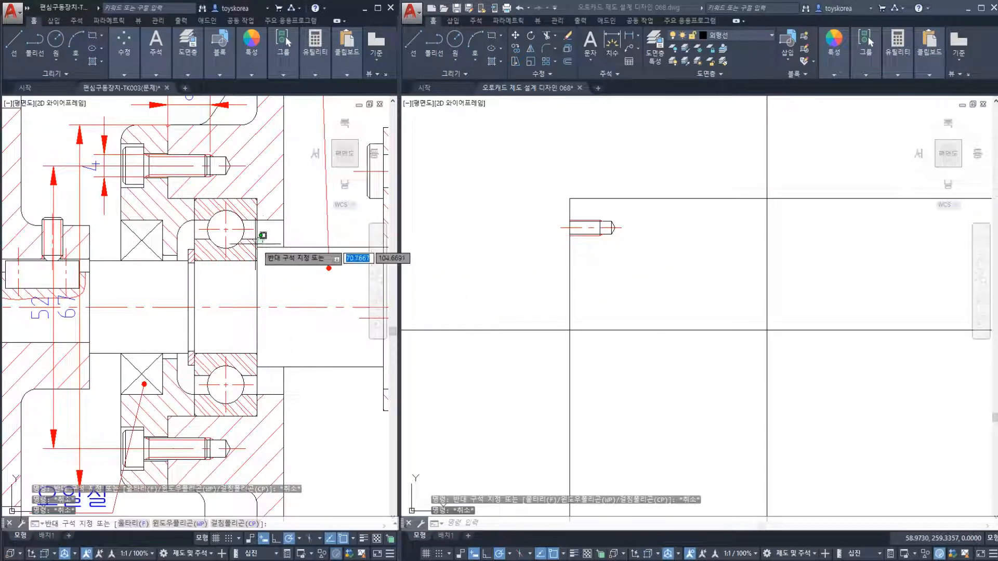
key(Escape)
text(li)
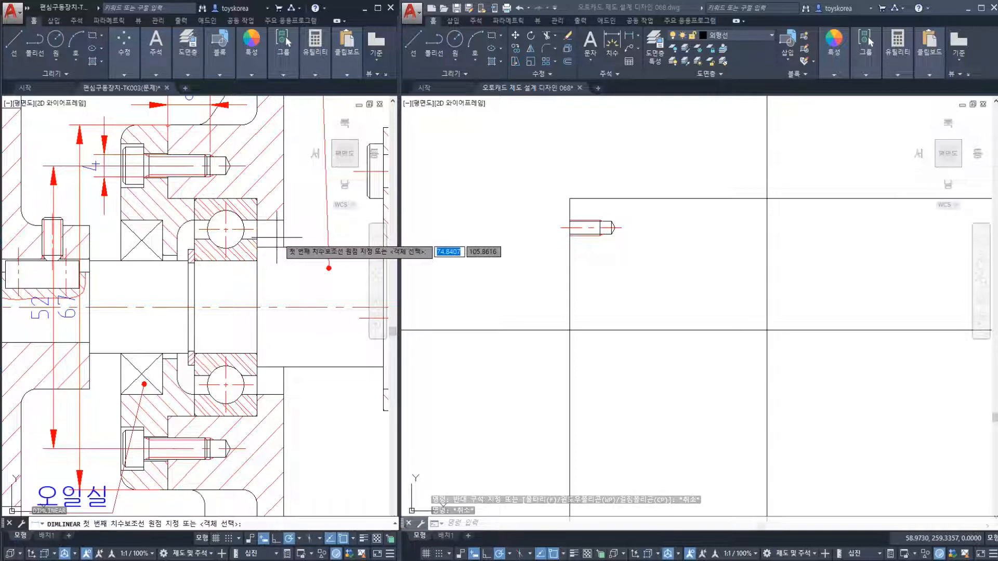
key(Return)
click(266, 238)
click(259, 237)
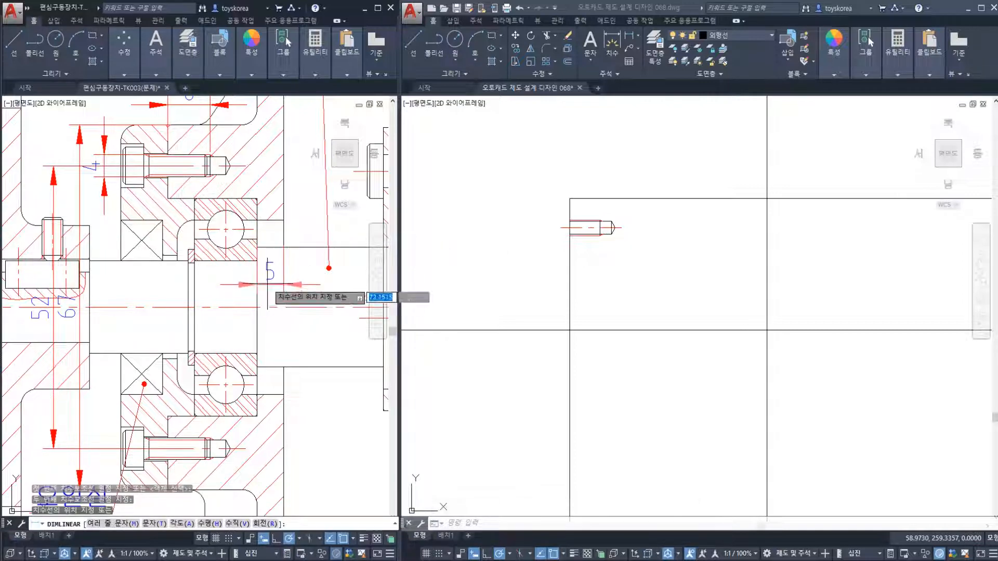
click(270, 284)
key(Escape)
Step: Add a horizontal linear dimension between the inner faces of the two housing side walls in the reference drawing and select it
scroll(256, 293, down, 2)
mouse_move(247, 303)
middle_down()
mouse_move(183, 332)
mouse_move(170, 306)
middle_up()
scroll(209, 309, up, 2)
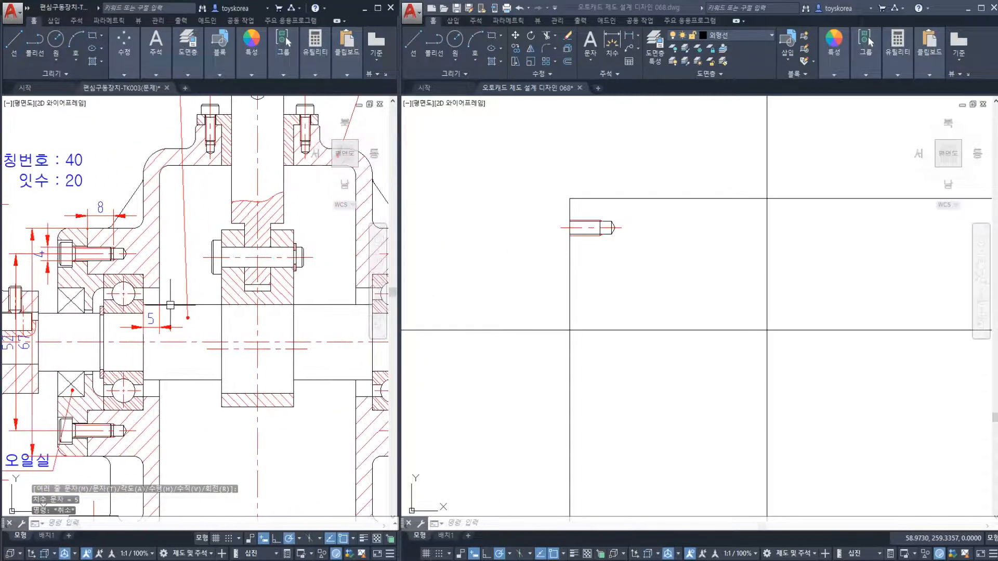
key(Return)
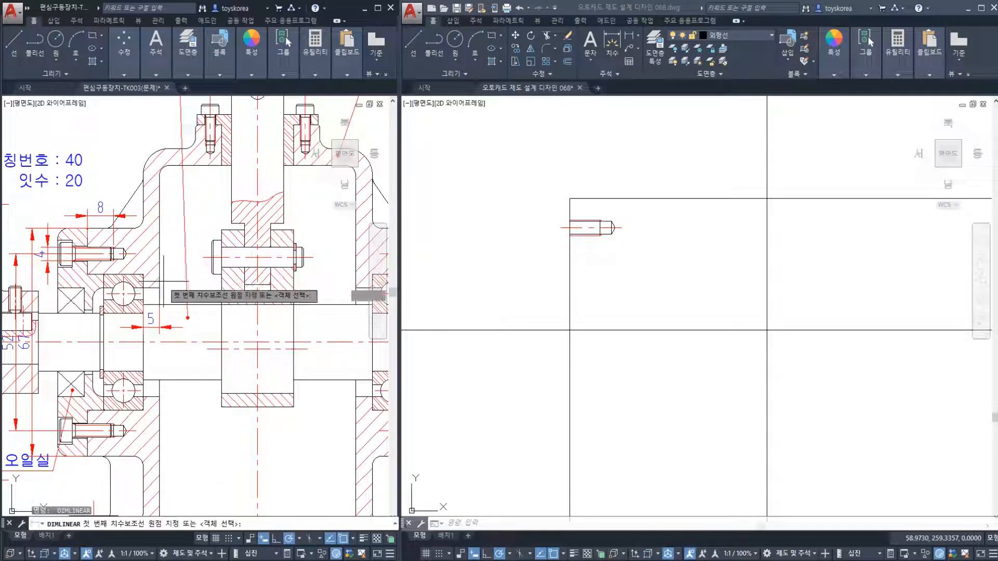
click(160, 280)
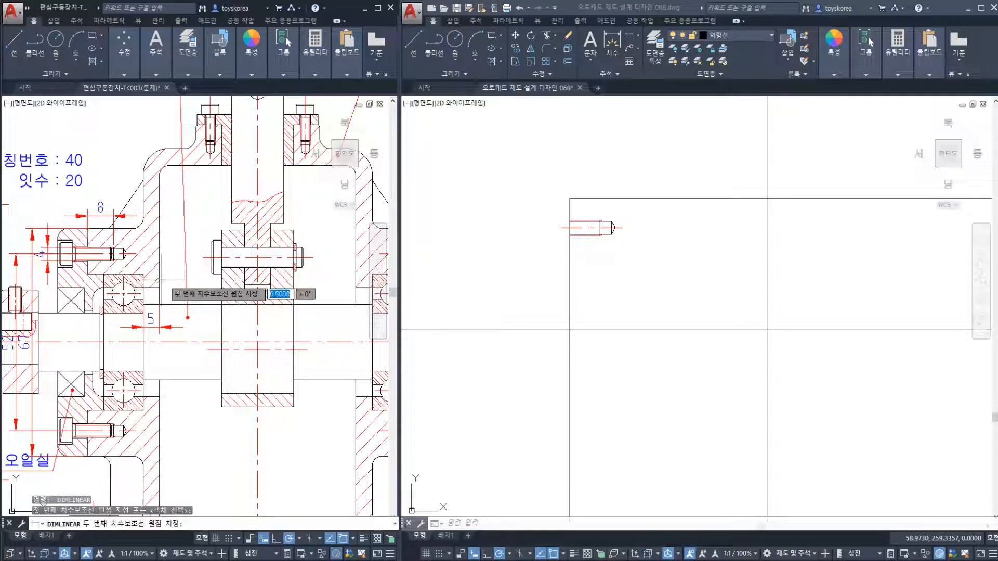
click(355, 282)
click(338, 287)
key(Escape)
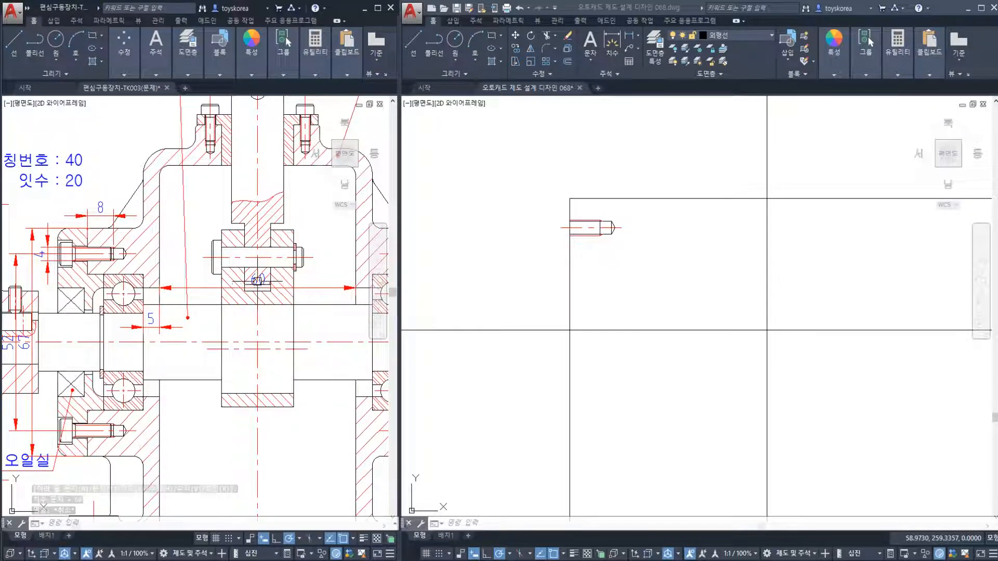
click(257, 281)
middle_drag(721, 356, 654, 357)
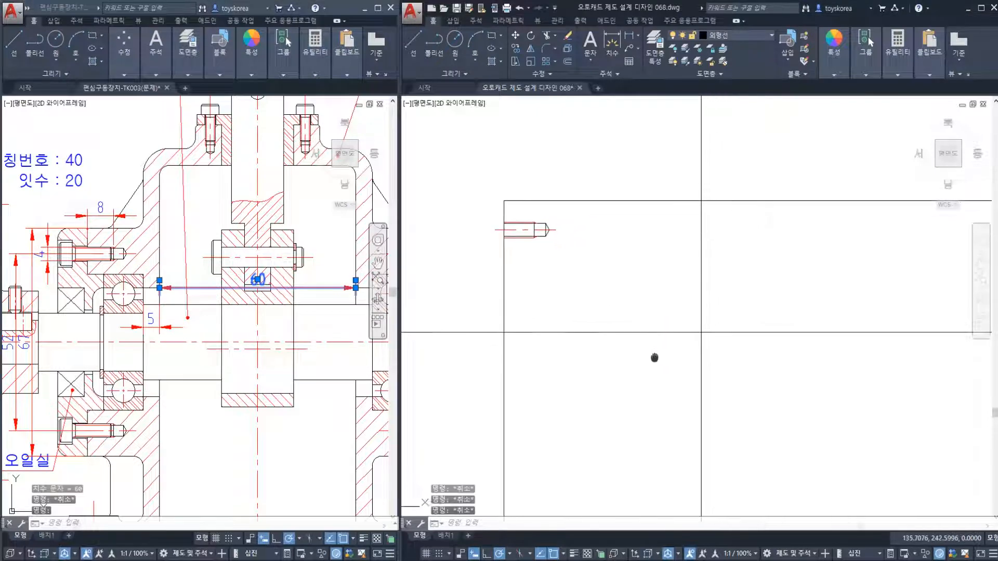
Step: Offset the vertical centre line by 60/2 towards the tapped hole to create the housing wall's inner face
text(o)
key(Return)
text(60/2)
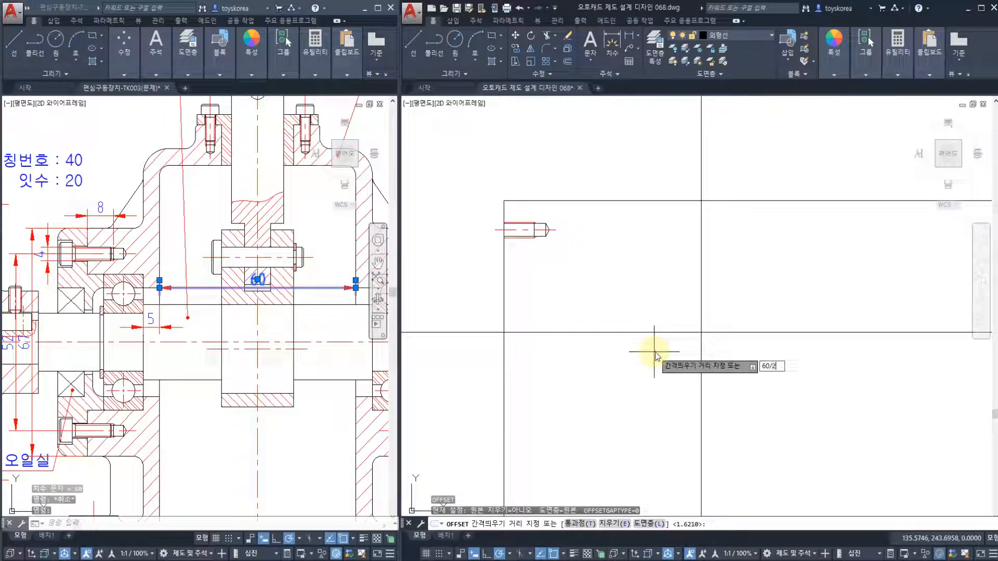
key(Return)
click(701, 352)
click(618, 368)
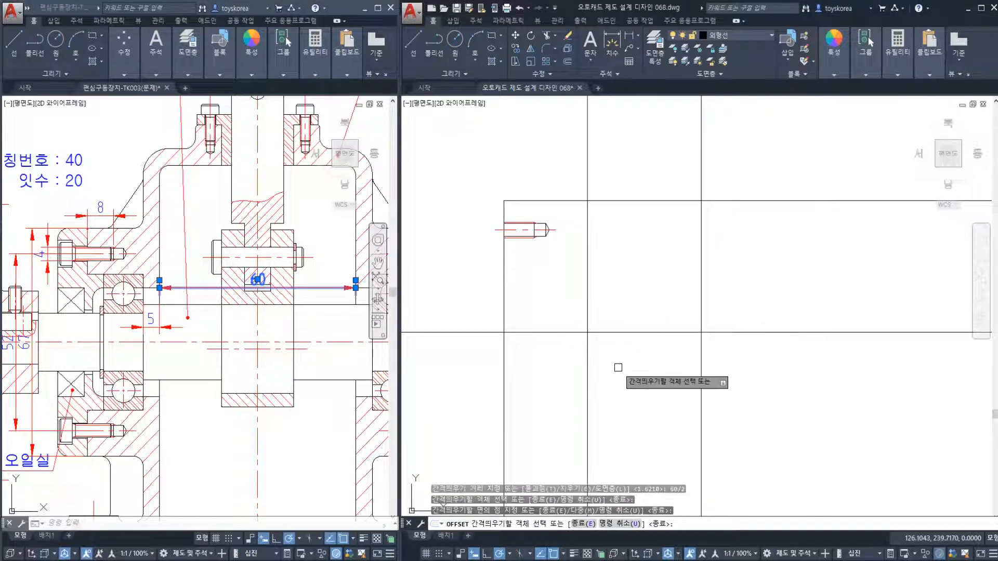
key(Escape)
key(Escape)
key(Escape)
Step: Offset the housing wall's inner face line 5 mm outward to create the bearing shoulder line
text(o)
key(Return)
text(5)
key(Return)
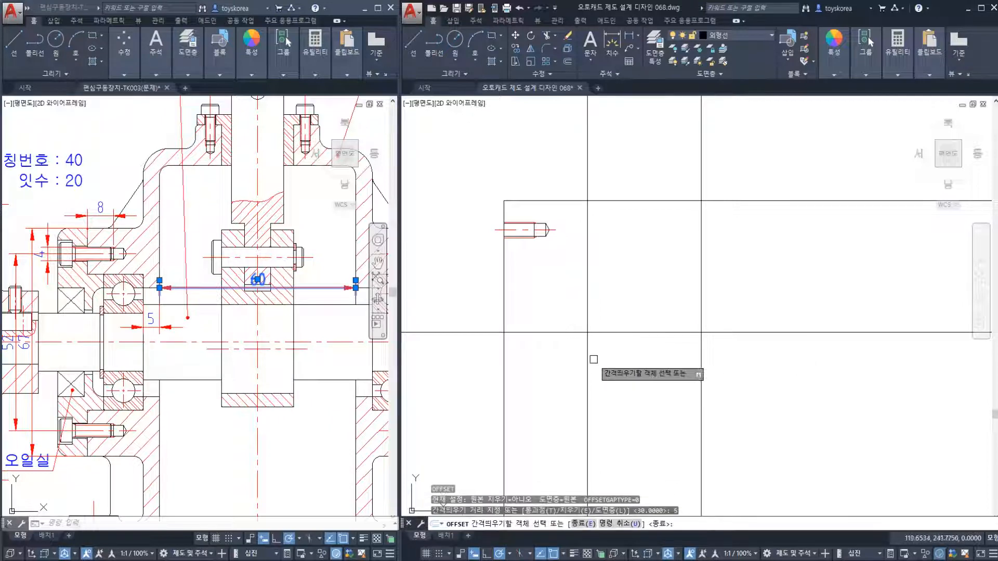
click(587, 357)
click(583, 357)
key(Escape)
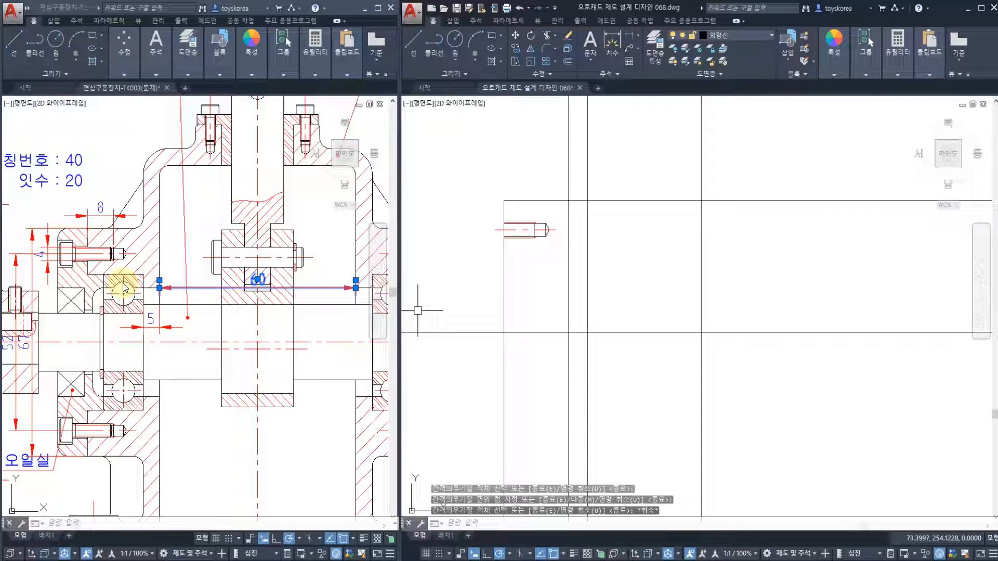
Step: Clear the wall-to-wall dimension's selection in the reference drawing and highlight the upper and lower bearing bore lines
click(141, 321)
key(Escape)
key(Escape)
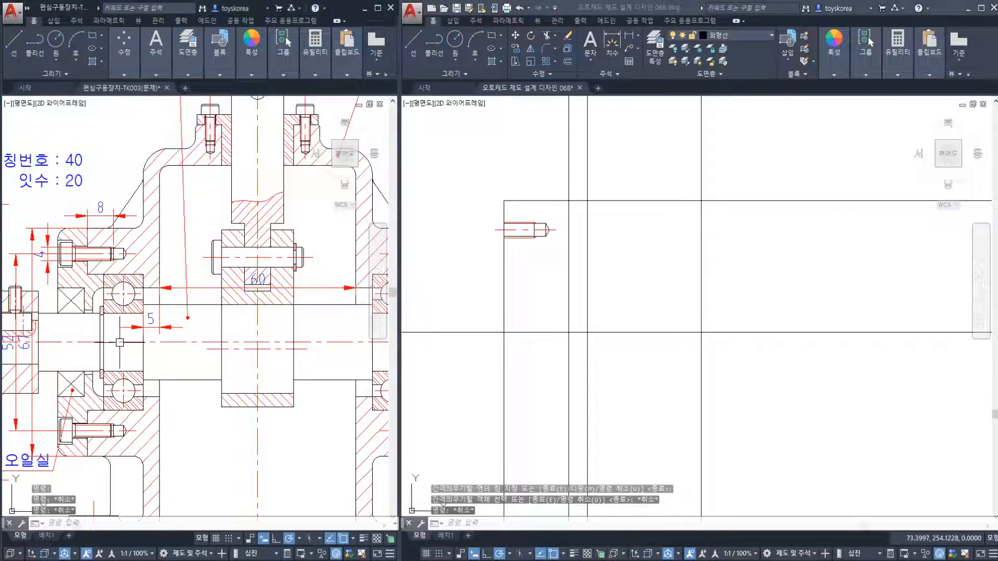
click(115, 274)
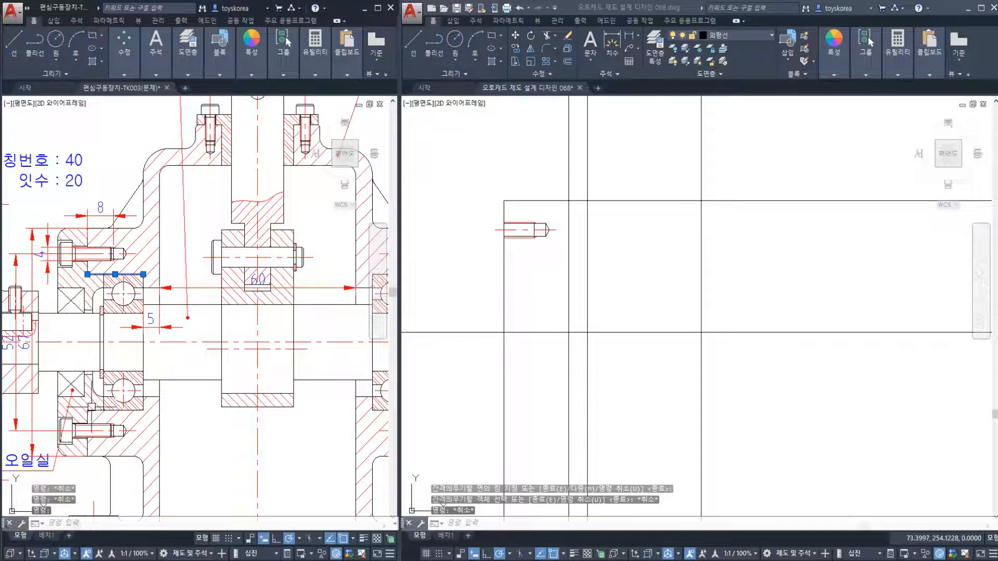
click(115, 410)
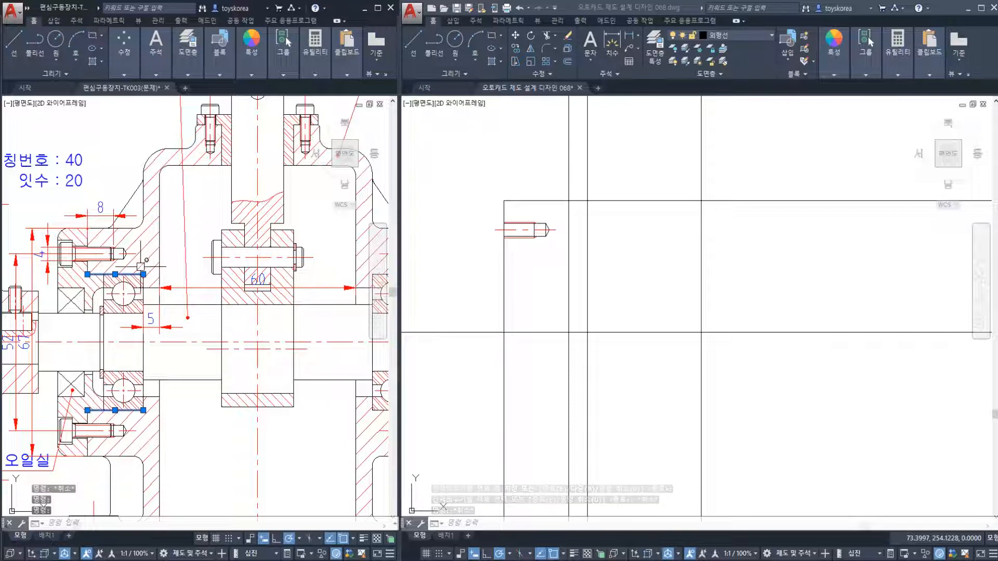
Step: Offset the horizontal centre line upward by 40/2 in the working drawing to create the upper bearing bore line
click(555, 357)
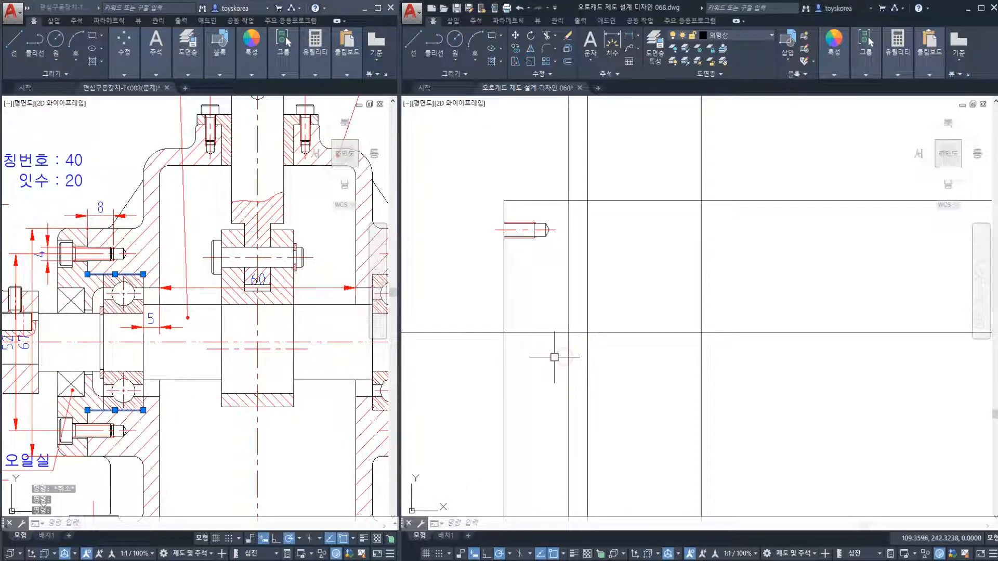
text(o)
key(Return)
text(40/)
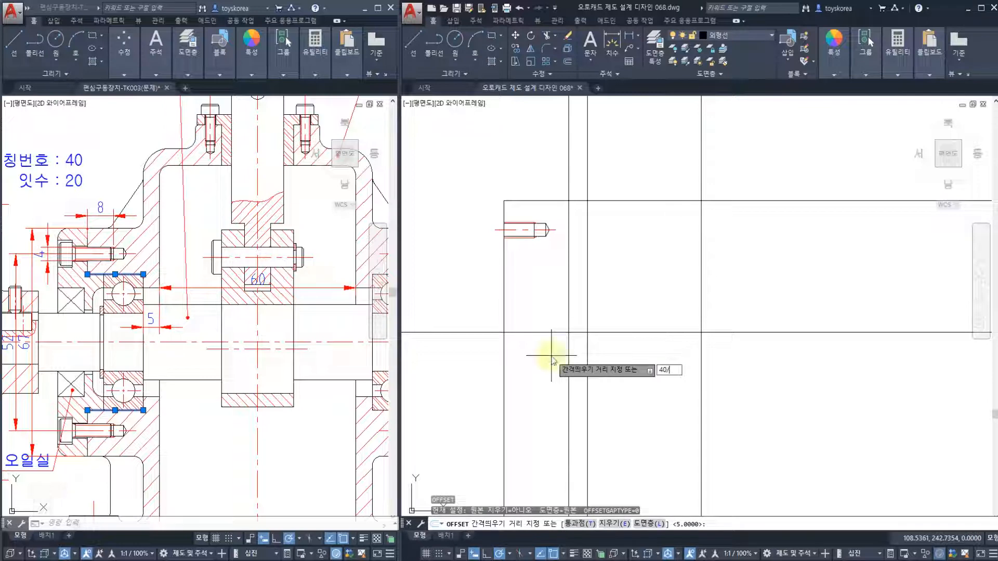
key(Return)
click(551, 332)
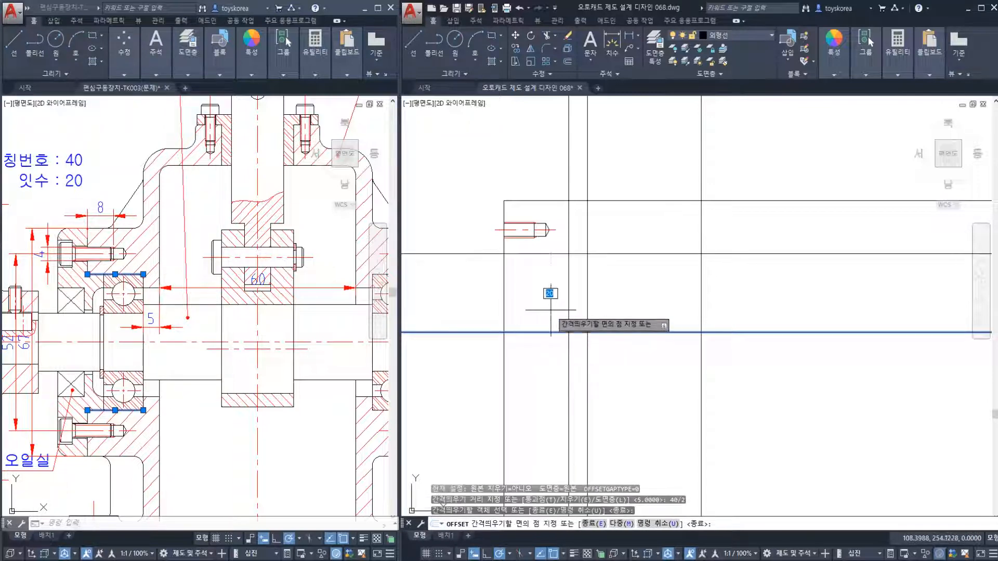
click(551, 310)
key(Escape)
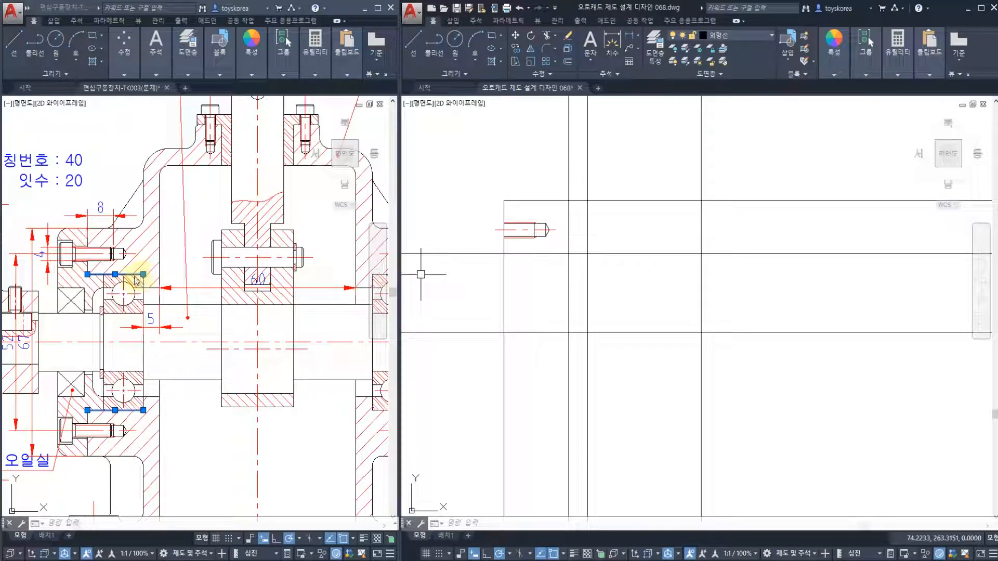
Step: Try to fillet the corner between the bearing shoulder and upper bore lines with the current radius, and undo it
click(584, 268)
key(Escape)
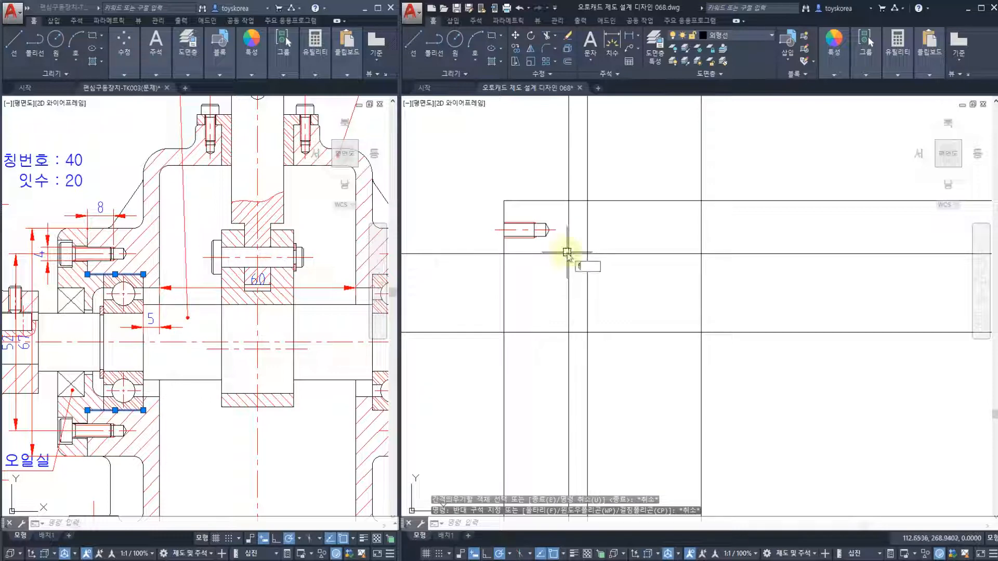
text(f)
key(Return)
click(569, 265)
click(555, 255)
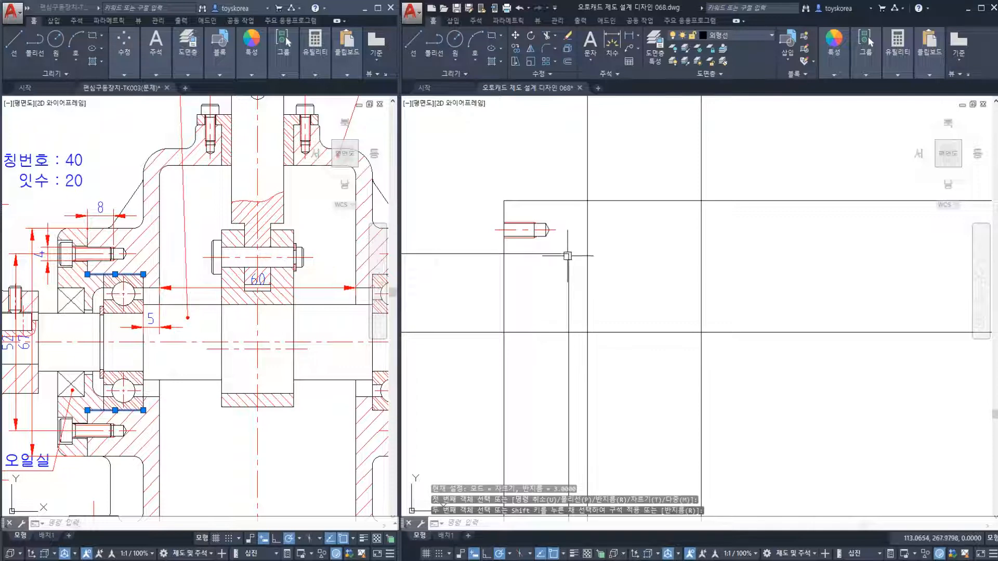
key(ctrl+z)
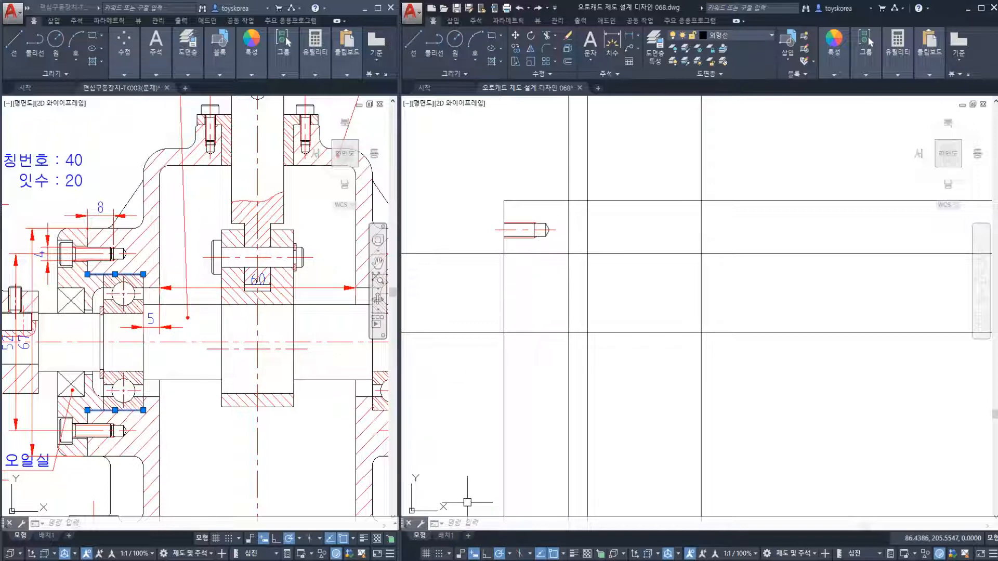
Step: Switch to the KS standards PDF in Acrobat Reader and highlight item 31 on bearing corner rounding in the contents list
key(alt+Tab)
ctrl+scroll(170, 311, down, 3)
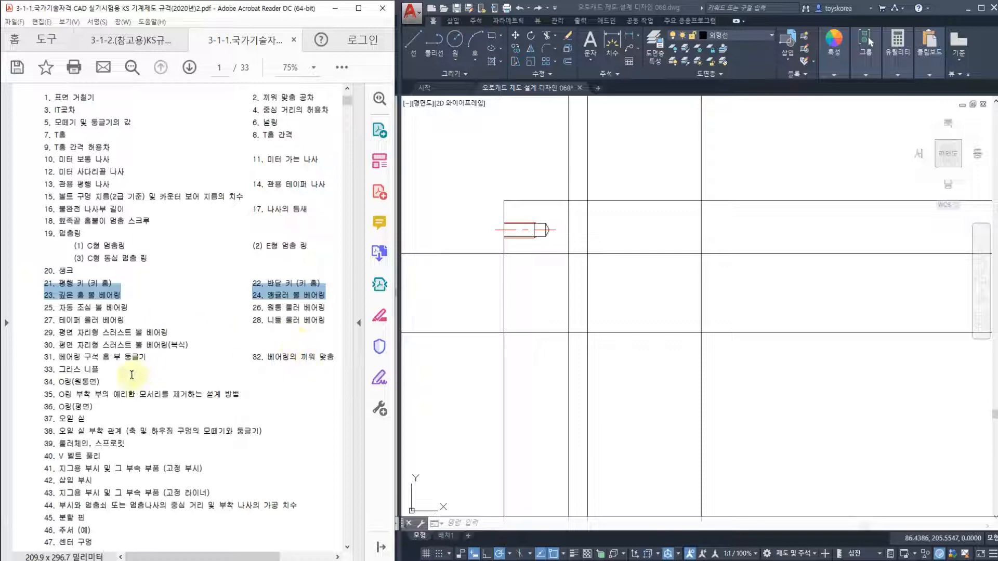
ctrl+scroll(48, 359, up, 3)
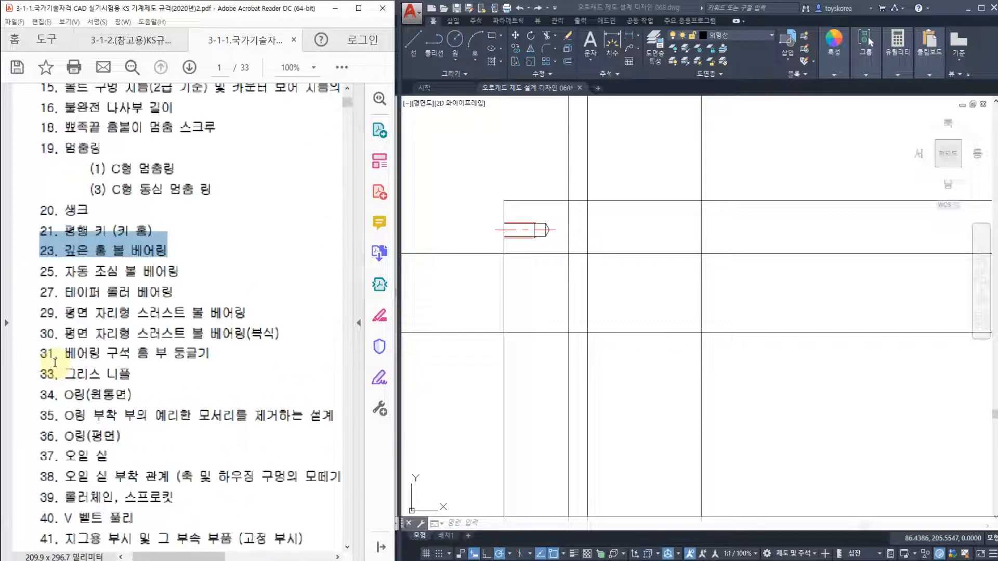
drag(40, 352, 234, 362)
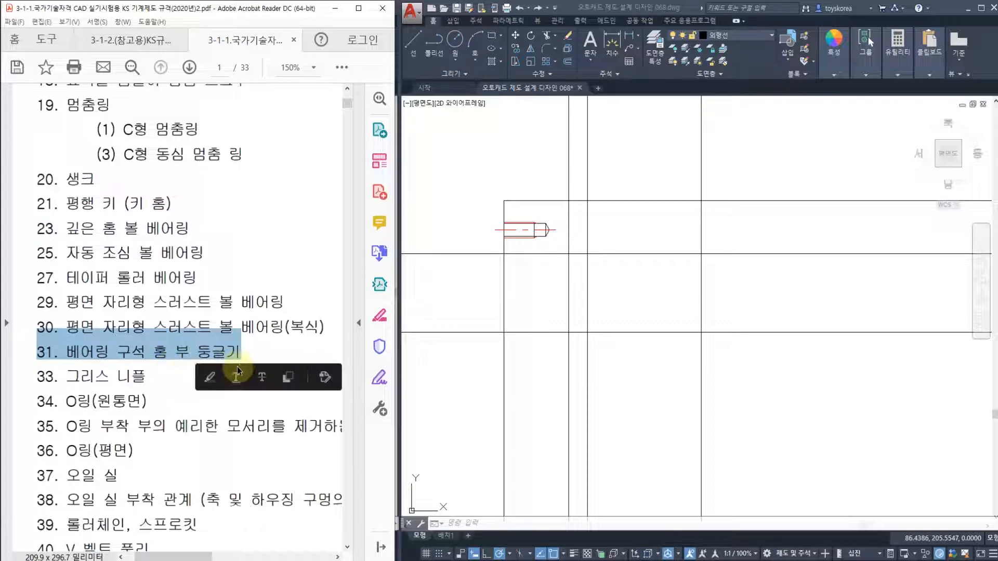
click(148, 376)
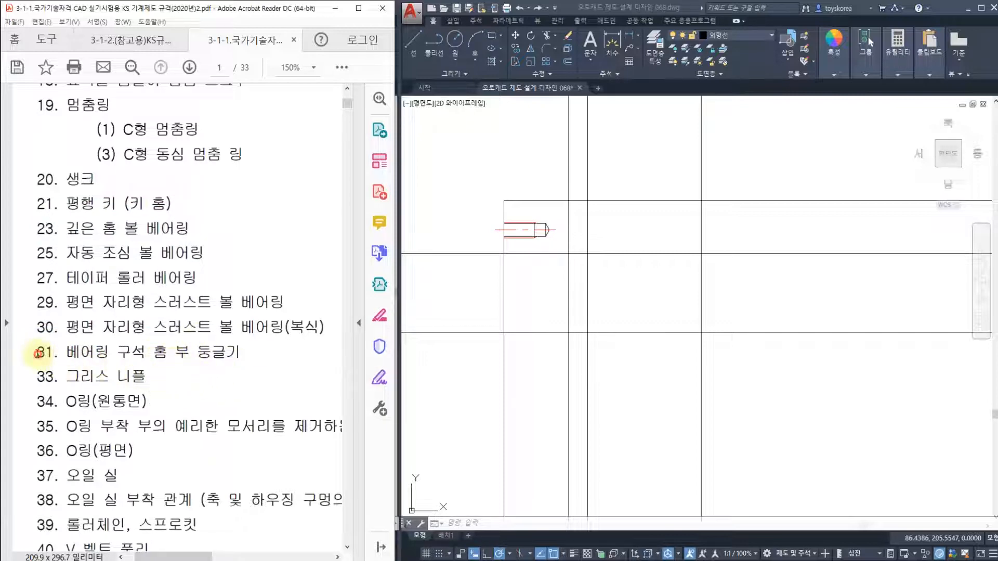
drag(38, 353, 234, 362)
click(174, 390)
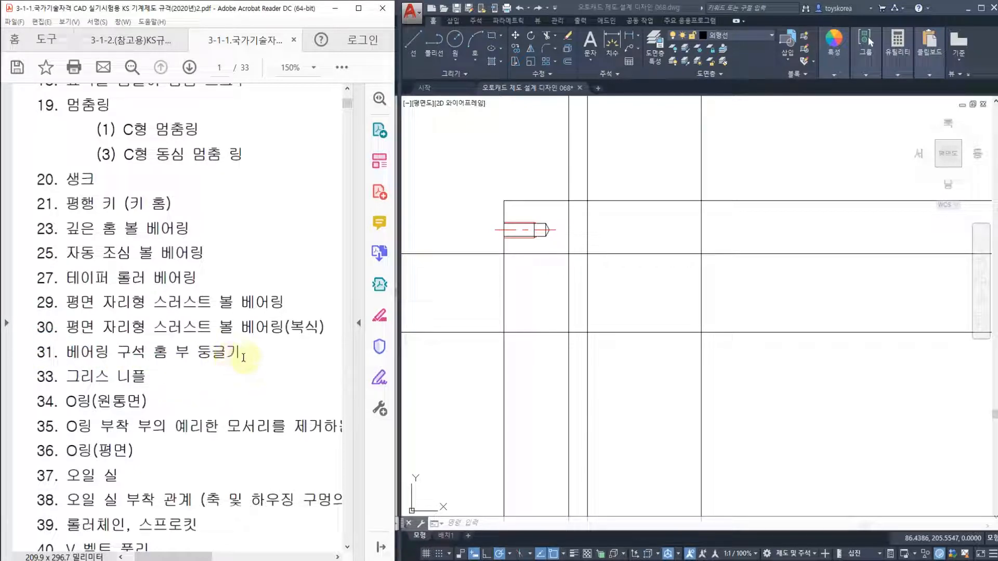
triple_click(47, 357)
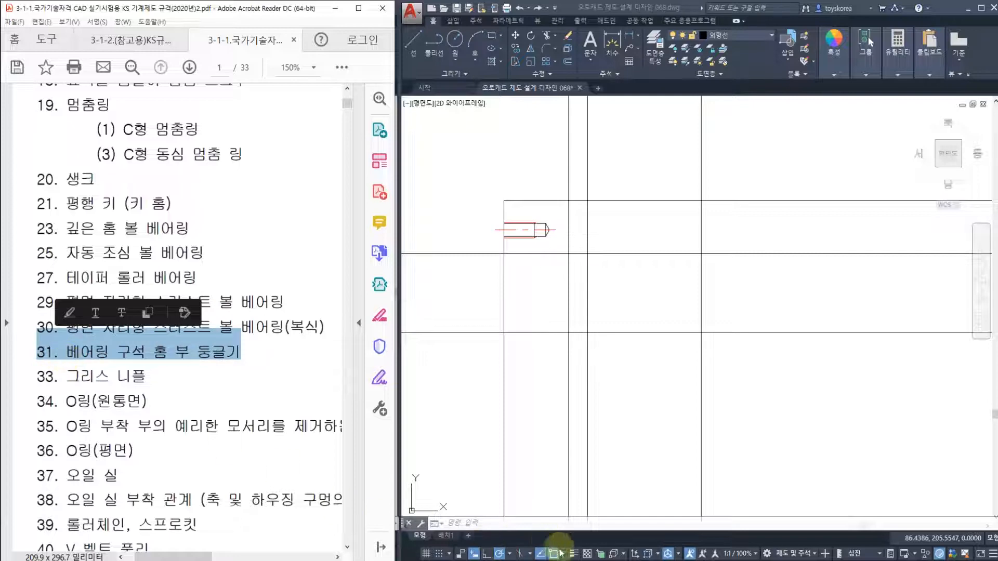
Step: Switch to the image viewer, open 02.png and examine the r and R(max) values for housing corner rounding
key(alt+Tab)
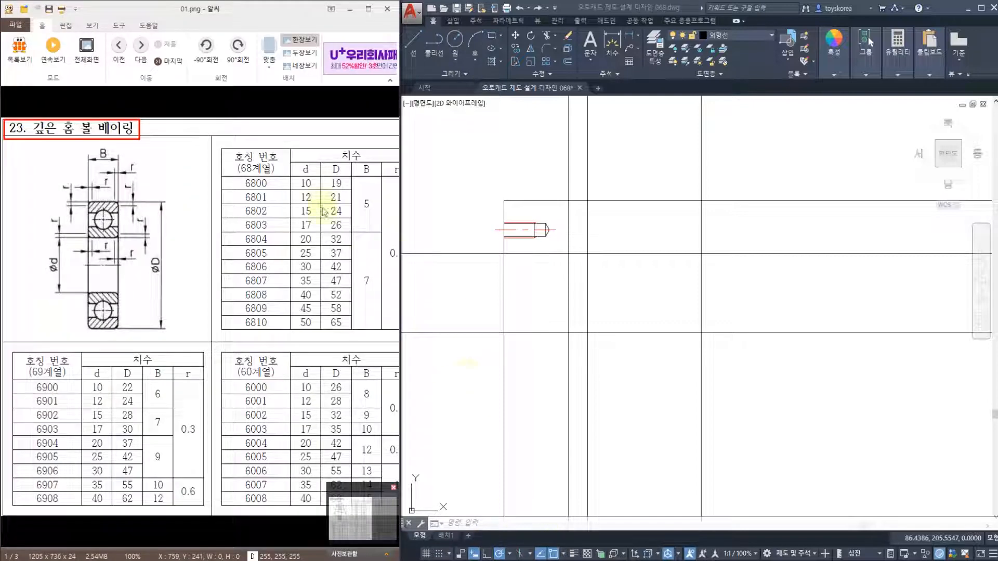
click(141, 59)
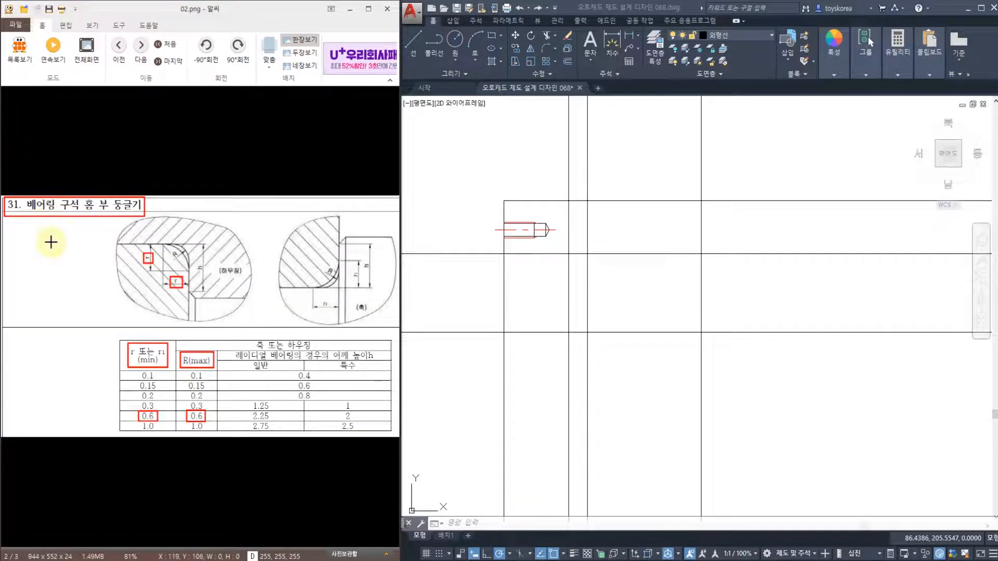
scroll(23, 251, up, 5)
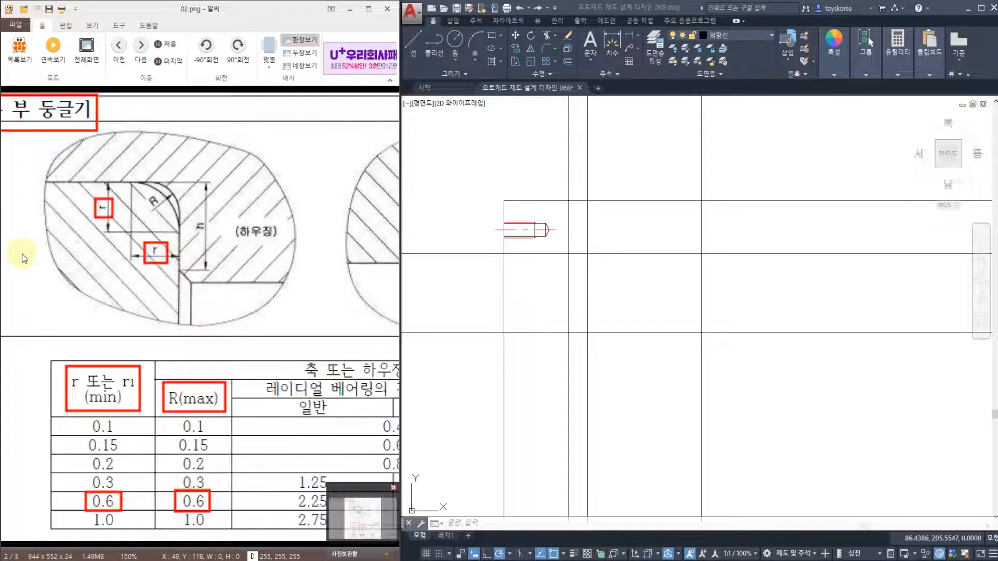
drag(30, 257, 127, 271)
scroll(77, 263, down, 3)
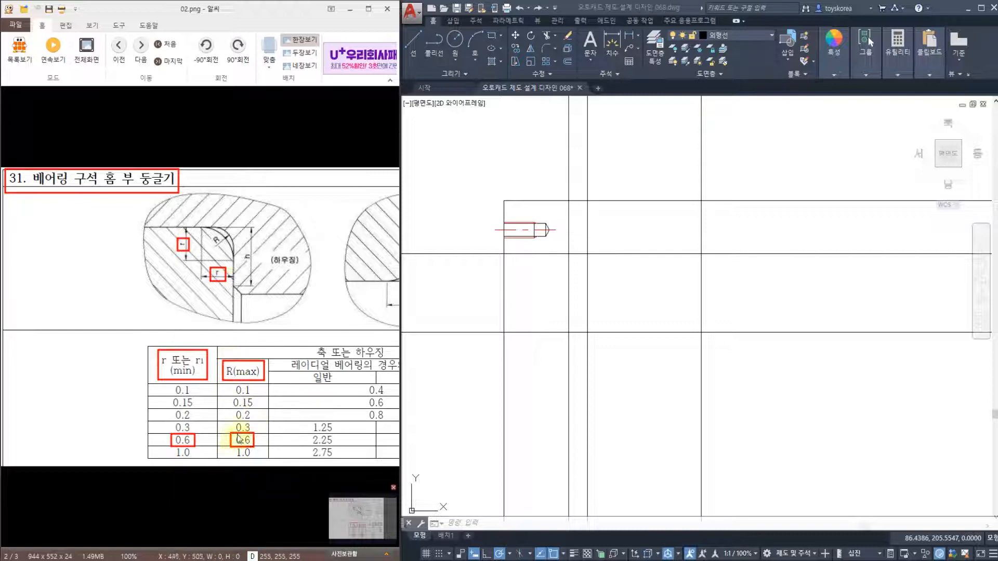
Step: Fillet the corner between the upper bearing bore line and the shoulder line with a radius of 0.6
click(582, 278)
scroll(561, 254, up, 2)
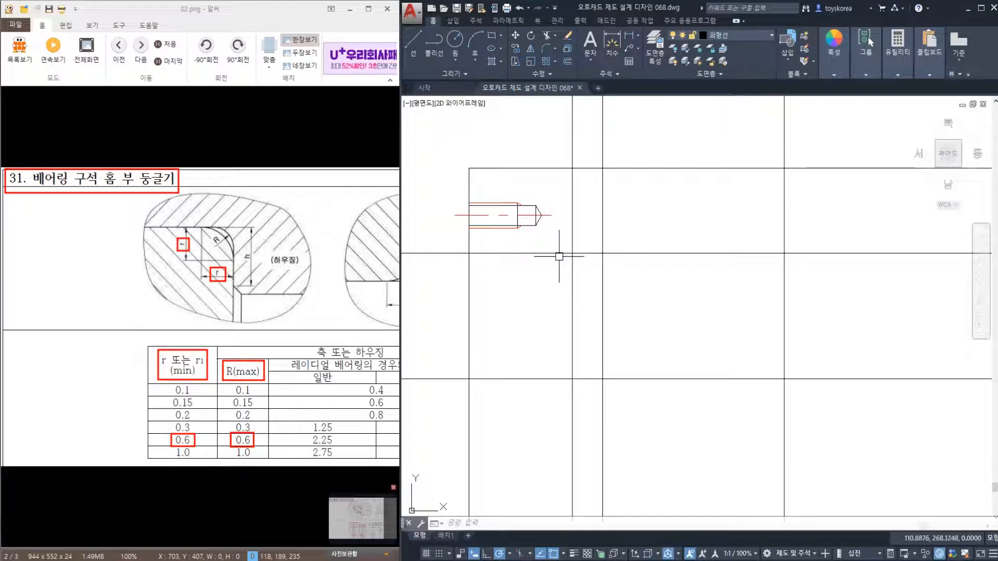
text(f)
key(Return)
text(r)
key(Return)
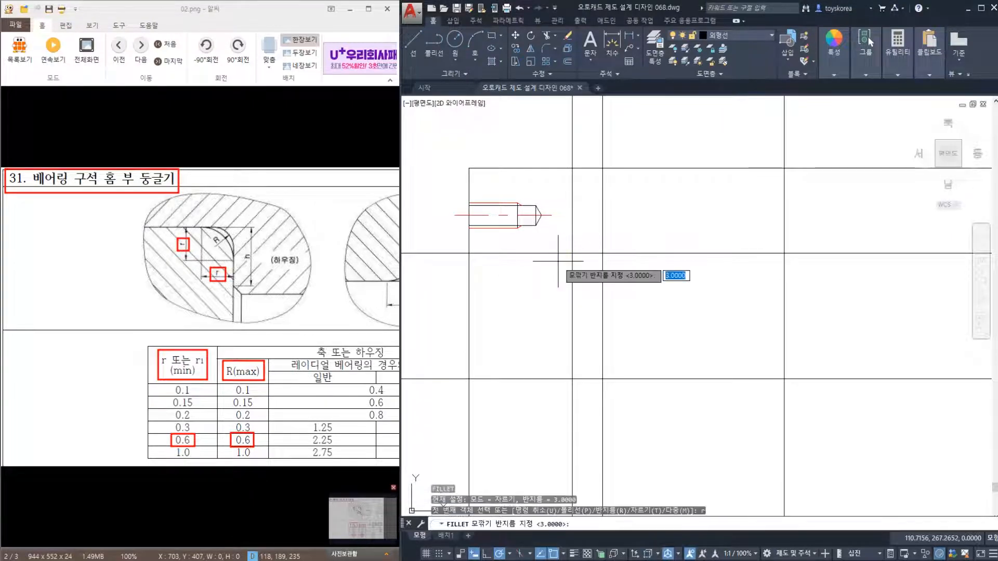
text(0.6)
key(Return)
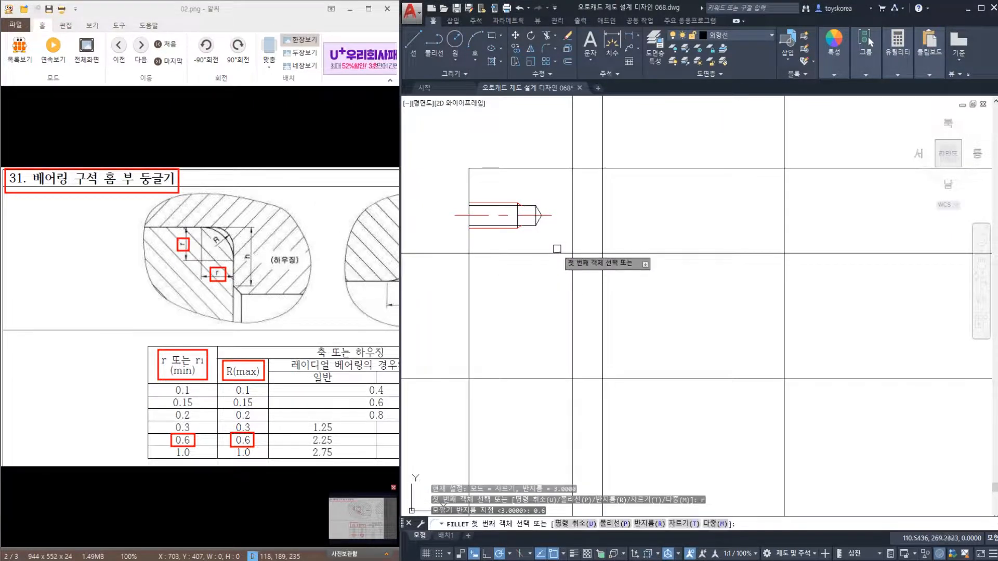
click(560, 253)
click(572, 274)
key(Escape)
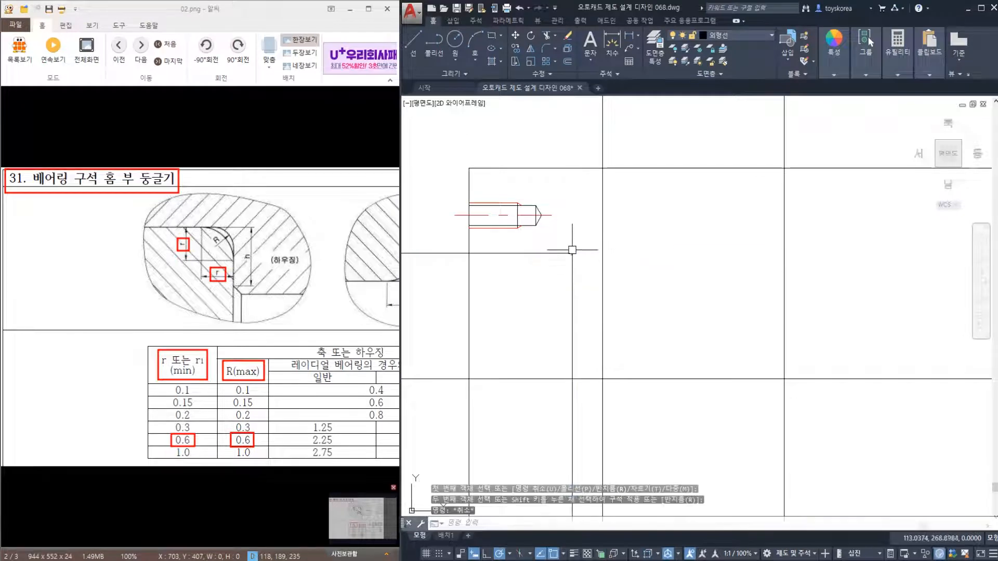
Step: Add a radius dimension to the fillet at the bearing bore corner
scroll(573, 248, up, 2)
text(dra)
key(Return)
click(562, 262)
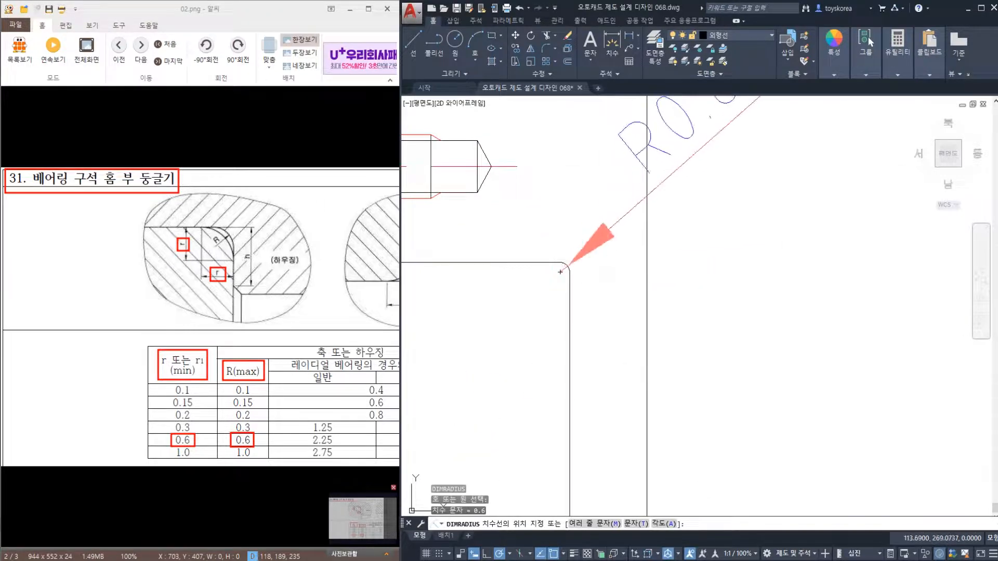
scroll(693, 257, down, 3)
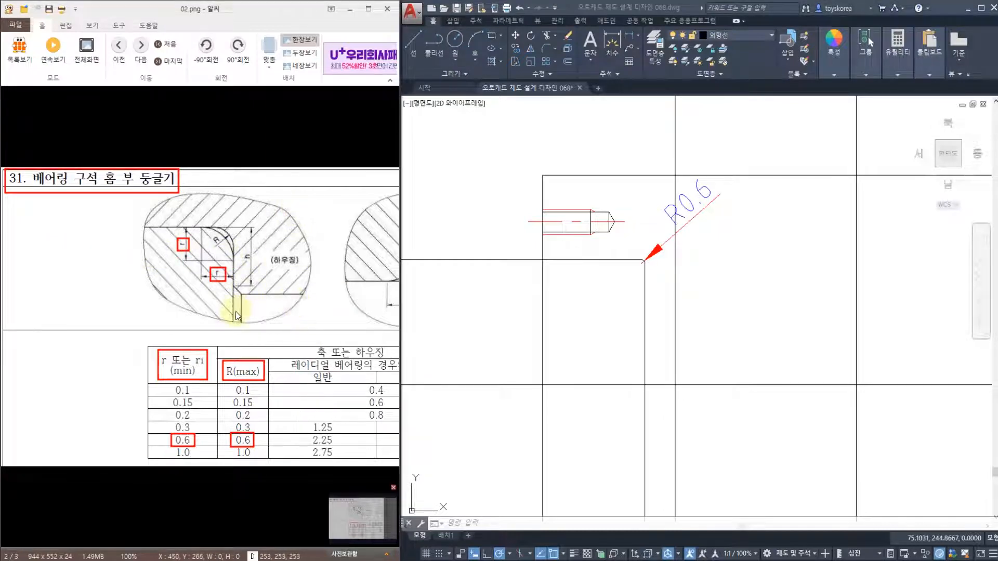
Step: Switch back to the reference drawing in AutoCAD, clear its bore line selection and return to the working drawing
click(459, 559)
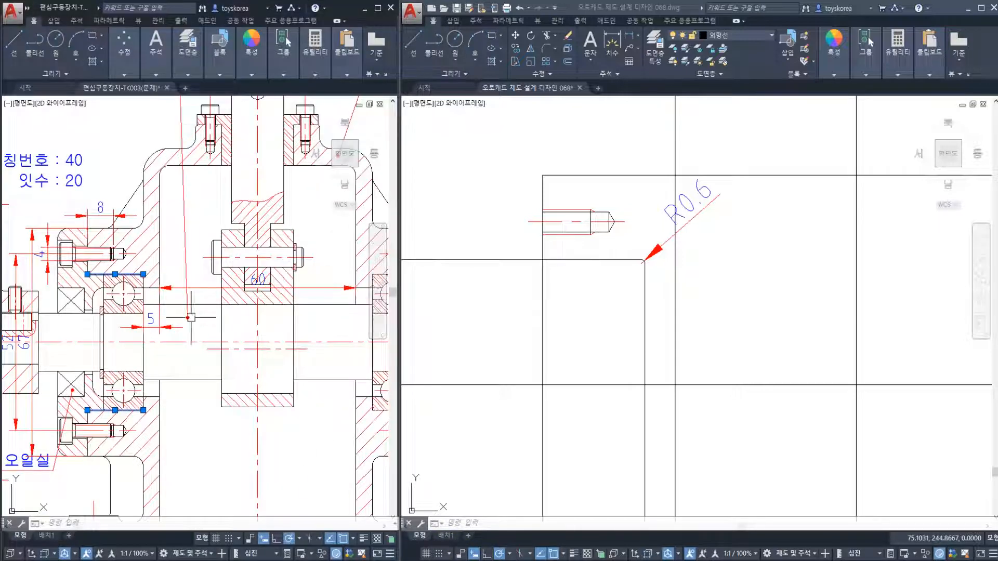
key(Escape)
key(Escape)
click(506, 305)
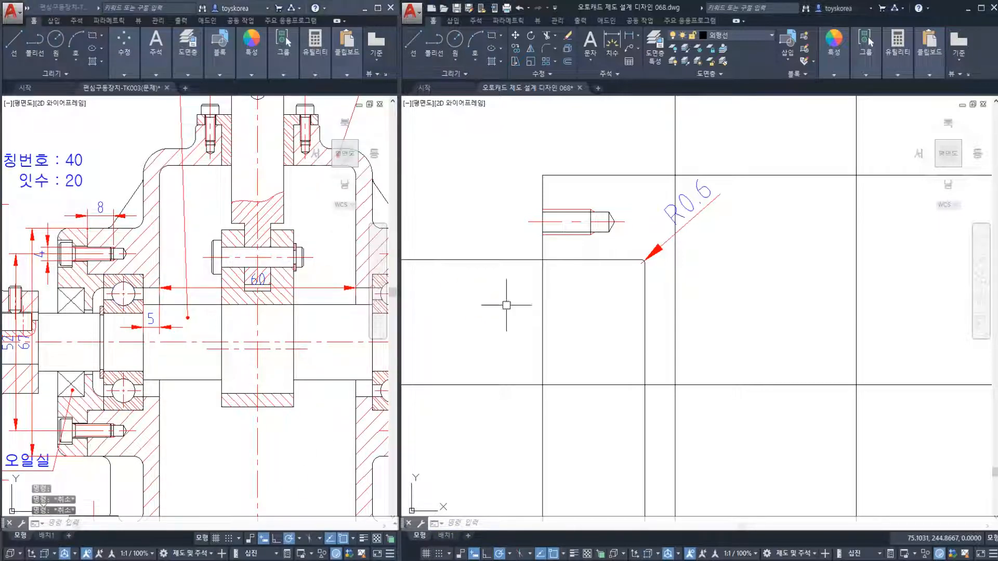
Step: Erase the radius dimension from the bearing bore corner fillet
click(707, 206)
text(e)
key(Return)
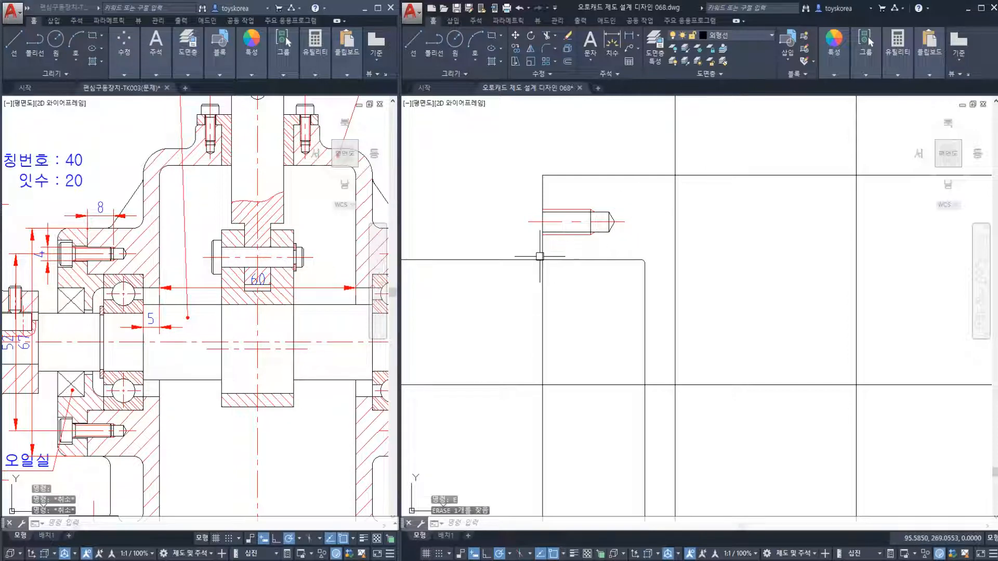
Step: Trim the upper bearing bore line's overhang outside the housing's outer vertical edge
scroll(538, 255, up, 2)
text(tr)
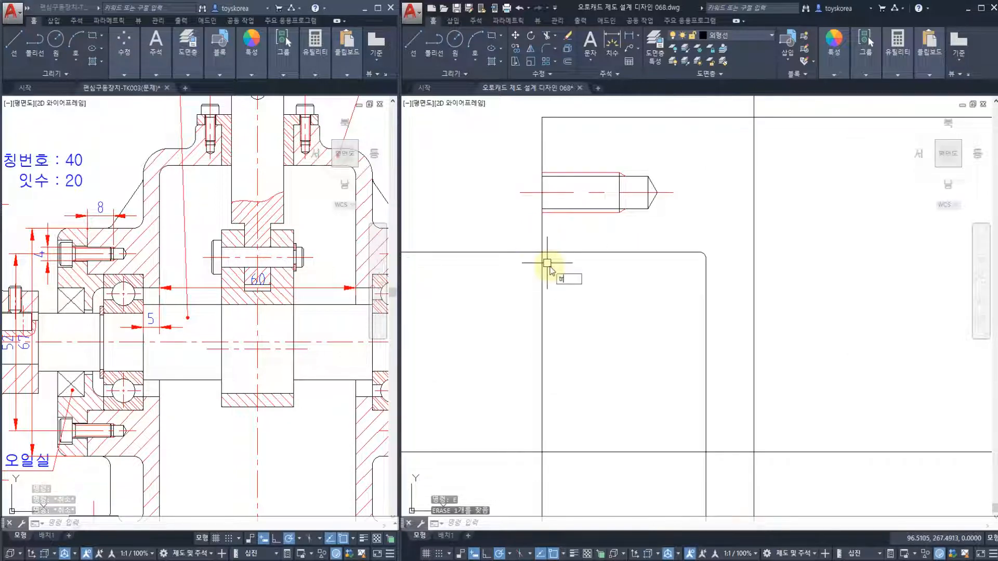
key(Return)
click(550, 270)
click(526, 258)
key(Return)
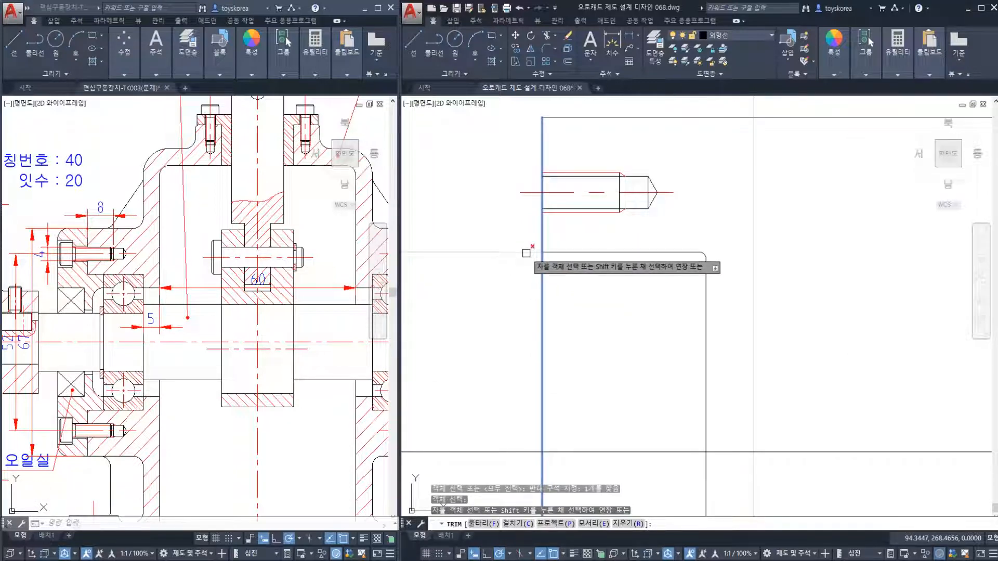
Step: Switch to the reference drawing and examine the housing shoulder opening beside the bearing
key(Escape)
scroll(531, 260, down, 4)
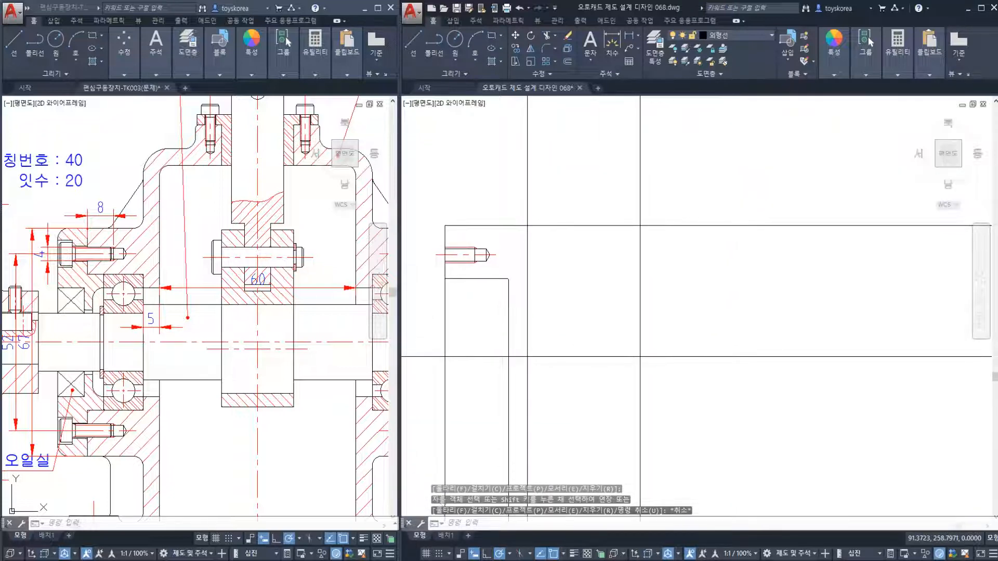
middle_drag(450, 284, 506, 285)
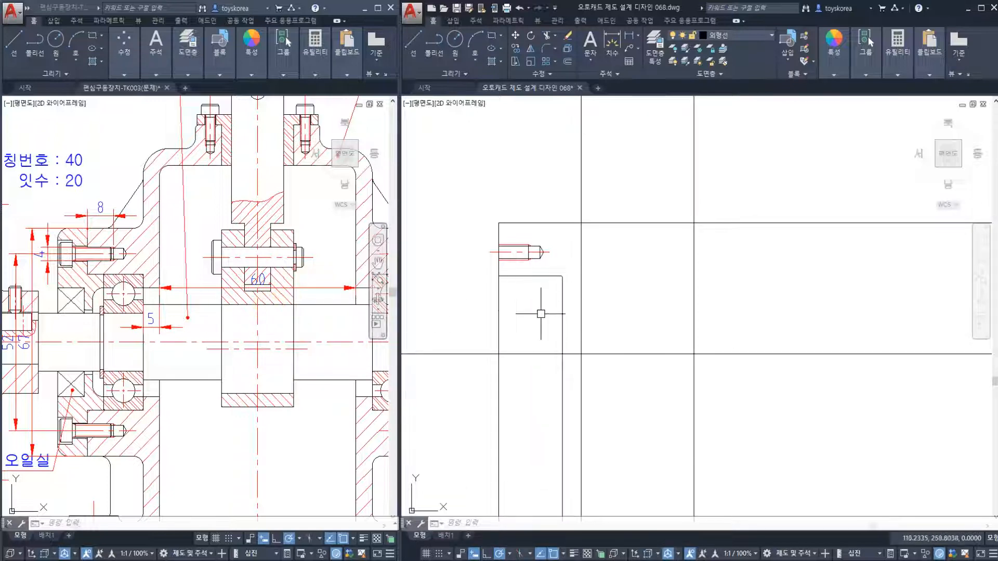
middle_drag(502, 286, 520, 259)
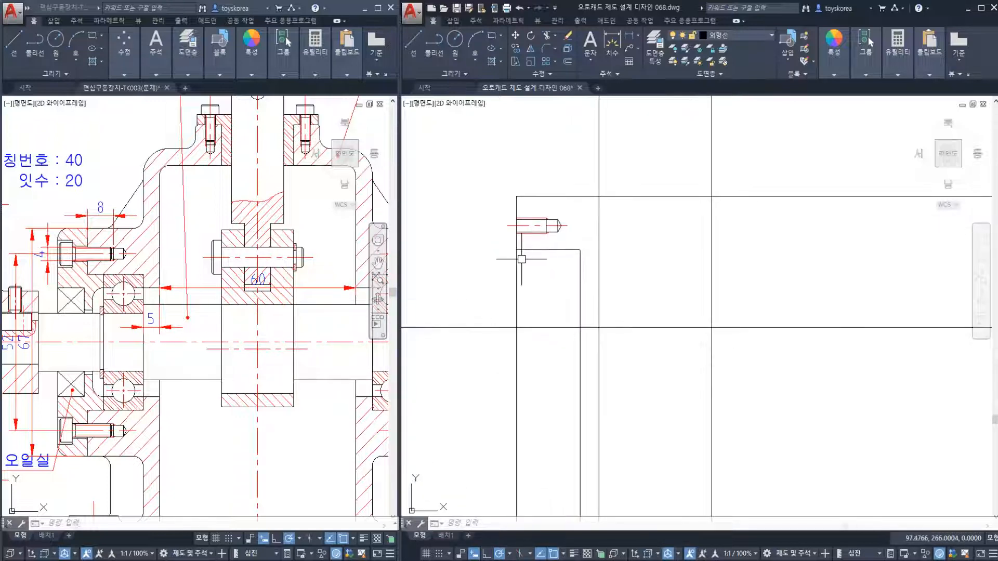
click(191, 307)
key(Escape)
key(Escape)
scroll(191, 291, up, 2)
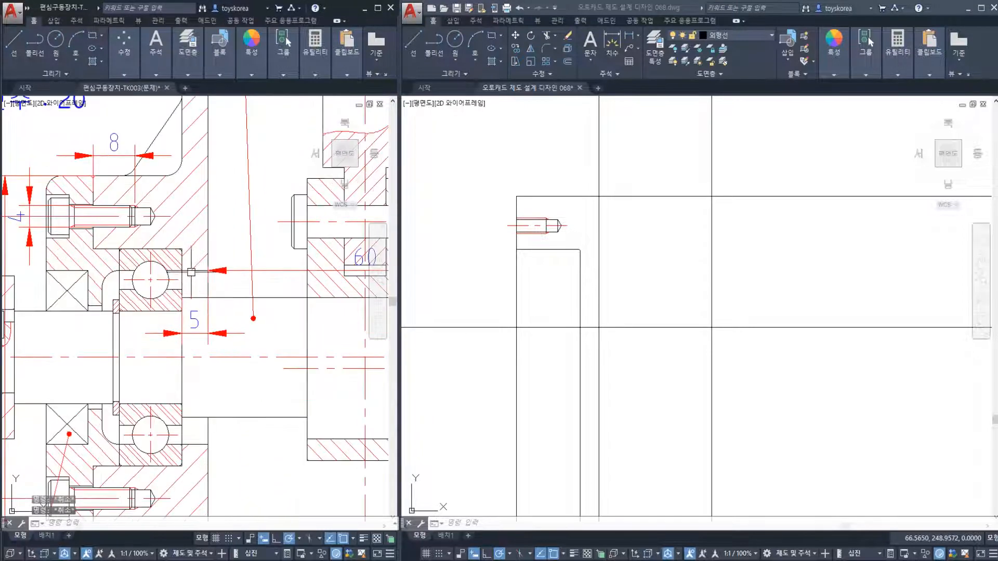
click(196, 259)
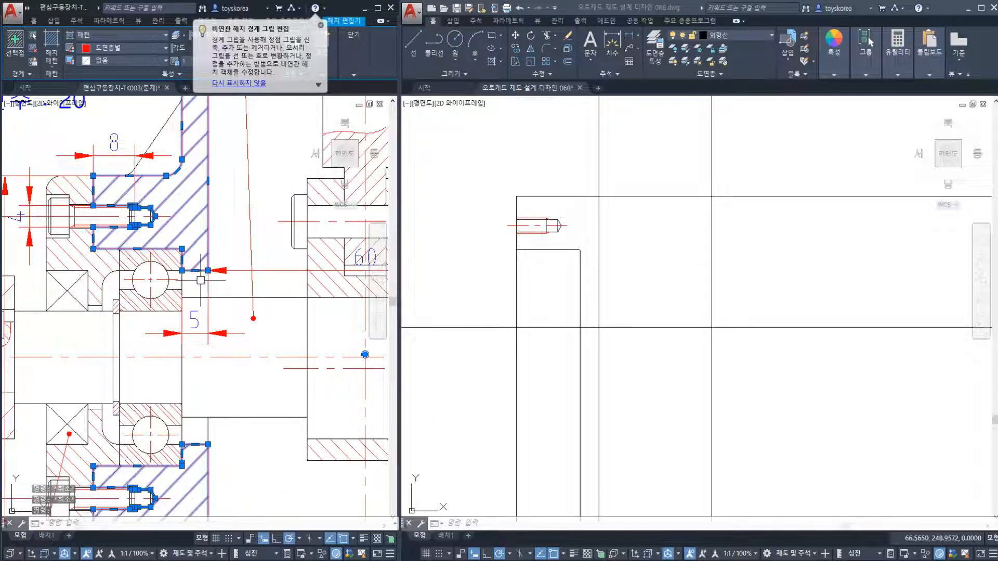
click(193, 297)
click(202, 423)
click(196, 398)
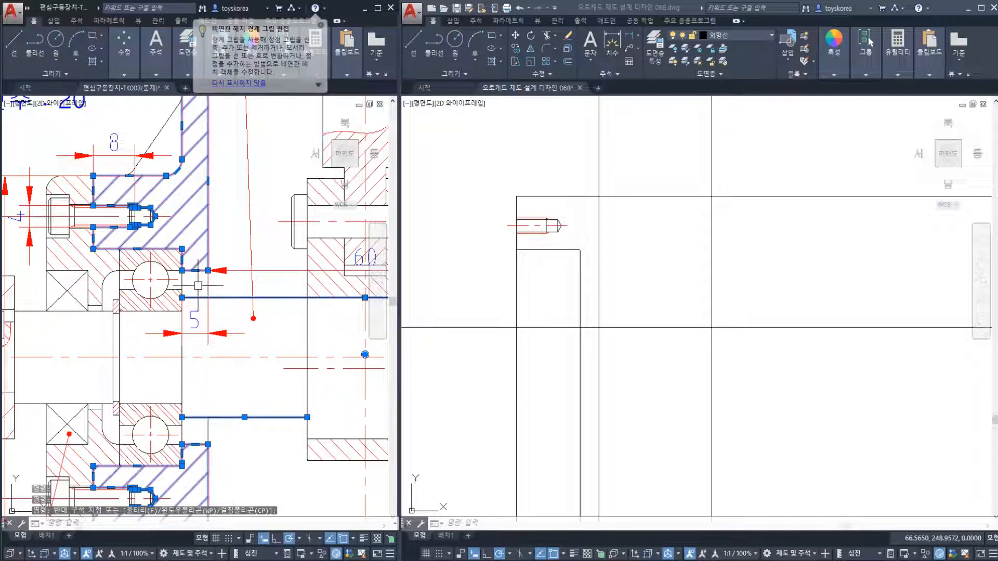
key(Escape)
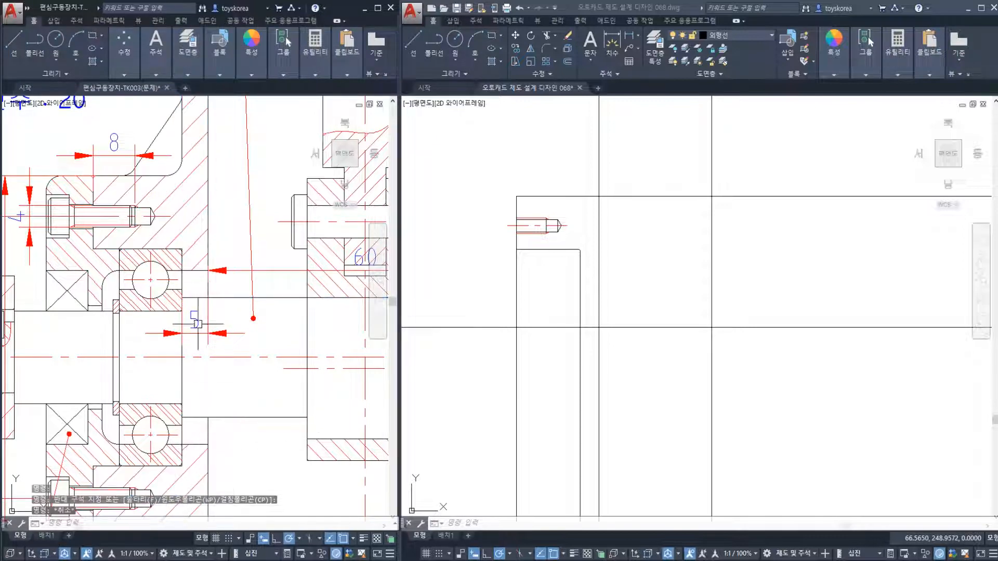
key(Escape)
Step: Add a vertical linear dimension across the housing shoulder opening beside the bearing in the reference drawing
middle_drag(198, 324, 213, 299)
text(d)
key(space)
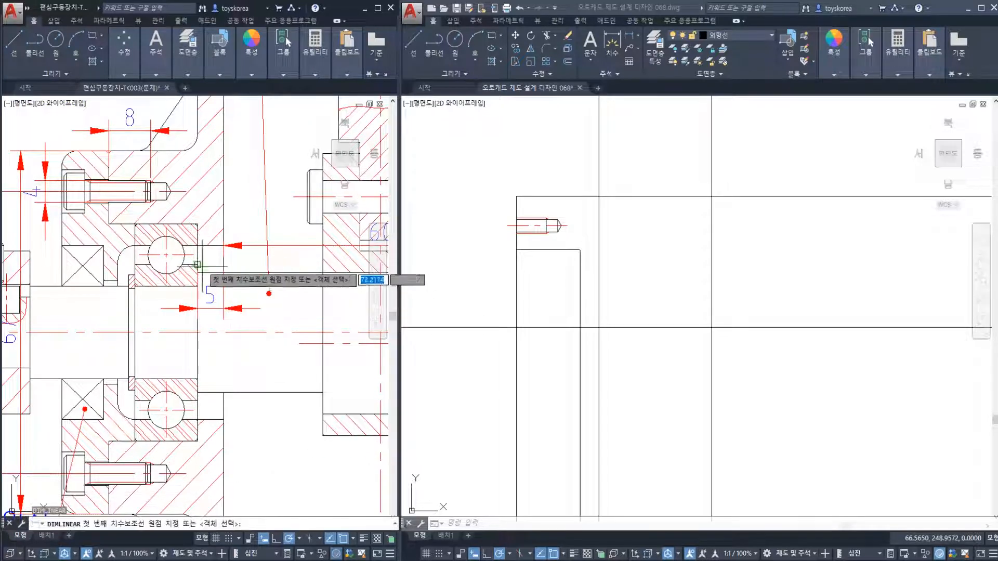
click(210, 243)
click(211, 420)
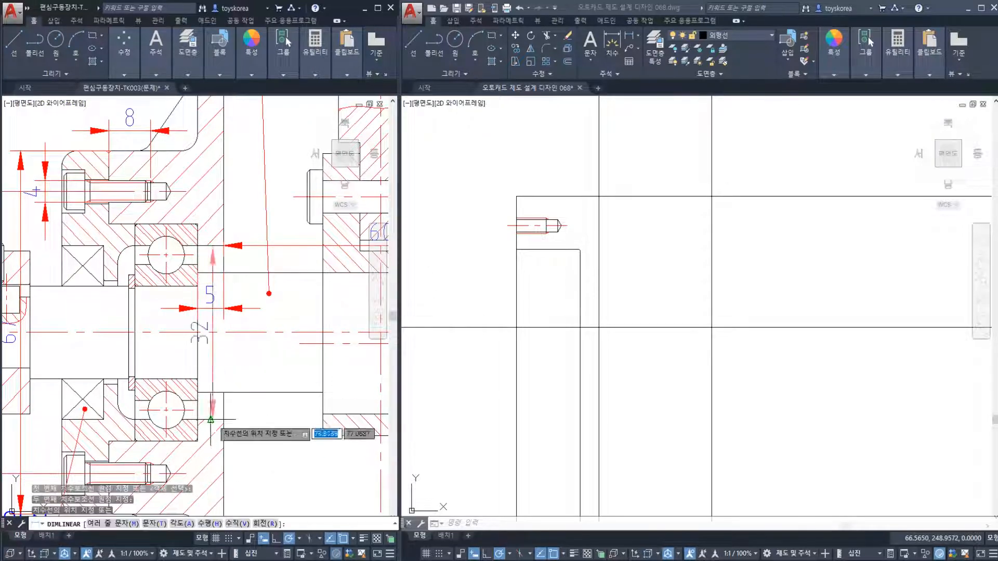
click(258, 411)
key(Escape)
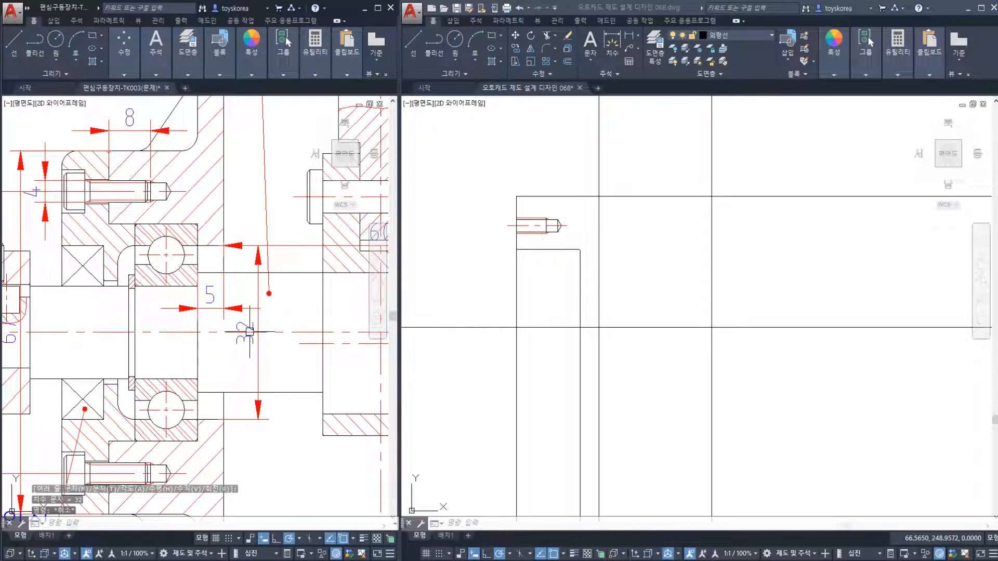
Step: Return to the working drawing and offset the horizontal centre line upward by 32/2
click(575, 371)
key(Escape)
middle_drag(546, 364, 534, 366)
text(o)
key(space)
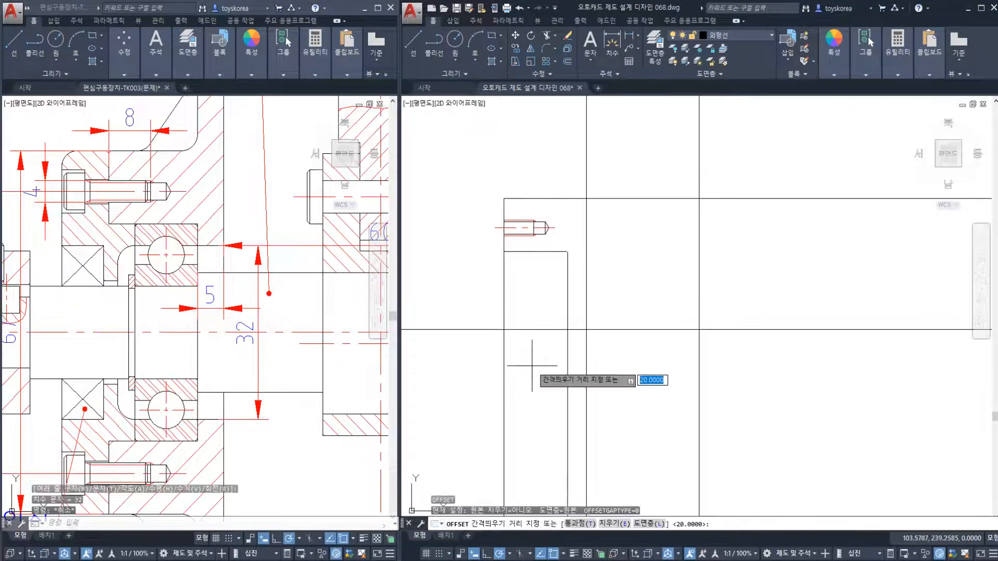
text(32/2)
key(Return)
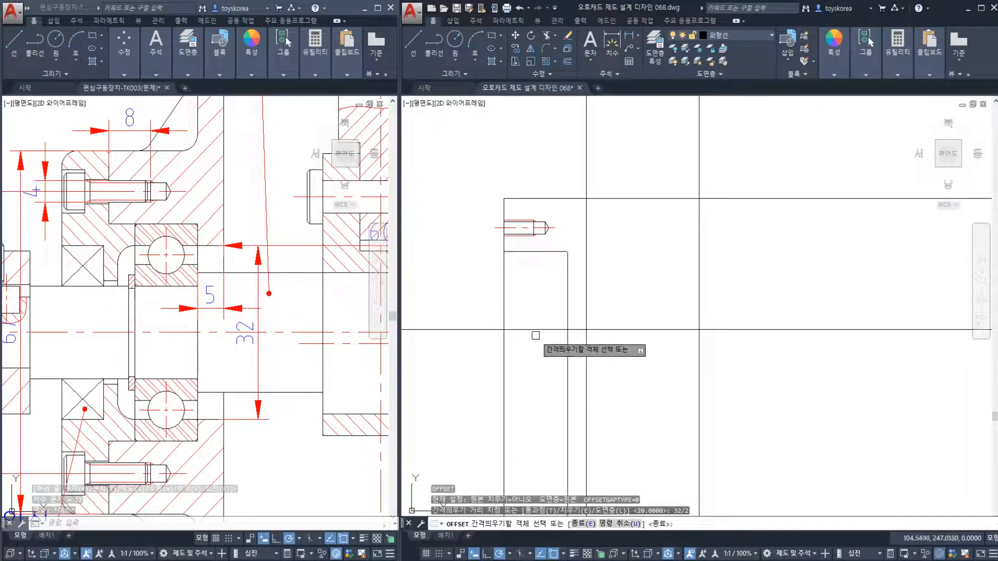
click(537, 330)
click(541, 308)
key(Escape)
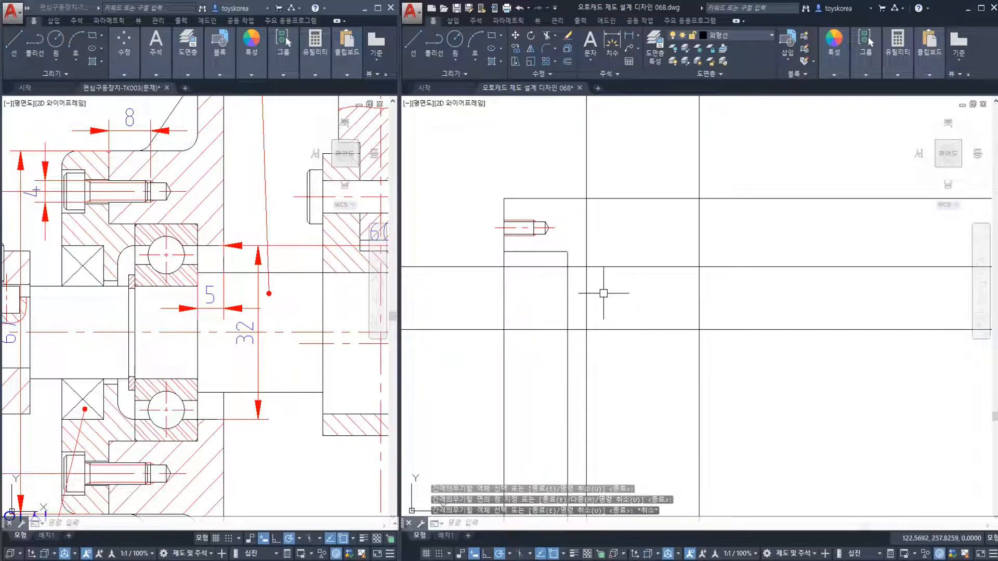
Step: Trim the offset line so only the segment between the bearing seat's end face and the inner wall line remains
text(tr)
key(space)
click(603, 292)
click(548, 279)
key(space)
click(555, 267)
click(592, 267)
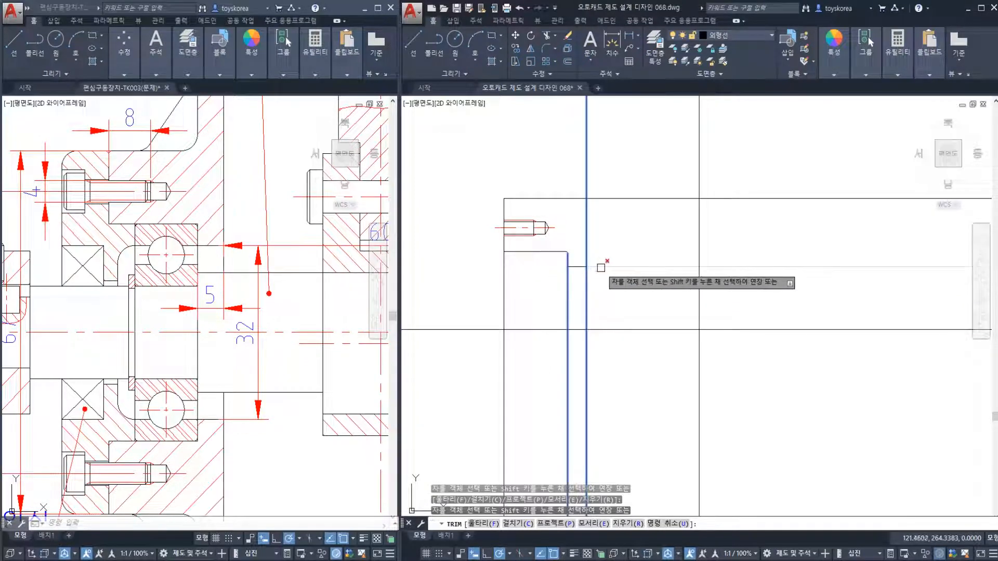
key(Escape)
click(586, 287)
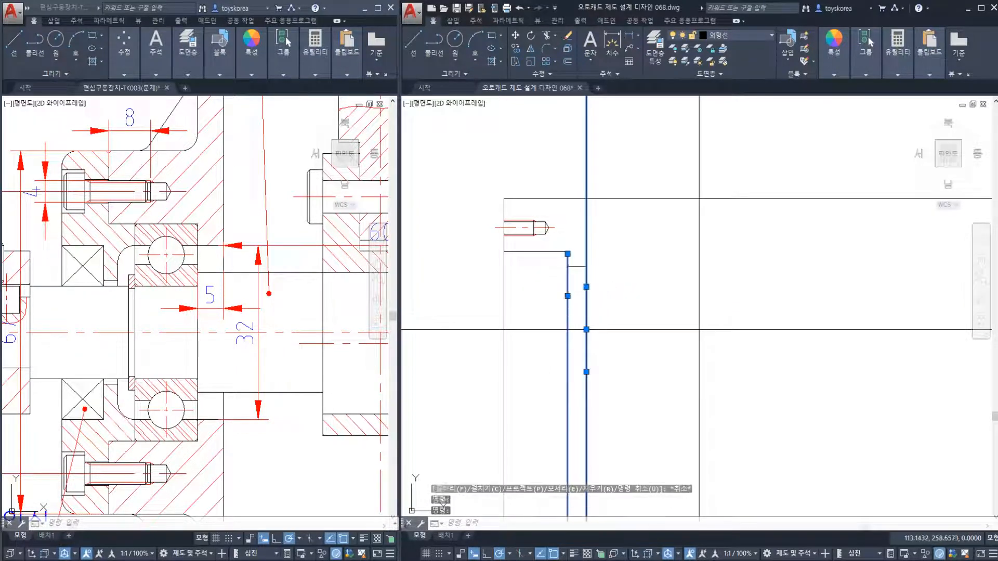
key(Escape)
key(Escape)
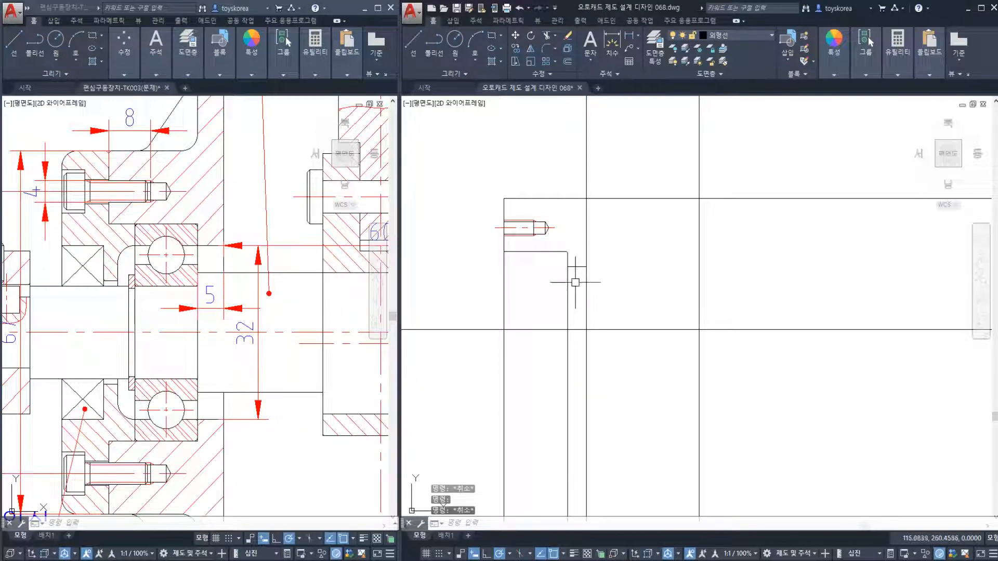
click(556, 252)
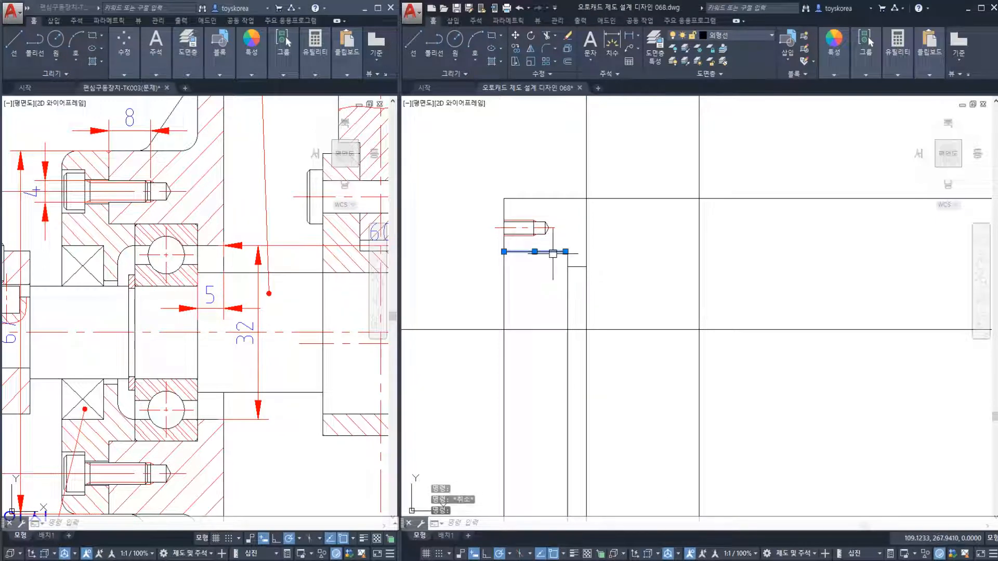
click(568, 282)
key(Escape)
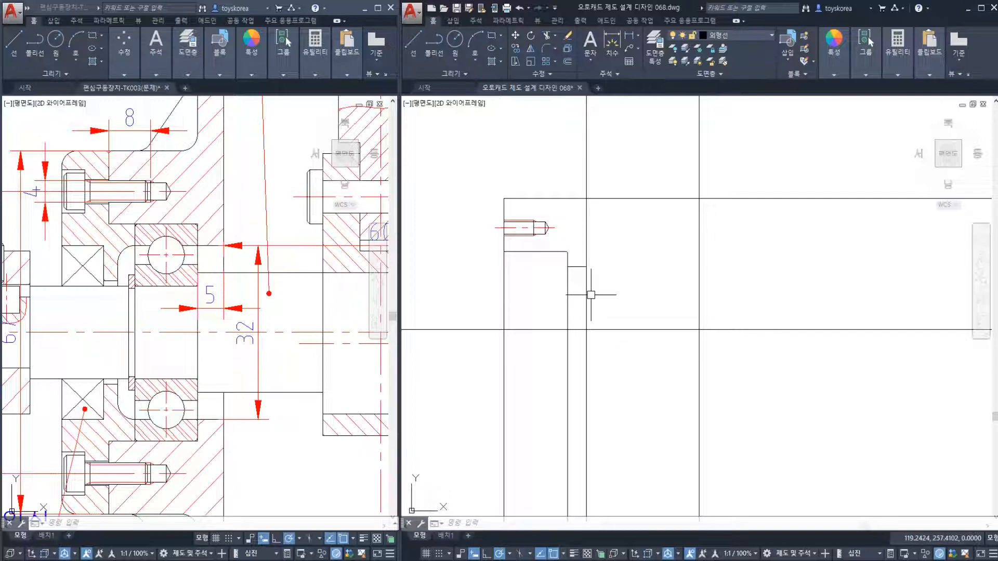
key(Escape)
key(Escape)
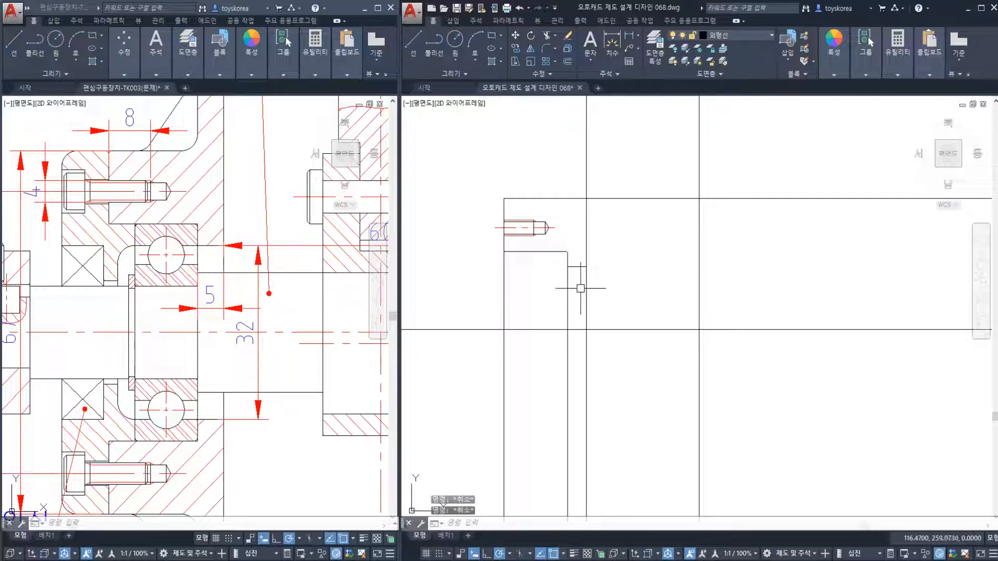
Step: Save the working drawing
scroll(579, 319, down, 2)
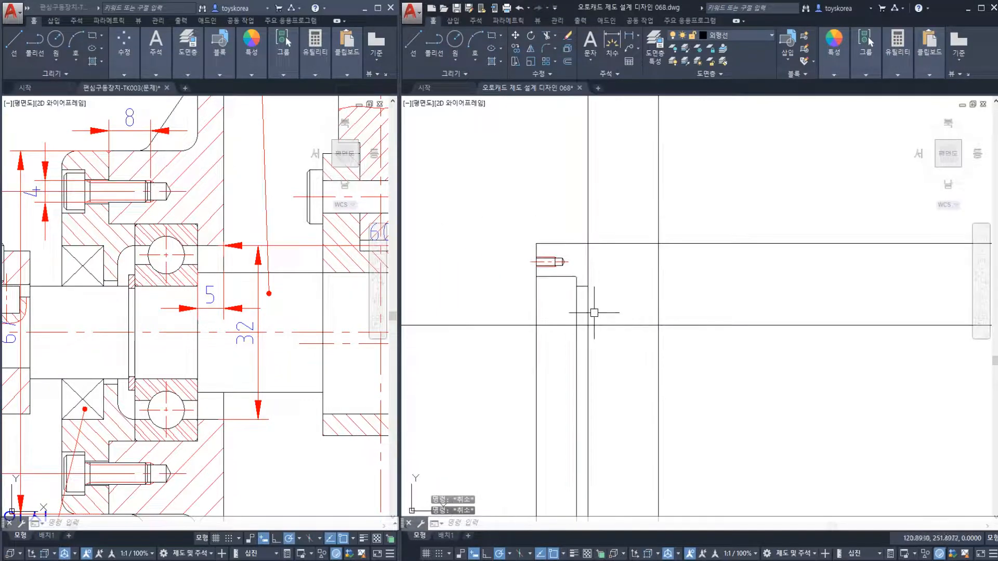
key(ctrl+s)
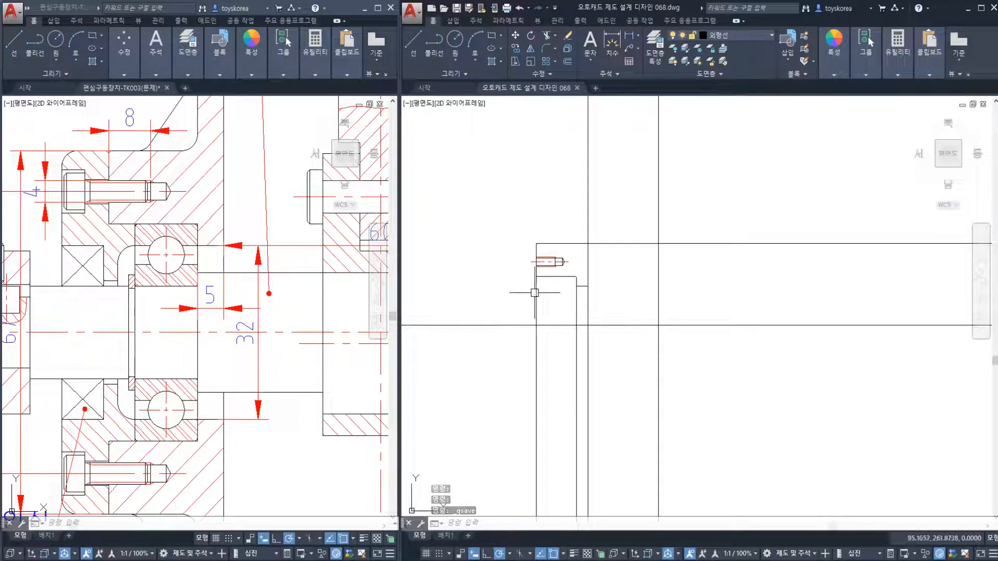
scroll(538, 300, up, 2)
key(Escape)
middle_drag(558, 293, 544, 295)
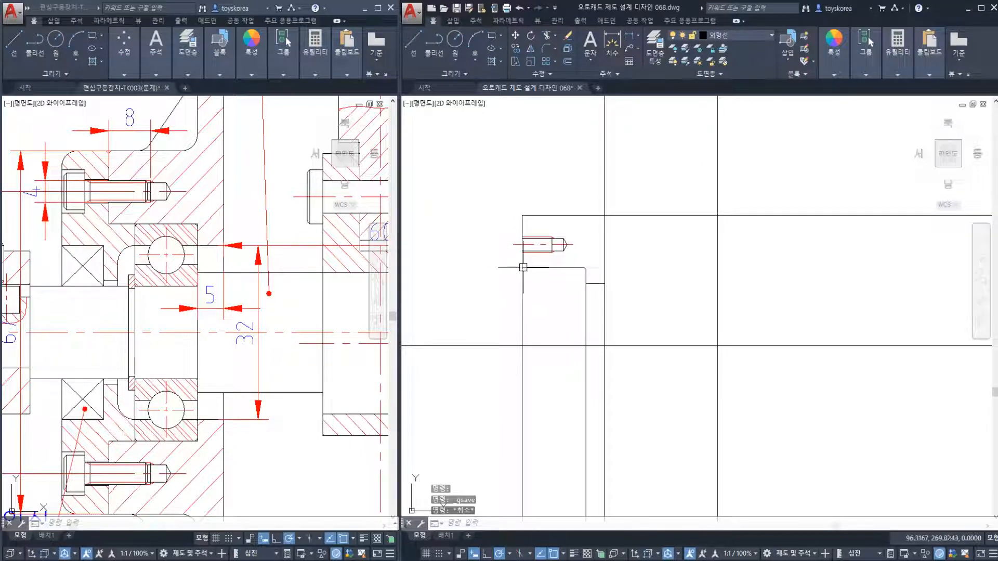
Step: Compare the mouth of the bearing bore in the working drawing with the housing and cover joint in the reference drawing
click(163, 236)
key(Escape)
key(Escape)
middle_drag(163, 237, 262, 238)
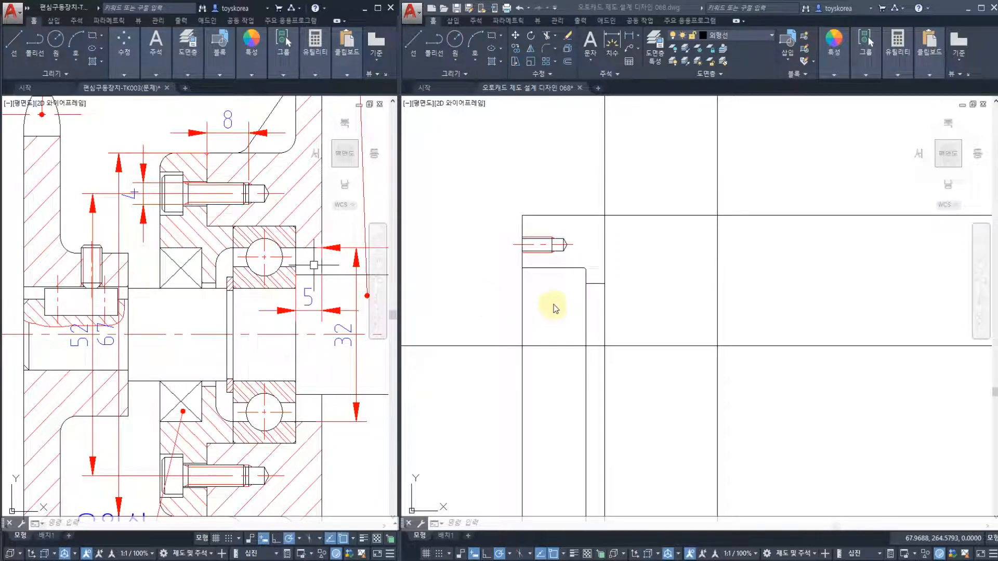
click(526, 278)
key(Escape)
key(Escape)
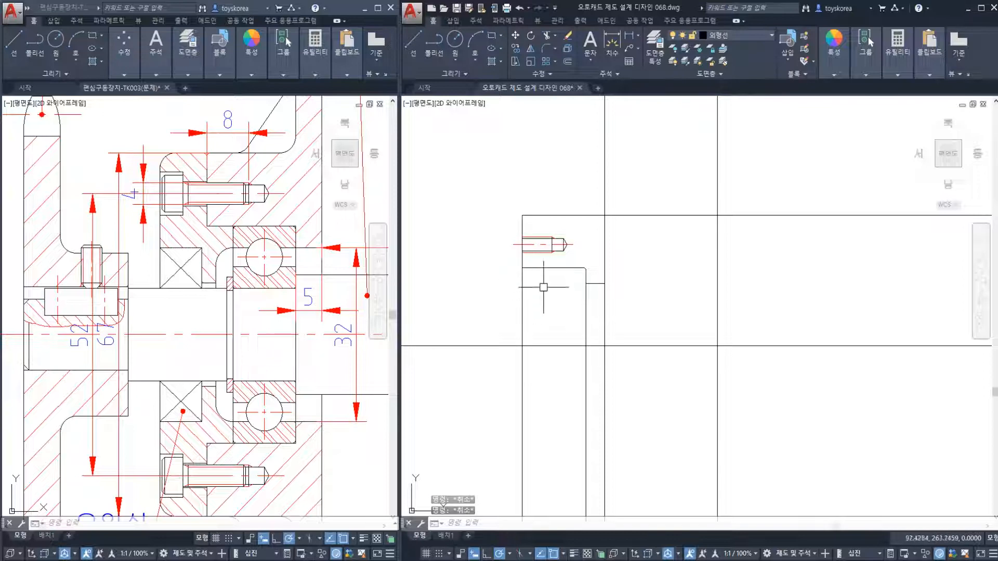
key(Escape)
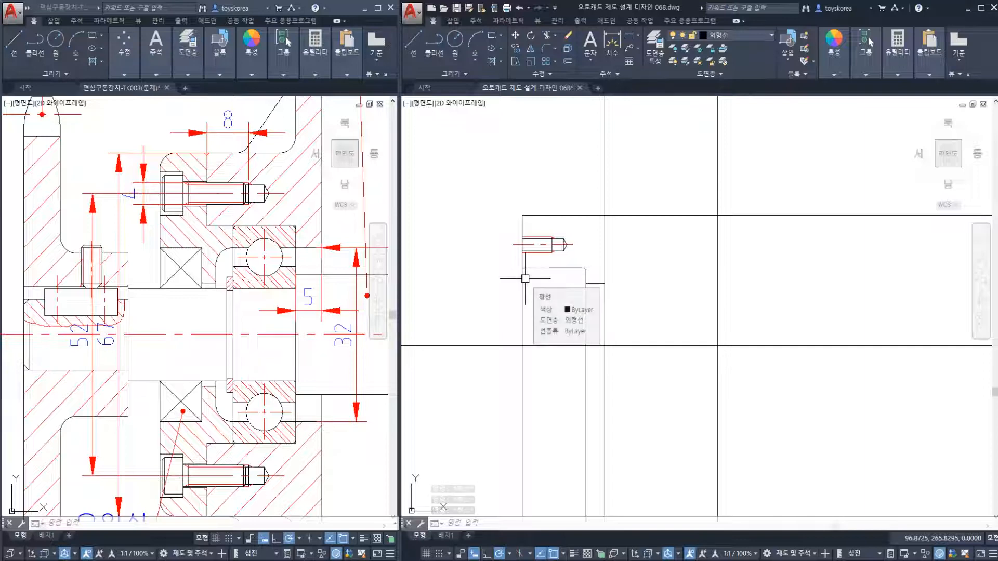
scroll(525, 271, up, 2)
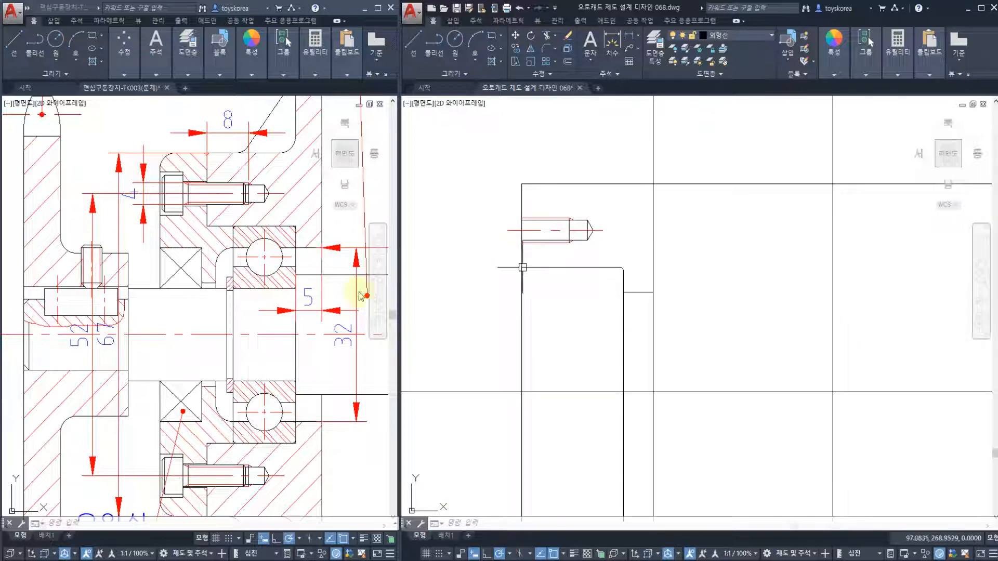
click(193, 292)
scroll(166, 284, down, 2)
key(Escape)
key(Escape)
middle_drag(167, 283, 129, 304)
scroll(145, 296, up, 2)
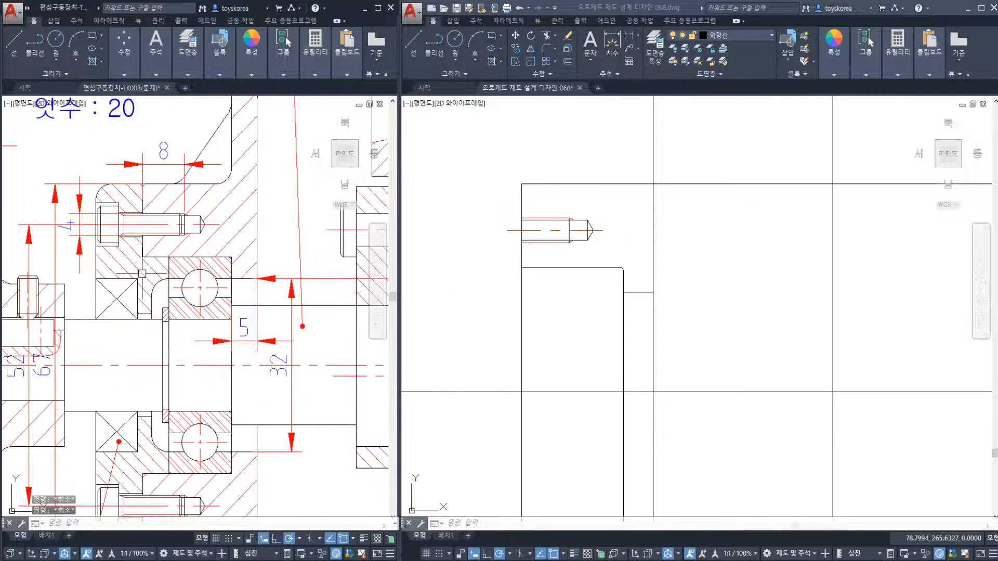
key(Escape)
scroll(141, 270, down, 2)
middle_drag(166, 332, 141, 318)
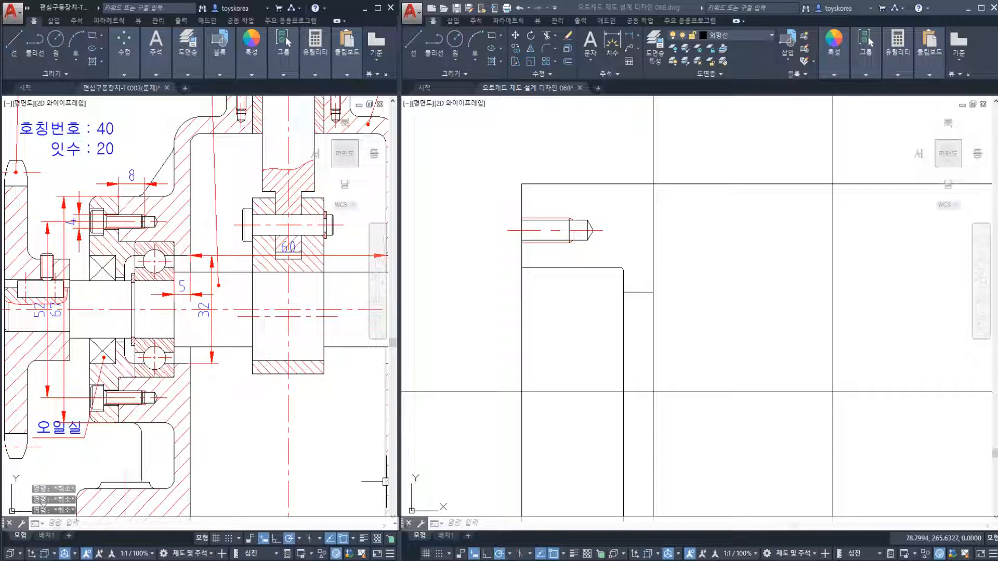
Step: Switch to the KS standards PDF in Acrobat Reader and find entry 46, 주서 (예), in its contents list
key(alt+Tab)
click(171, 294)
ctrl+scroll(171, 294, down, 2)
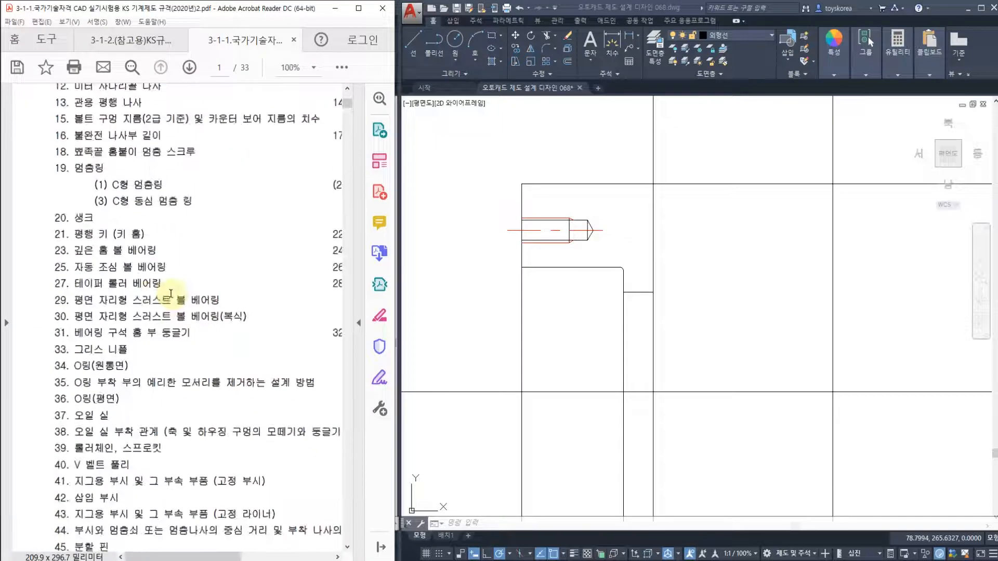
scroll(163, 300, down, 5)
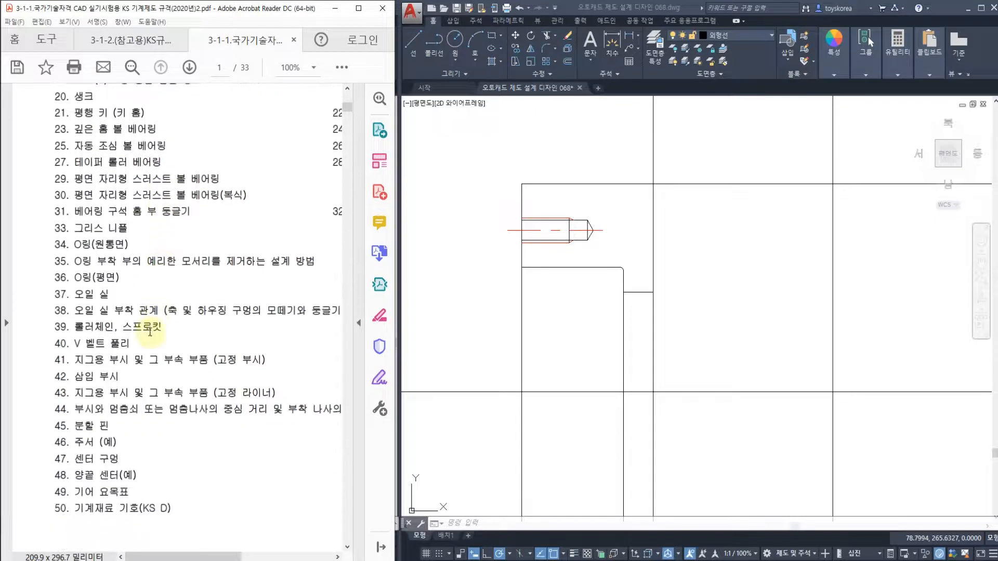
double_click(77, 444)
double_click(76, 448)
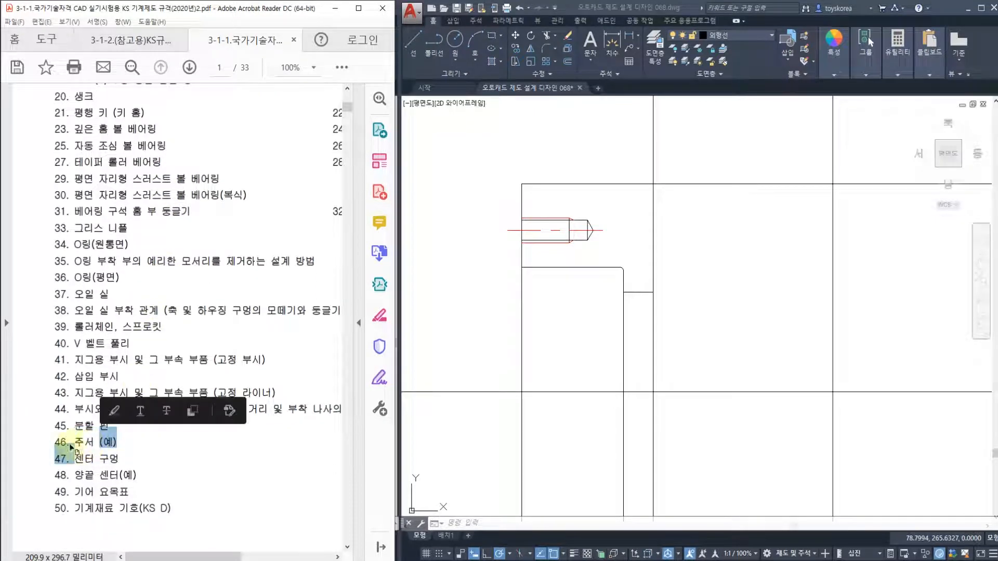
click(54, 446)
double_click(79, 443)
drag(78, 444, 108, 442)
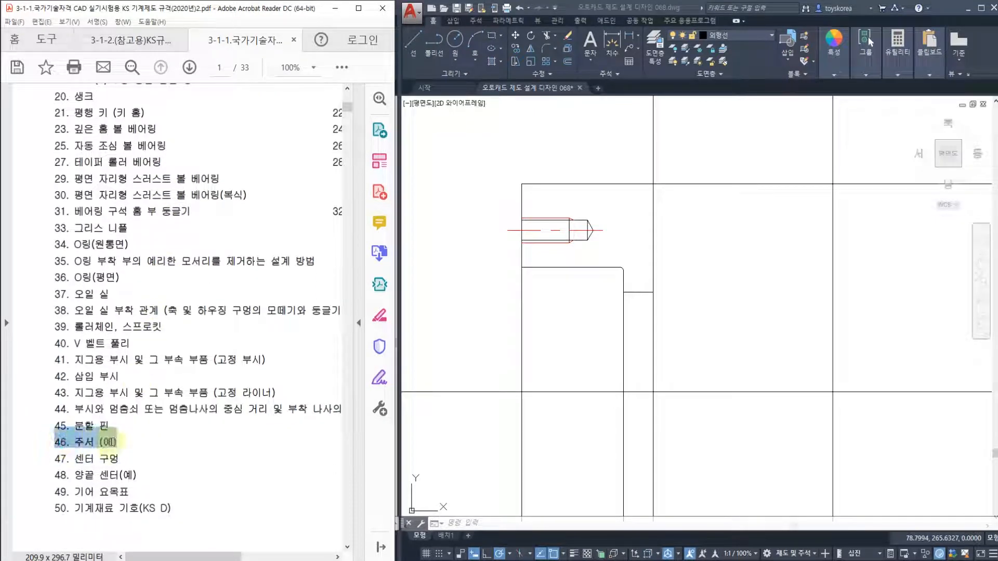
click(115, 440)
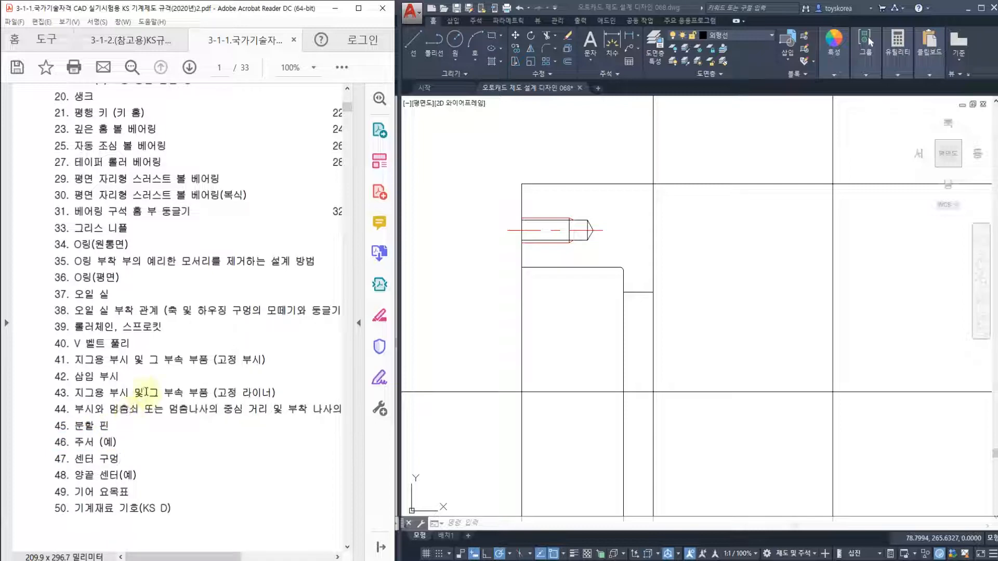
Step: Go to the 주서 (예) section on page 28 of the PDF and enlarge its notes to 100%
key(ctrl+0)
scroll(146, 403, down, 8)
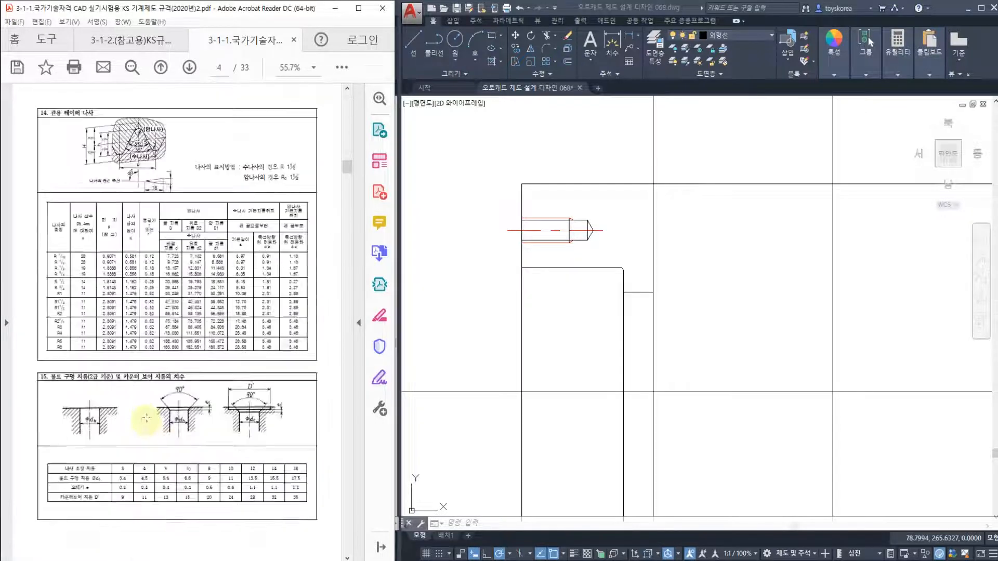
drag(351, 220, 354, 472)
ctrl+scroll(107, 220, up, 3)
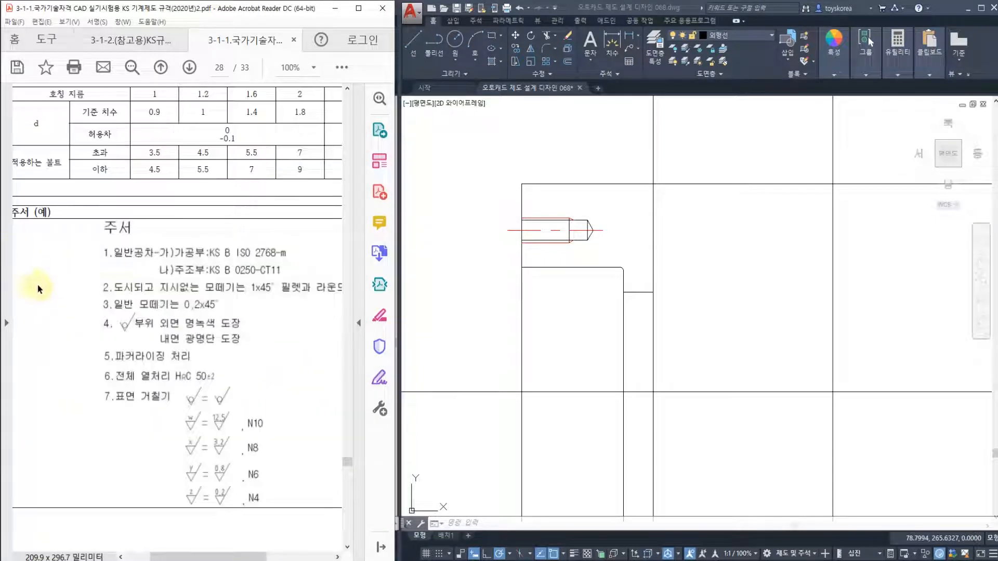
Step: Enlarge the 주서 example to 125% and read note 2 on unspecified chamfers and fillets, comparing it with the bore corner in AutoCAD
drag(169, 557, 158, 557)
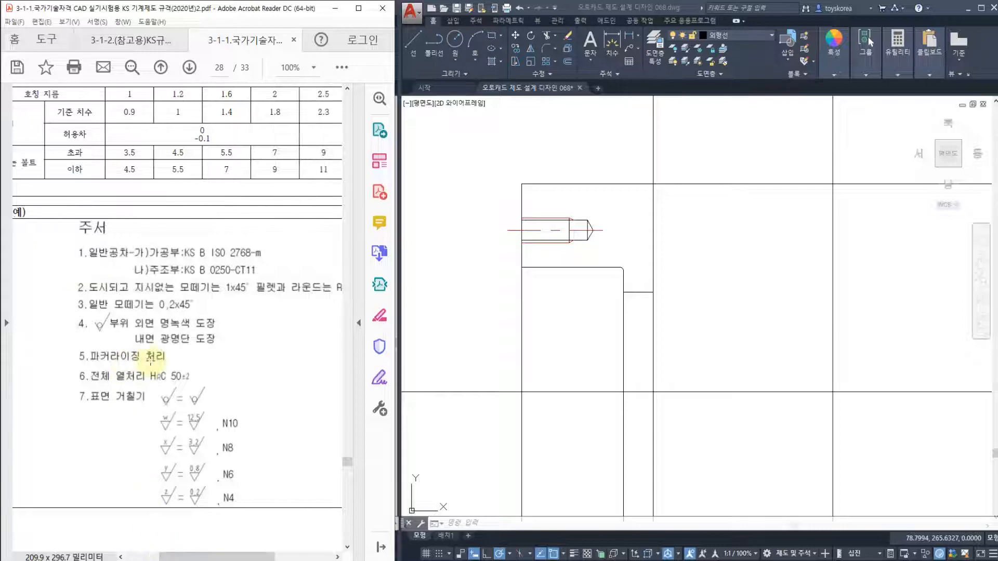
ctrl+scroll(154, 358, up, 1)
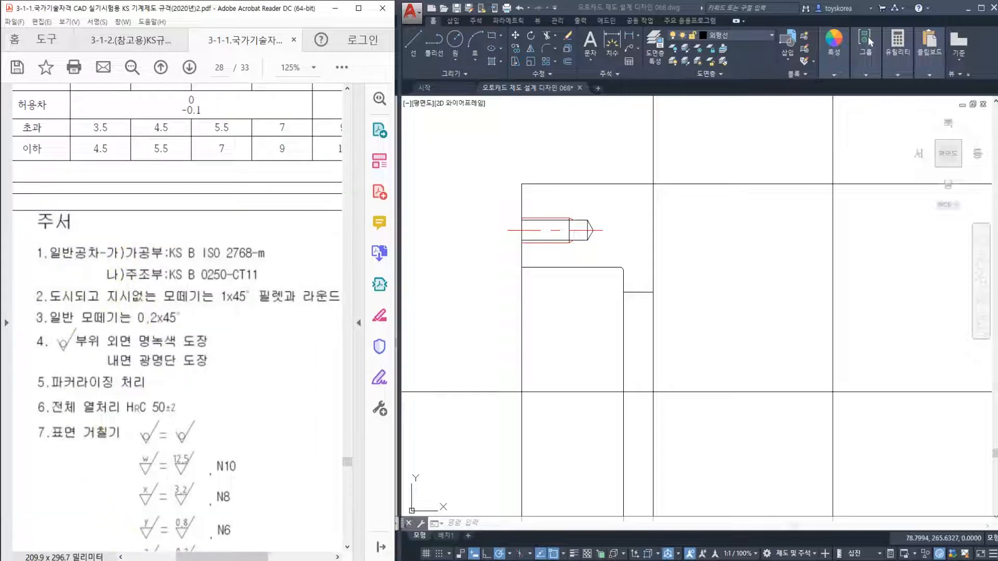
drag(222, 557, 228, 557)
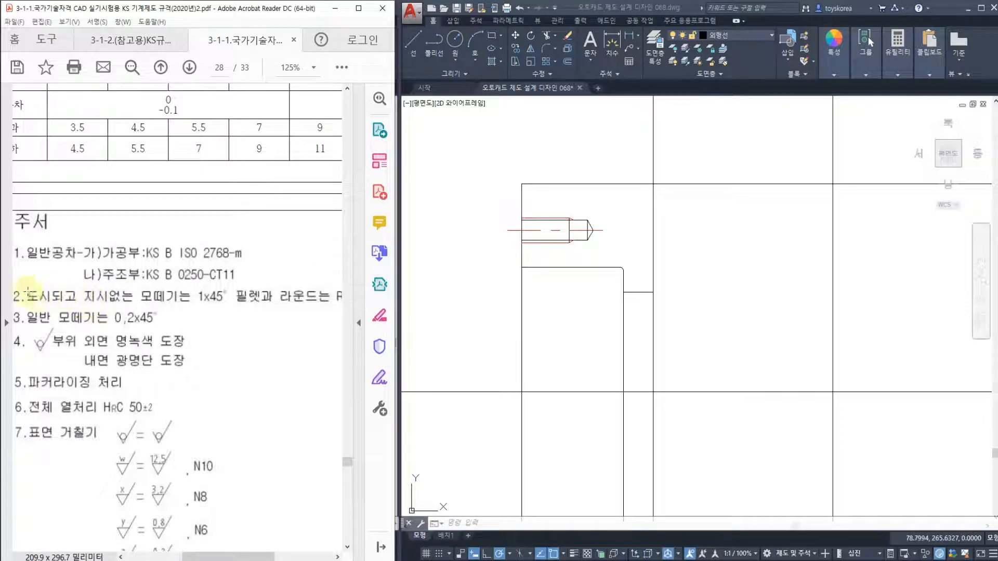
drag(68, 289, 229, 315)
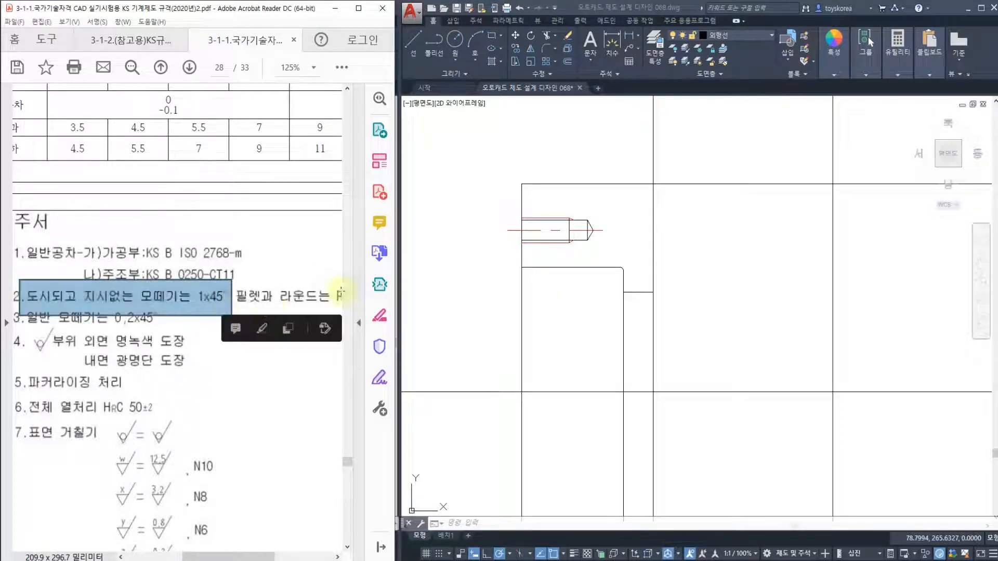
click(526, 267)
key(Escape)
key(Escape)
middle_drag(519, 272, 528, 274)
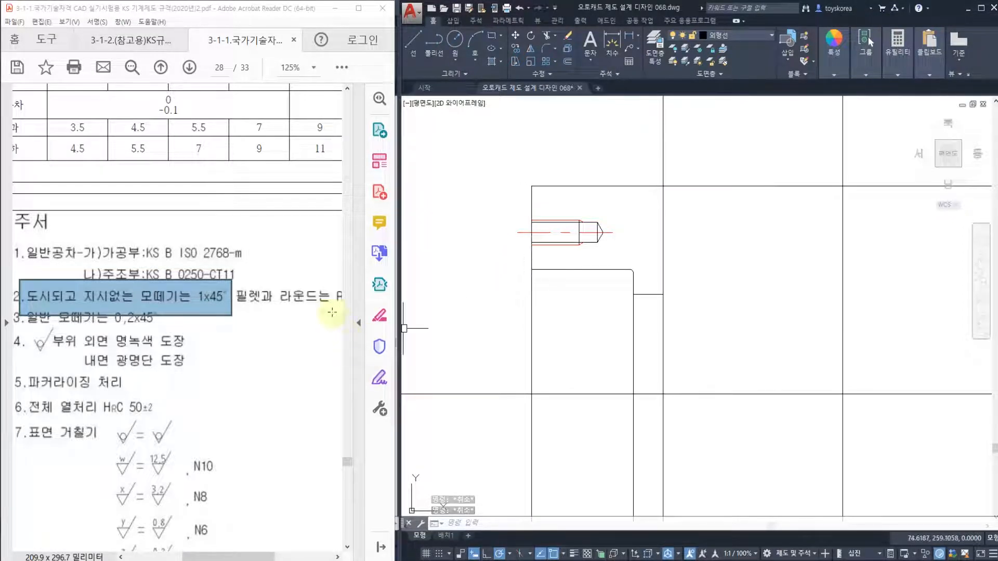
click(207, 300)
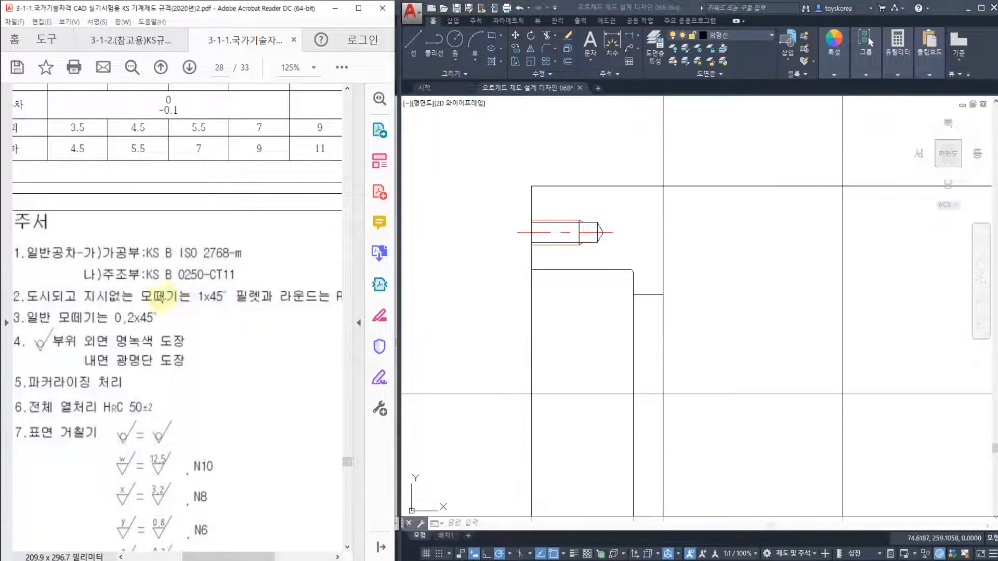
Step: Try a trimmed chamfer with both distances 1 on the corner between the housing's face line and the bore's upper edge
click(494, 311)
key(Escape)
key(Escape)
key(Escape)
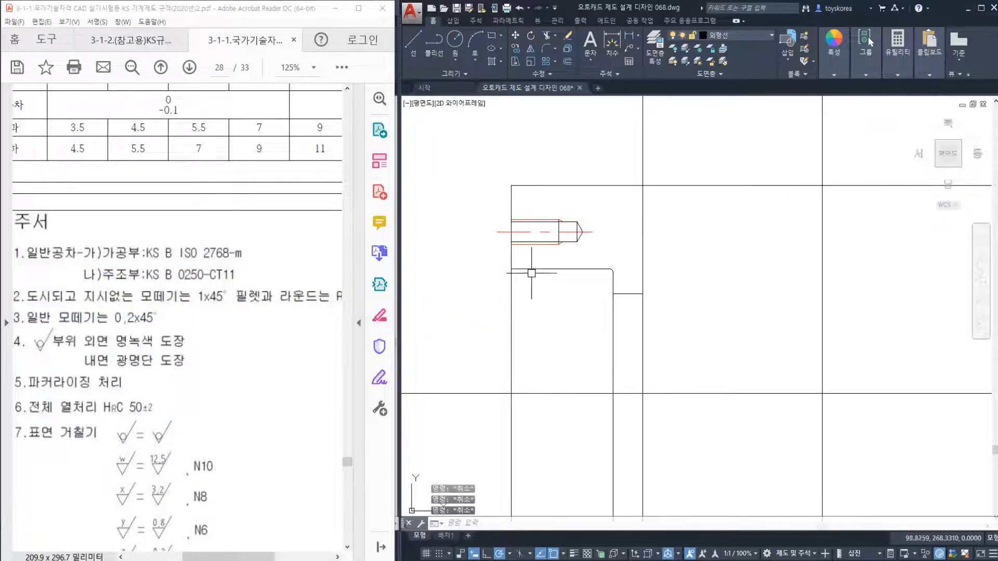
text(cha)
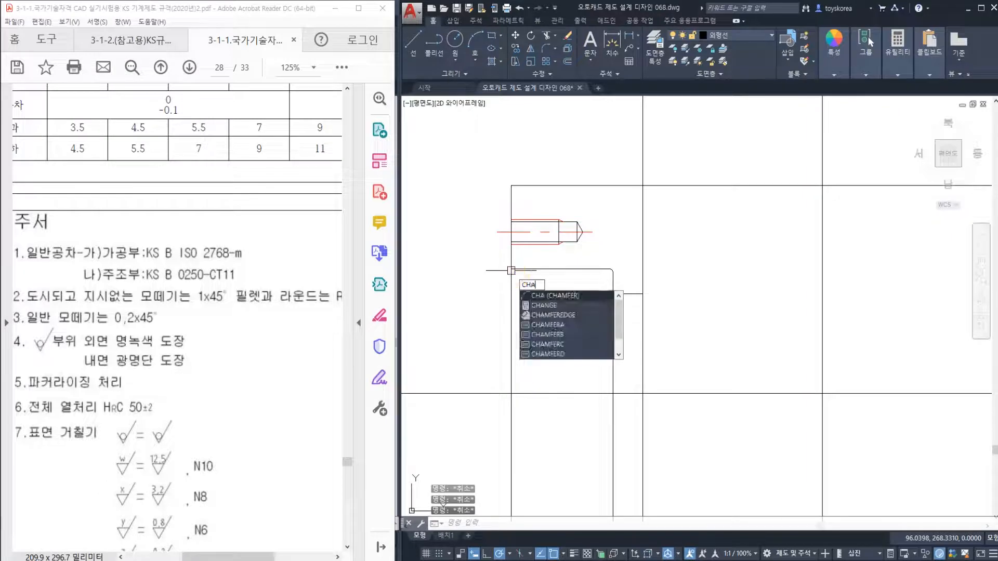
key(Return)
text(d)
key(Return)
text(1)
key(Return)
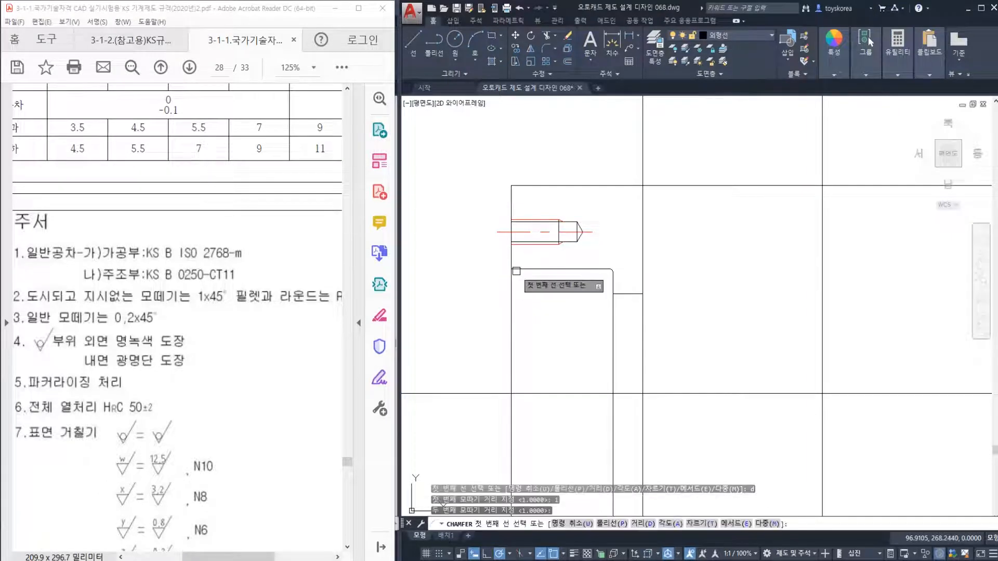
key(Return)
click(511, 260)
click(515, 268)
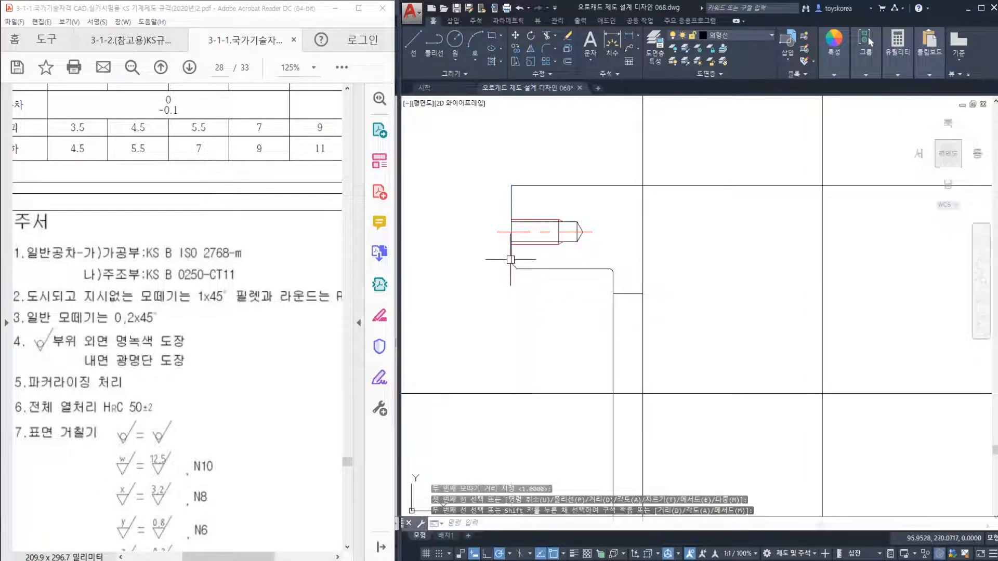
key(Escape)
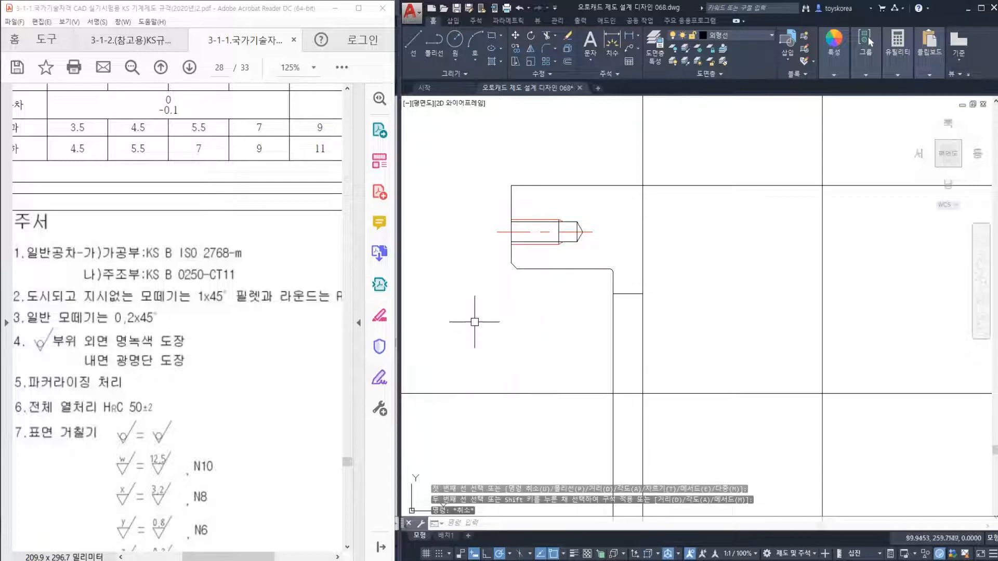
key(Escape)
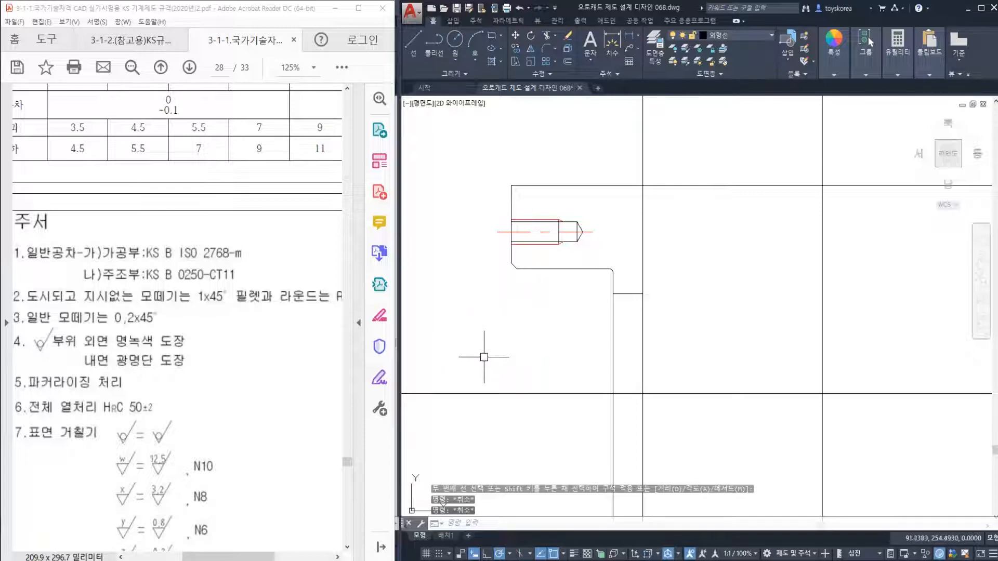
key(Escape)
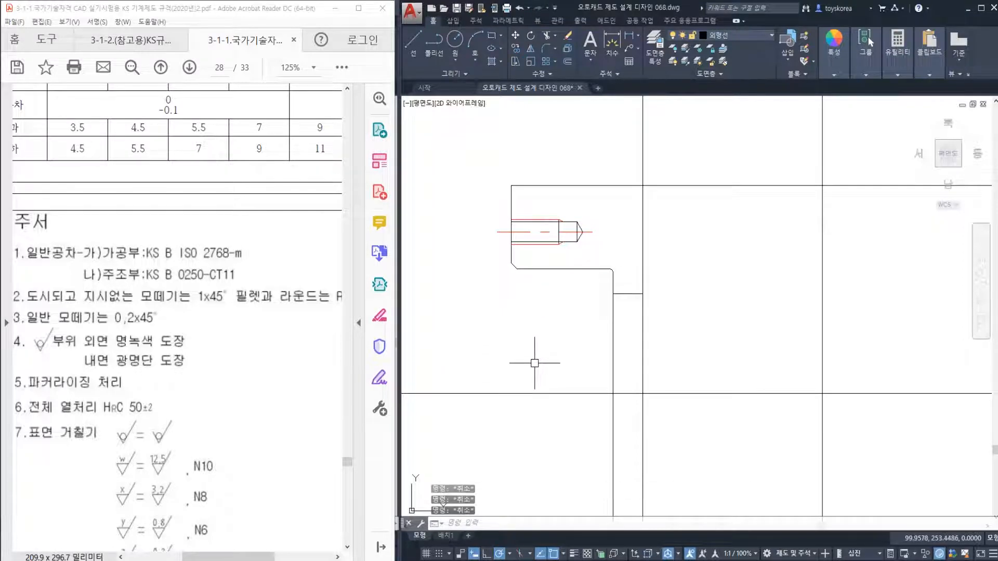
Step: Undo the last chamfer at the bore mouth and check the extent of the housing's face line
key(ctrl+z)
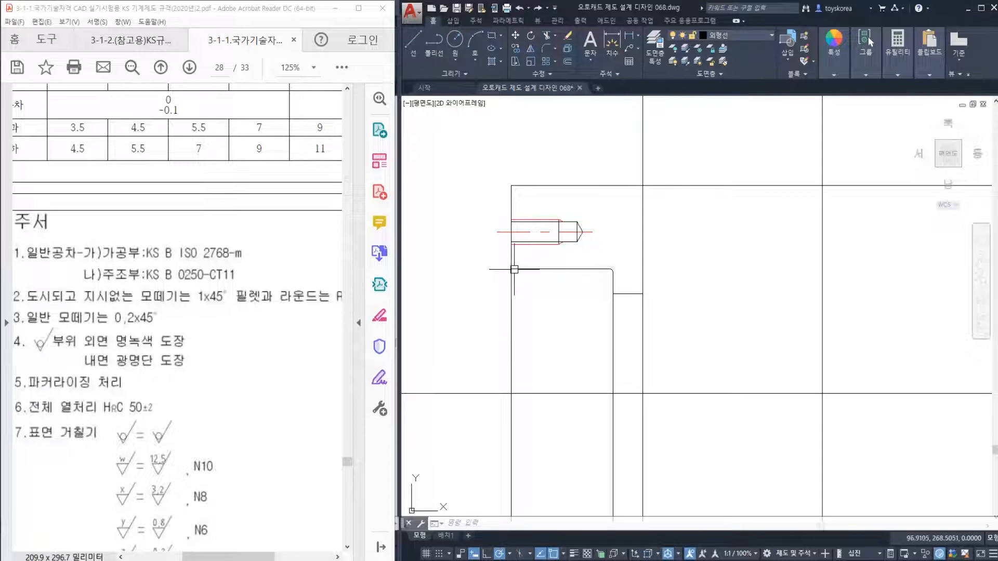
click(510, 291)
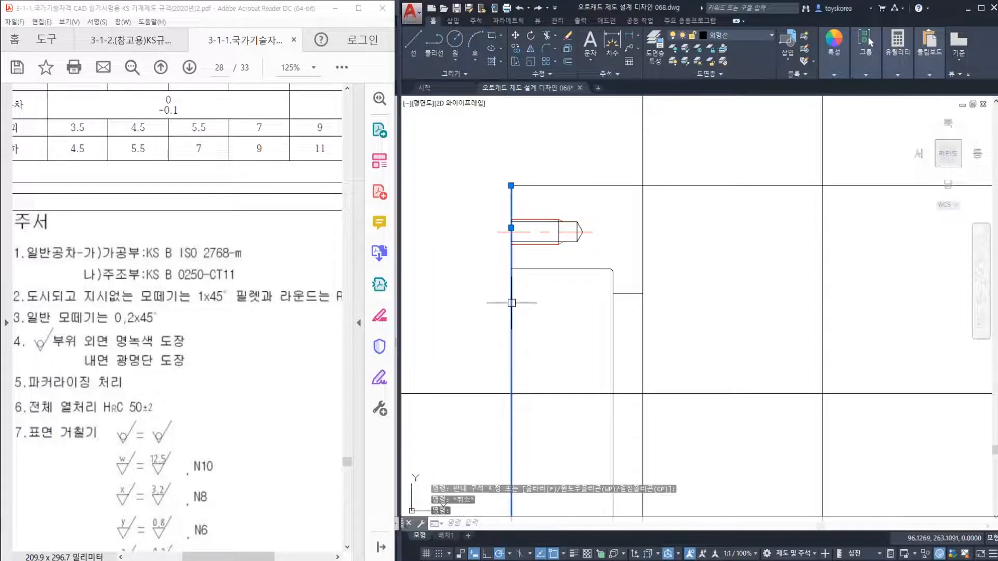
key(Escape)
key(Escape)
Step: Chamfer the bore mouth corner in No trim mode (자르지 않기) with both distances 1, between the face line and the bore's upper edge
scroll(514, 270, up, 2)
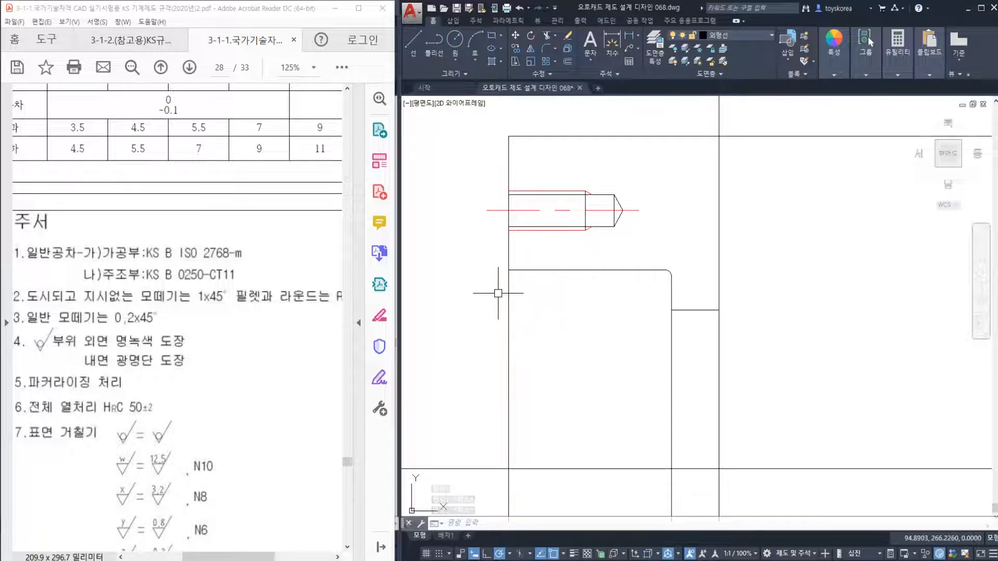
text(CHa)
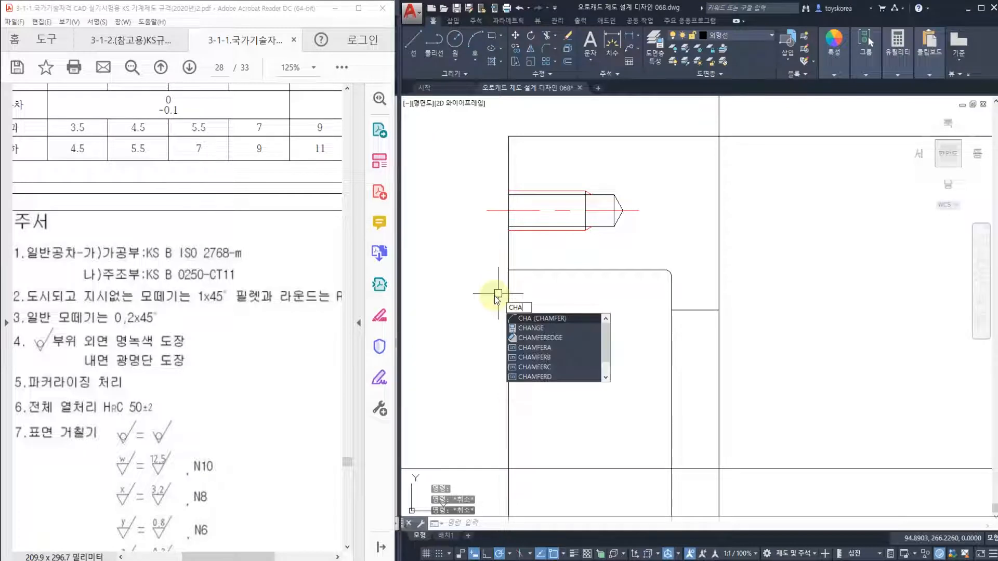
key(Return)
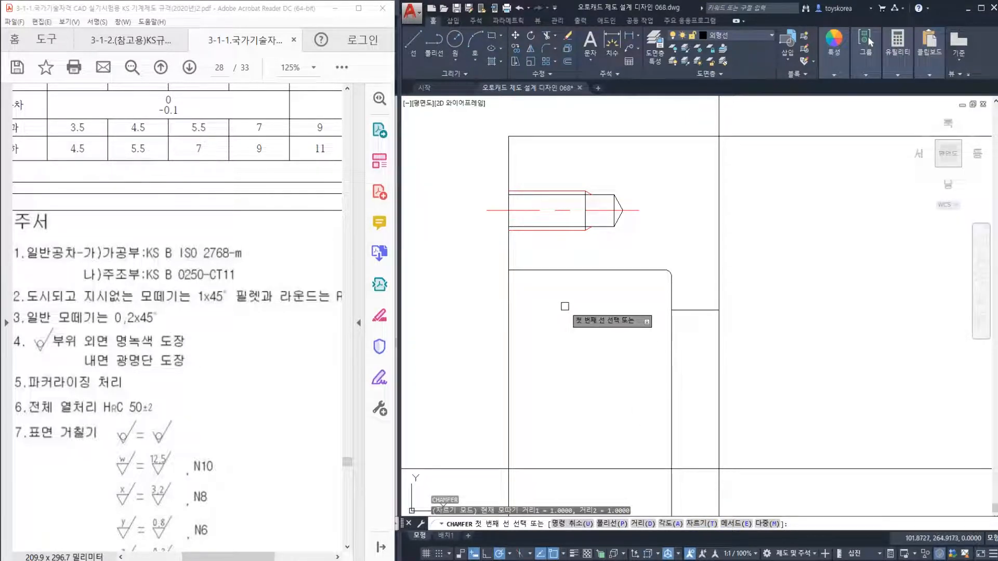
text(t)
key(Return)
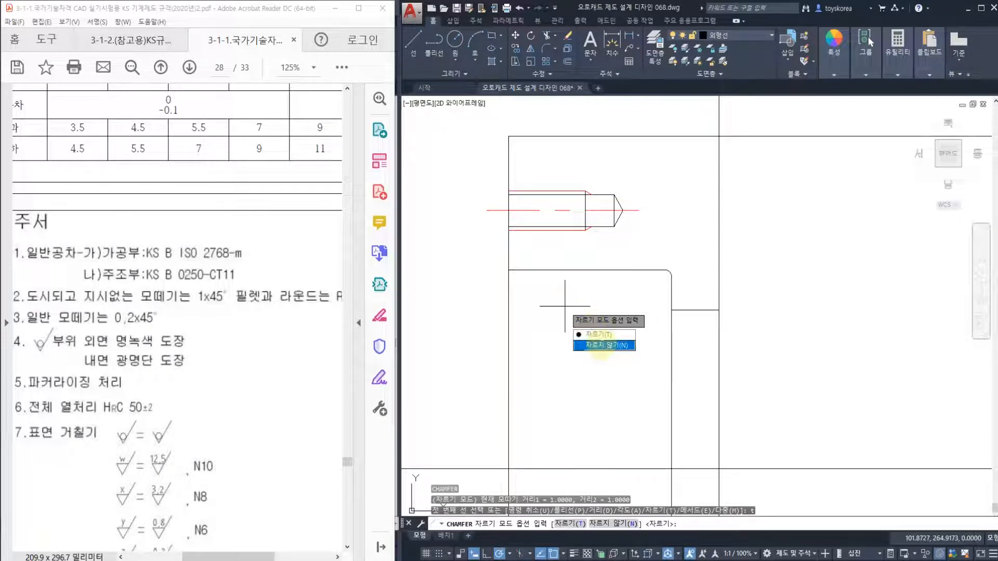
click(610, 347)
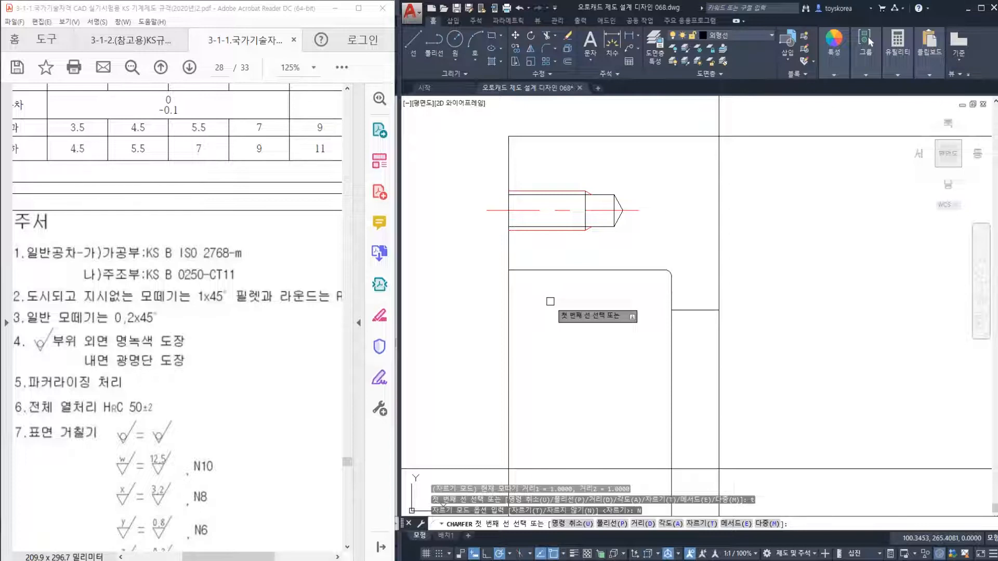
text(d)
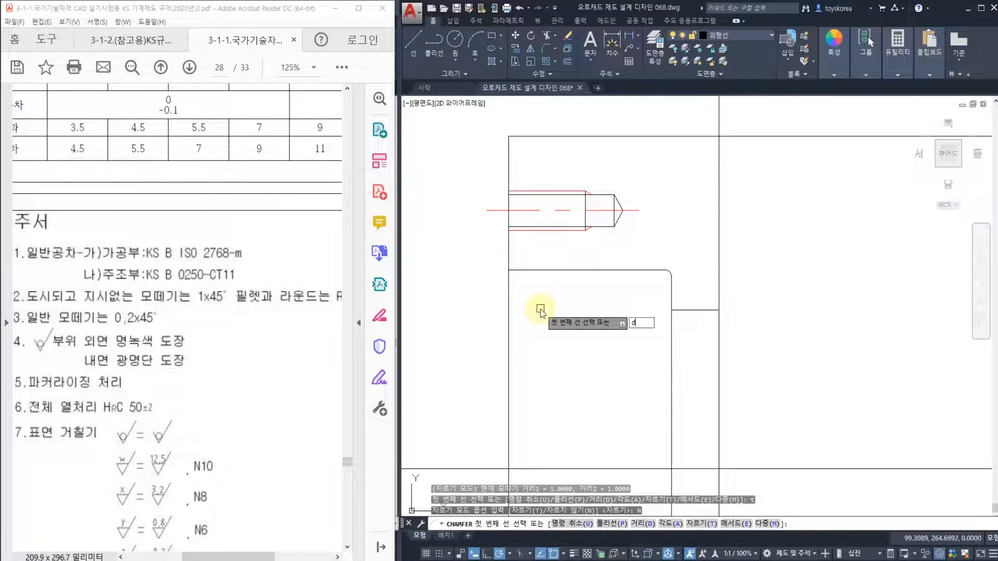
key(Return)
text(1)
key(Return)
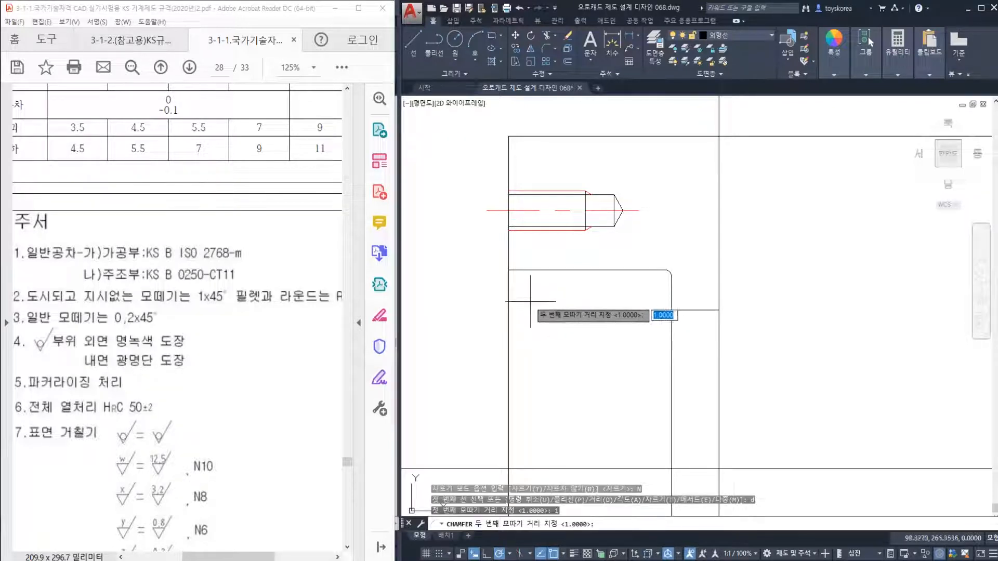
key(Return)
click(509, 256)
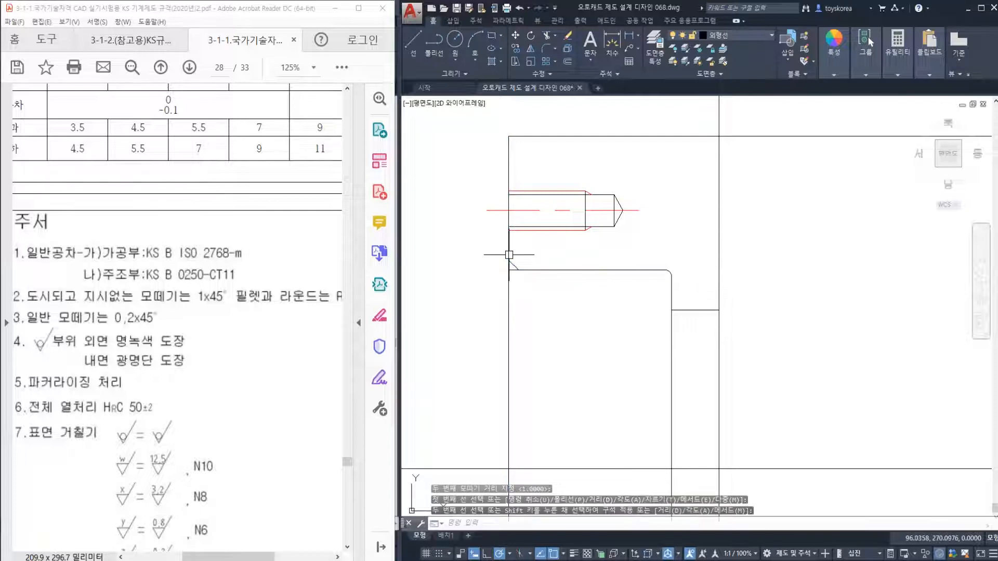
Step: Trim the short piece of the bore's upper edge between the face line and the chamfer, using the chamfer as cutting edge
scroll(508, 288, up, 5)
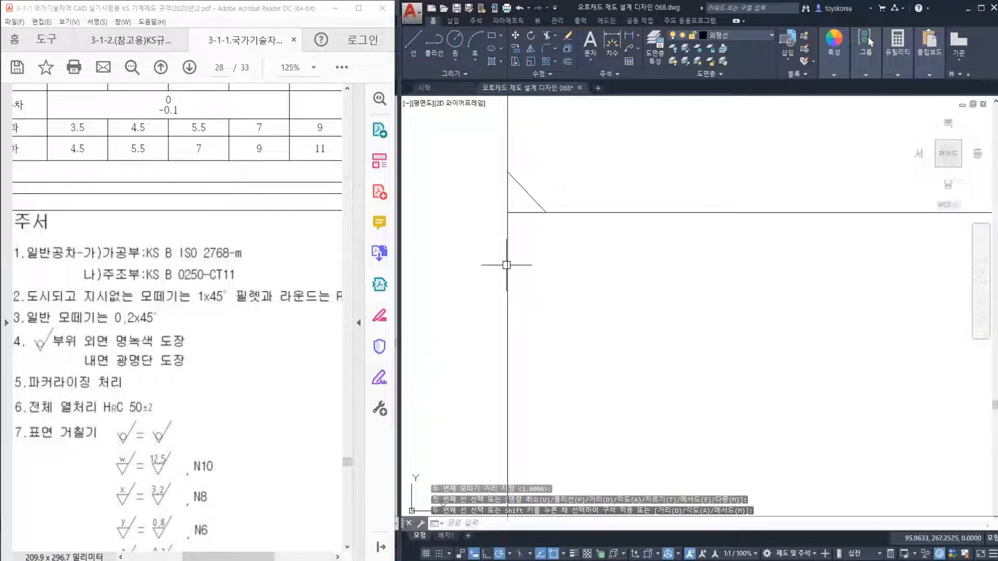
text(t)
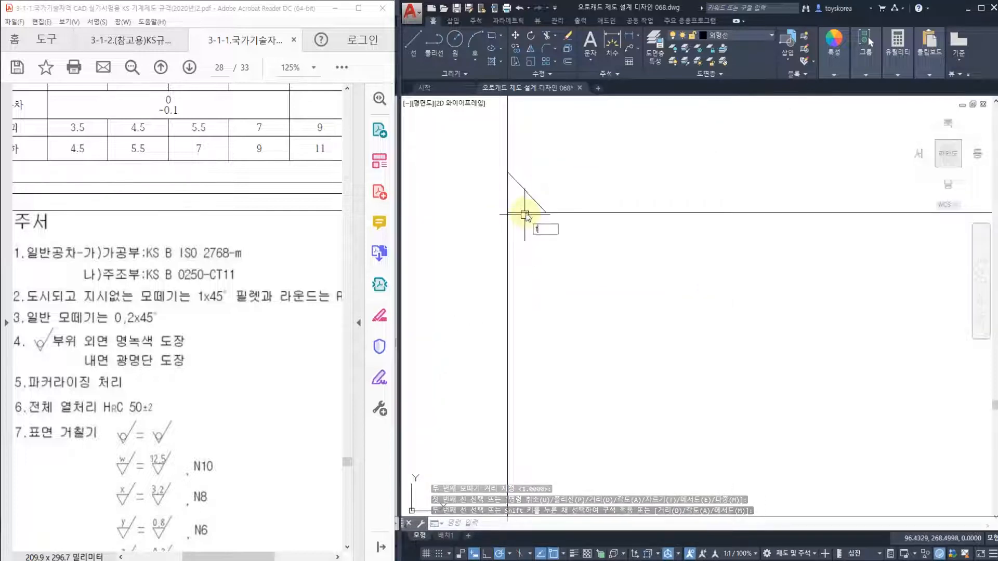
text(r)
key(space)
click(532, 199)
key(space)
click(521, 213)
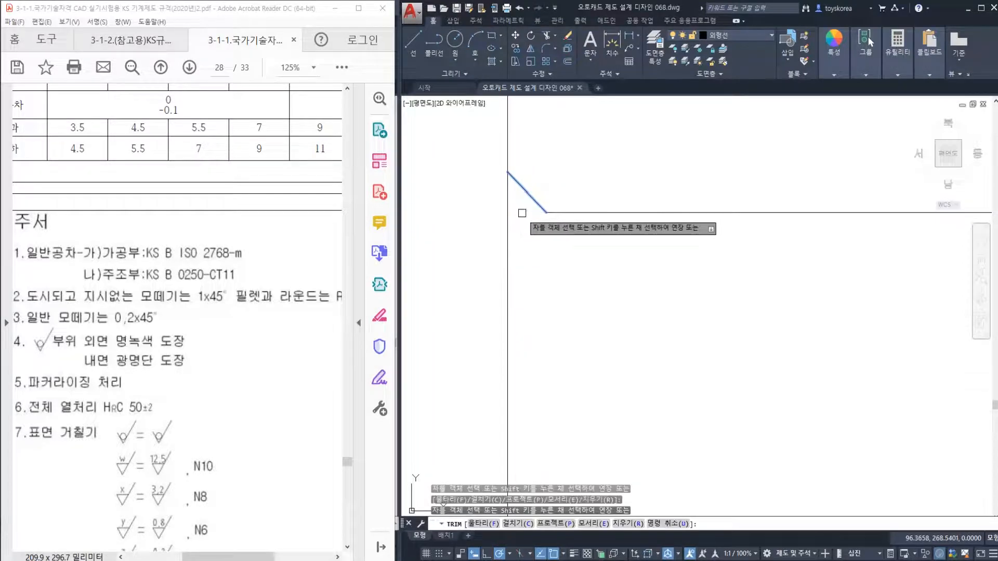
key(Escape)
Step: Inspect the chamfered bore mouth and the housing's face line above and below the chamfer
scroll(528, 228, down, 4)
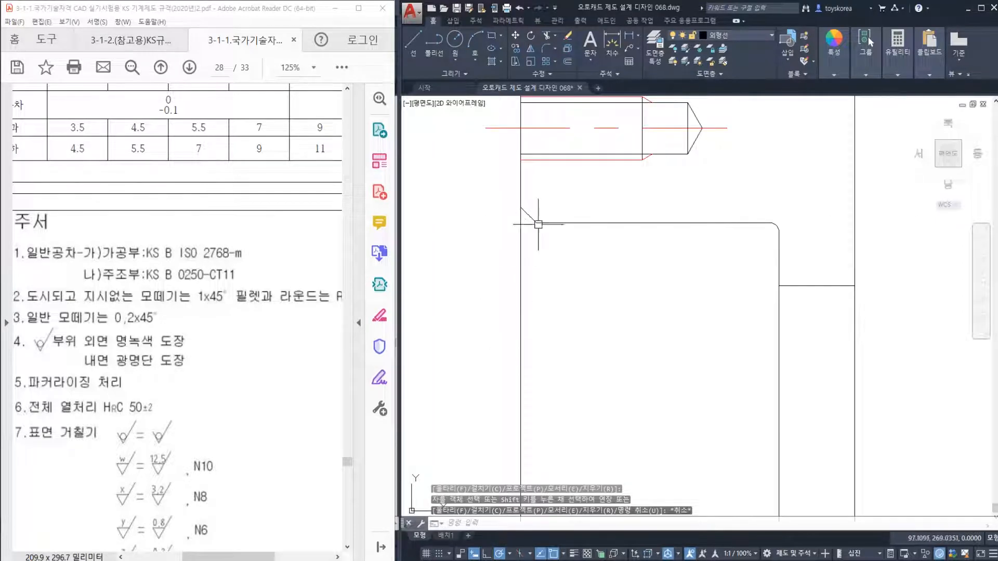
scroll(525, 241, down, 3)
click(525, 276)
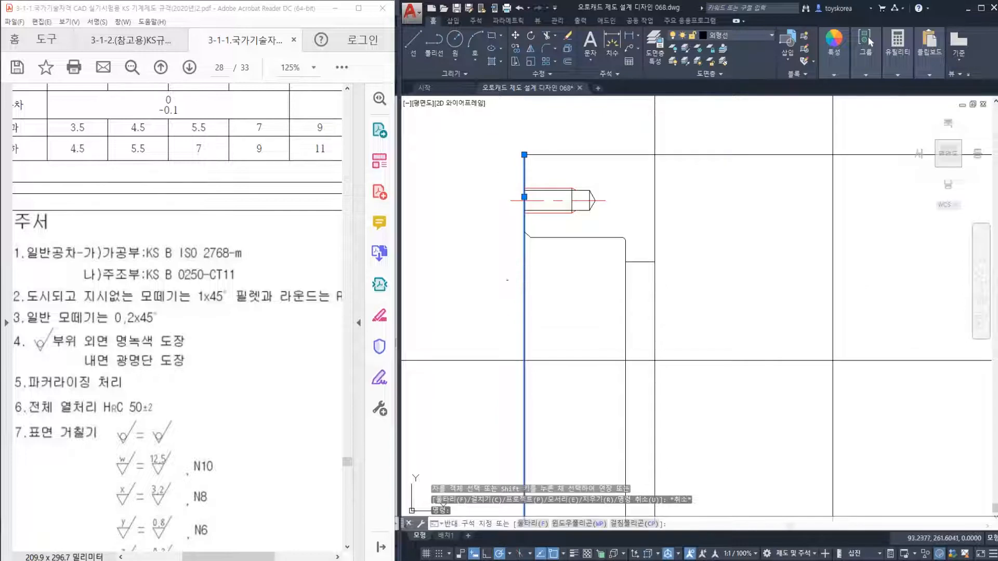
key(Escape)
key(Escape)
key(Escape)
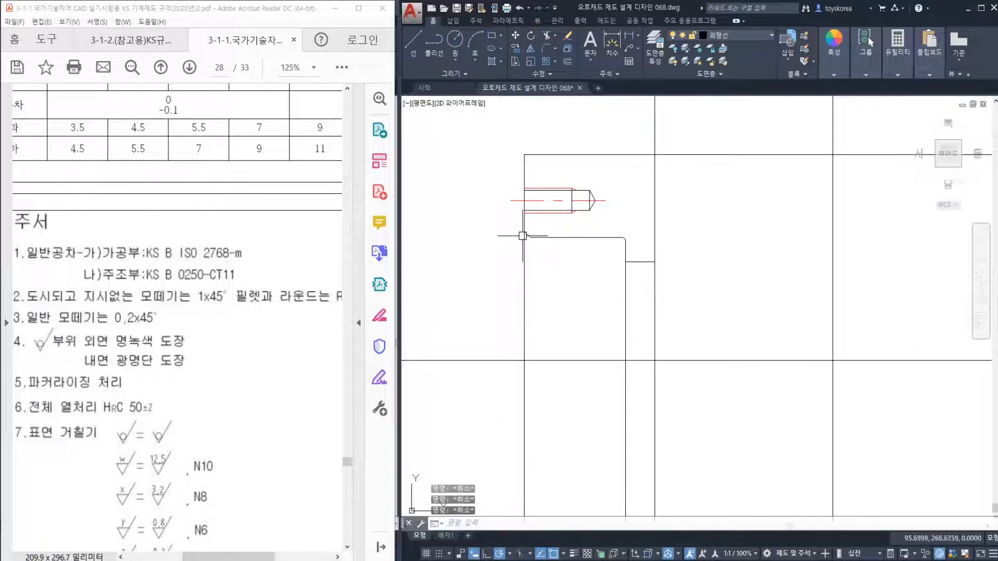
click(523, 221)
key(Escape)
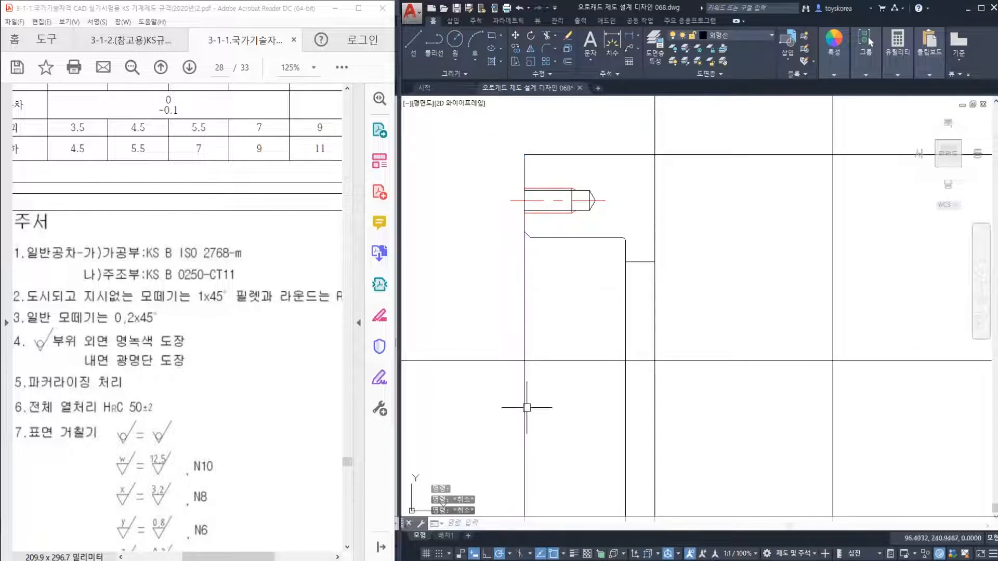
Step: Draw a vertical construction line through the chamfer's inner end on the bore's upper edge
scroll(521, 240, up, 2)
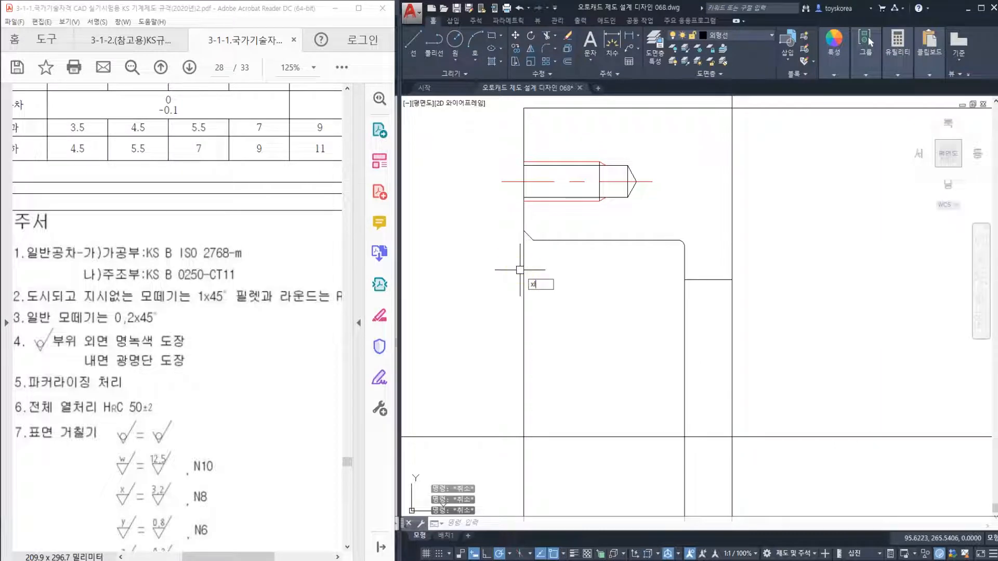
key(Return)
click(533, 240)
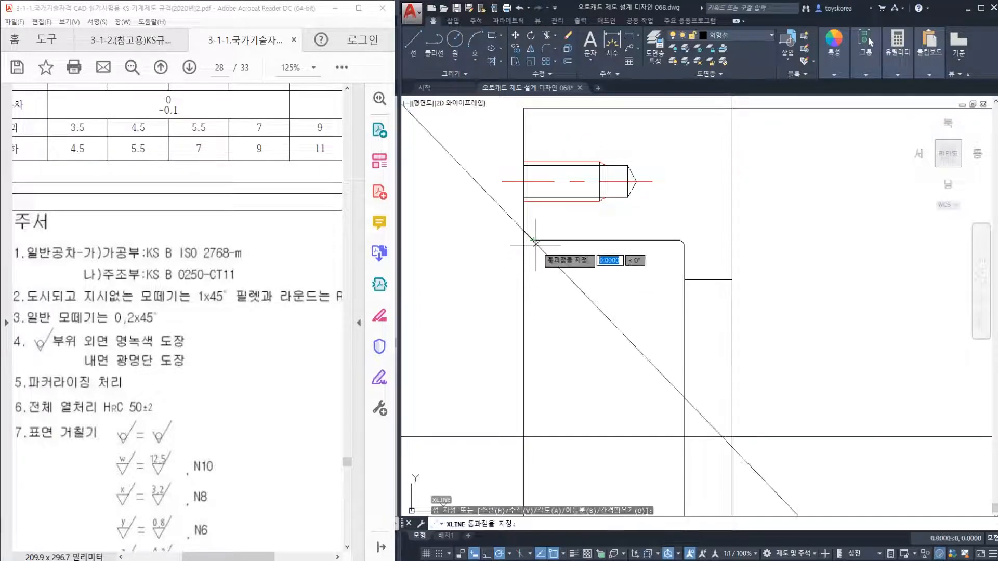
click(533, 282)
key(Escape)
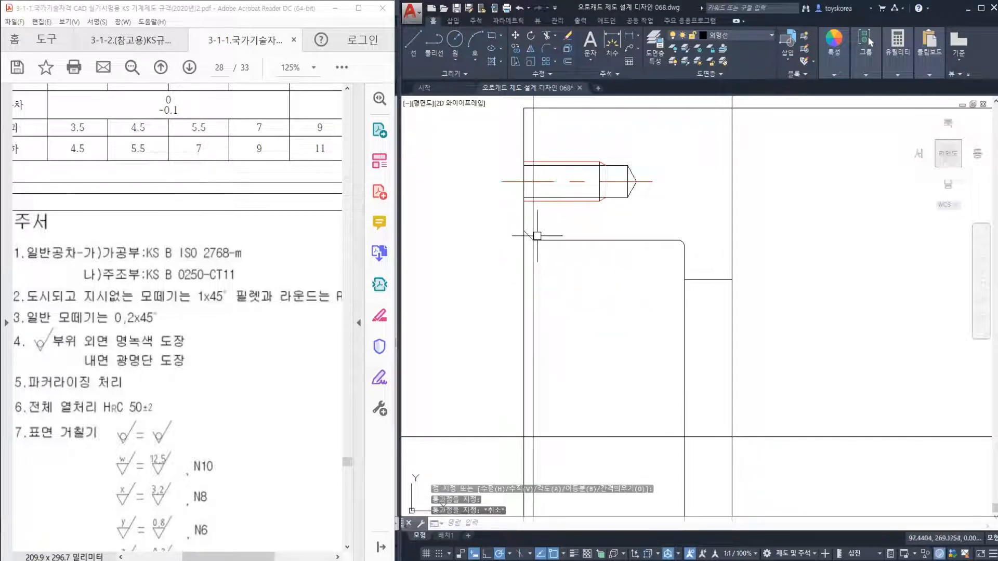
key(Escape)
key(Escape)
Step: Draw a vertical construction line through the fillet's start on the bore's upper edge, and erase it
text(x)
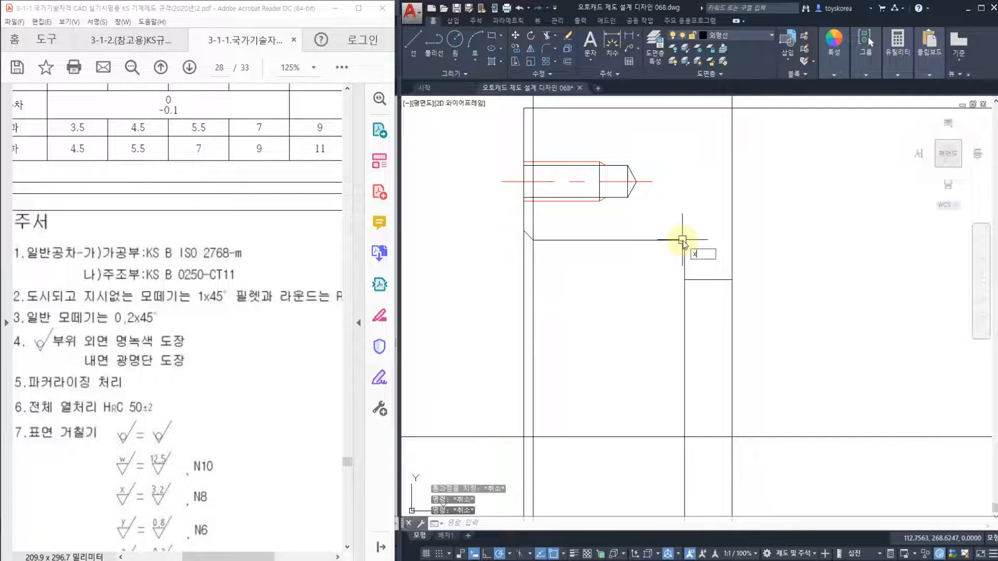
text(l)
key(Return)
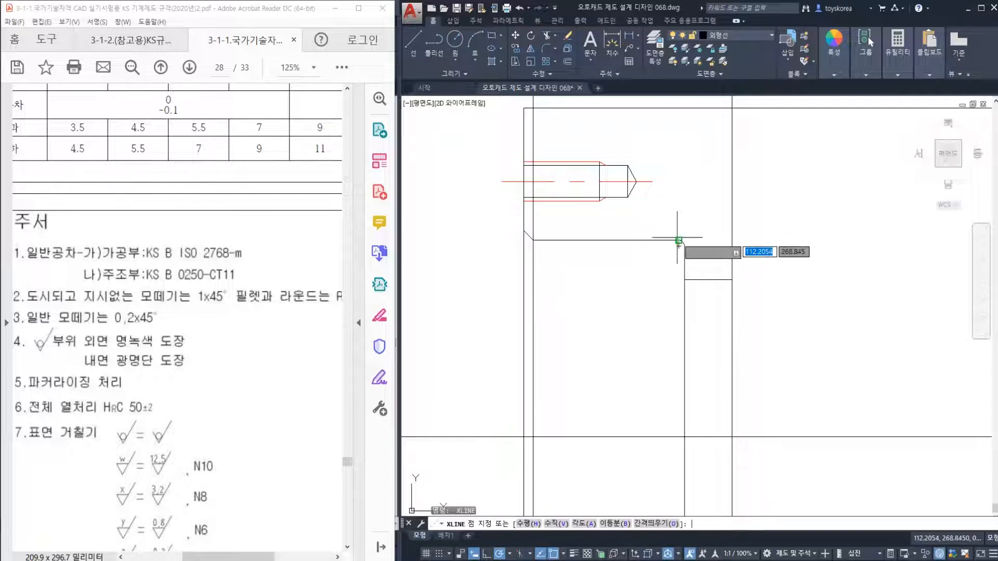
click(679, 240)
click(678, 207)
key(Escape)
click(678, 211)
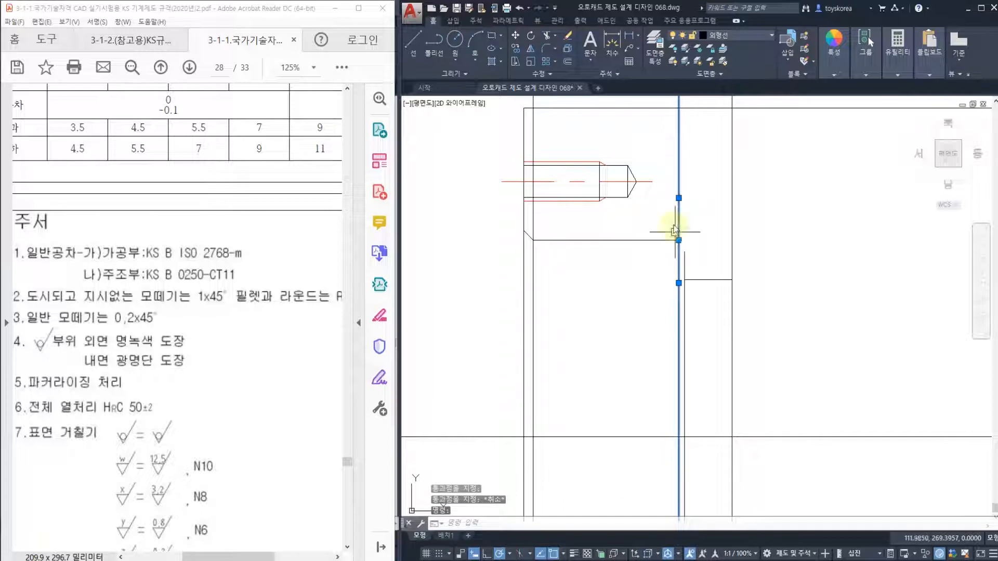
text(e)
key(Return)
Step: Examine the chamfered corner and the filleted corner at the two ends of the bore's upper edge
scroll(543, 237, up, 2)
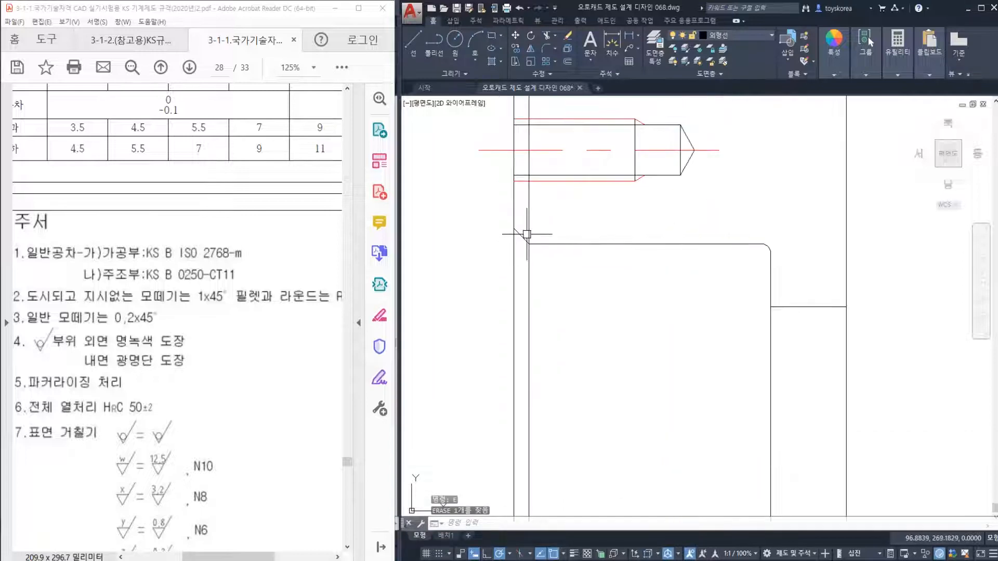
click(529, 234)
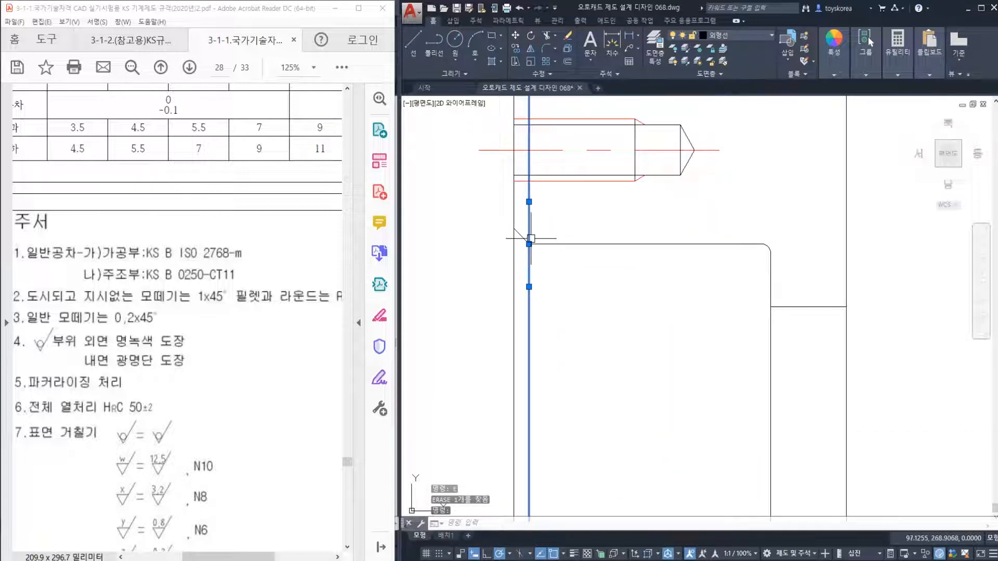
key(Escape)
click(537, 257)
click(524, 233)
key(Escape)
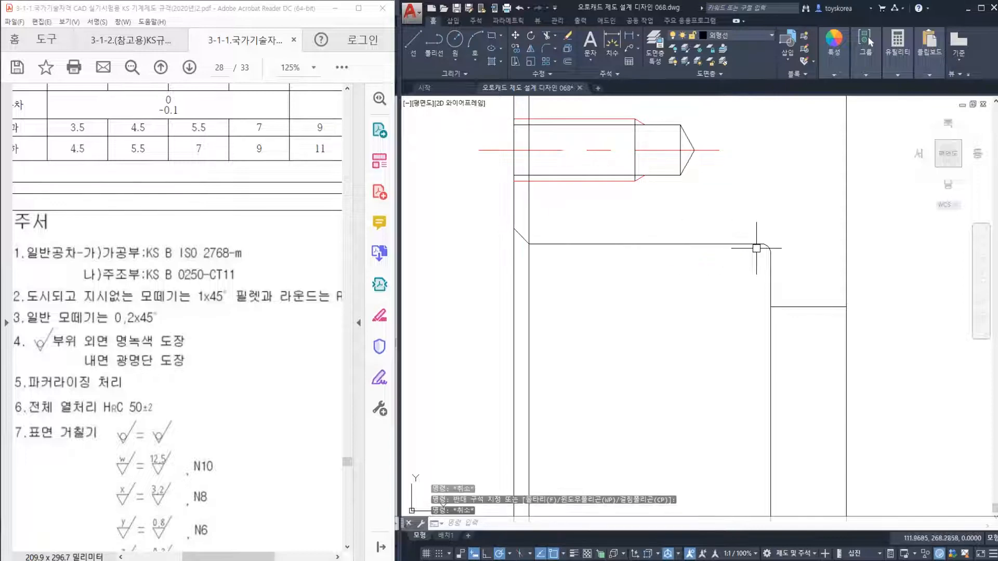
click(780, 258)
click(744, 213)
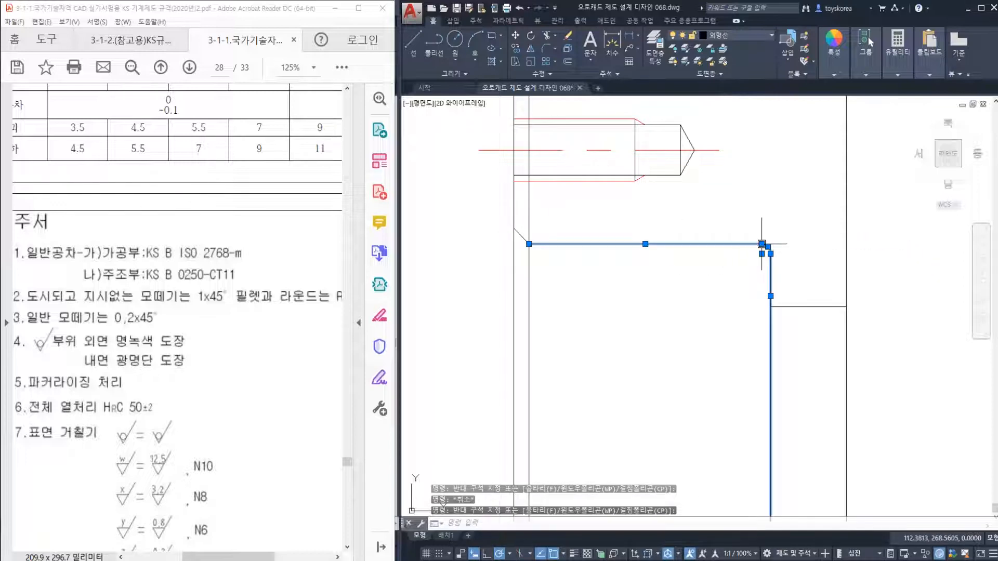
key(Escape)
Step: Trim the vertical line at the chamfer's inner end above the bore, using the bore's upper edge as cutting edge
text(tr)
key(Return)
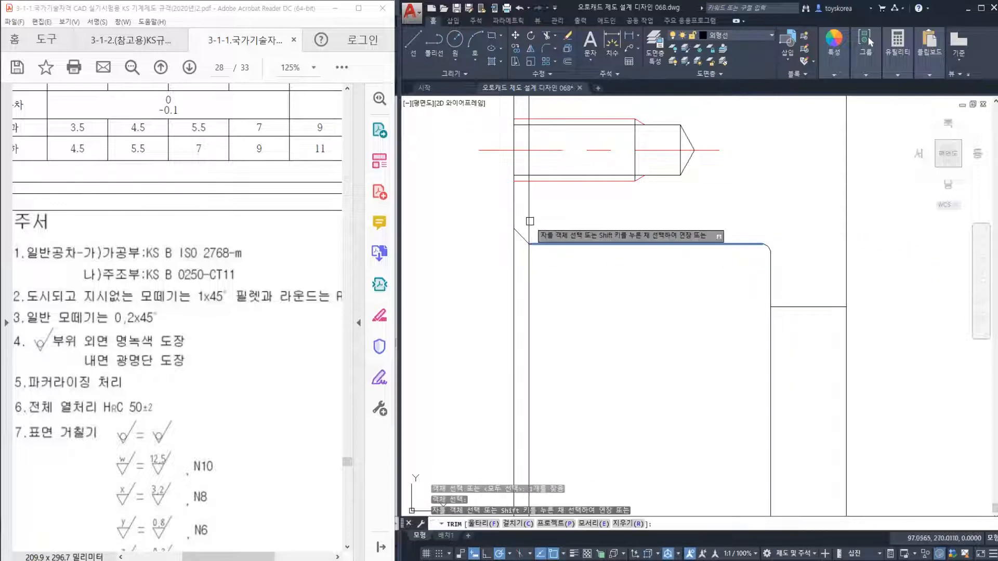
key(Escape)
scroll(561, 230, down, 3)
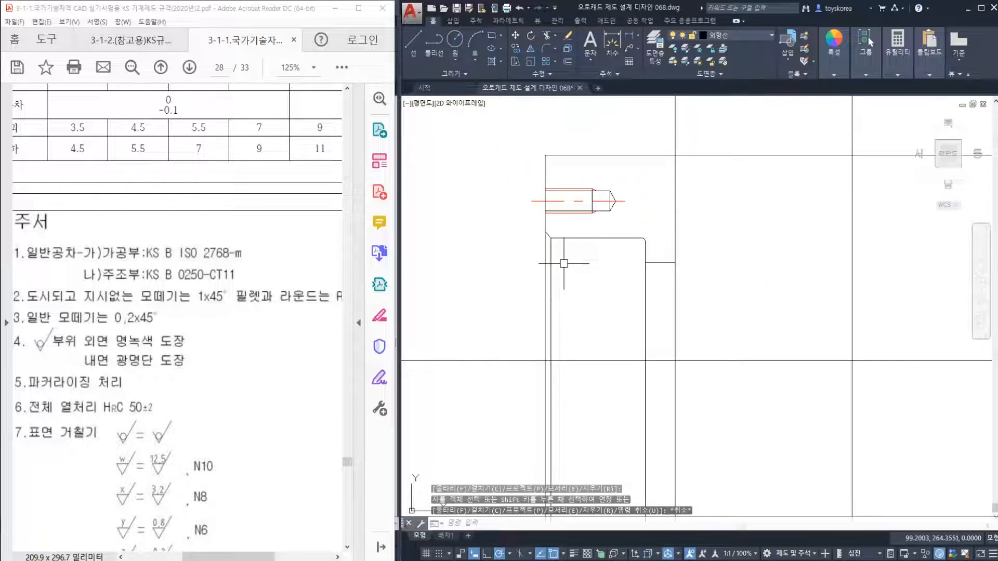
Step: Switch the reference from the PDF to the assembly drawing 편심구동장치-TK003 and compare its bearing seat with the section around the centre line
key(alt+Tab)
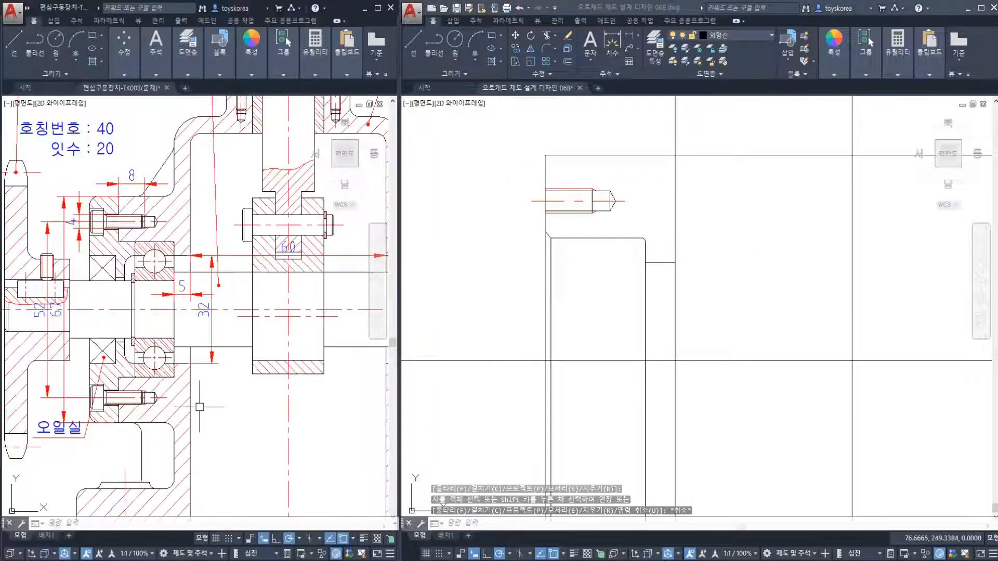
middle_drag(157, 319, 201, 317)
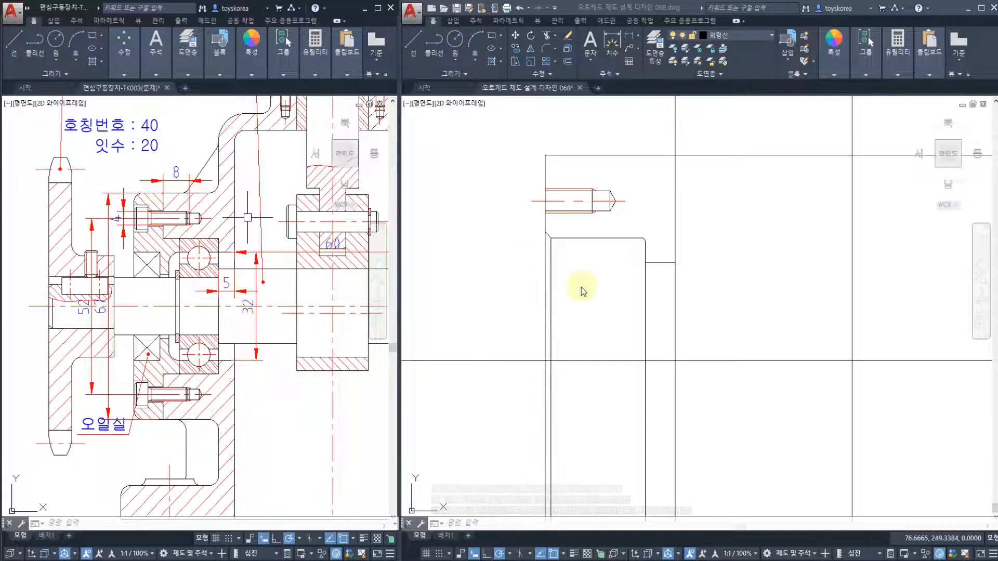
click(599, 348)
click(586, 372)
click(581, 351)
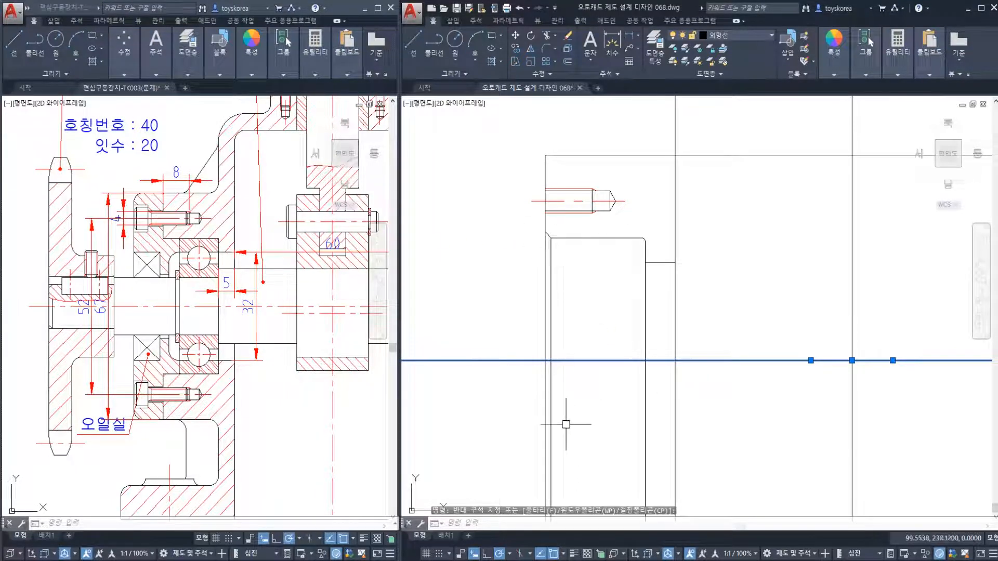
key(Escape)
key(Escape)
key(Escape)
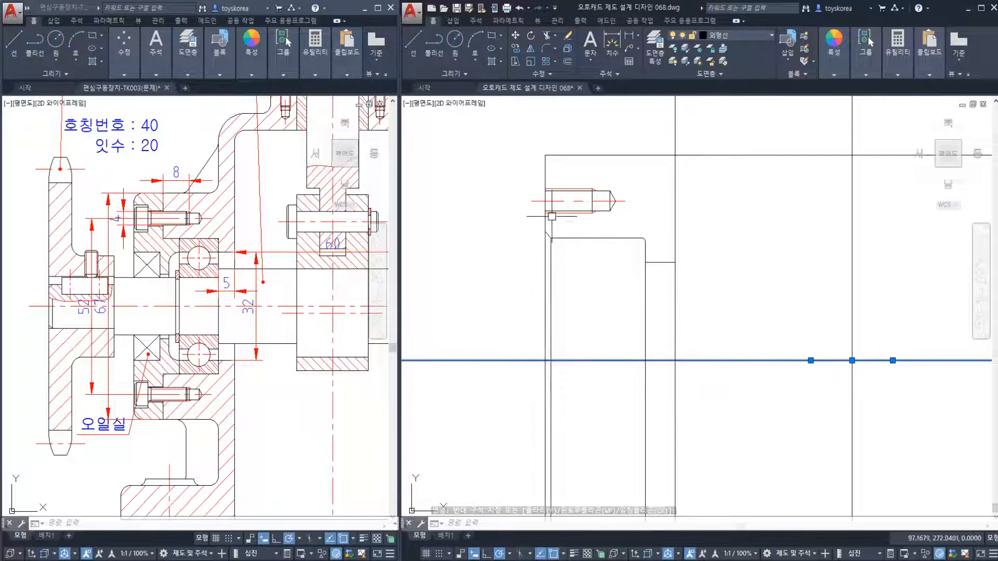
click(495, 119)
click(710, 306)
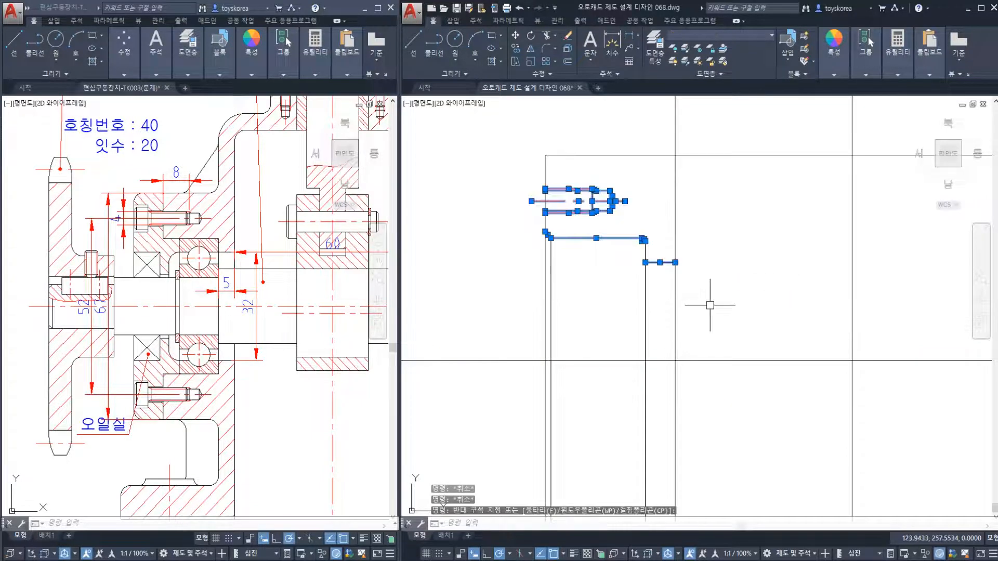
click(607, 166)
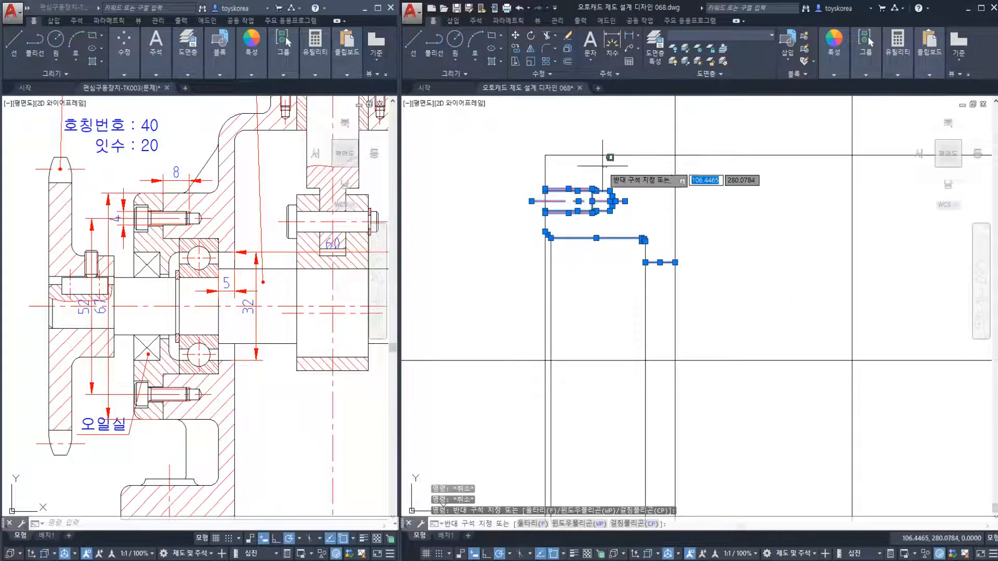
click(584, 145)
key(Escape)
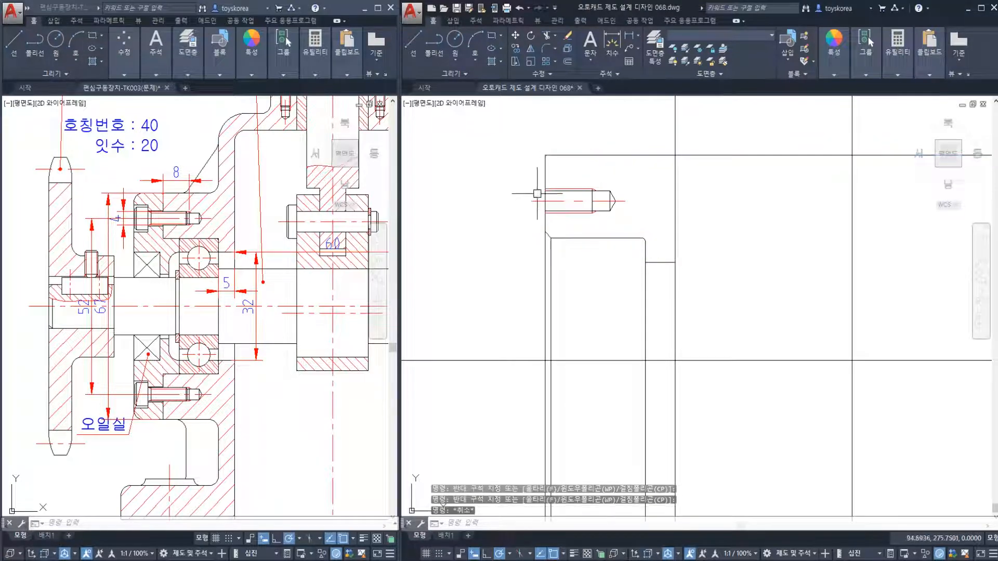
click(546, 194)
key(Escape)
Step: Mirror the upper outline, tapped hole, chamfer, bore edge, fillet and step edge about the horizontal centre line, keeping the originals
click(513, 128)
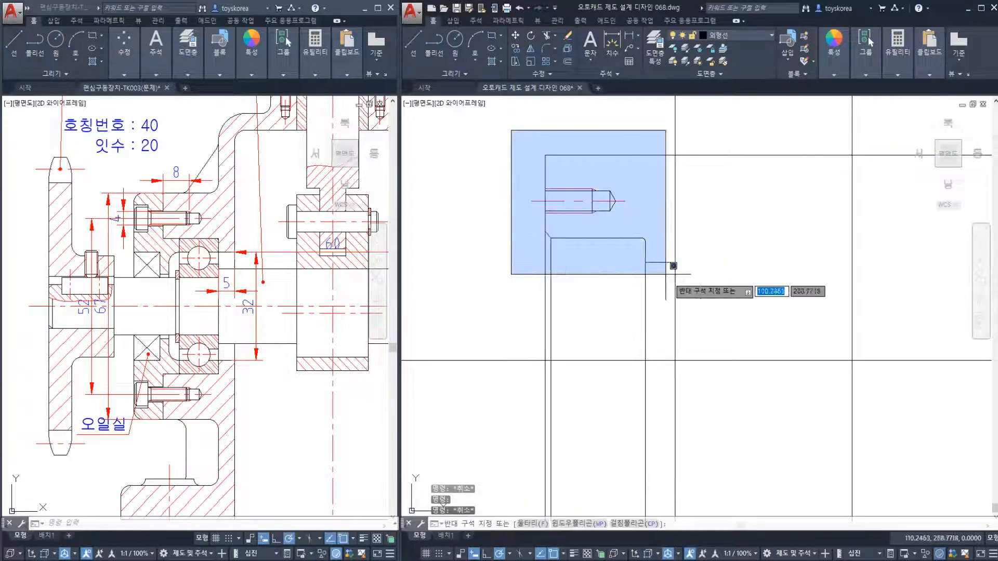
click(674, 272)
click(738, 182)
click(699, 119)
click(599, 281)
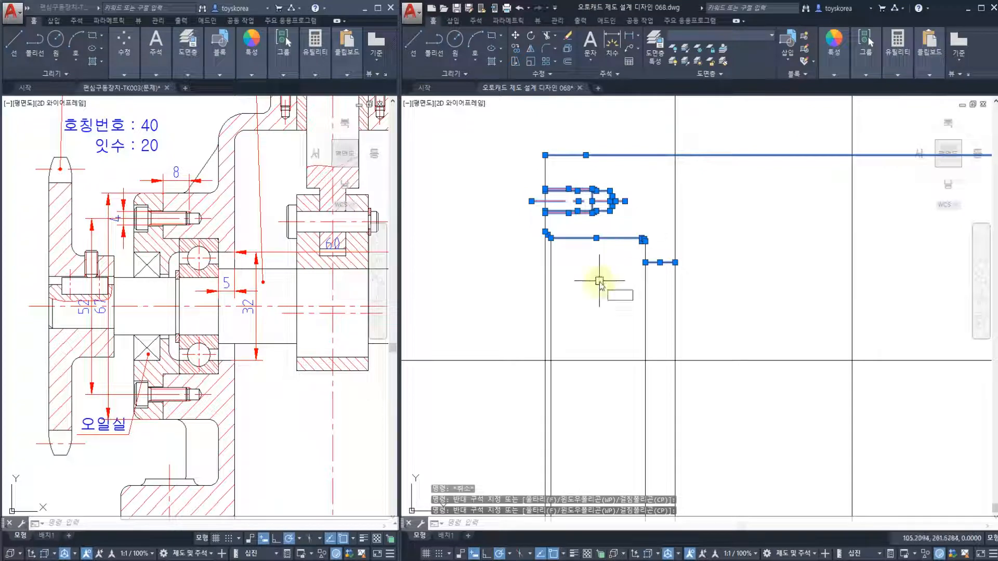
text(mi)
key(Return)
click(597, 360)
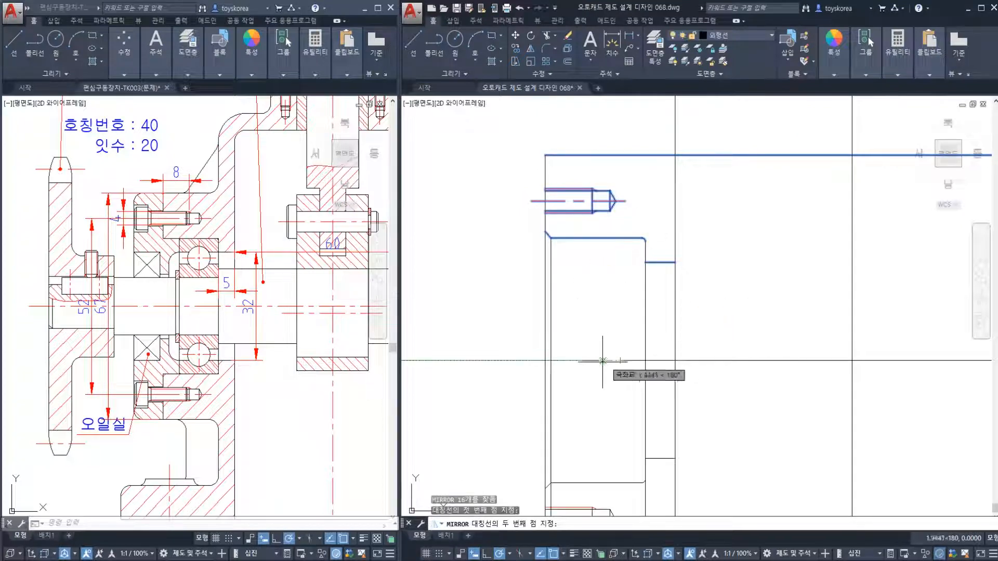
click(602, 361)
key(Return)
Step: Trim the bore's inner vertical line below the mirrored fillet, using the fillet arc as cutting edge
middle_drag(609, 428, 598, 358)
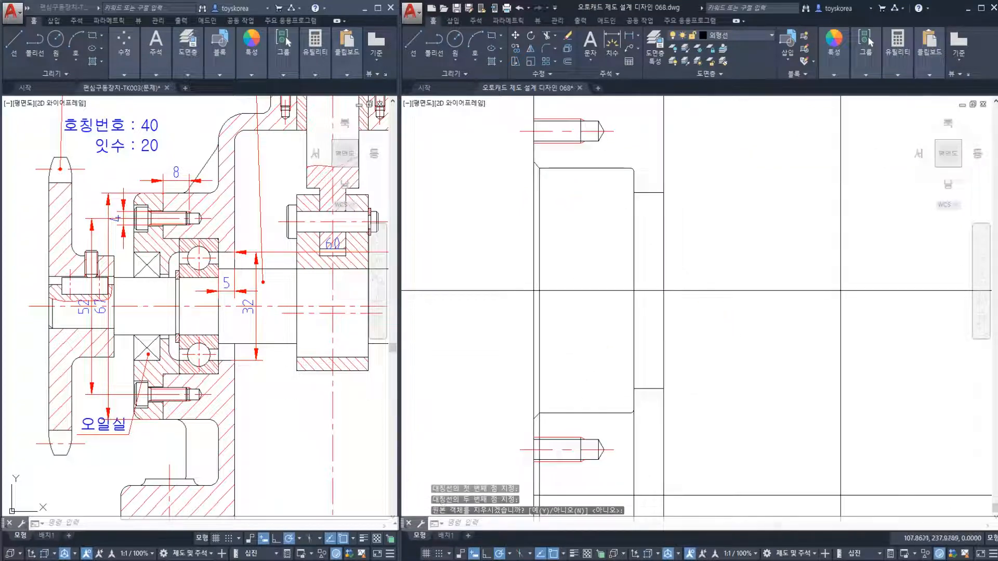
scroll(591, 355, down, 2)
scroll(614, 392, up, 5)
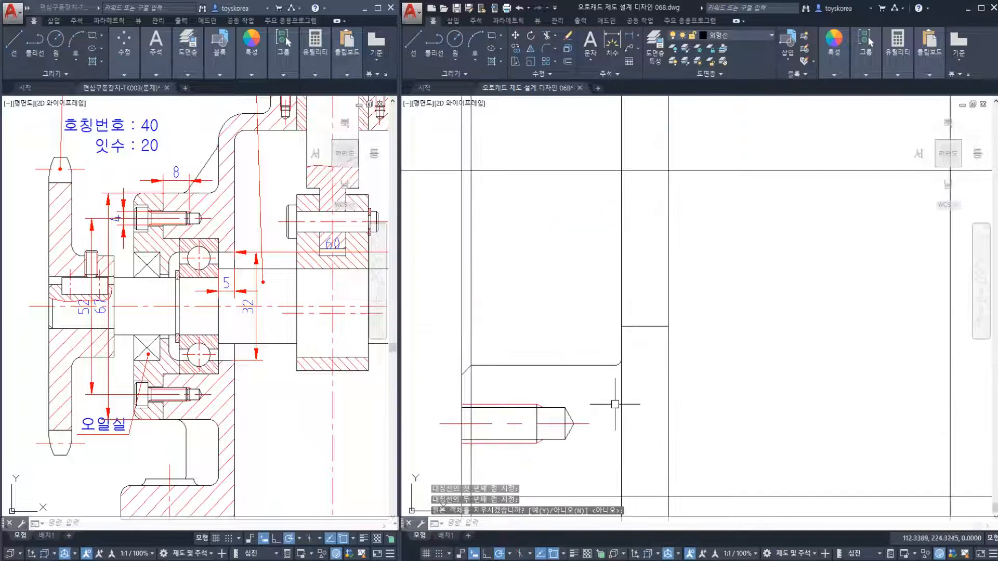
text(tr)
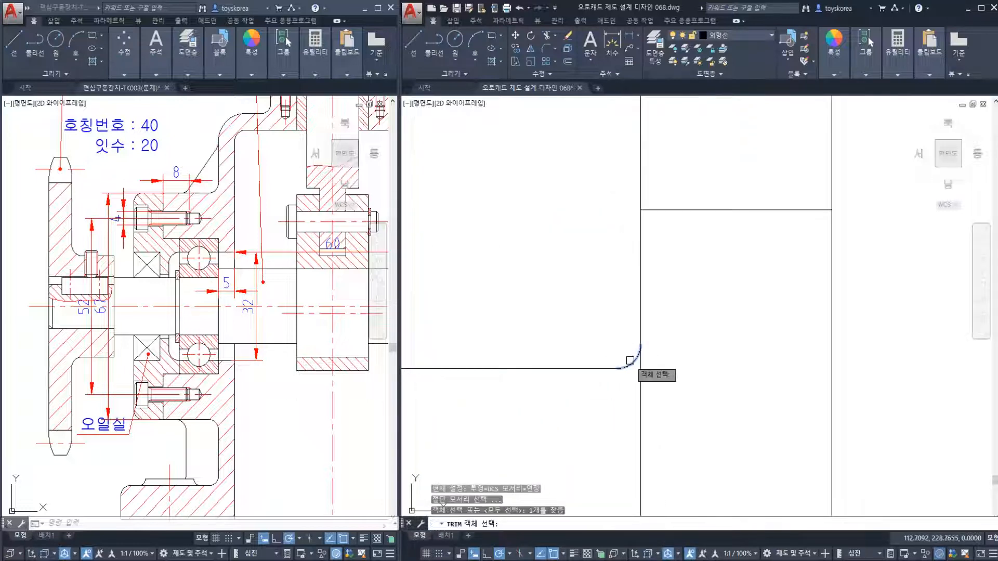
key(Return)
key(Return)
click(641, 380)
key(Escape)
Step: Trim the chamfer's vertical edge line below the bore, using the bore's lower edge as cutting edge
scroll(637, 371, down, 4)
scroll(510, 440, down, 3)
middle_drag(510, 440, 619, 301)
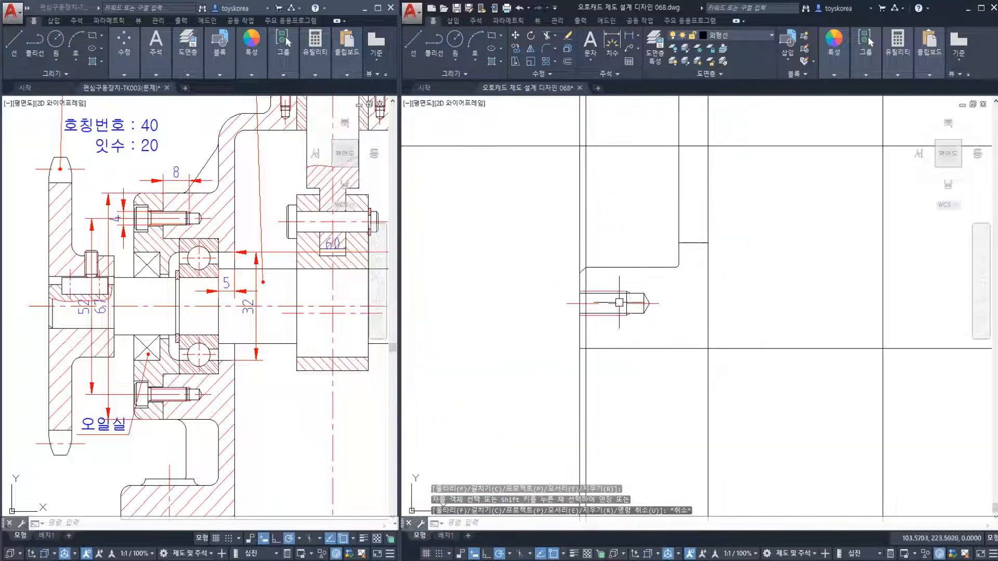
scroll(588, 354, up, 2)
key(Escape)
key(Escape)
scroll(578, 217, up, 3)
key(Return)
click(613, 212)
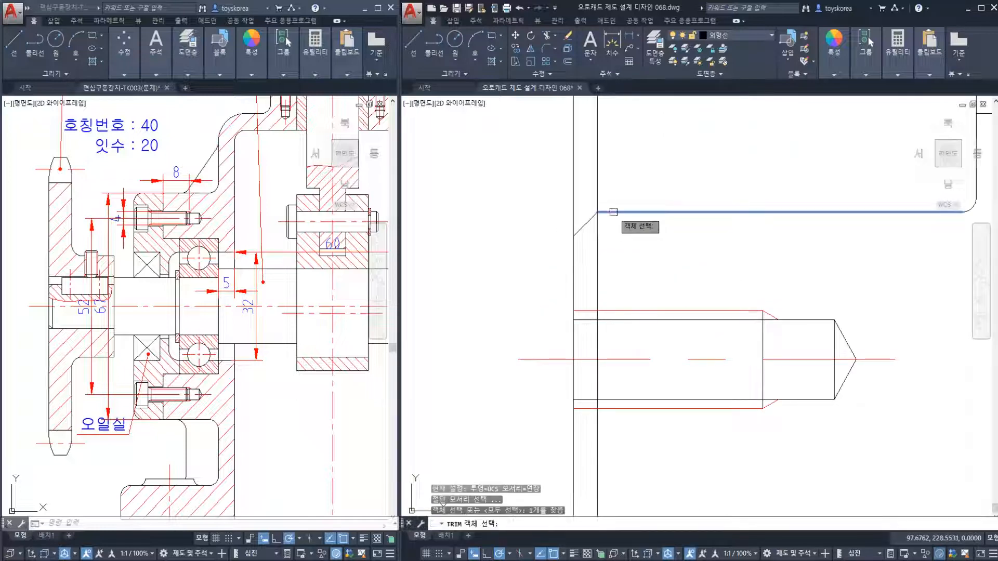
key(Return)
click(598, 228)
key(Escape)
Step: Trim the housing's face line below the mirrored lower outline, using that outline as cutting edge
scroll(605, 258, down, 3)
key(Return)
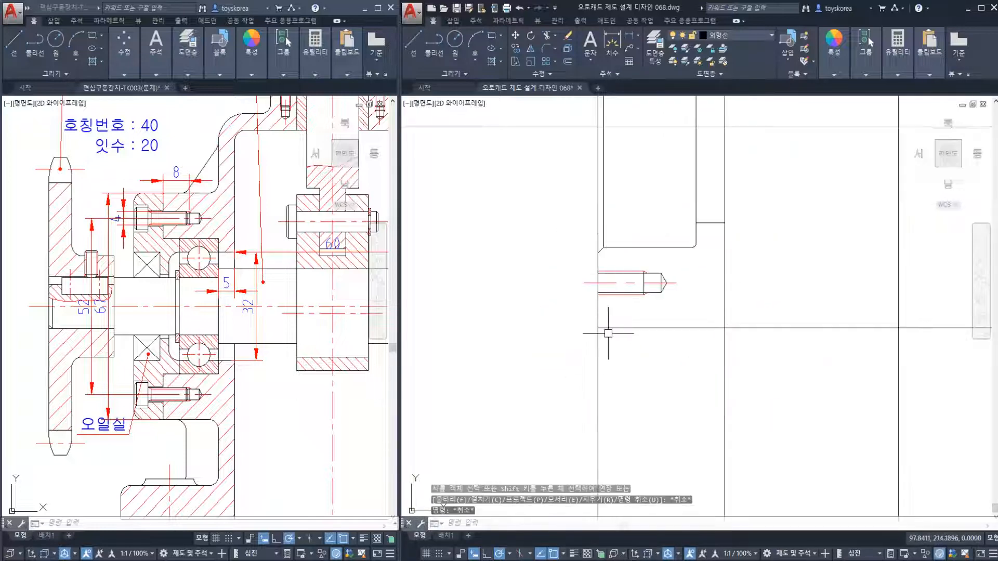
click(602, 328)
key(Return)
click(598, 348)
key(Escape)
Step: Save the drawing with the mirrored and trimmed housing section
middle_drag(649, 216, 590, 322)
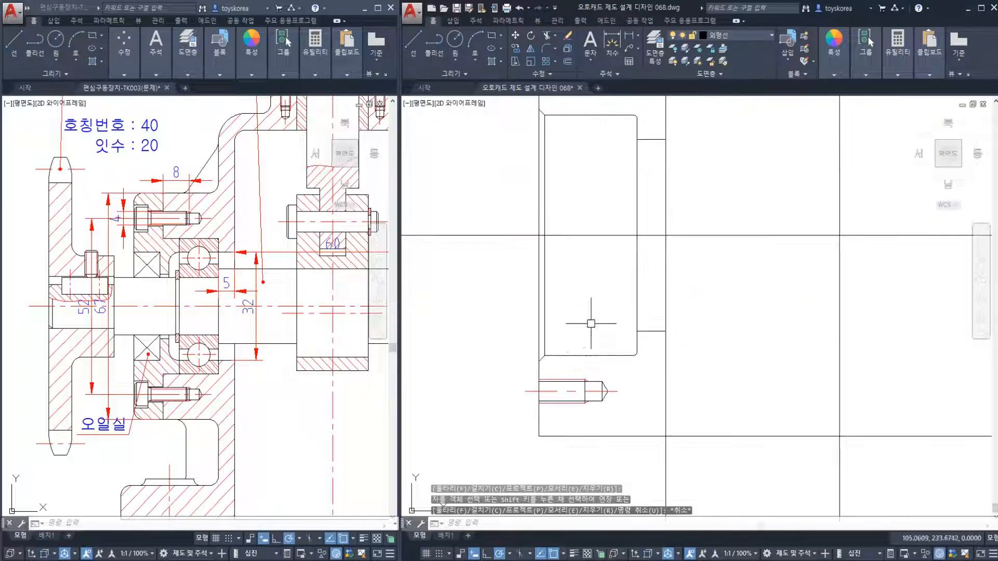
scroll(591, 323, down, 2)
scroll(582, 285, up, 1)
middle_drag(590, 281, 567, 285)
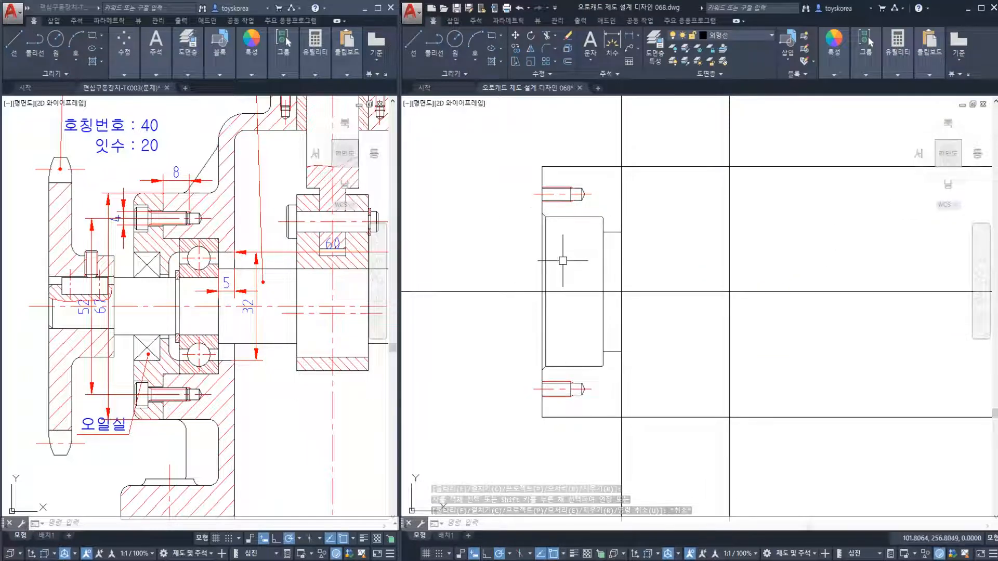
scroll(564, 260, down, 2)
mouse_move(558, 274)
middle_down()
mouse_move(515, 274)
mouse_move(471, 293)
middle_up()
click(580, 274)
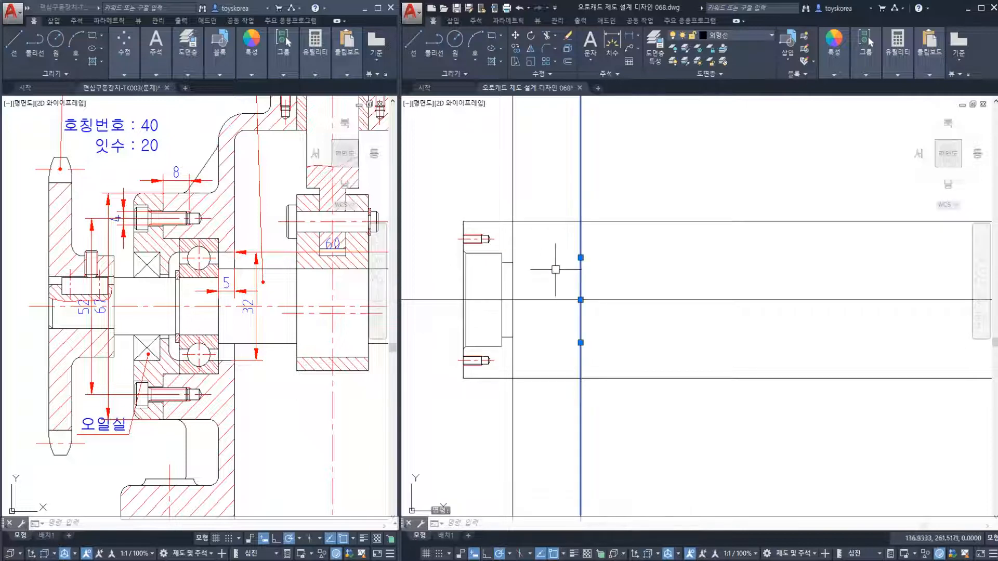
key(Escape)
key(Escape)
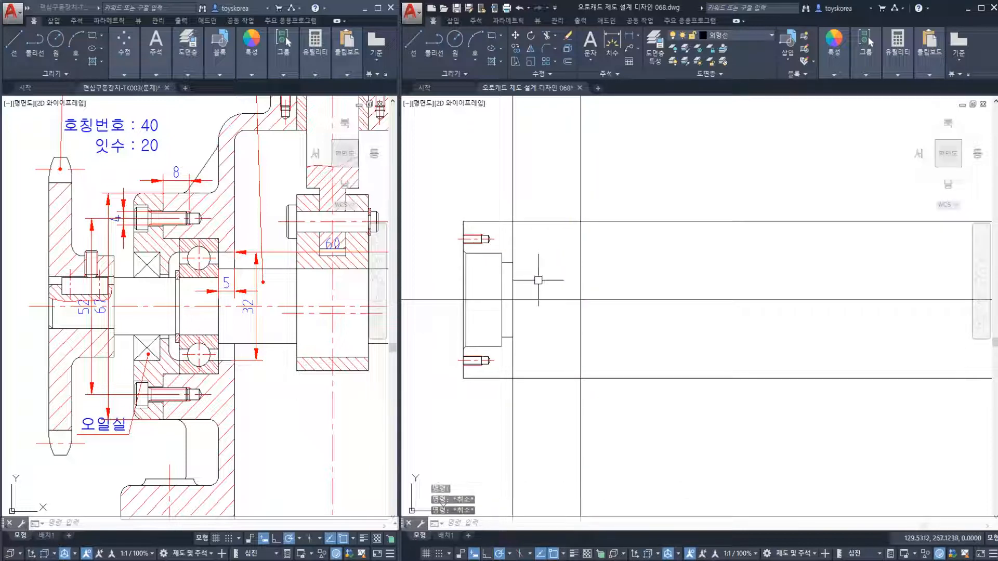
key(ctrl+s)
scroll(529, 284, up, 3)
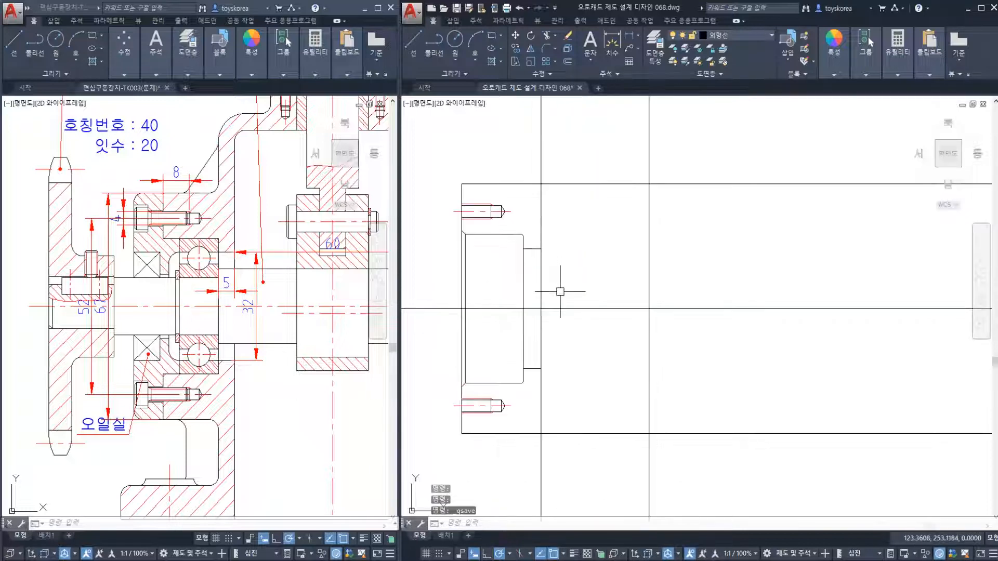
mouse_move(558, 268)
middle_down()
mouse_move(619, 270)
mouse_move(622, 288)
mouse_move(658, 275)
mouse_move(660, 301)
middle_up()
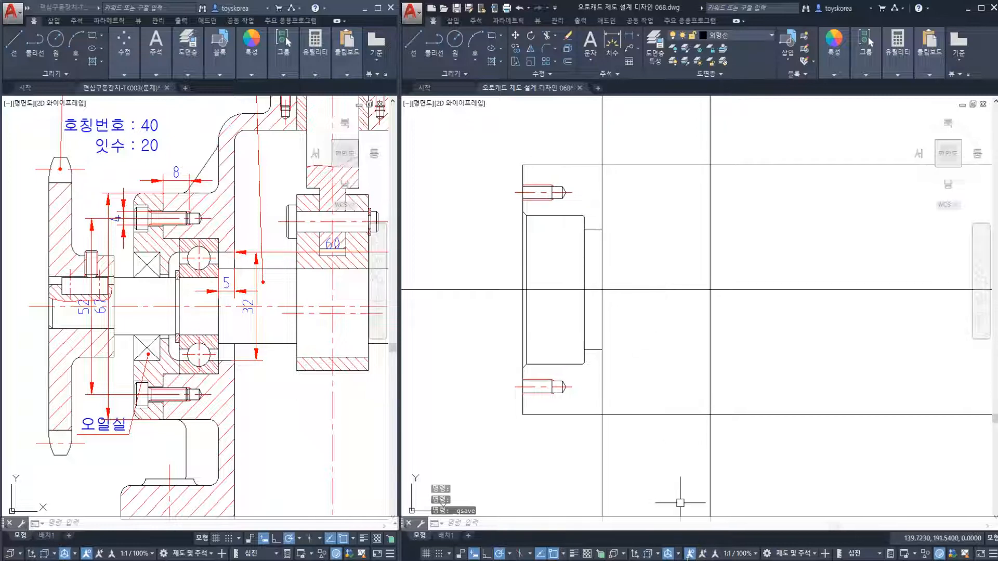
Step: Review the work notes 작업내용 068.txt in Notepad, highlighting Part 1 in the title line, and return to the drawing
key(alt+Tab)
click(672, 86)
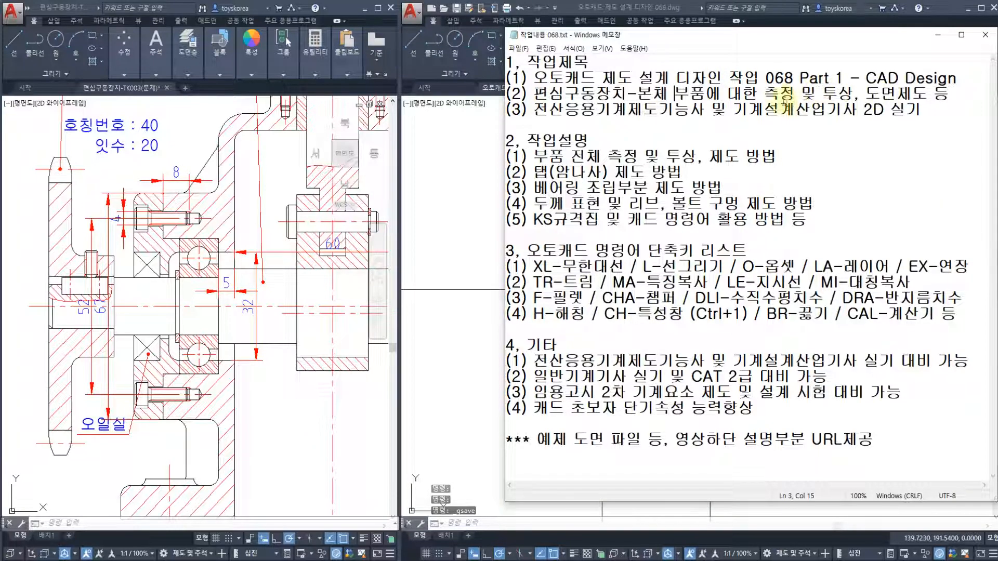
click(856, 95)
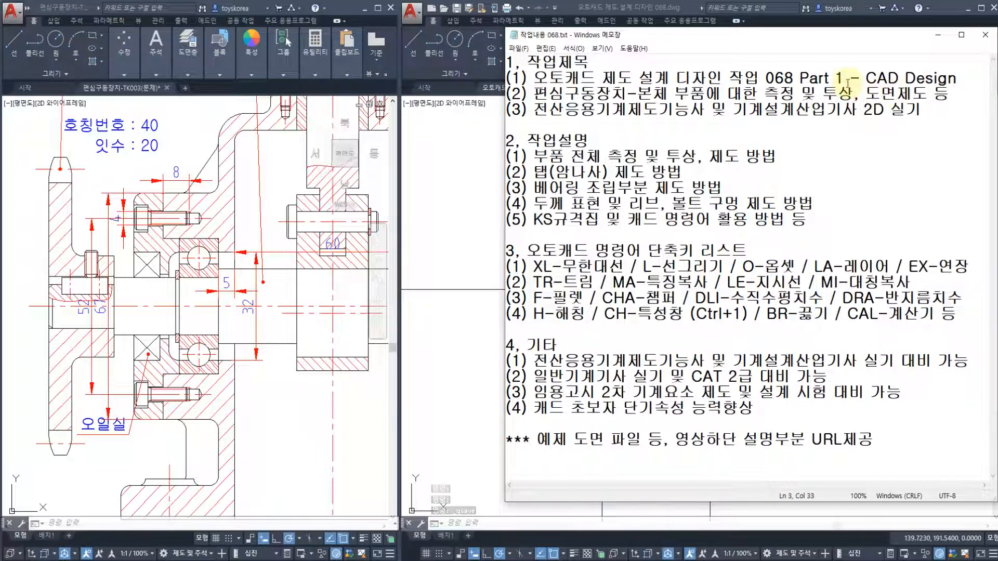
drag(843, 78, 805, 78)
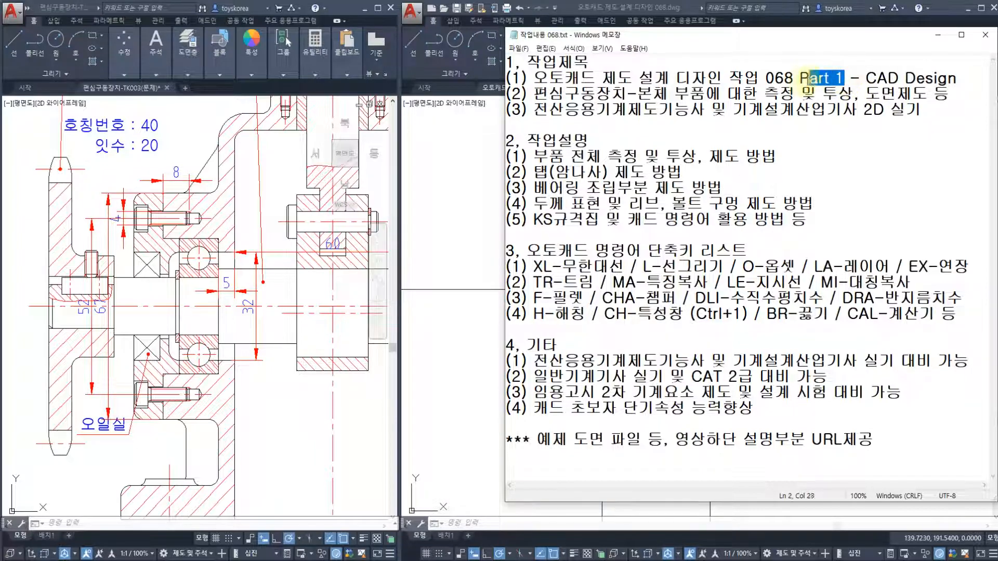
click(934, 40)
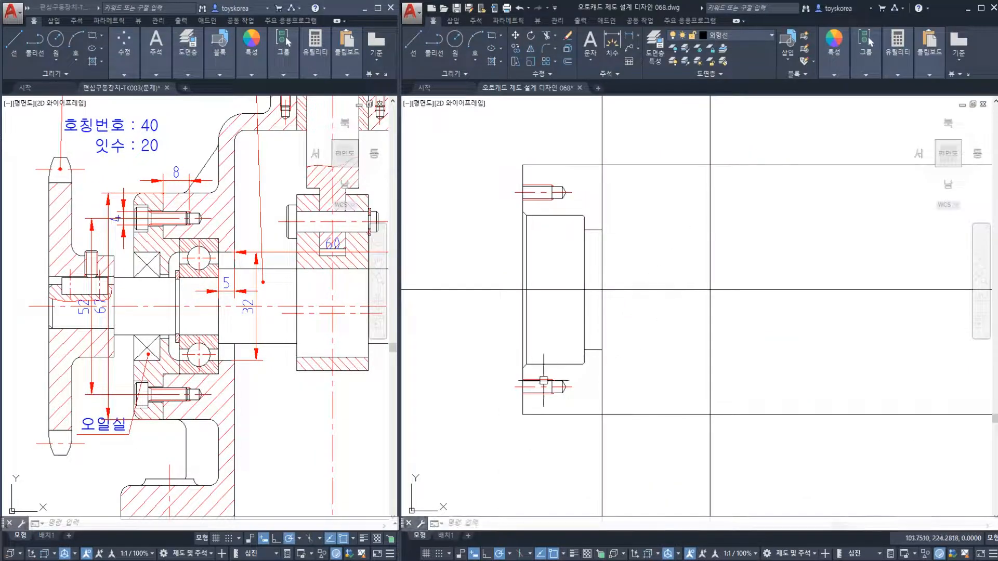
Step: Examine the centre lines of the upper and lower tapped holes in the housing section
key(Escape)
click(533, 195)
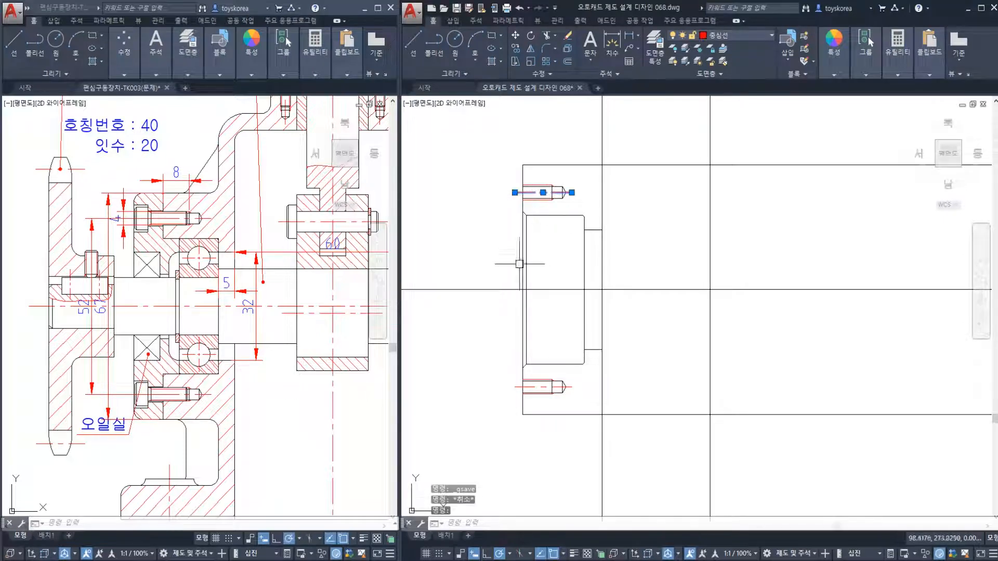
key(Escape)
click(533, 386)
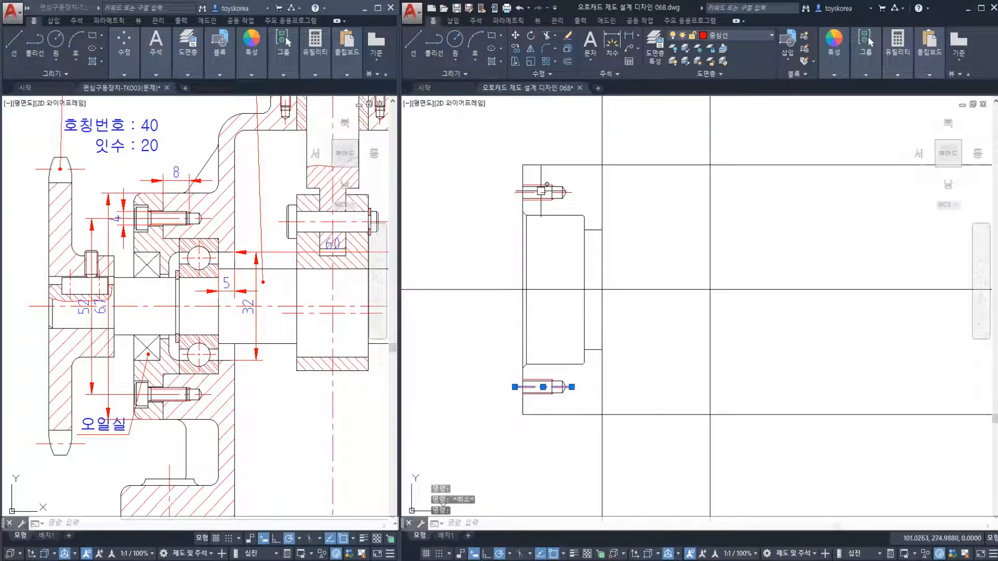
click(530, 192)
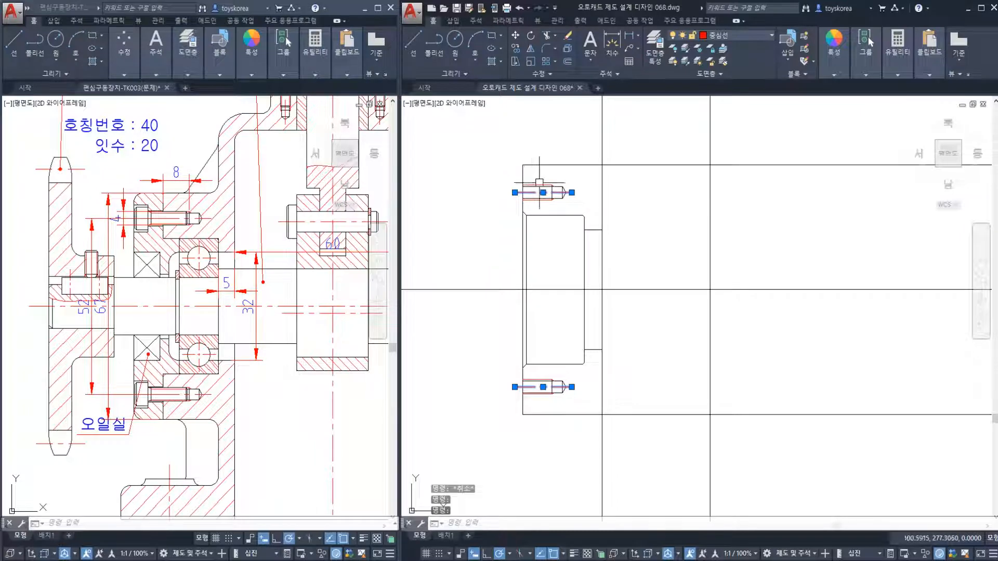
key(Escape)
click(500, 142)
key(Escape)
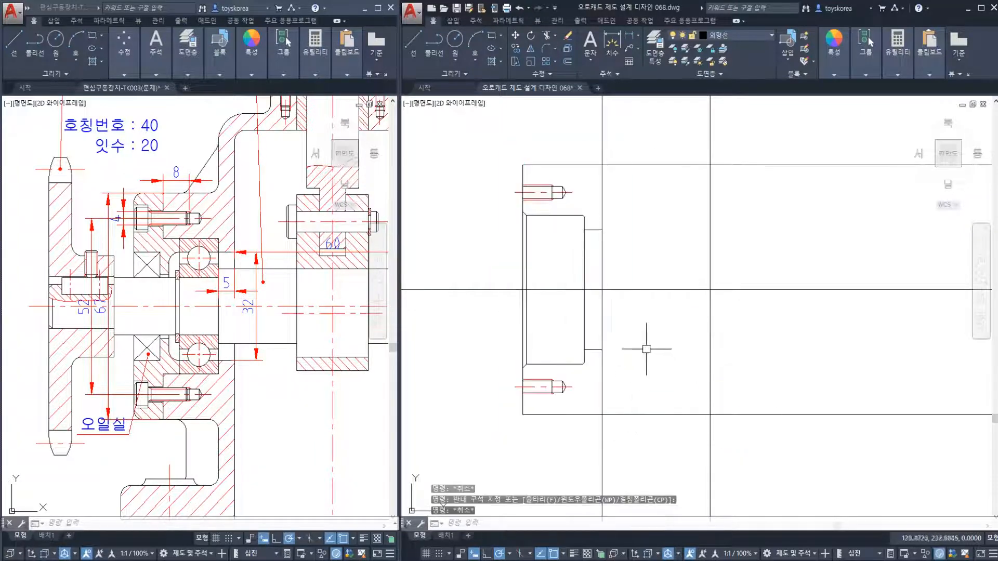
mouse_move(640, 333)
middle_down()
mouse_move(674, 343)
mouse_move(647, 341)
middle_up()
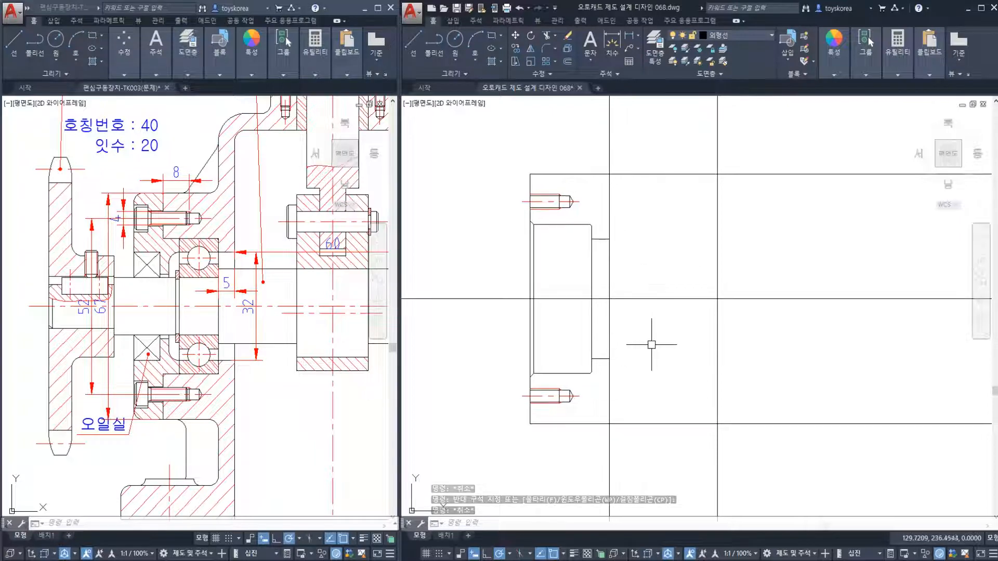